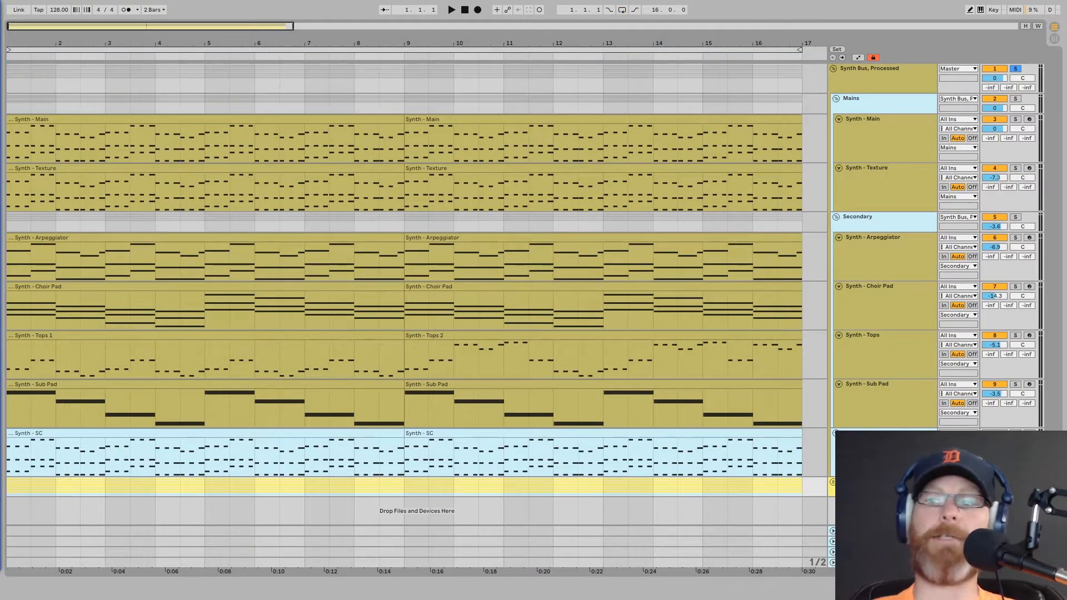
Step: Listen to the processed synth bus over the full 16 bars, starting from bar 1
key("space")
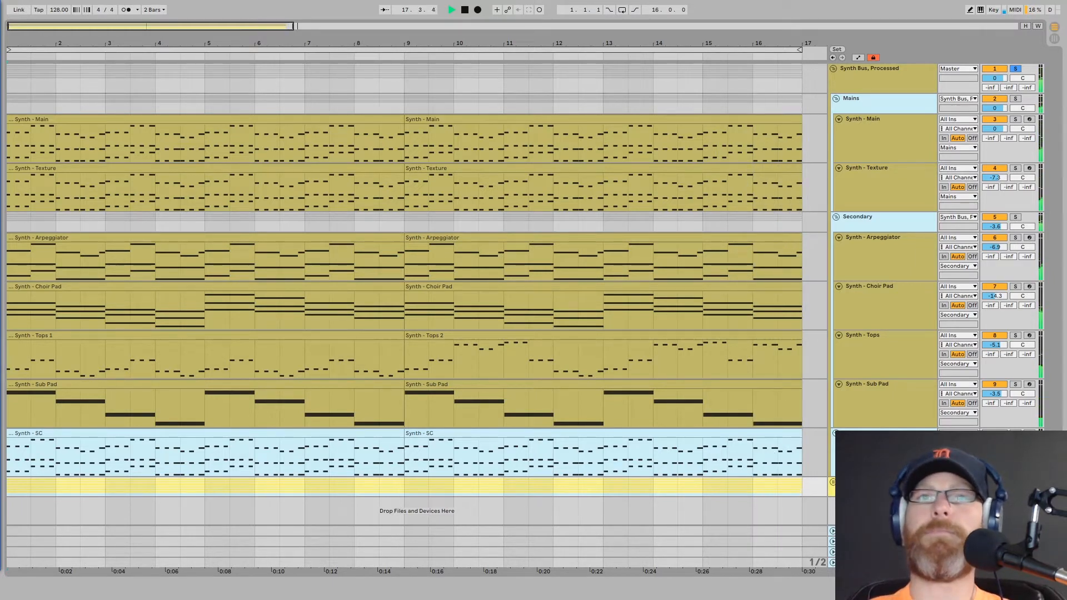
key("space")
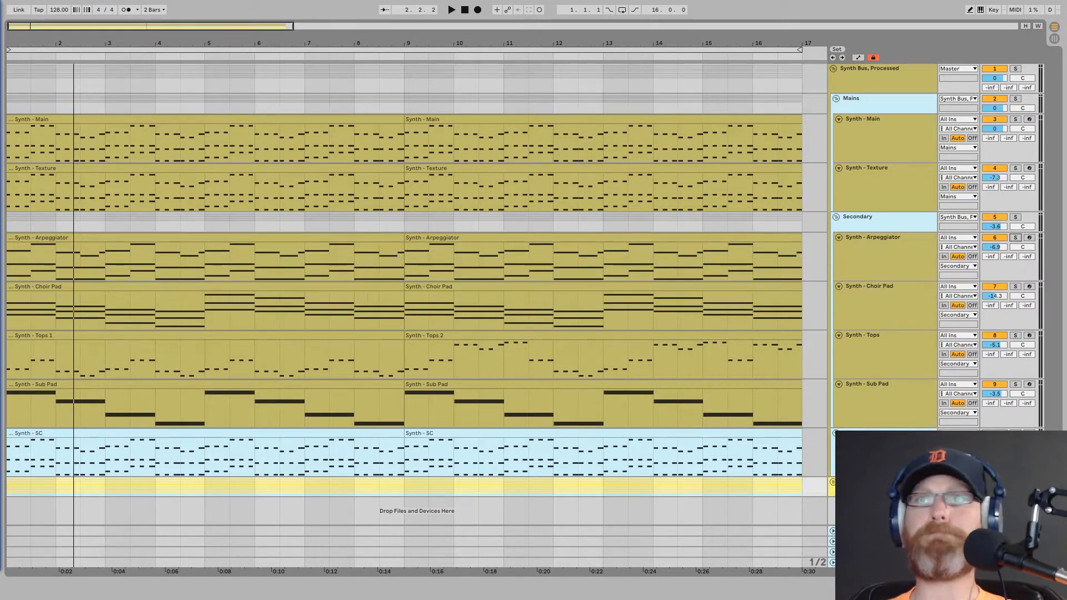
left_click_drag(59, 39, 58, 35)
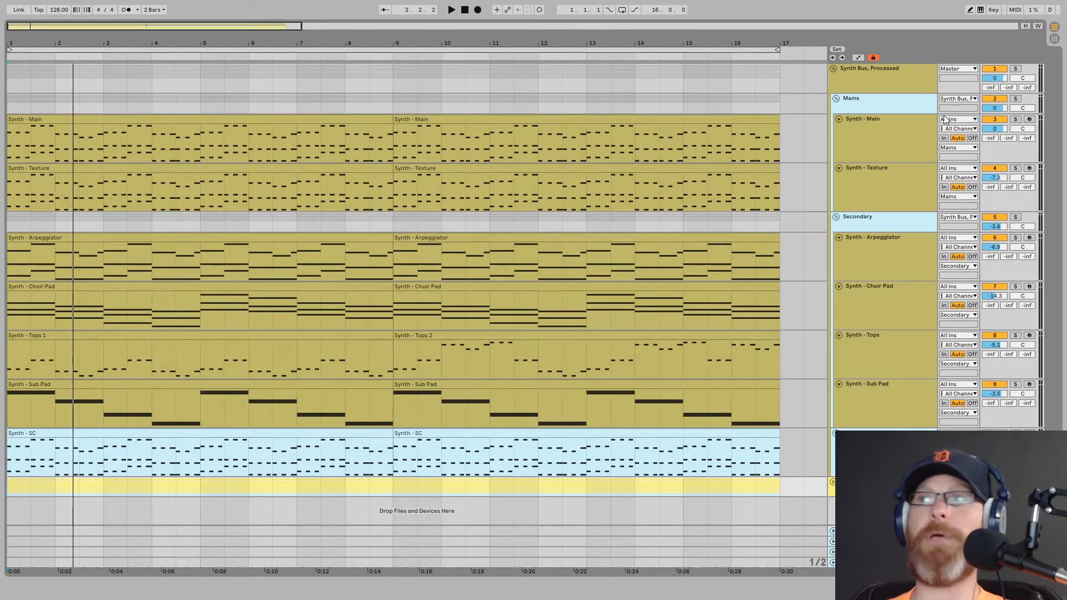
Step: Solo the processed Synth - Main, Synth - Texture and whole Mains group in turn to hear each during playback
left_click(1014, 120)
key("space")
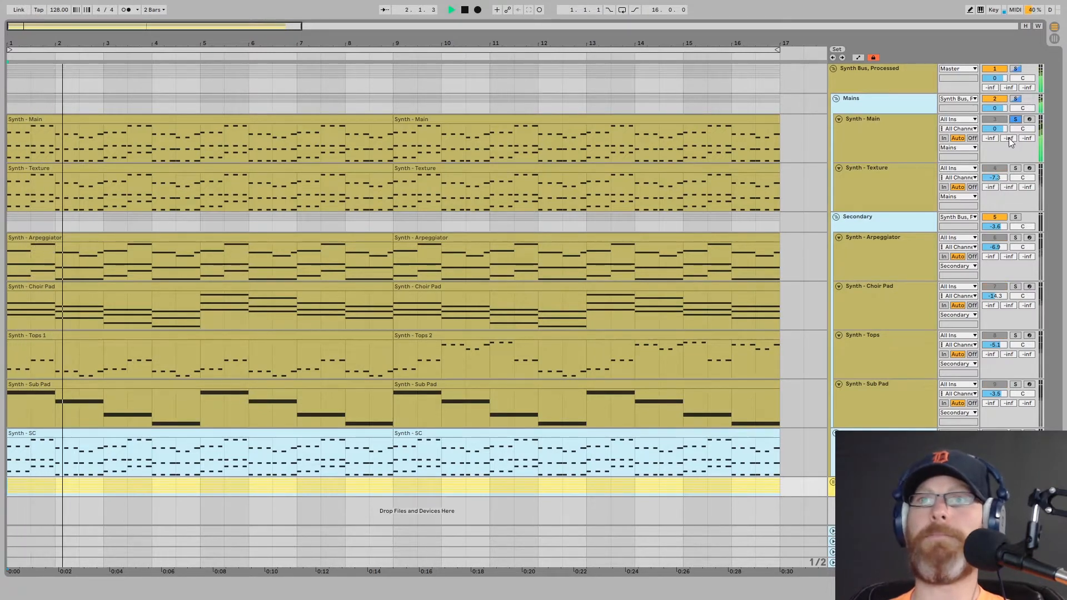
left_click(1015, 168)
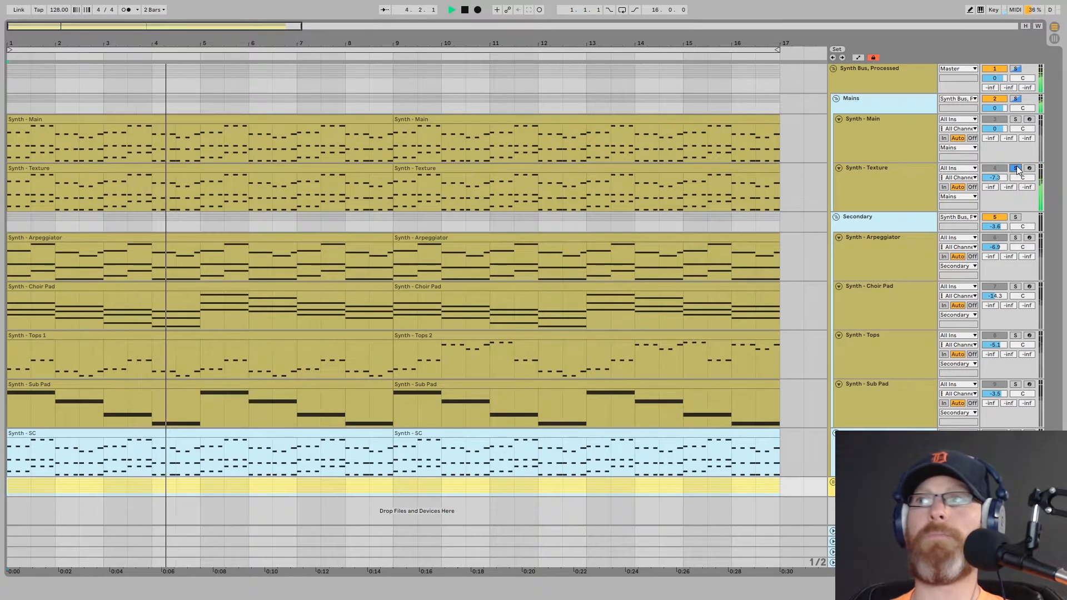
left_click(1016, 99)
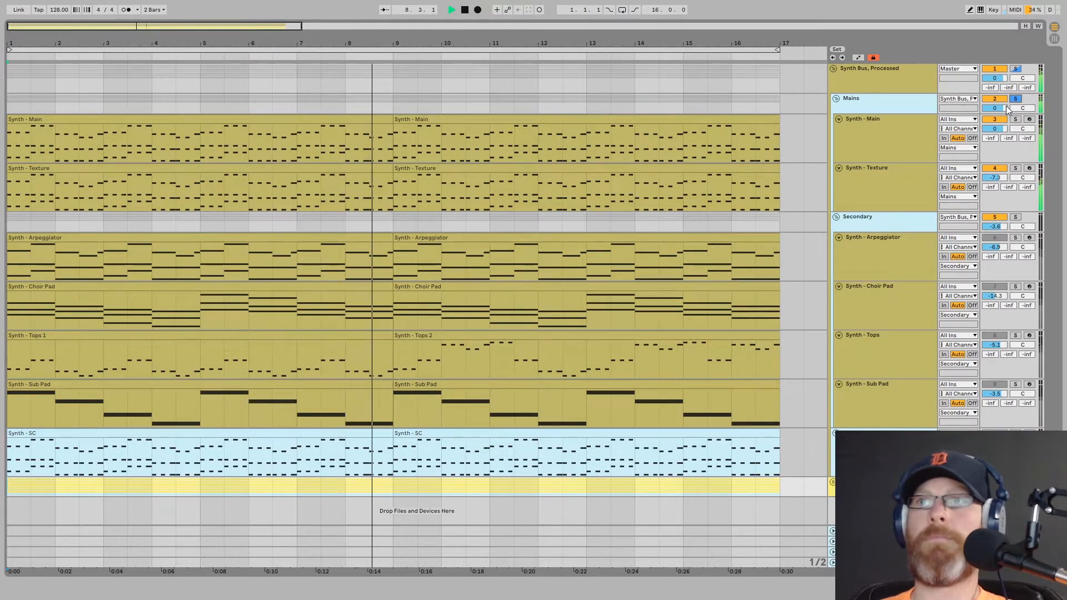
key("space")
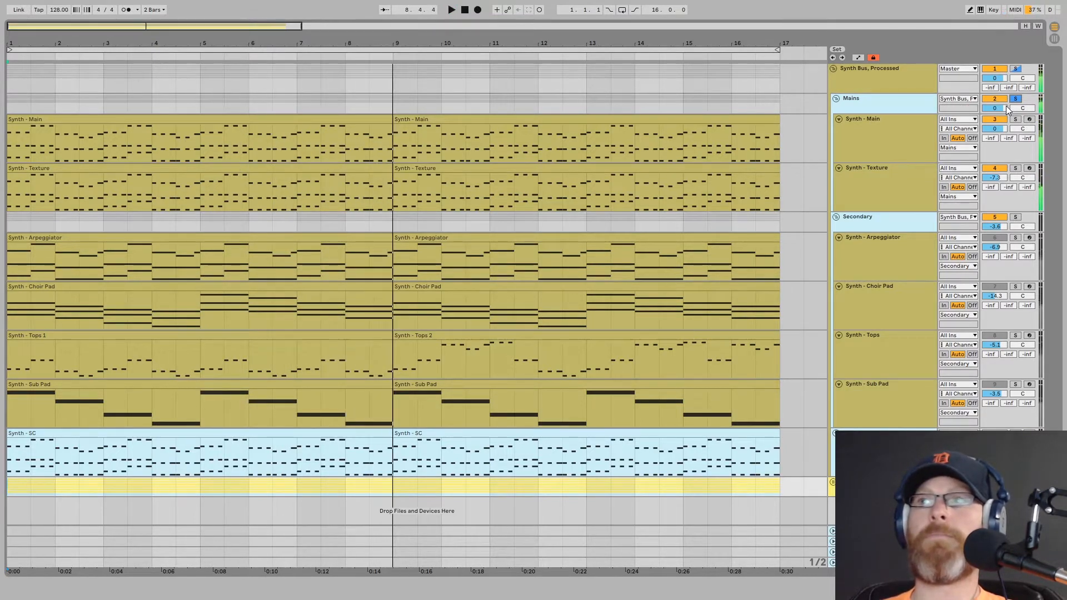
Step: Solo the Secondary group's Arpeggiator, Choir Pad, Tops and Sub Pad tracks in turn and listen to each
left_click(1014, 238)
key("space")
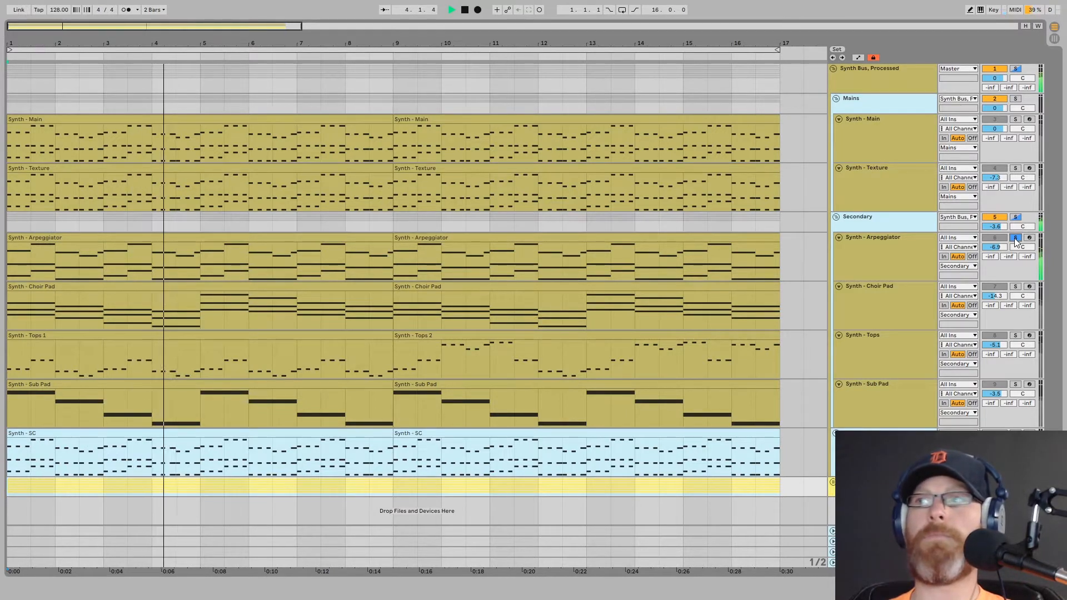
key("space")
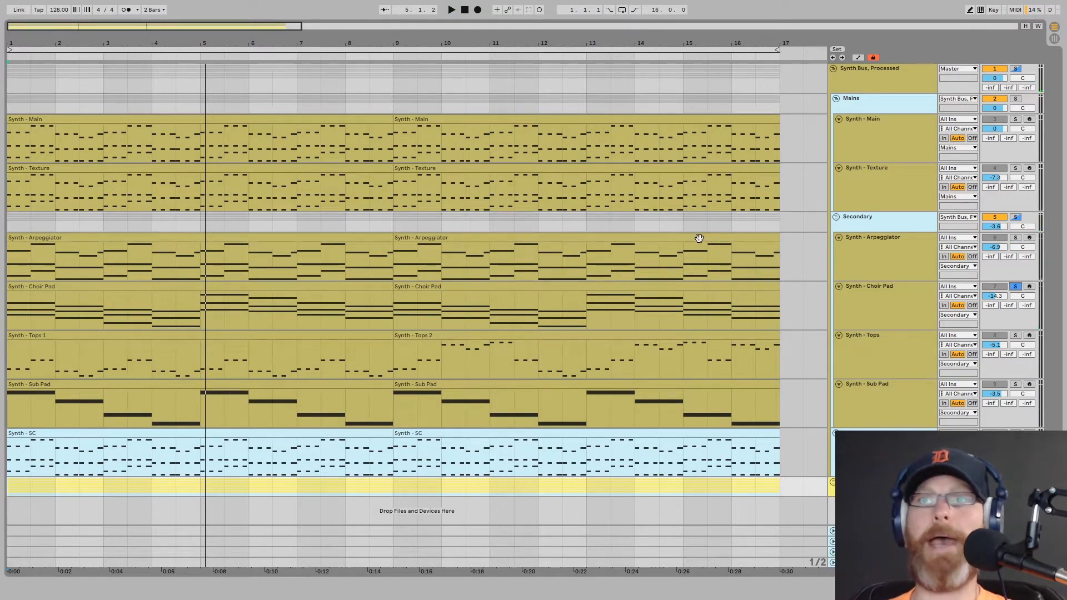
key("space")
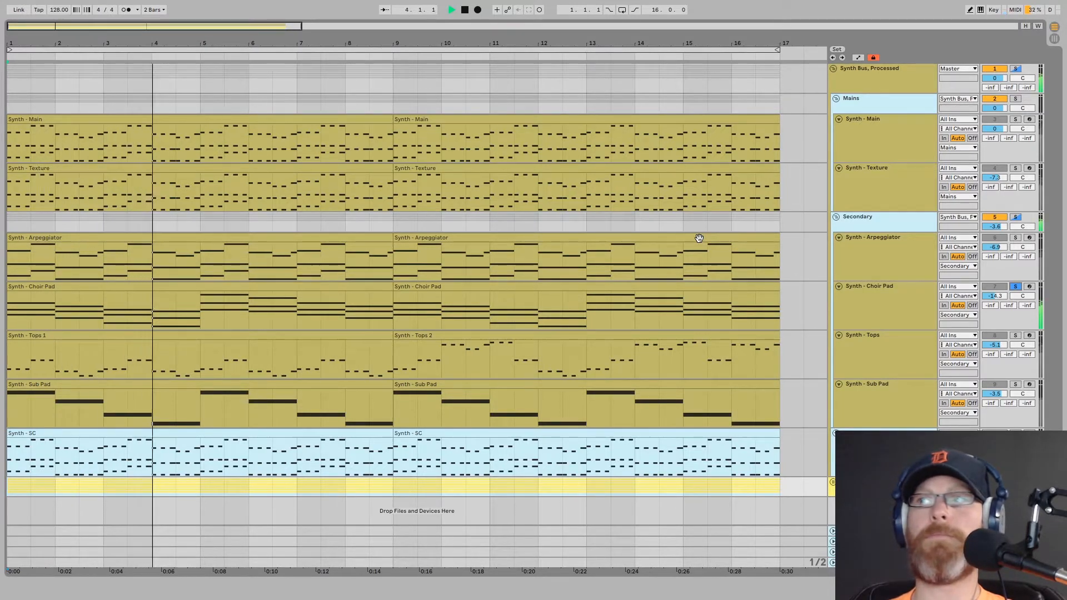
key("space")
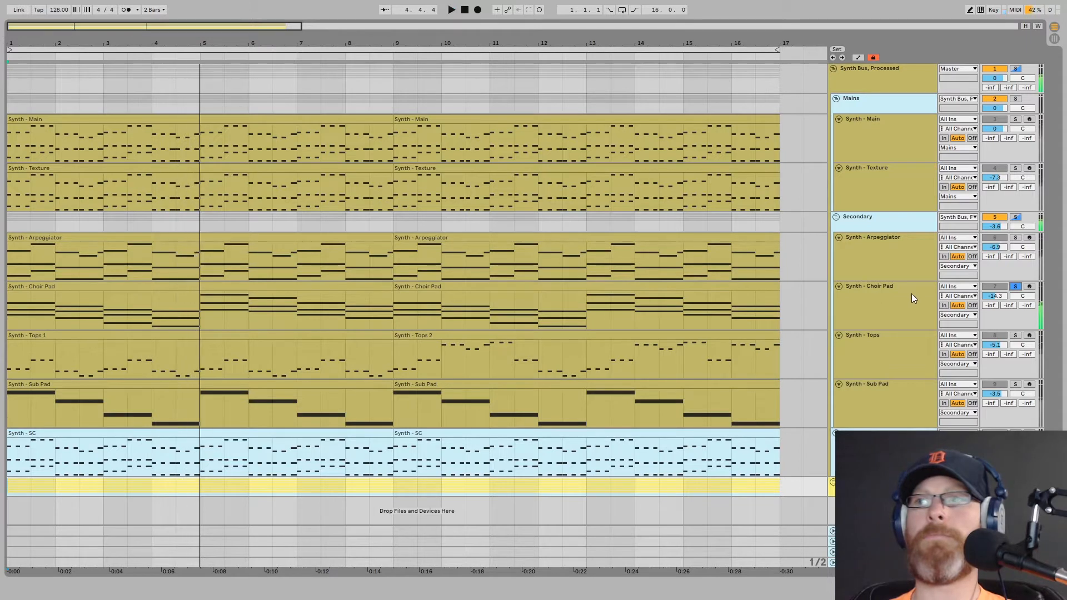
left_click(1017, 336)
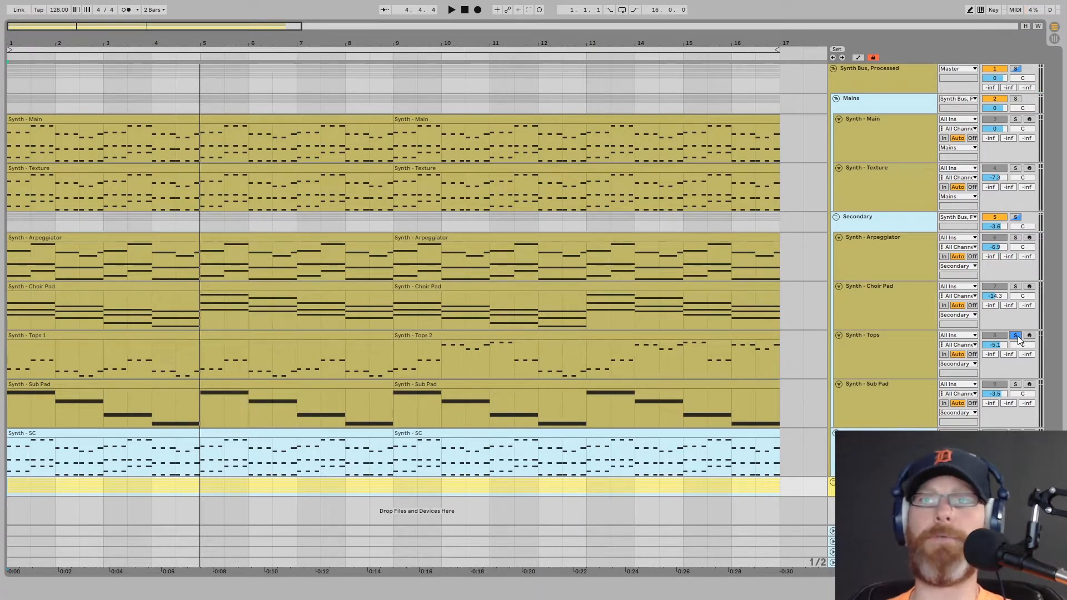
key("space")
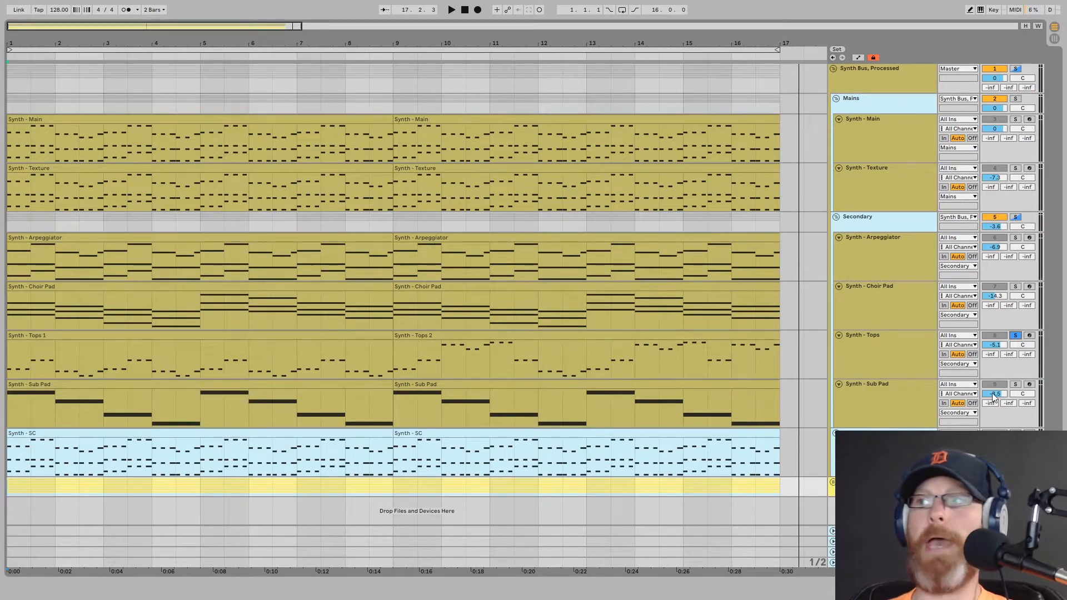
key("space")
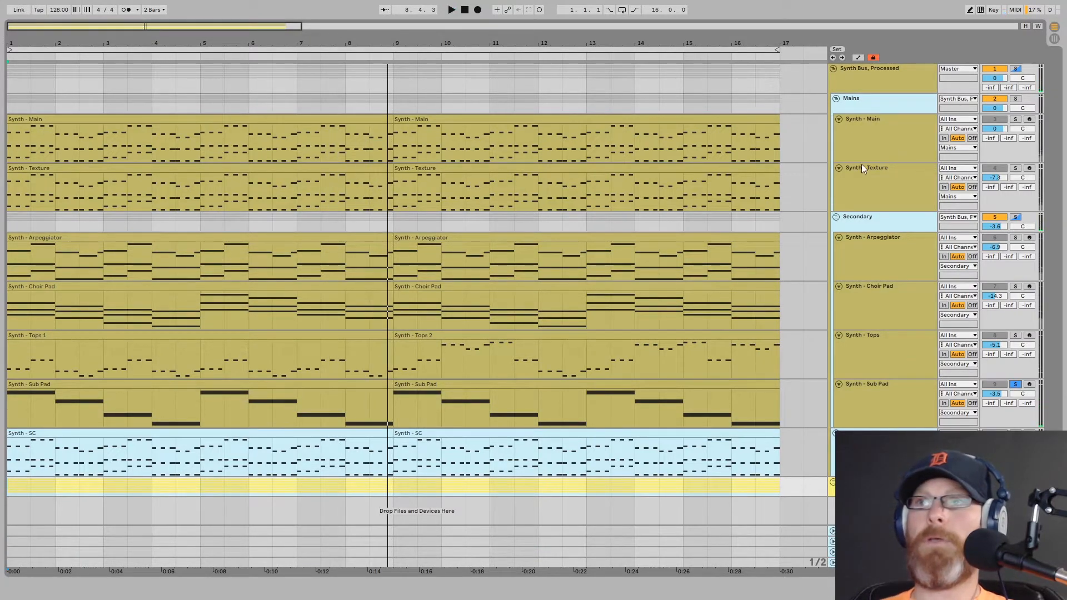
Step: Fold the Synth Bus, Processed group and listen to the unprocessed Synth - Main track of Synth Bus, Raw
left_click(833, 68)
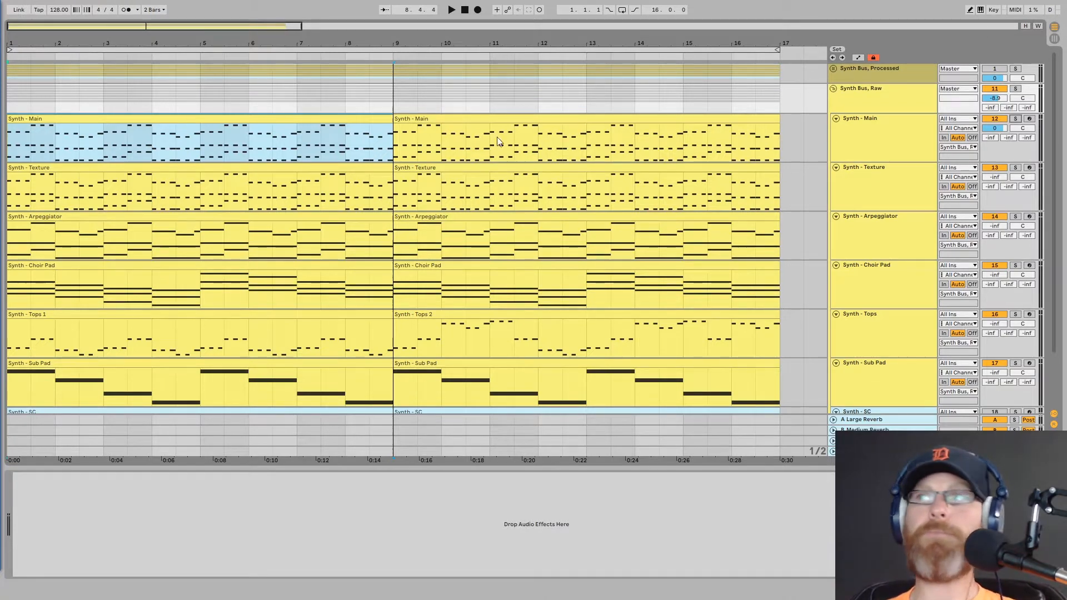
left_click(983, 123)
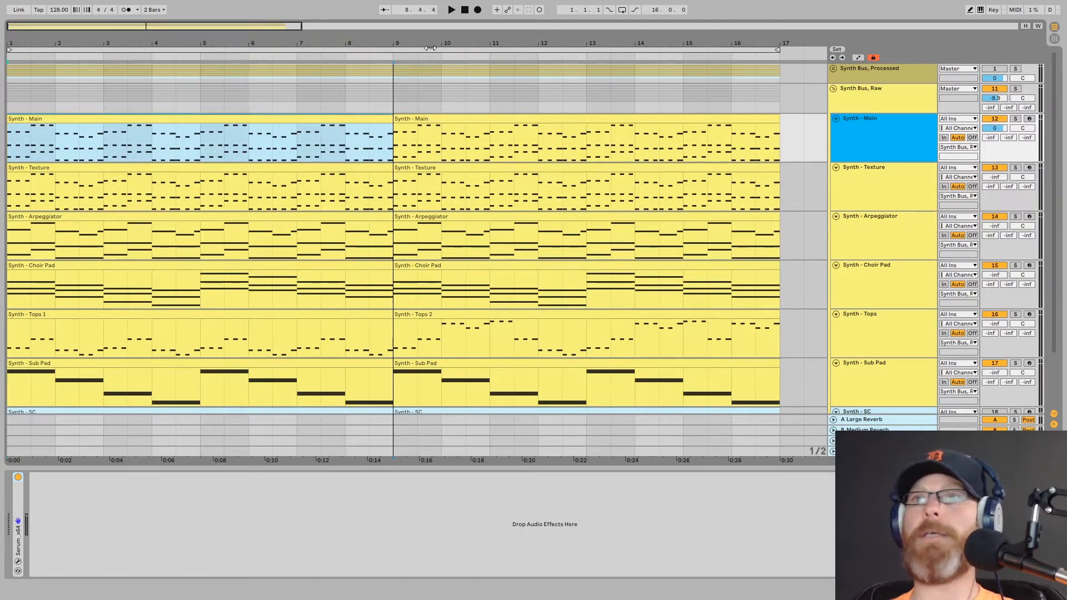
key("space")
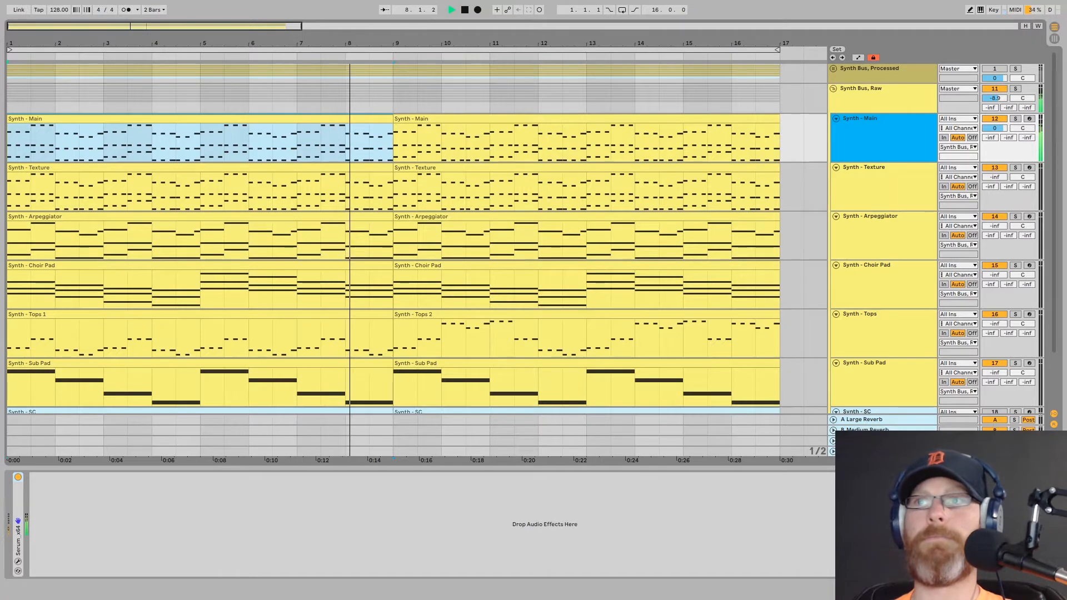
key("space")
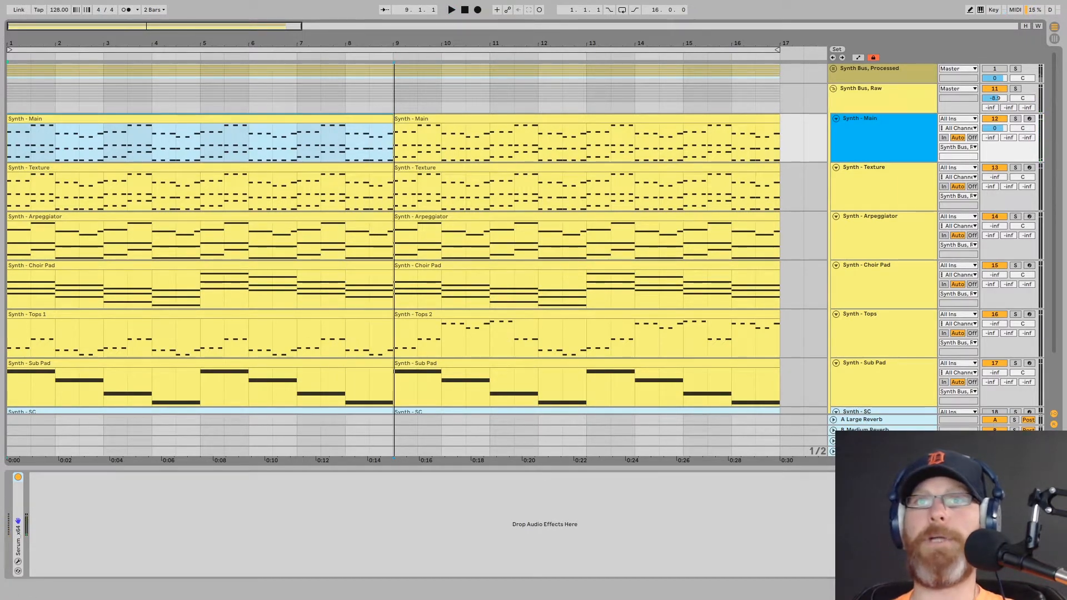
Step: Show the PAZ Analyzer from the Master track and place its window low, beside the track headers
left_click(883, 451)
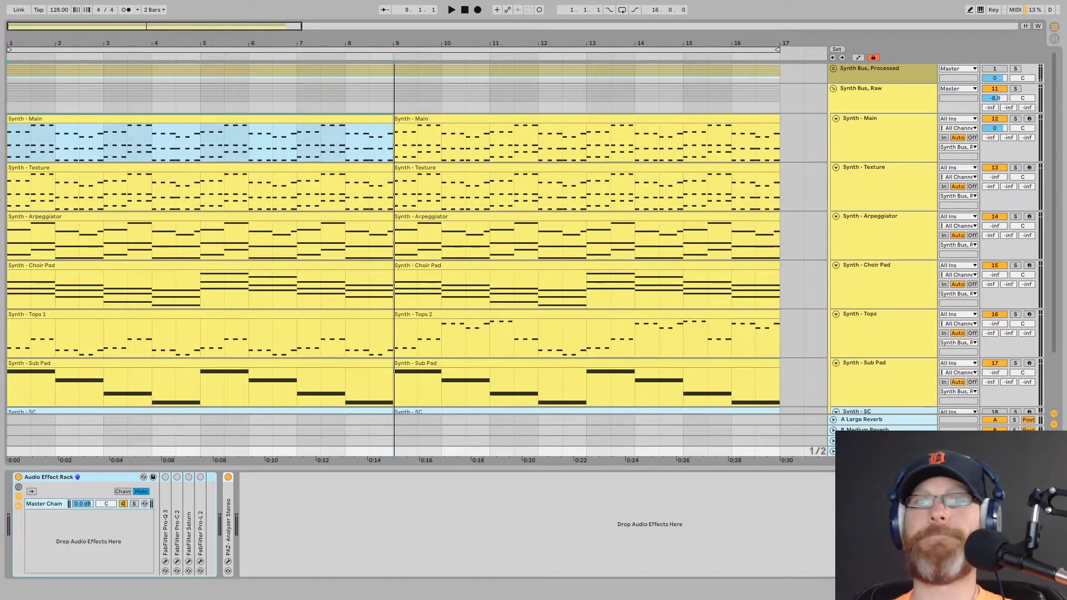
left_click(228, 563)
left_click(303, 502)
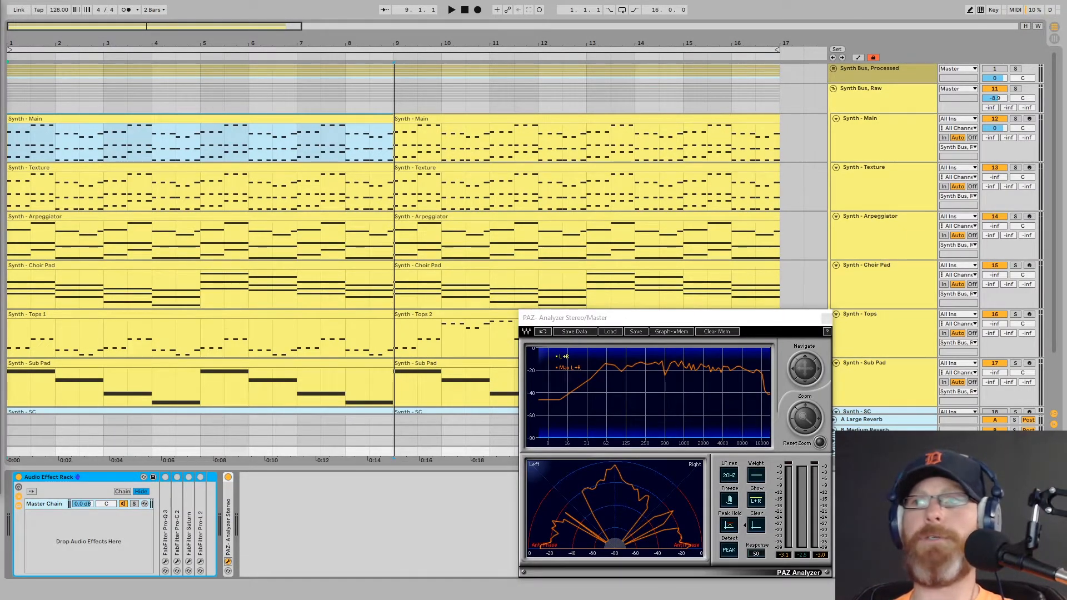
left_click_drag(703, 325, 703, 348)
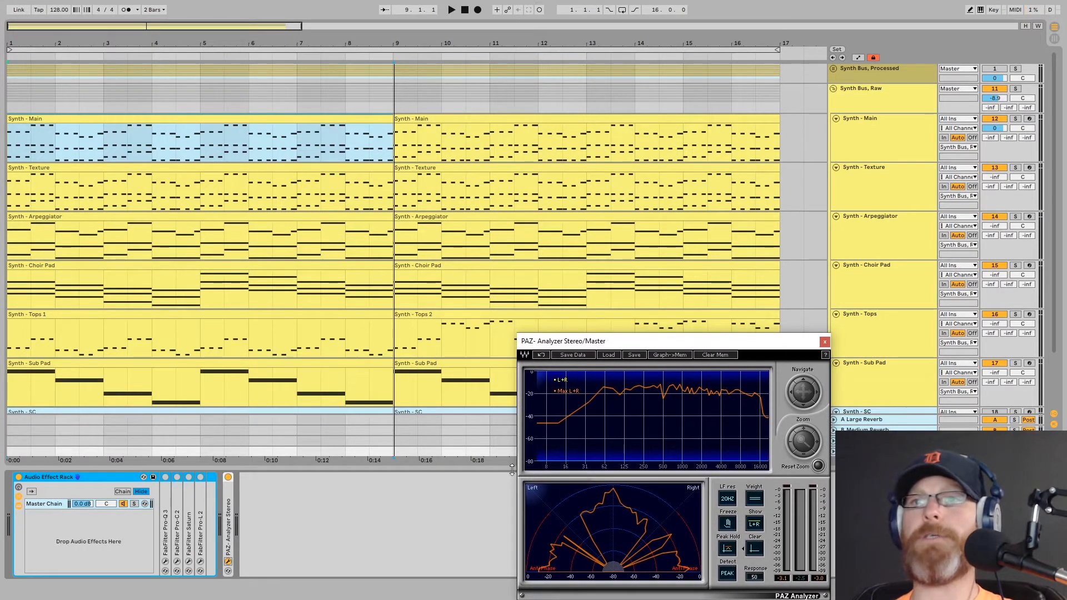
Step: Add FabFilter Pro-C 2 after Serum on the raw Synth - Main track and move its window away from the analyzer
left_click(875, 135)
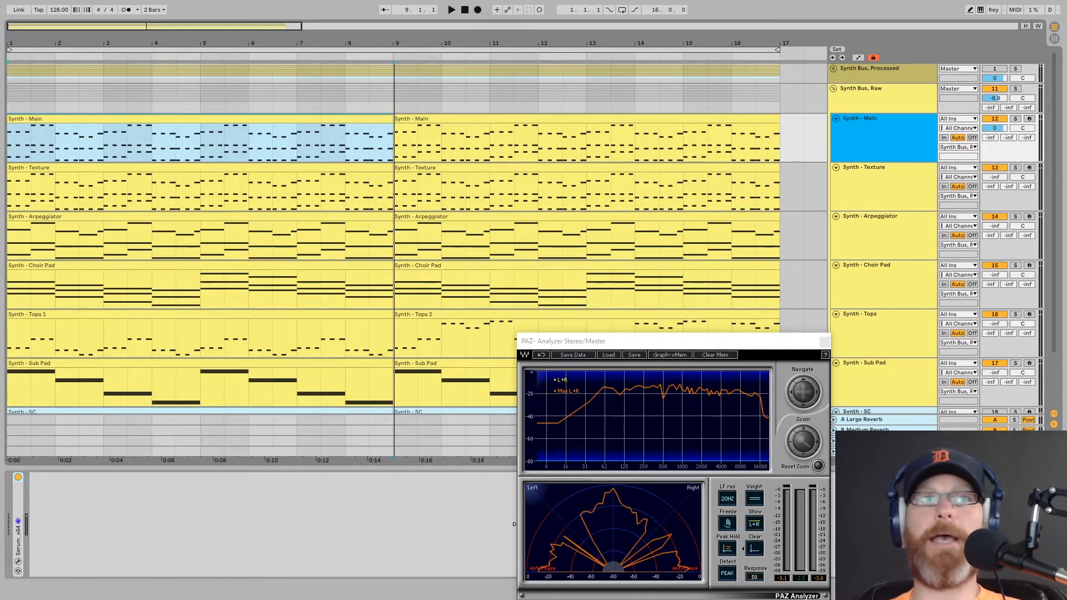
left_click(37, 546)
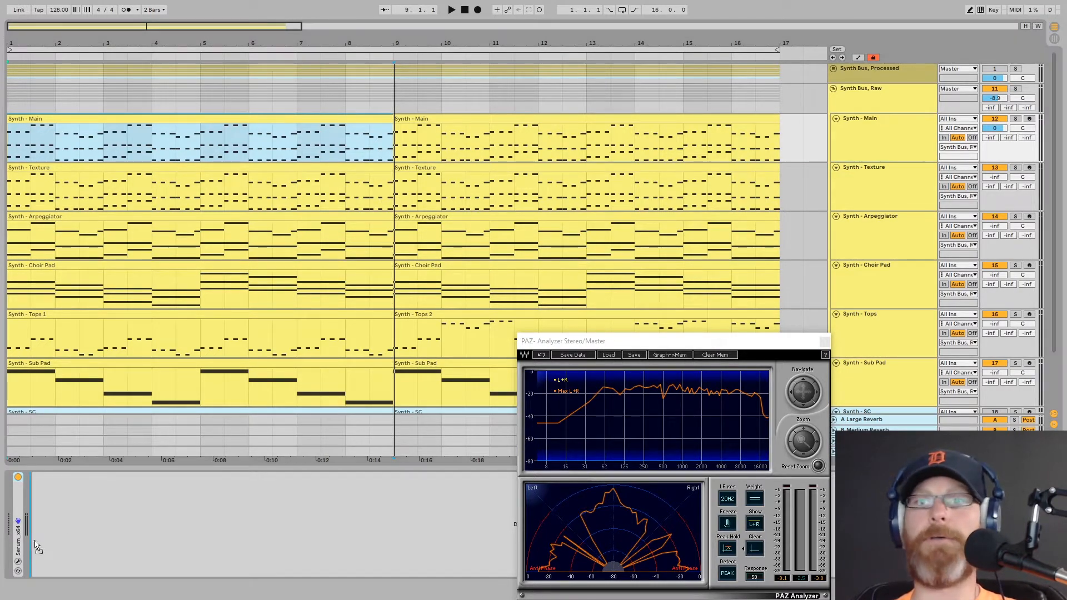
left_click_drag(613, 318, 127, 181)
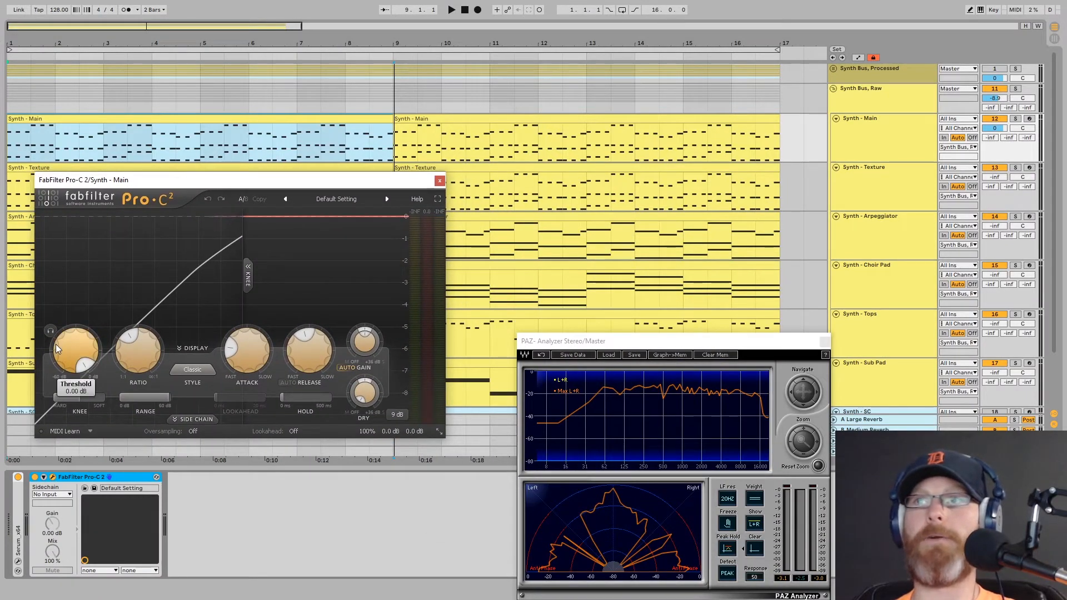
Step: Play the raw Synth - Main part in a loop and lower the Pro-C 2 threshold well below 0 dB
key("space")
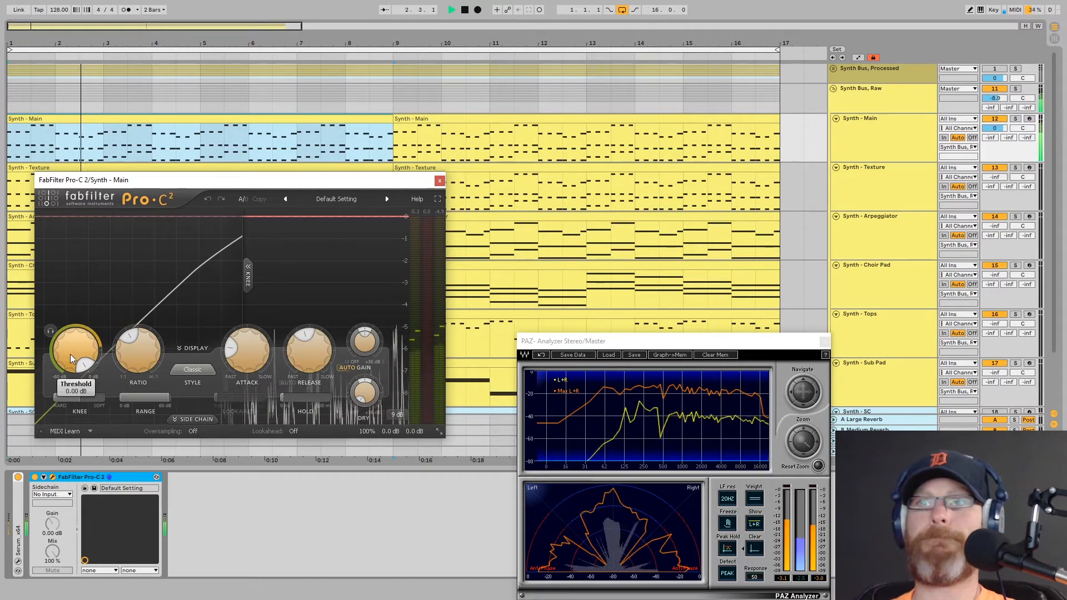
left_click_drag(70, 355, 66, 396)
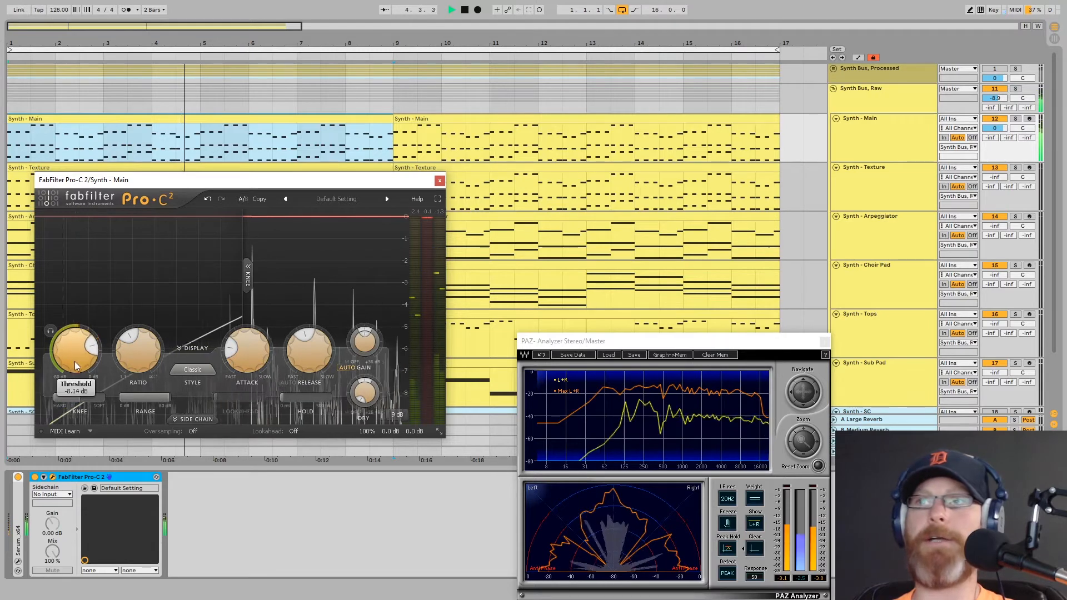
left_click_drag(74, 380, 67, 417)
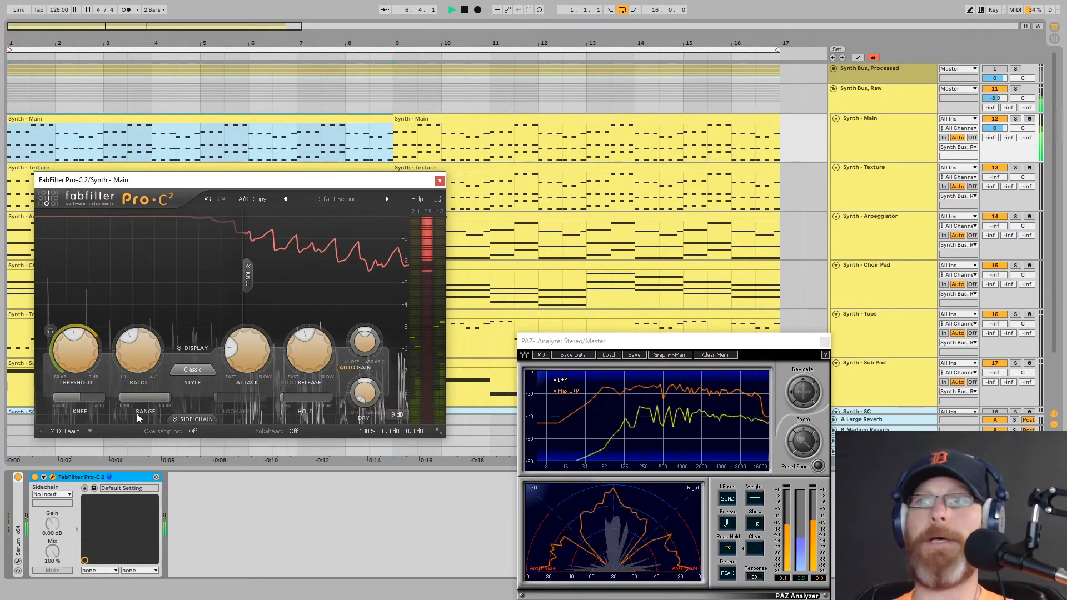
Step: Switch the Pro-C 2 compression style to Opto, shifting its window slightly down
left_click_drag(176, 186, 165, 200)
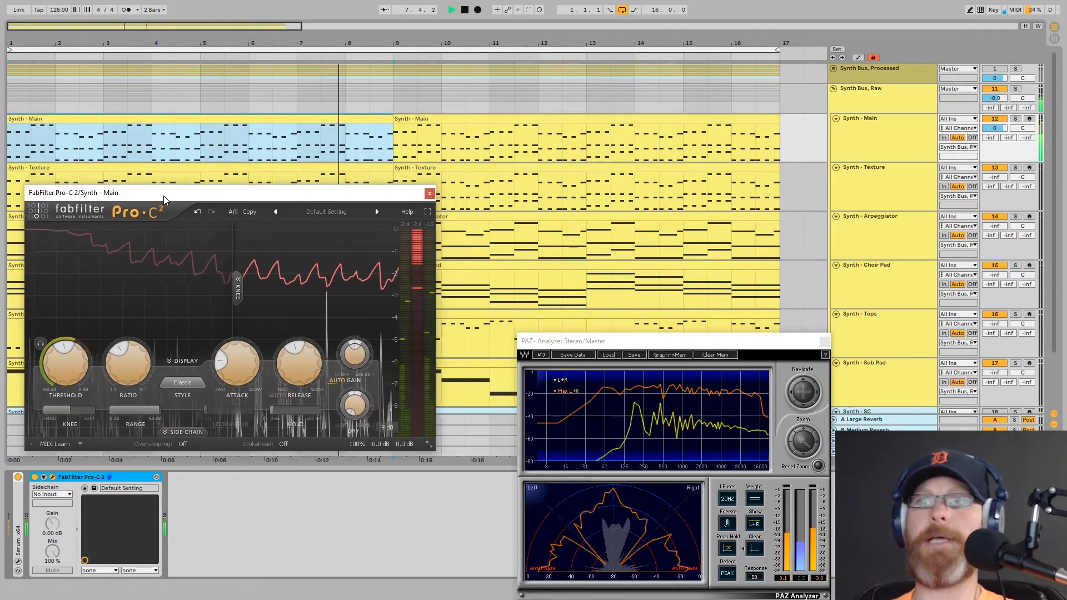
left_click(180, 383)
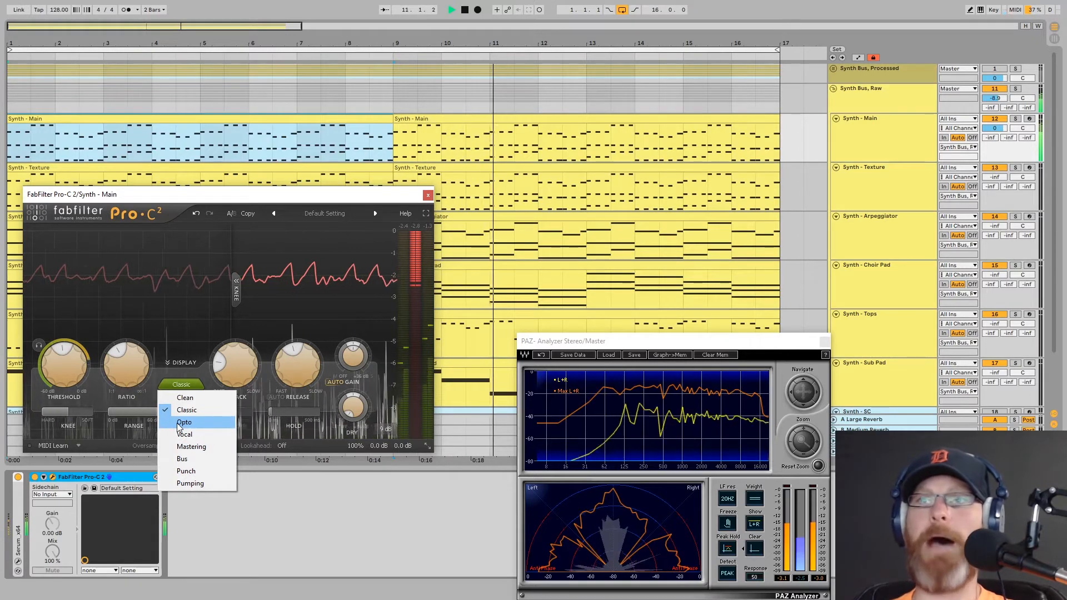
left_click(179, 424)
Step: Set the compressor's ratio to 4:1 and its attack to 25 ms
mouse_move(120, 375)
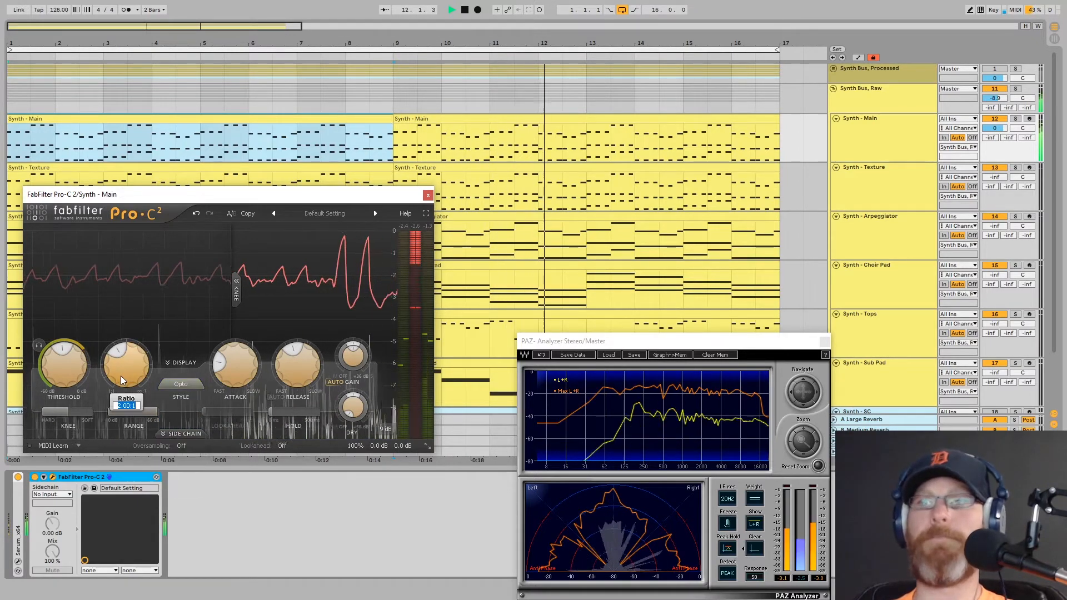
mouse_move(225, 354)
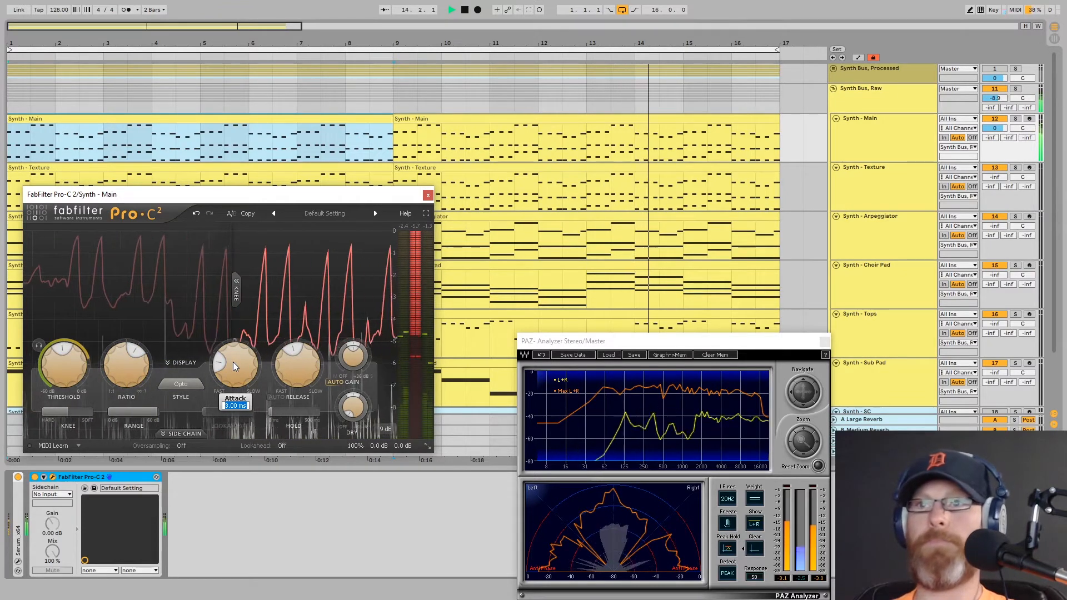
type("4")
key("Return")
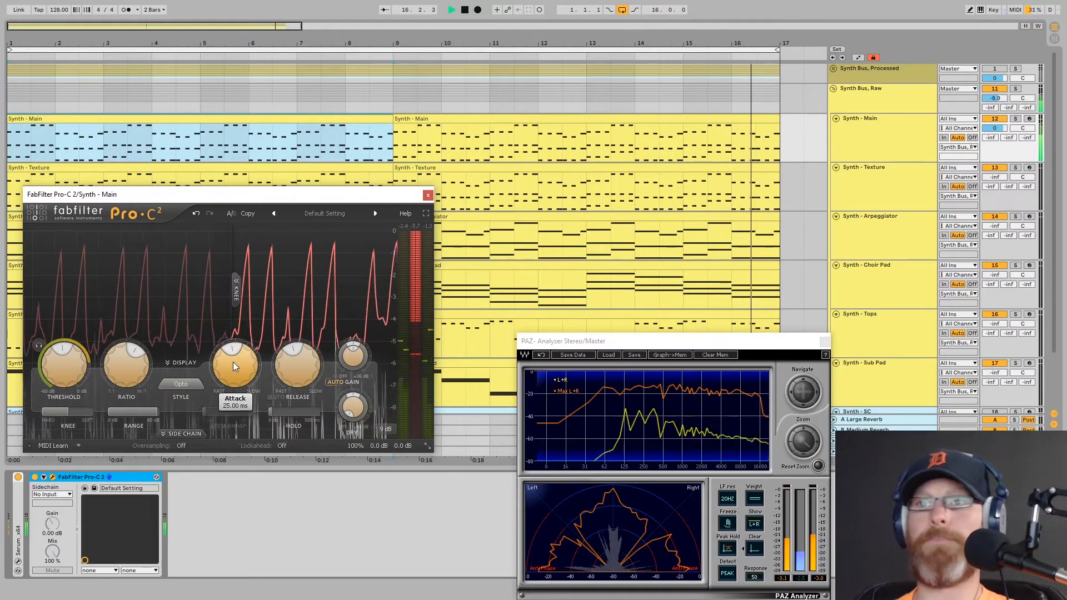
Step: Shorten the compressor's release and raise its wet gain to make up the level on Synth - Main
mouse_move(80, 368)
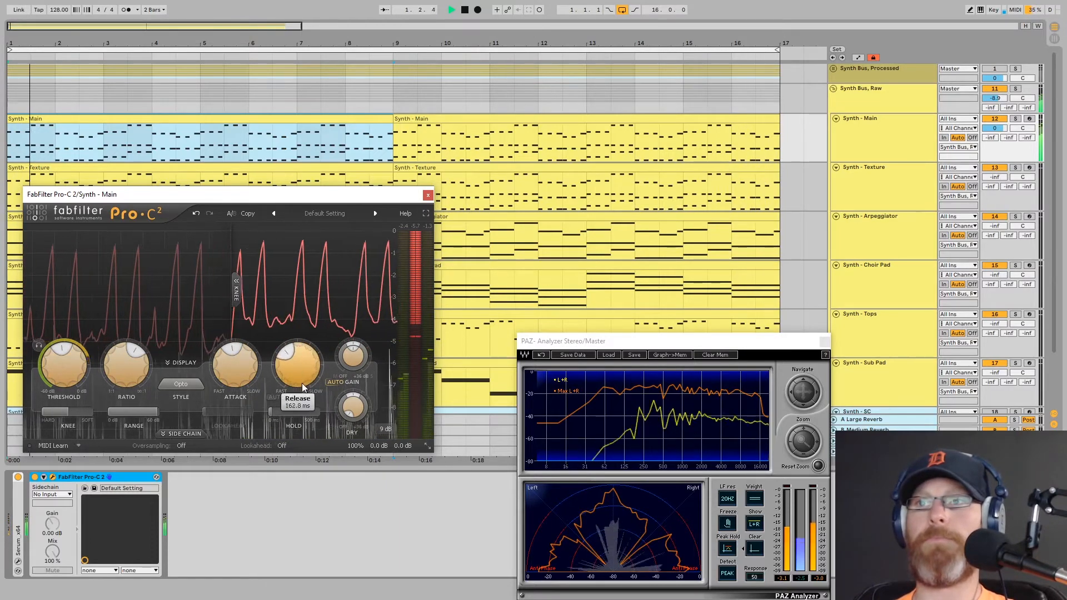
left_click_drag(302, 382, 305, 403)
mouse_move(353, 351)
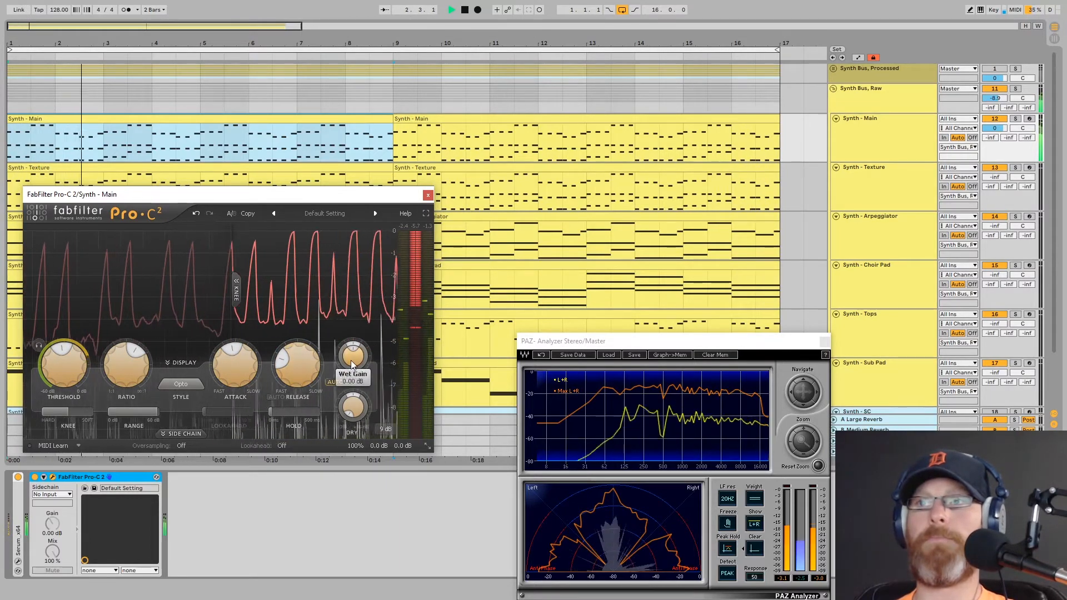
left_click_drag(353, 352, 348, 322)
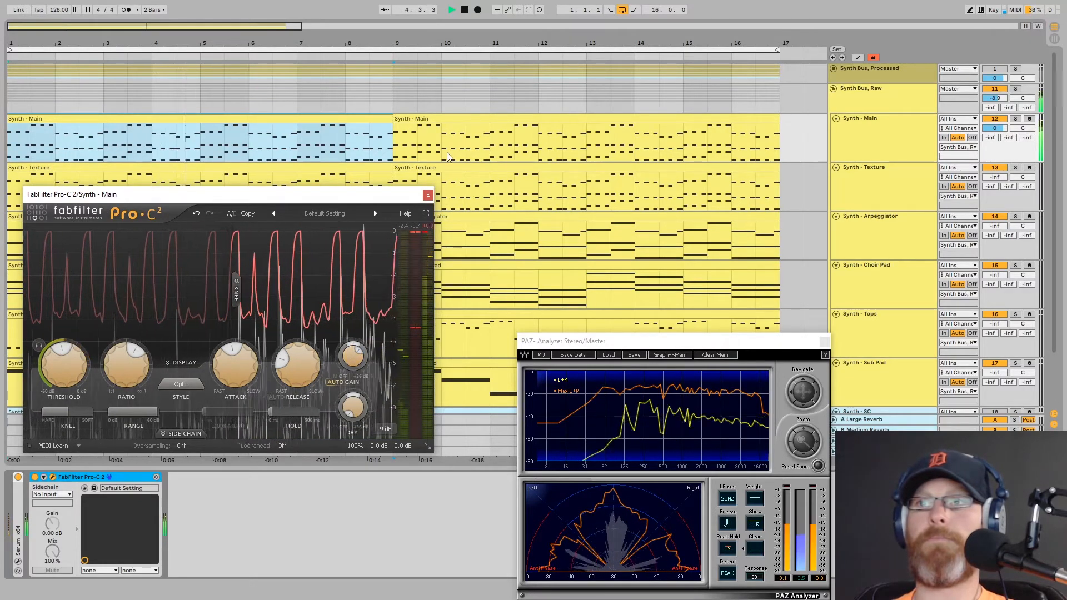
Step: Set the compressor's wet gain to +2.5 dB, then close the Pro-C 2 window and fold the device
mouse_move(354, 360)
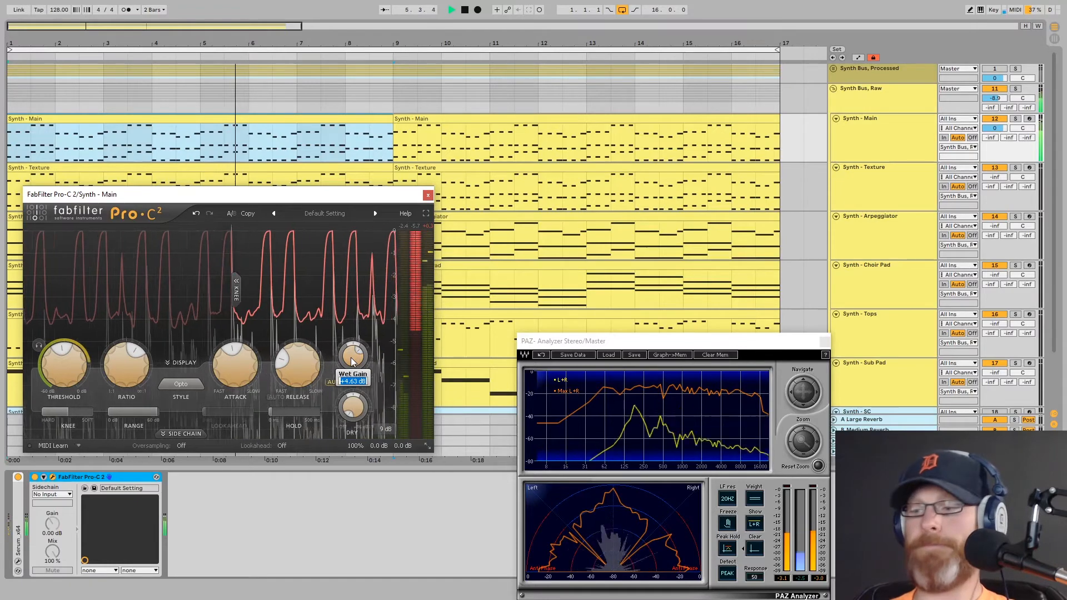
type("2.5")
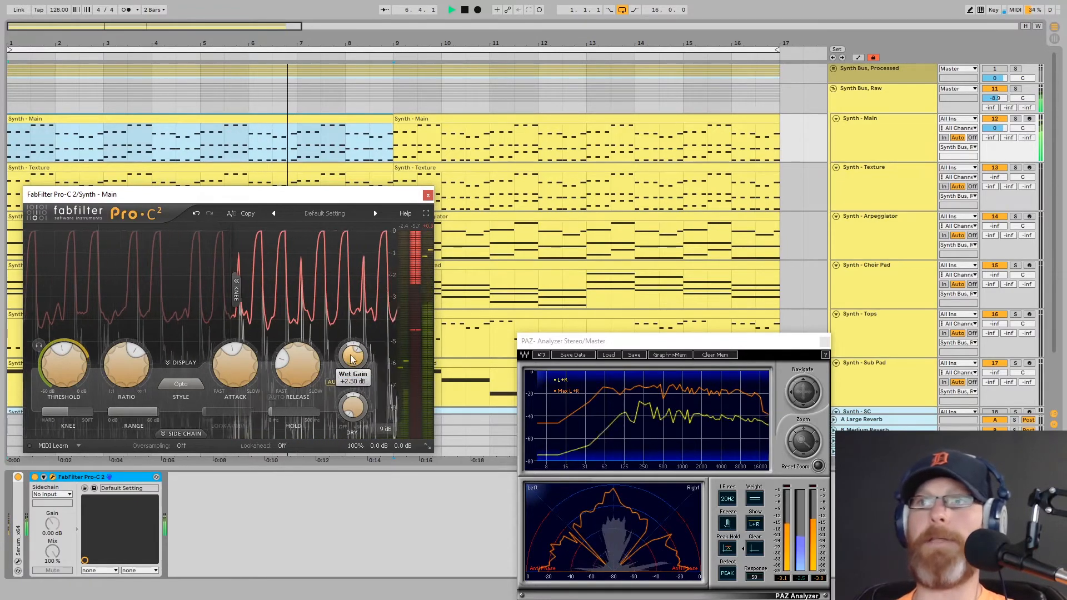
key("Return")
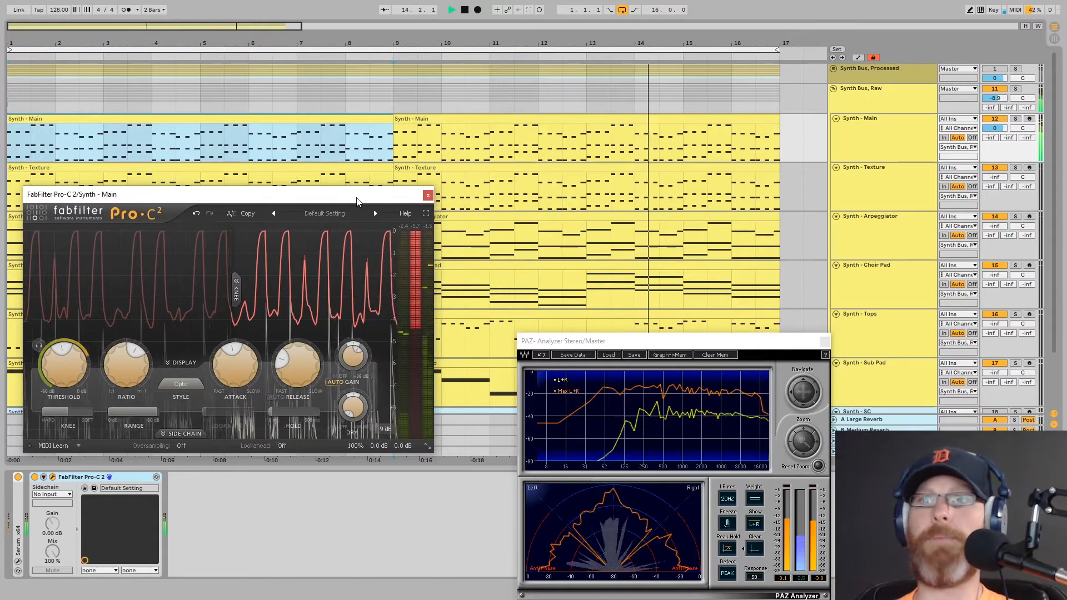
left_click(429, 195)
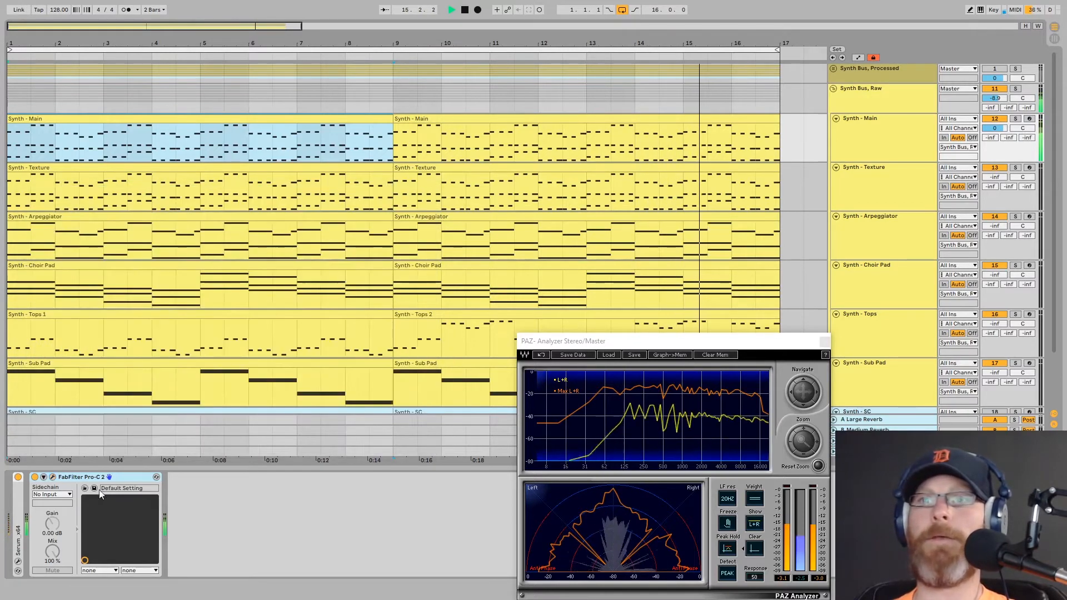
double_click(97, 477)
Step: Clear the PAZ Analyzer's peak readings and review the Serum effects and frequency curve of Synth - Main
left_click(755, 550)
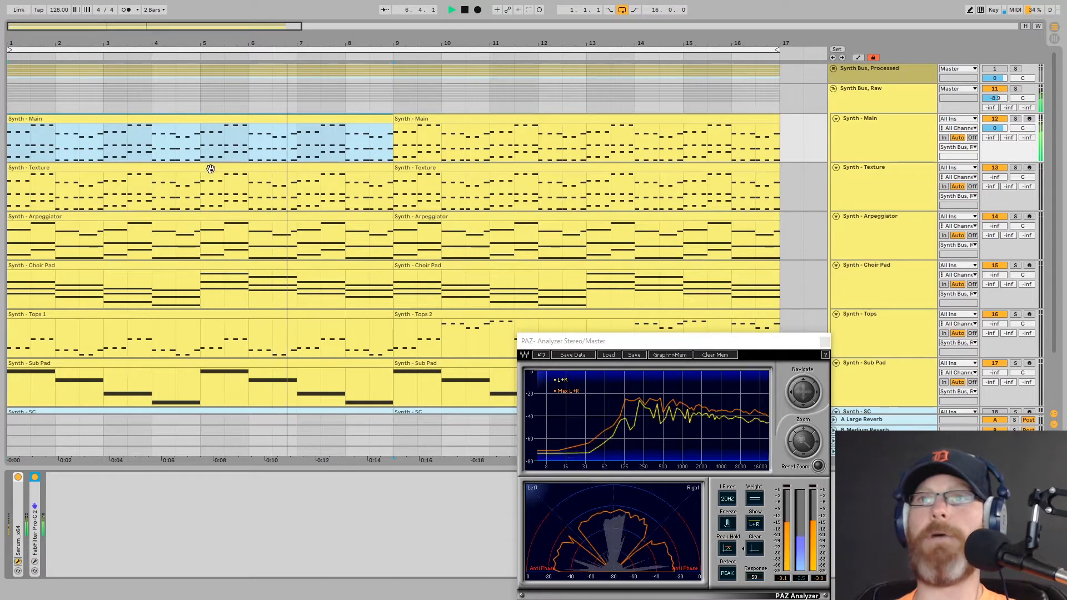
key("ctrl+alt+p")
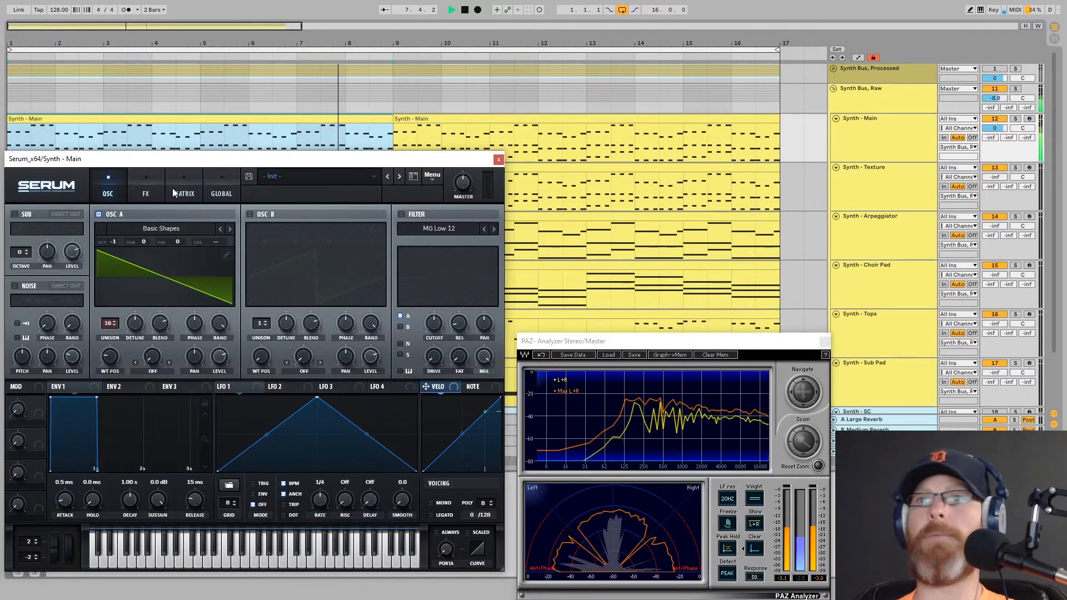
left_click(146, 186)
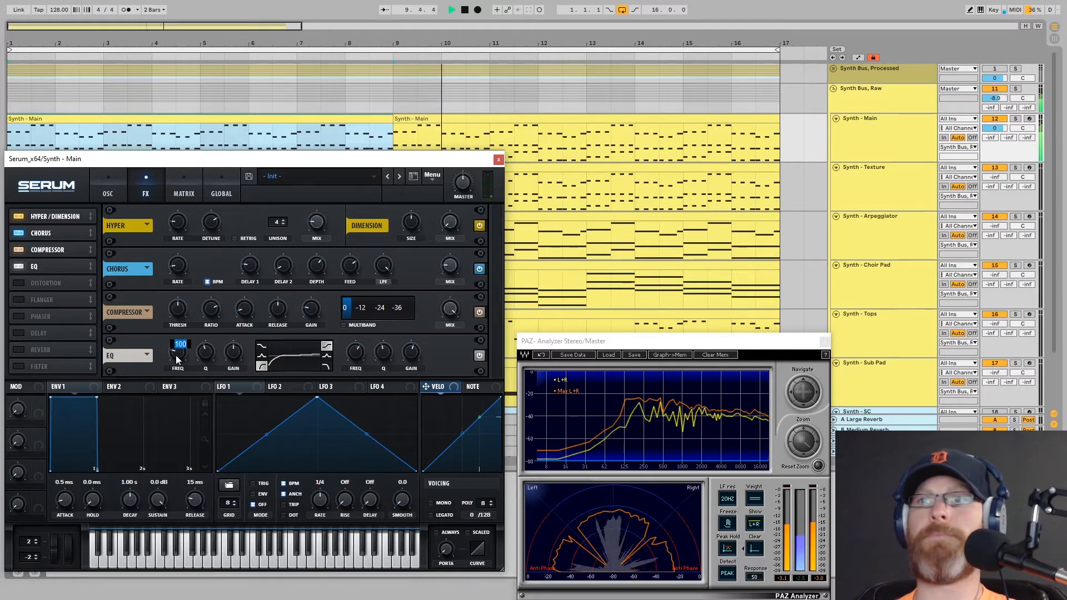
left_click(497, 159)
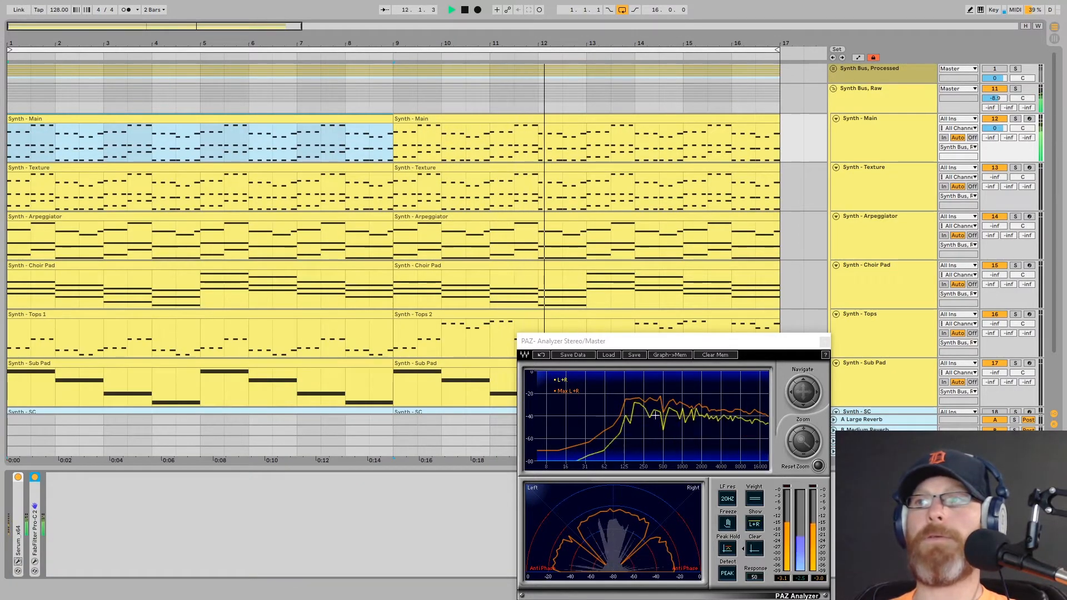
left_click(692, 407)
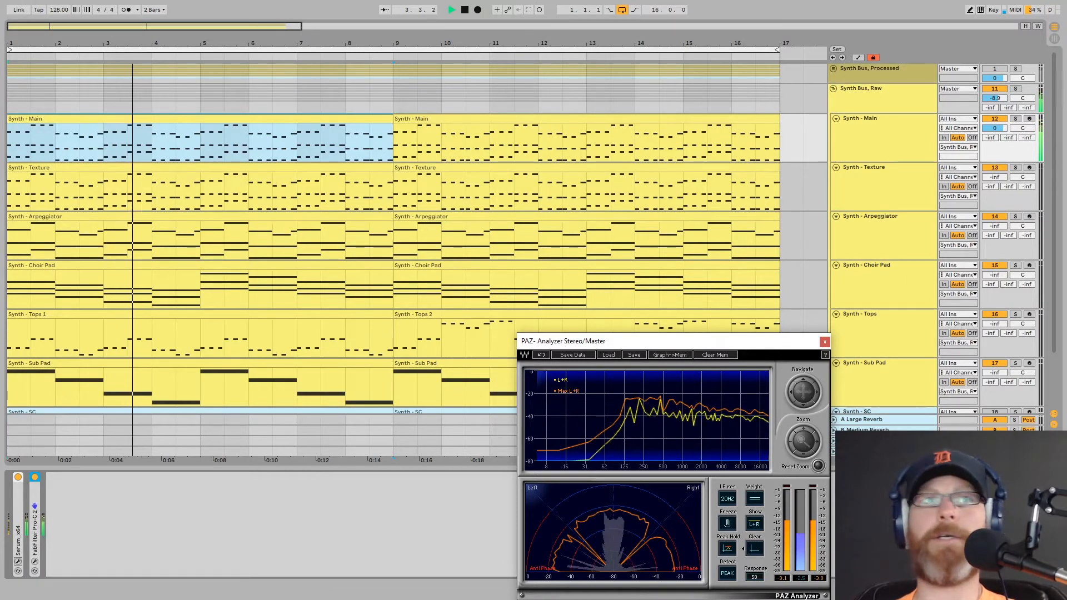
Step: Add a Pro-Q 3 equalizer after the compressor on Synth - Main and create a band at 1300 Hz
left_click(106, 523)
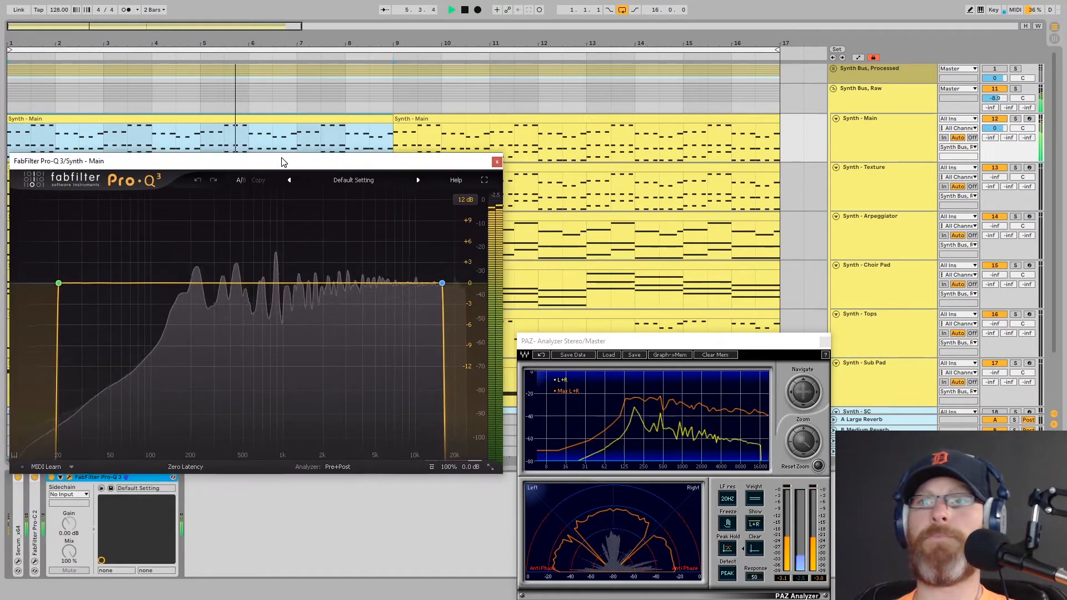
double_click(282, 281)
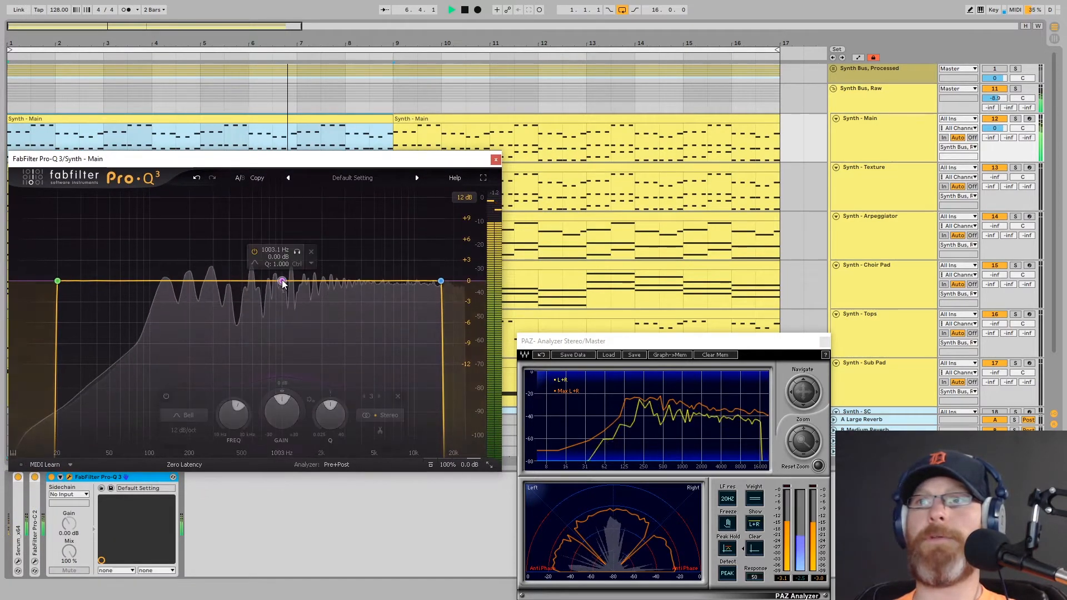
type("1300")
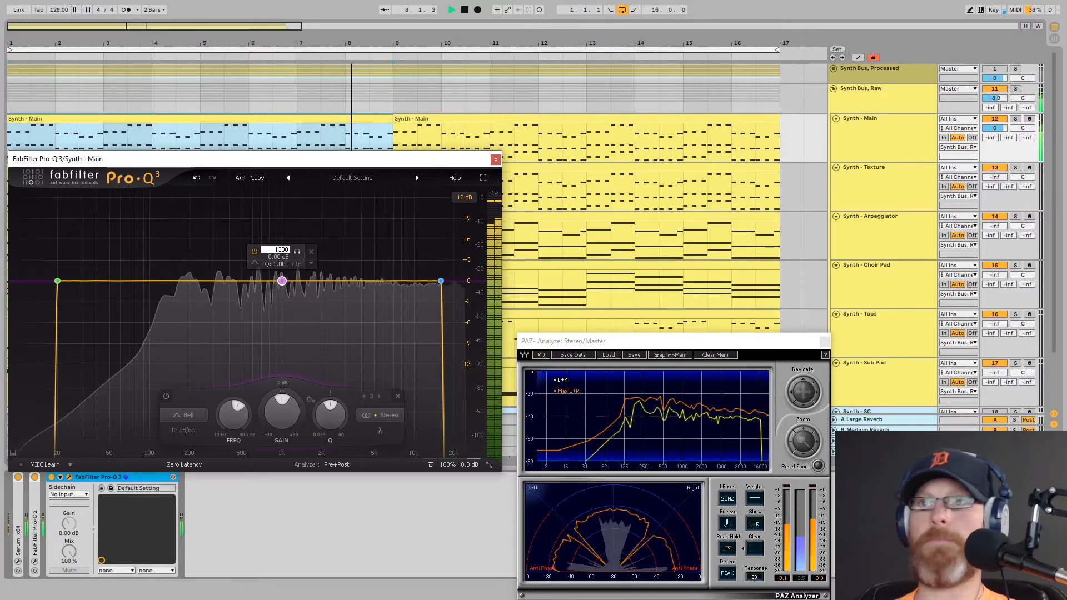
key("Return")
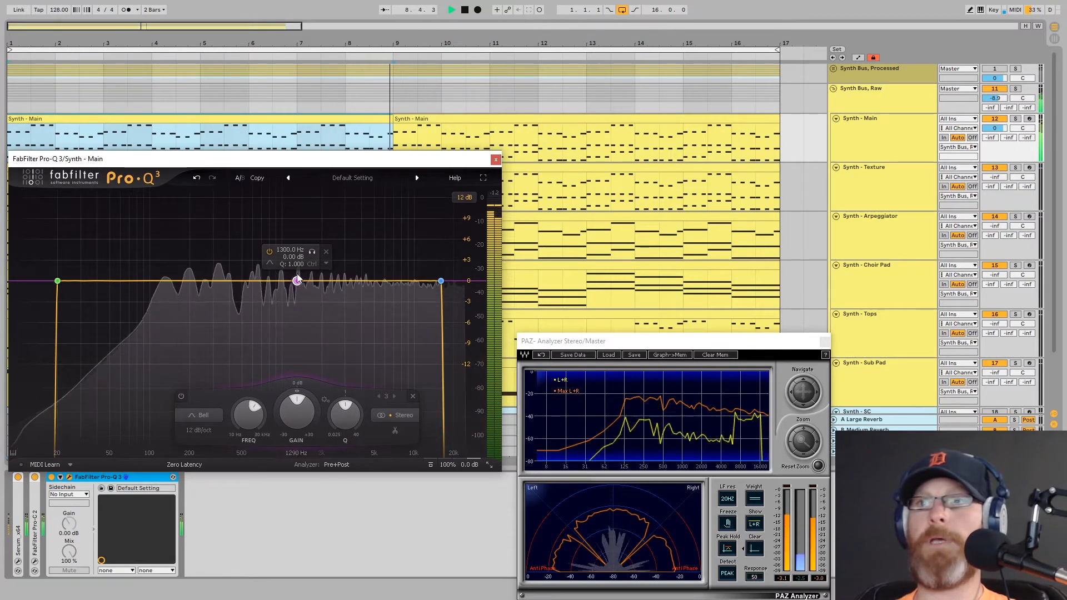
Step: Change the 1300 Hz band to a high shelf and boost it by about 3 dB
left_click(270, 263)
left_click(290, 294)
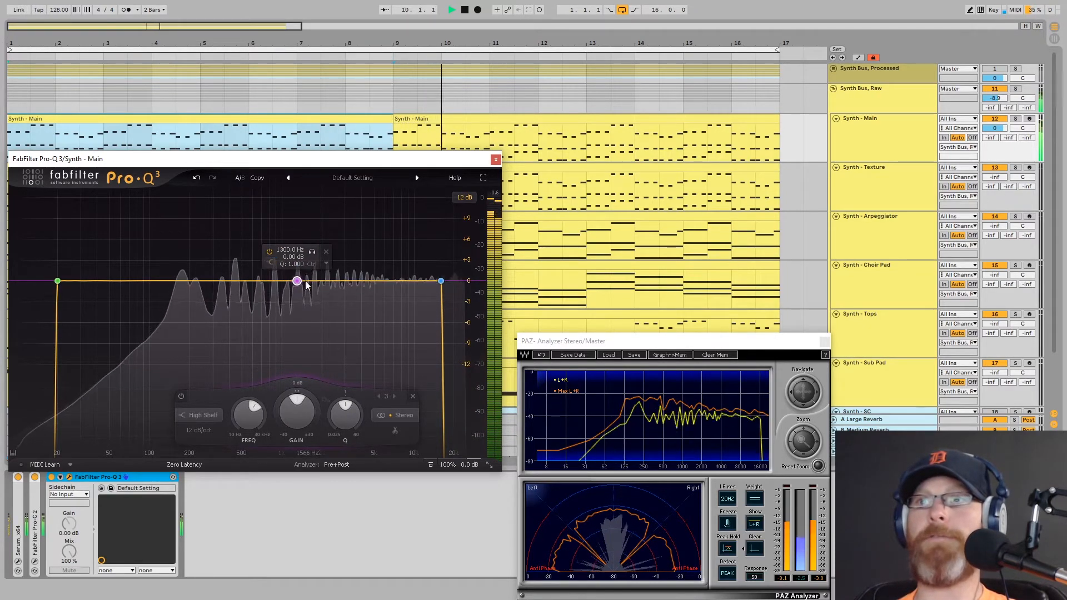
left_click_drag(299, 414, 299, 373)
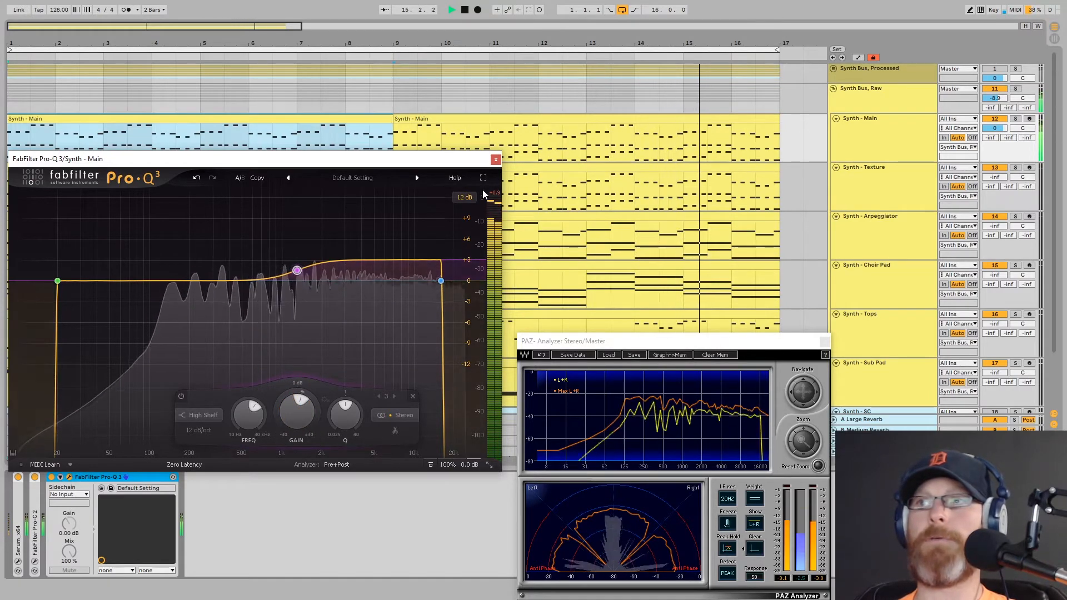
Step: Set the Pro-Q 3 output level to -3 dB, then fold the device and close its window
double_click(468, 465)
type("-3")
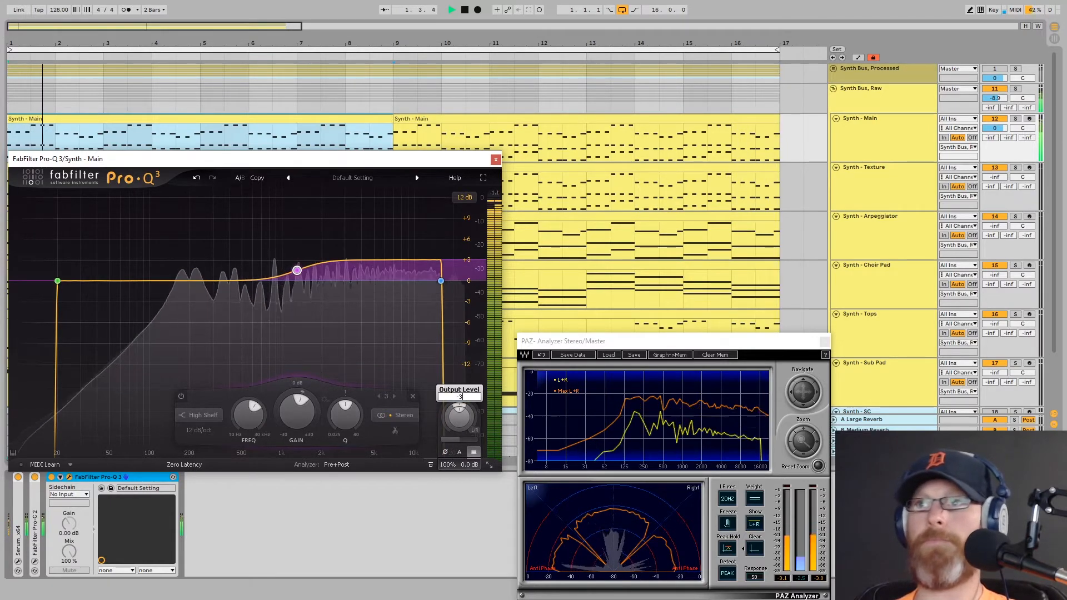
key("Return")
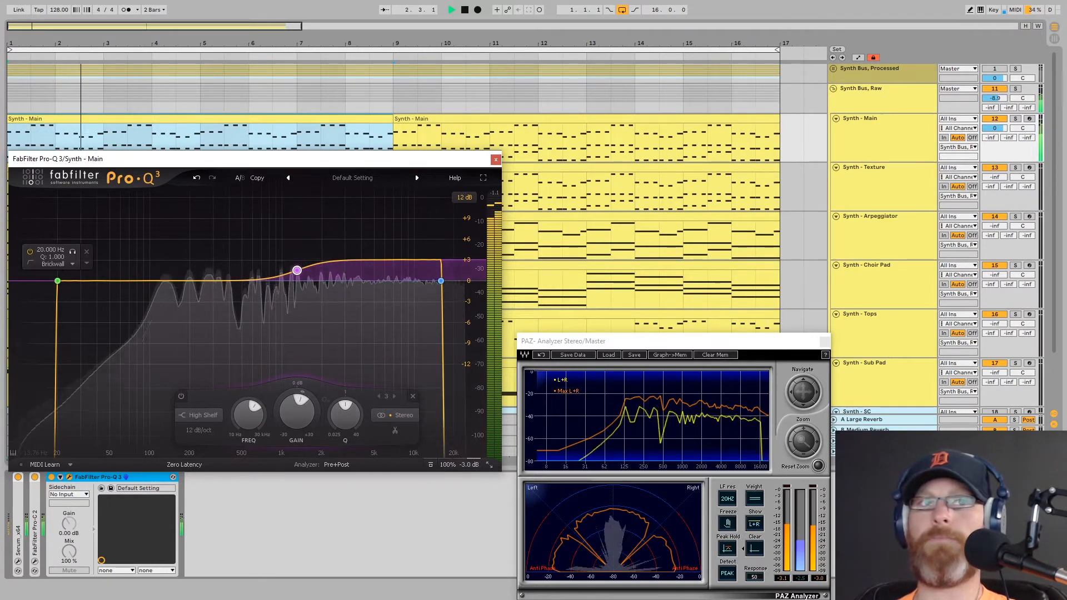
left_click(383, 527)
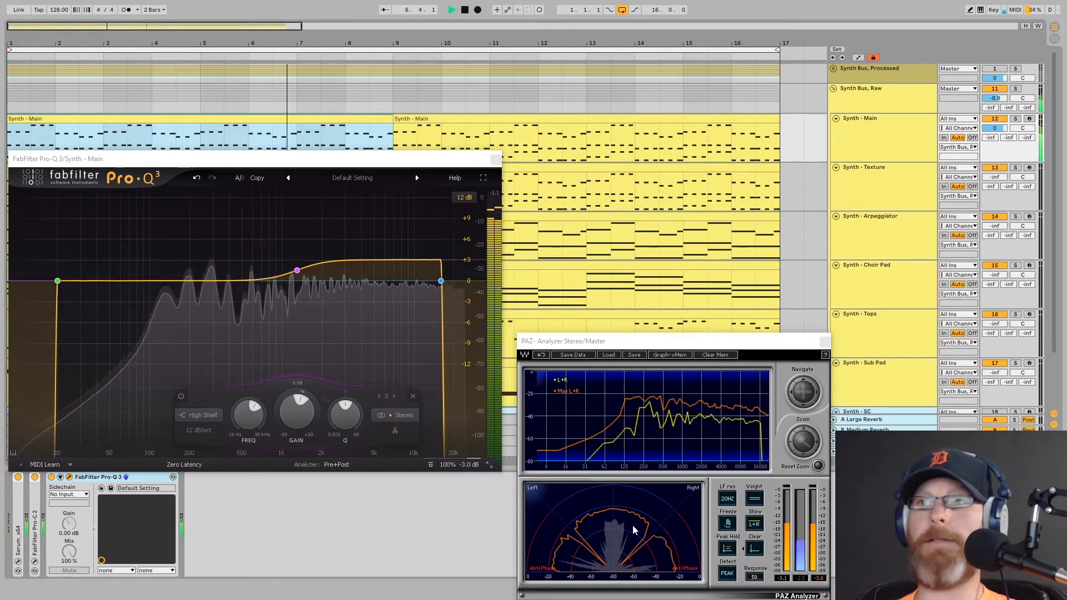
mouse_move(427, 271)
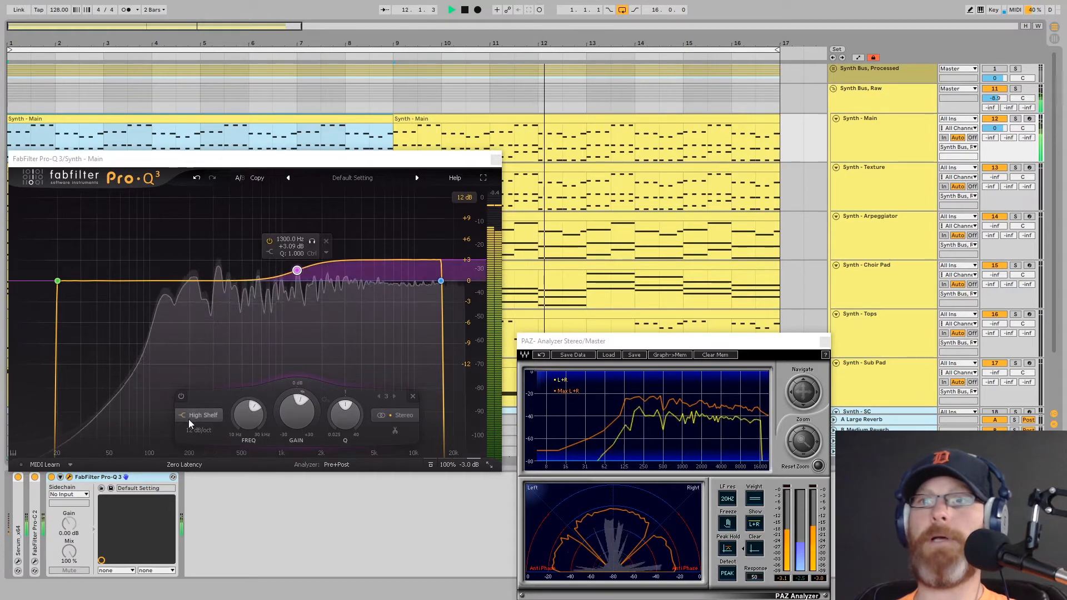
double_click(132, 478)
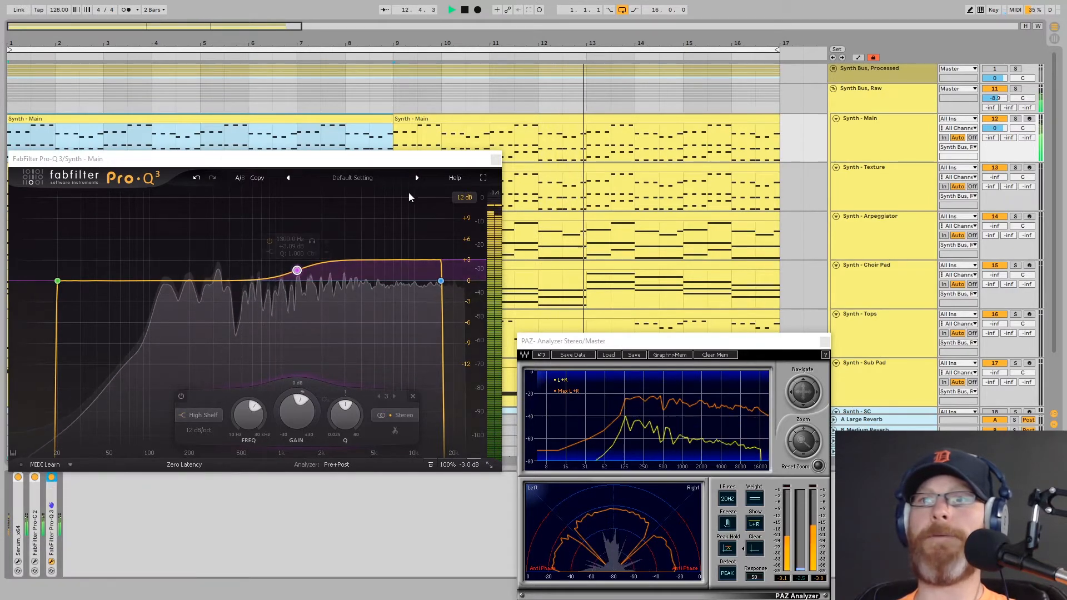
left_click(495, 160)
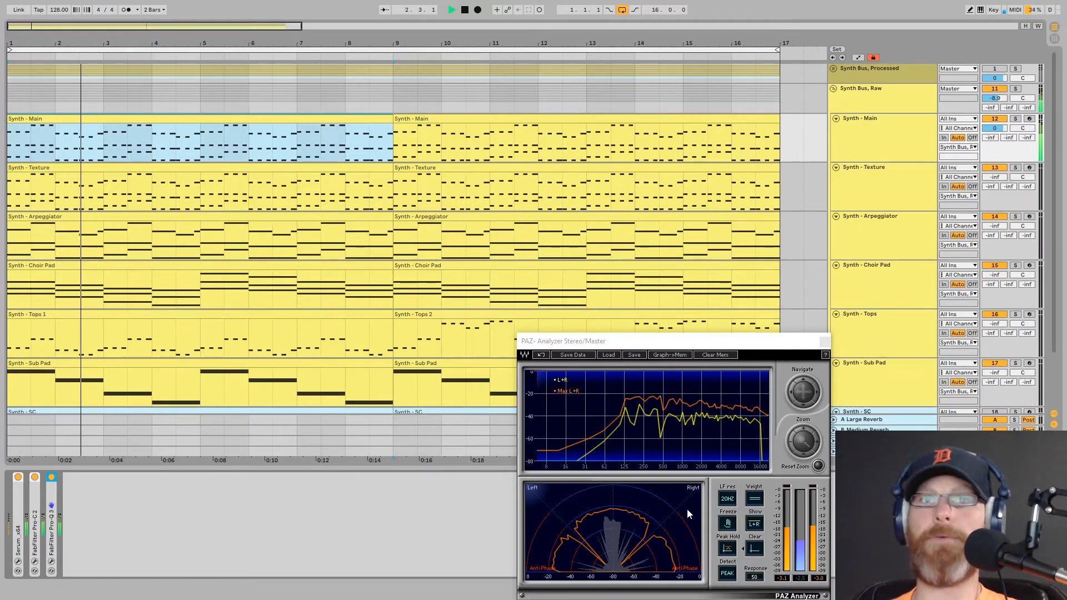
Step: Group the Synth - Main and Synth - Texture tracks as Mains, color the group light blue and reduce its track height
left_click(882, 181)
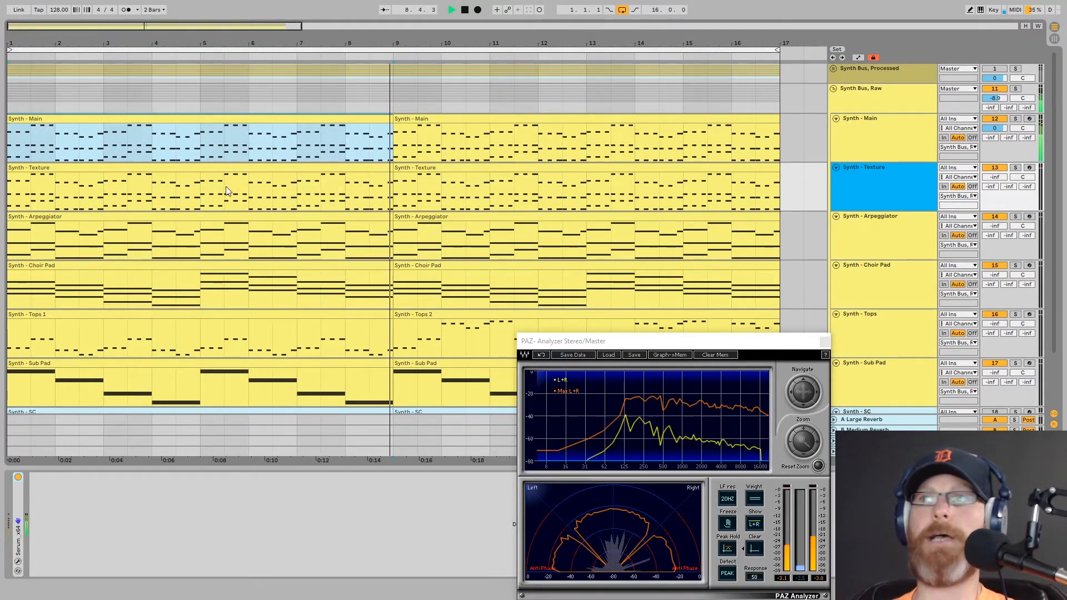
left_click(885, 146, "shift")
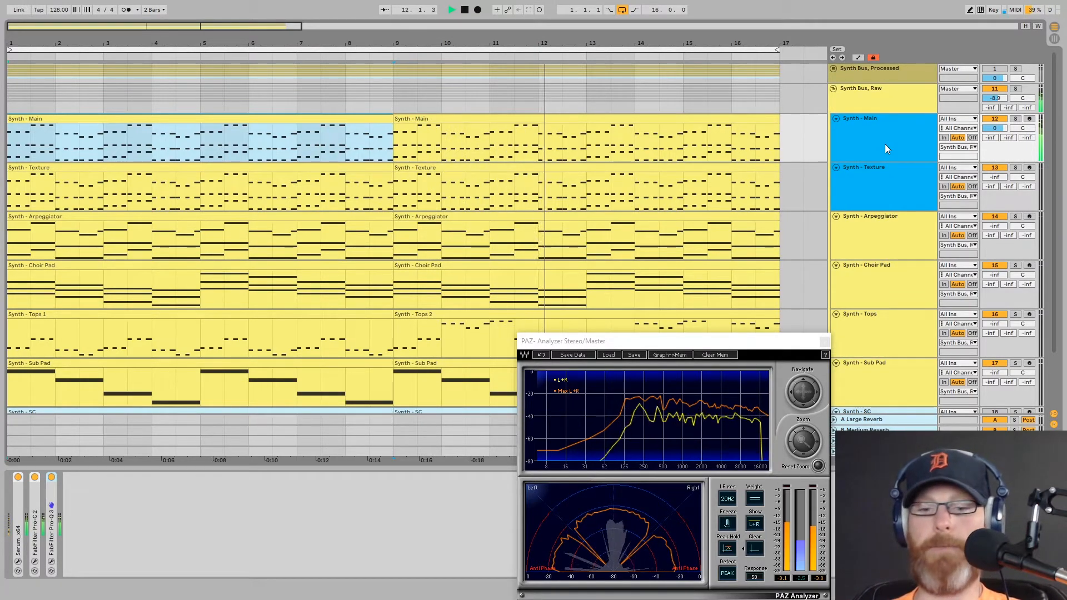
key("ctrl+g")
right_click(884, 144)
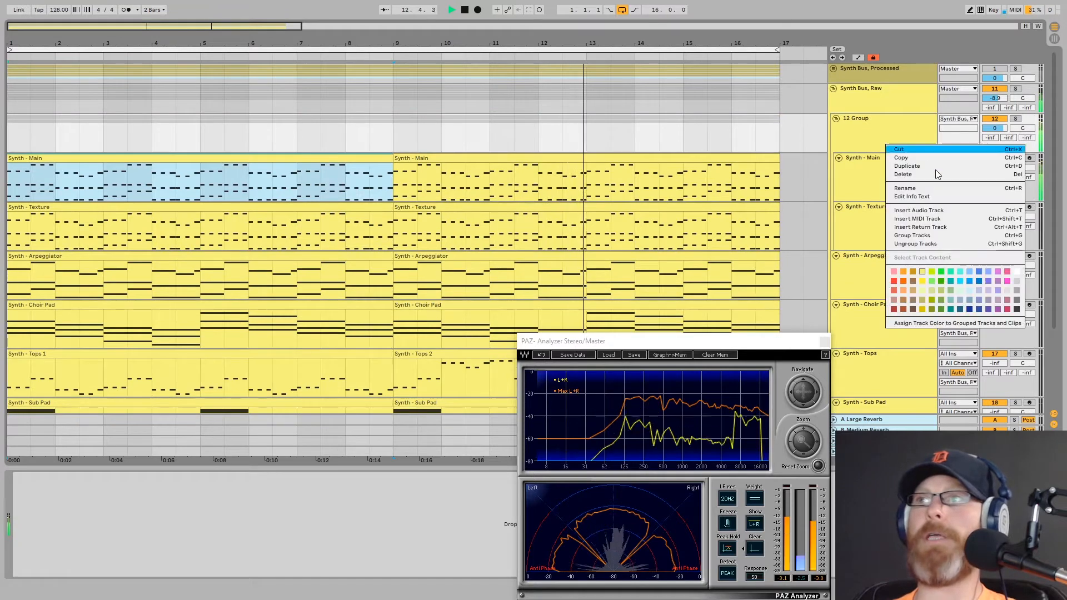
left_click(969, 299)
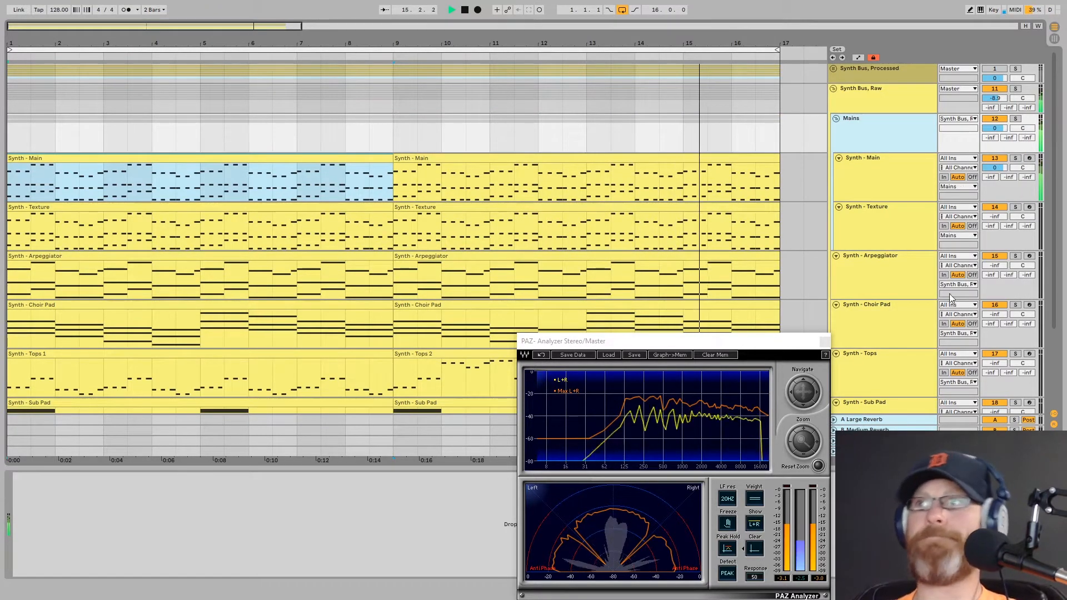
left_click_drag(875, 153, 874, 140)
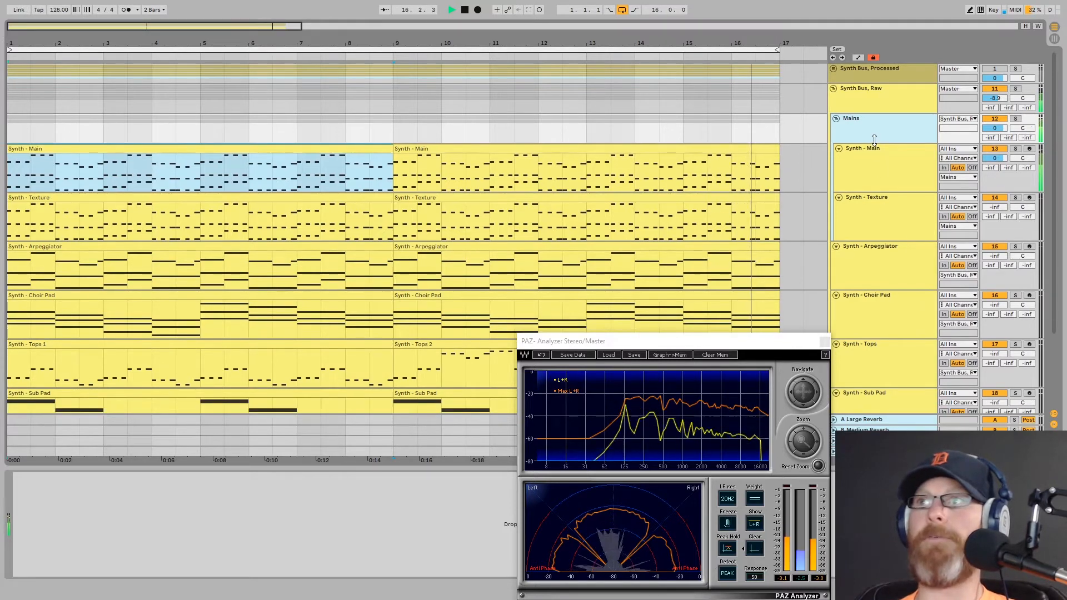
Step: Solo the Synth - Texture track with its volume at 0 dB and compare it with Synth - Main
left_click(865, 211)
left_click(863, 170)
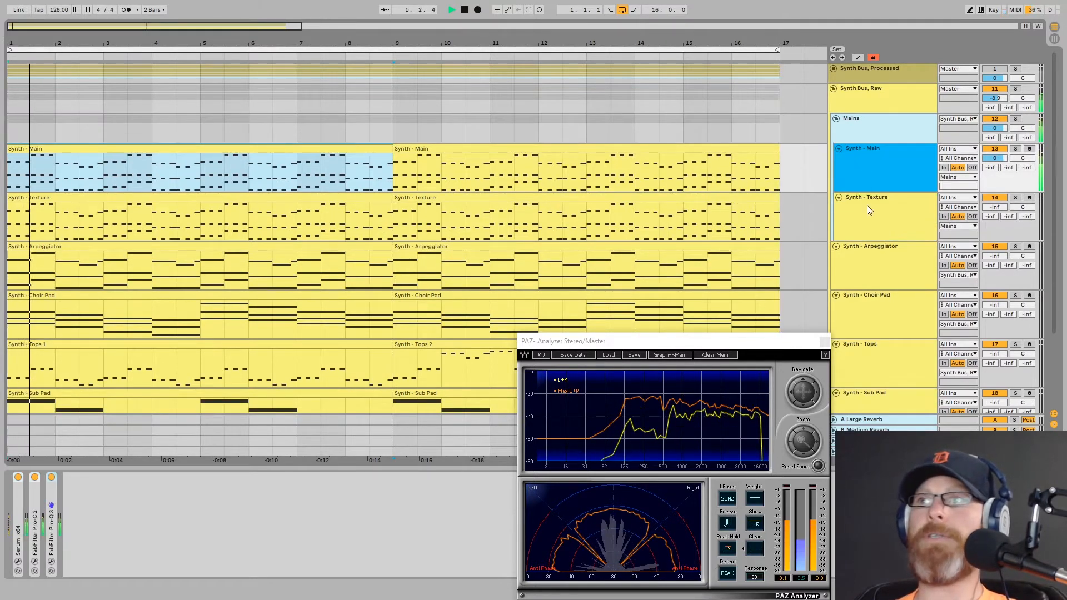
left_click(867, 205)
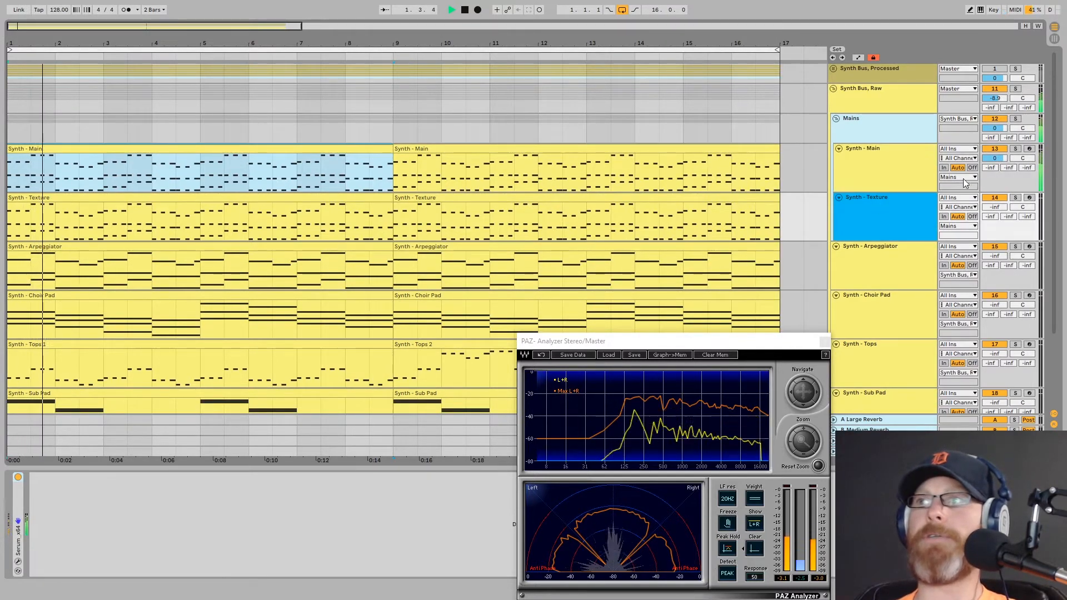
left_click(1016, 198)
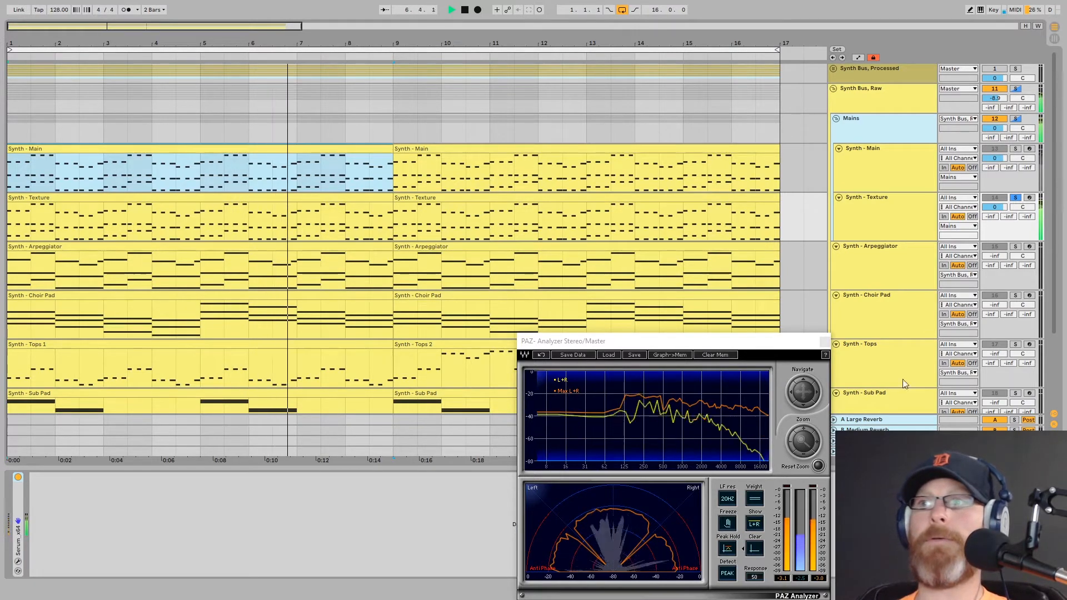
left_click(1015, 149)
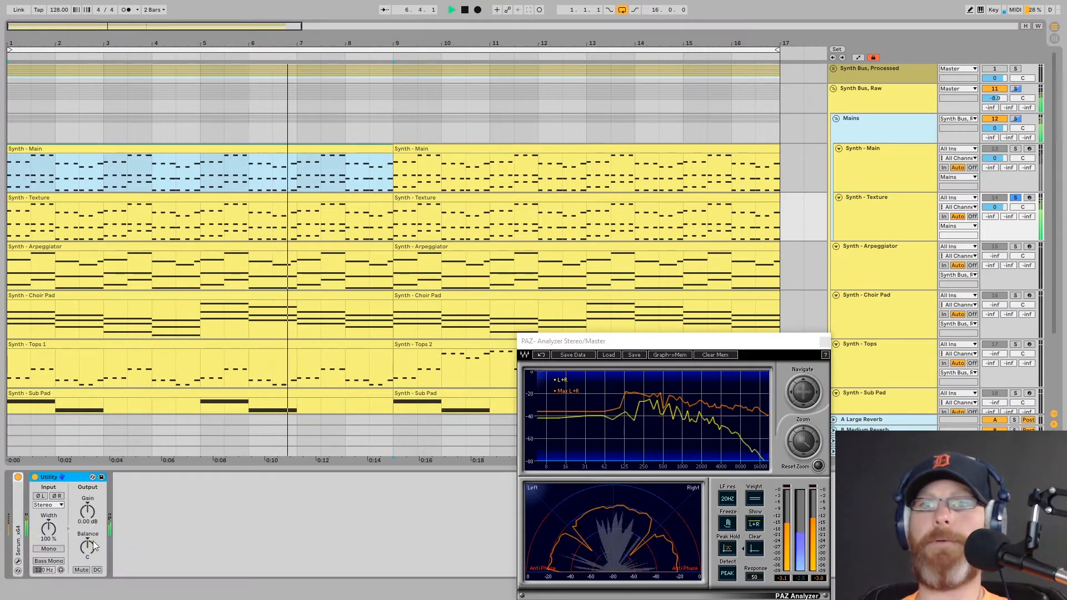
Step: Narrow the stereo width of Synth - Texture to about 71% with a Utility device and fold the device
left_click_drag(48, 528, 49, 533)
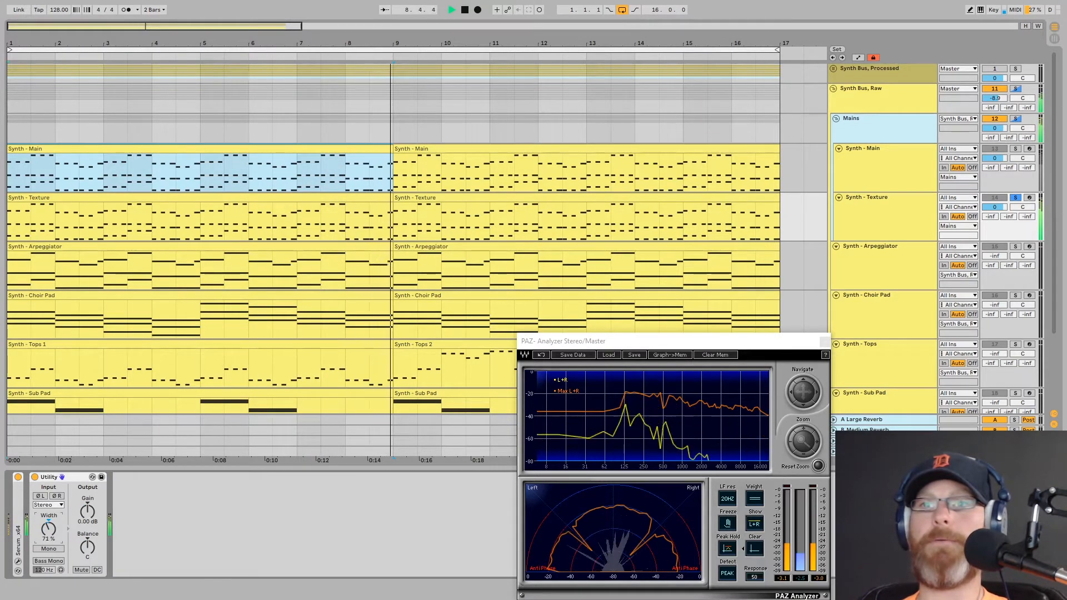
double_click(72, 479)
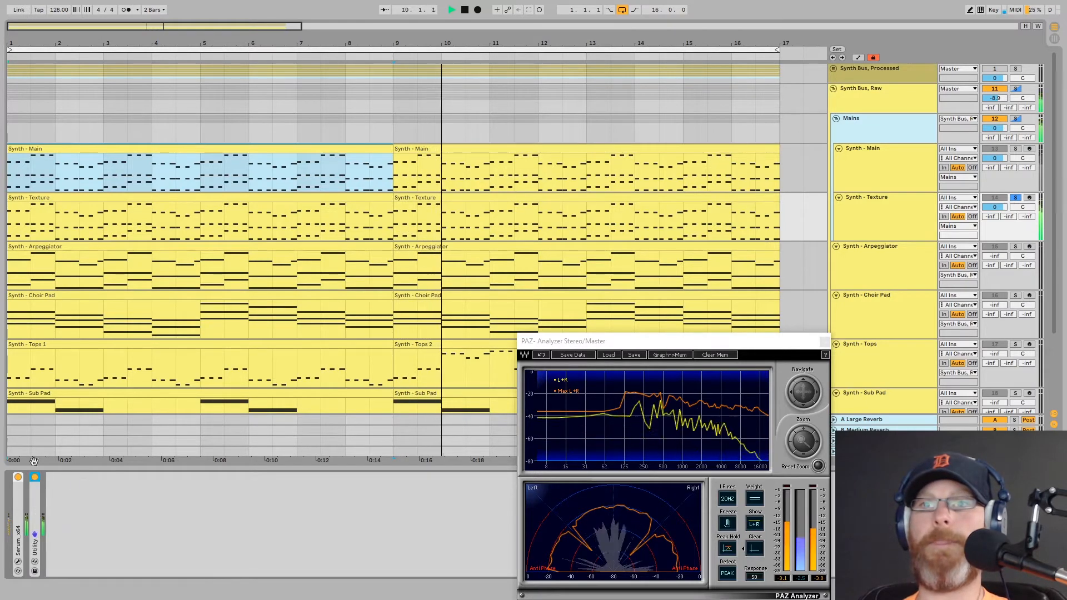
Step: Add a Pro-C 2 compressor to Synth - Texture with a 4:1 ratio and the Opto style
left_click(186, 556)
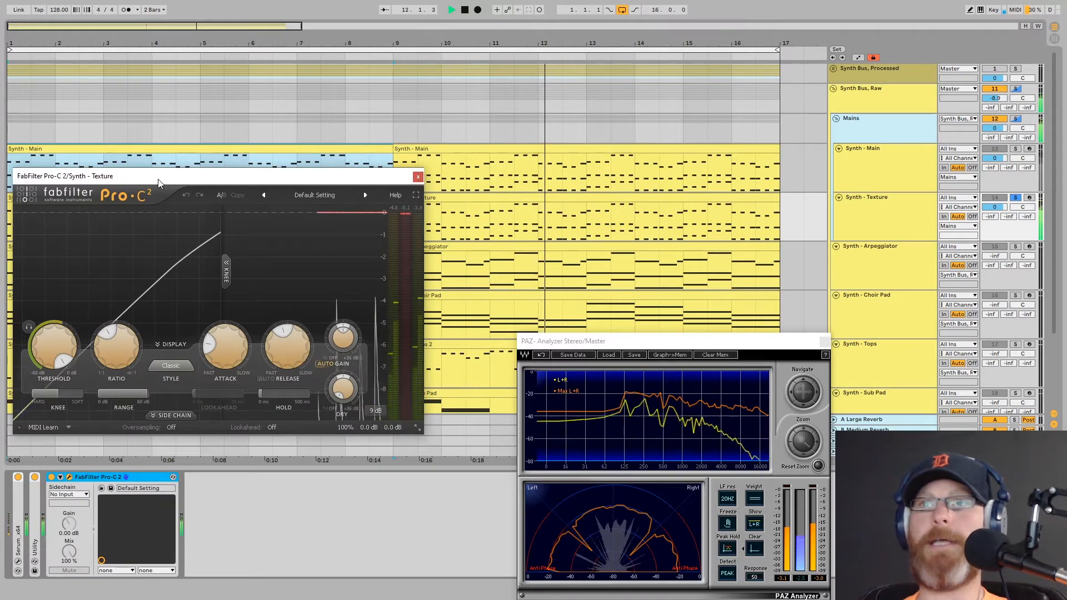
left_click_drag(158, 178, 162, 193)
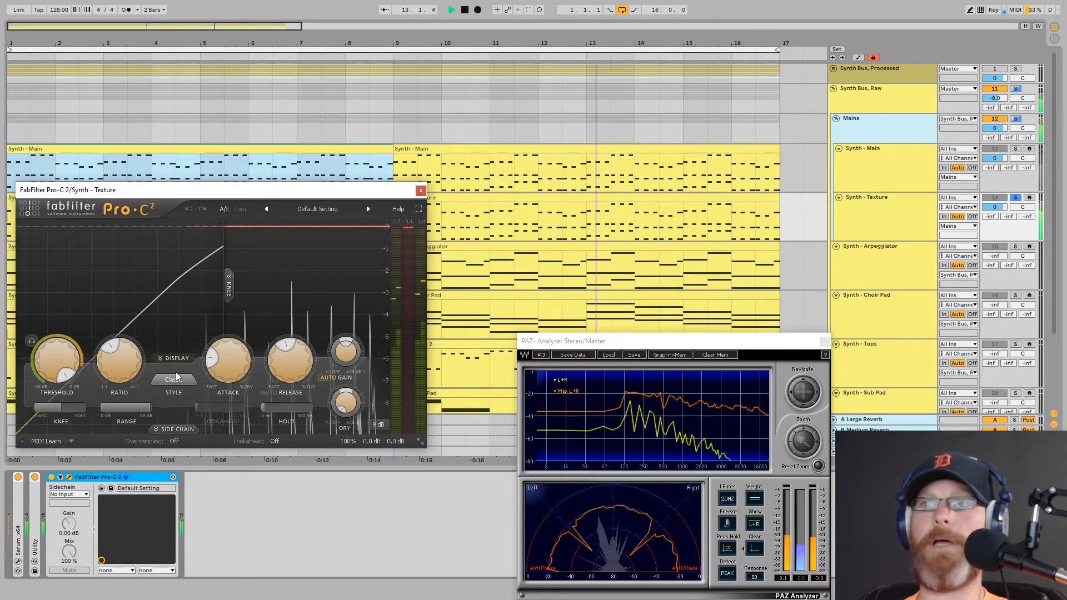
mouse_move(225, 368)
double_click(105, 359)
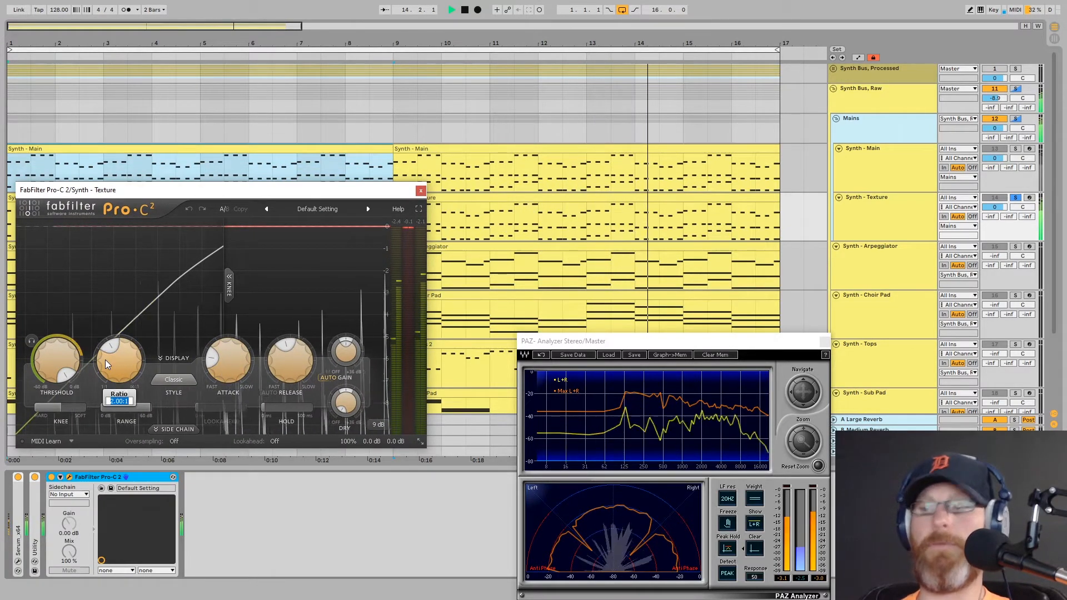
type("4")
key("Return")
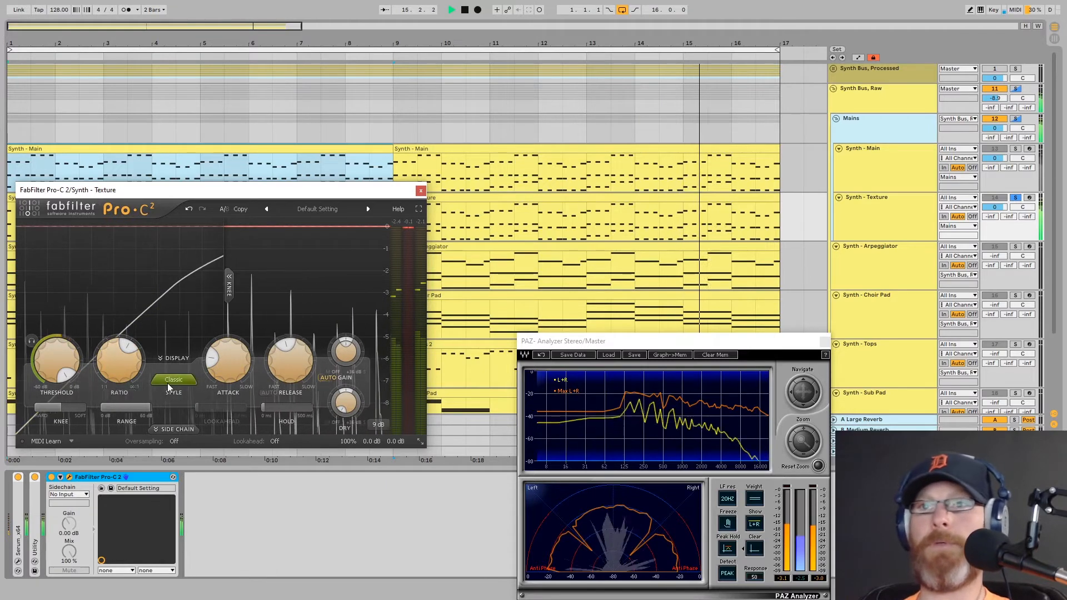
left_click(174, 379)
left_click(176, 418)
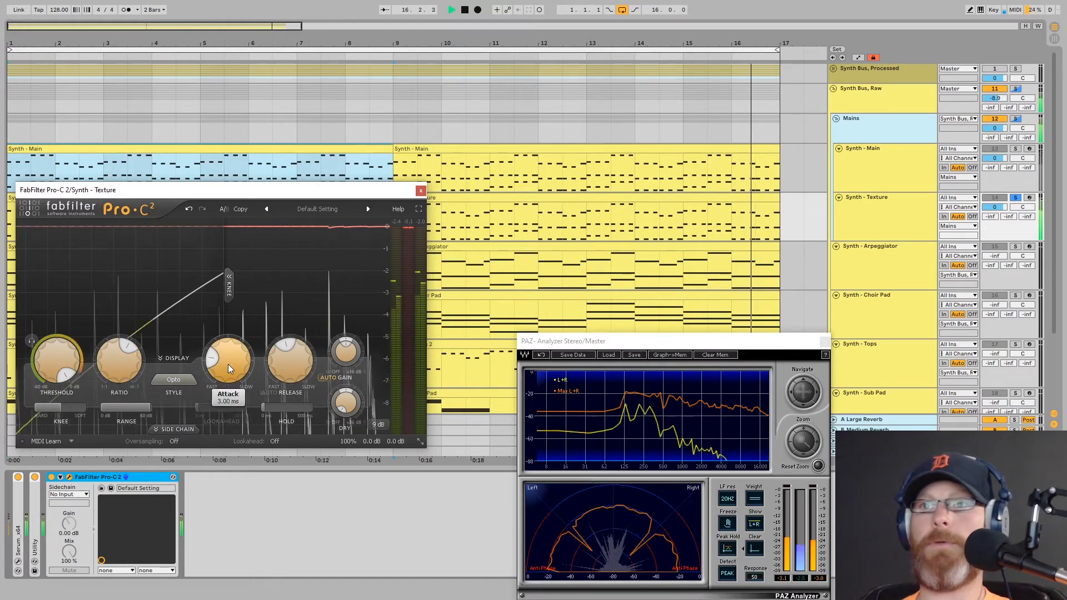
Step: Slow the compressor's attack, lower its threshold to about -14 dB and shorten its release slightly
scroll(228, 365, "up", 5)
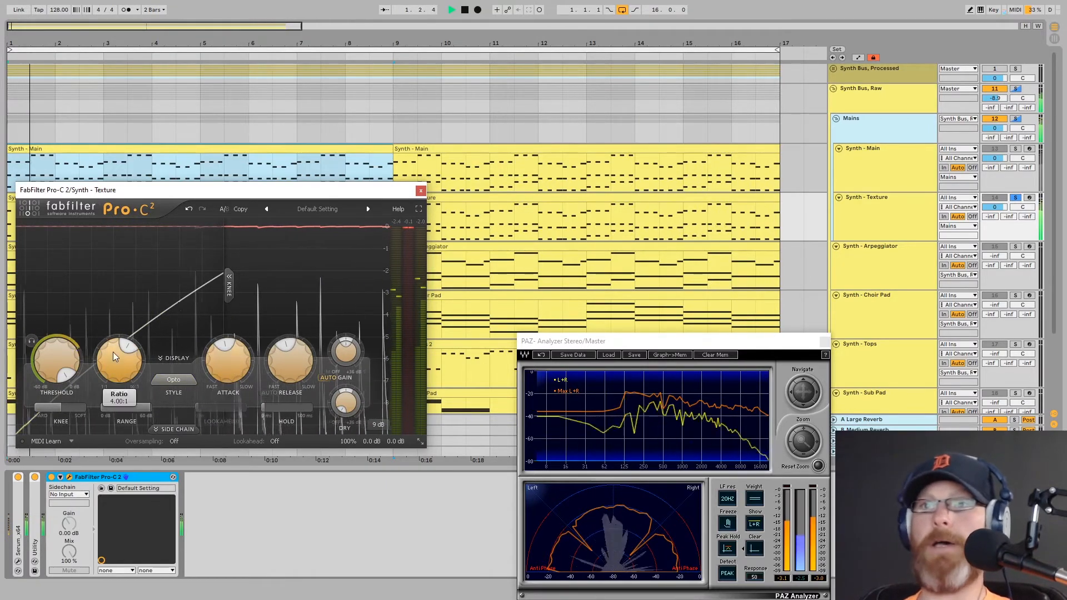
left_click_drag(51, 354, 52, 429)
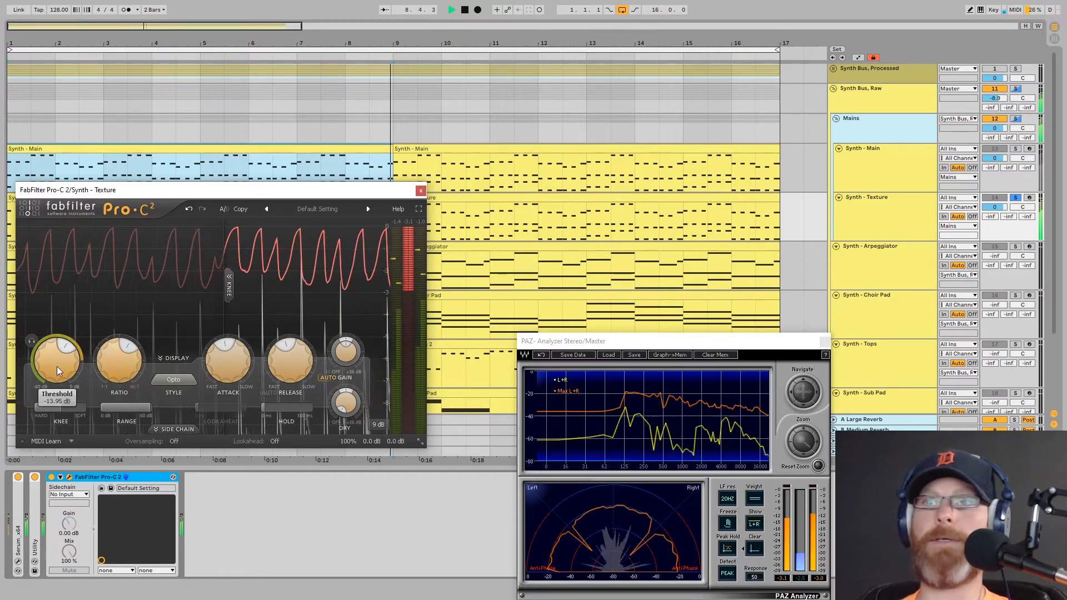
left_click_drag(52, 366, 51, 370)
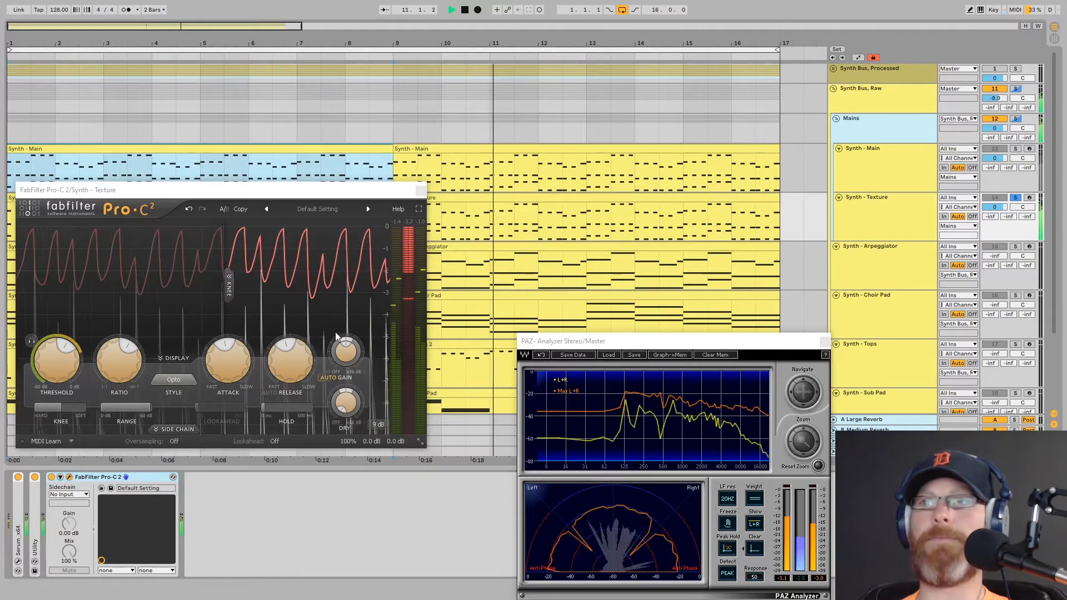
mouse_move(347, 362)
left_click_drag(288, 383, 288, 389)
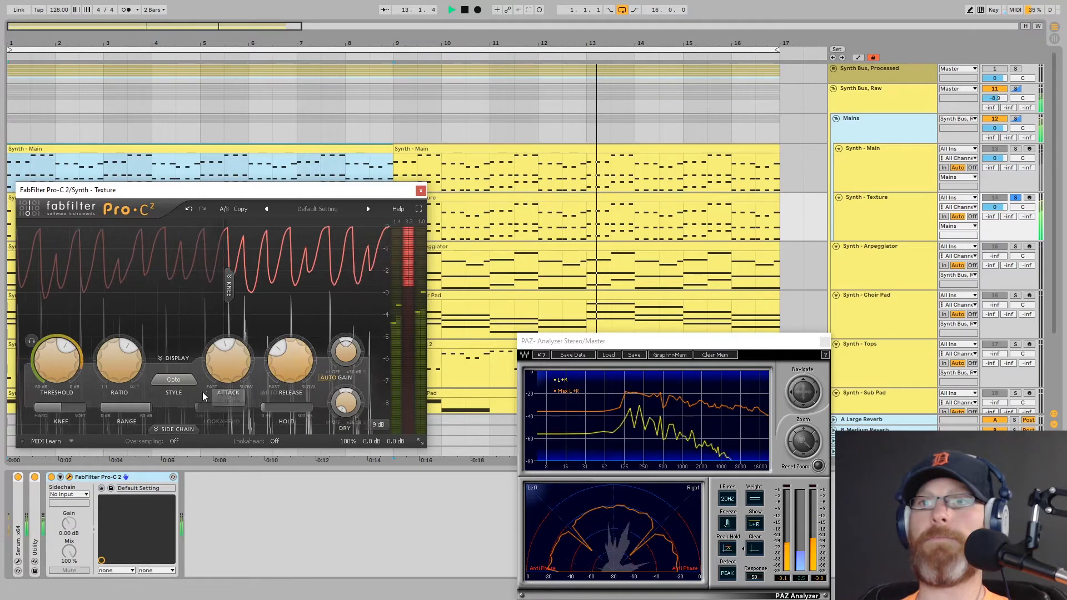
Step: Balance Synth - Texture against the also soloed Synth - Main at -3.9 dB and close the compressor window
left_click(1014, 149)
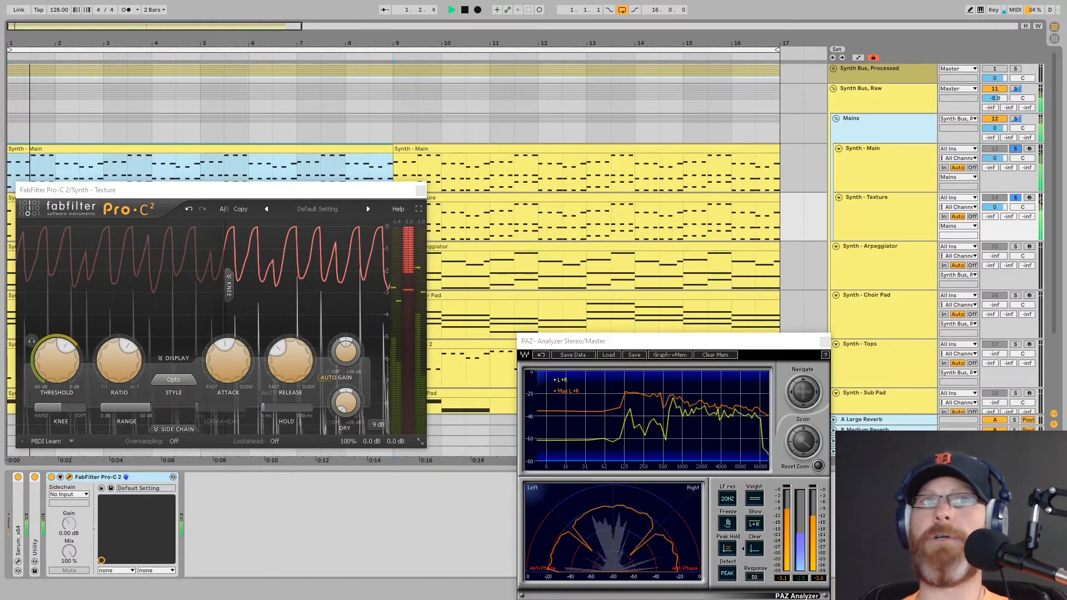
left_click(883, 127)
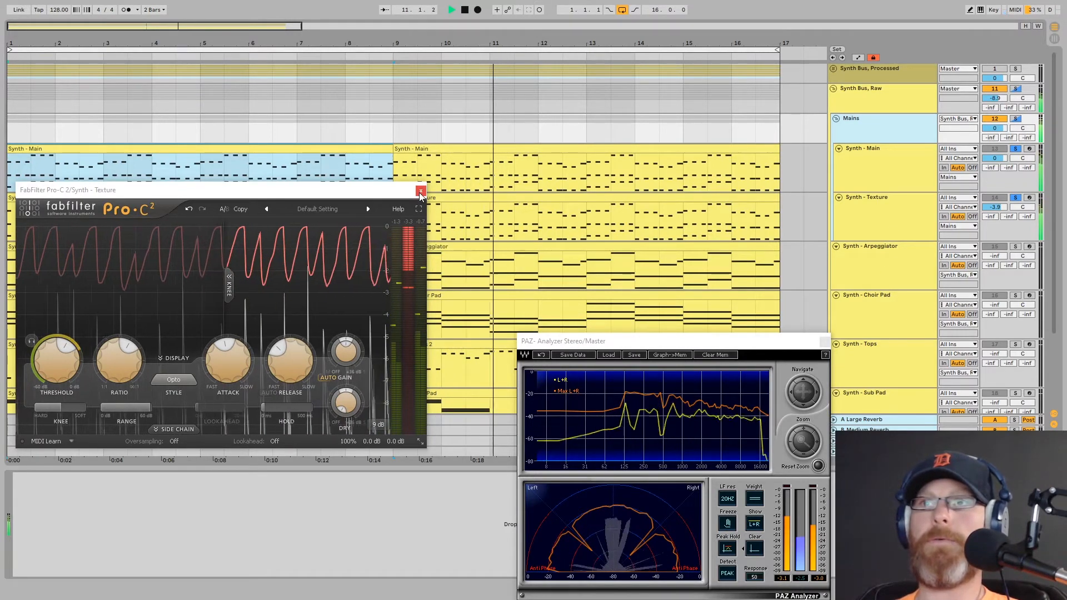
left_click(927, 212)
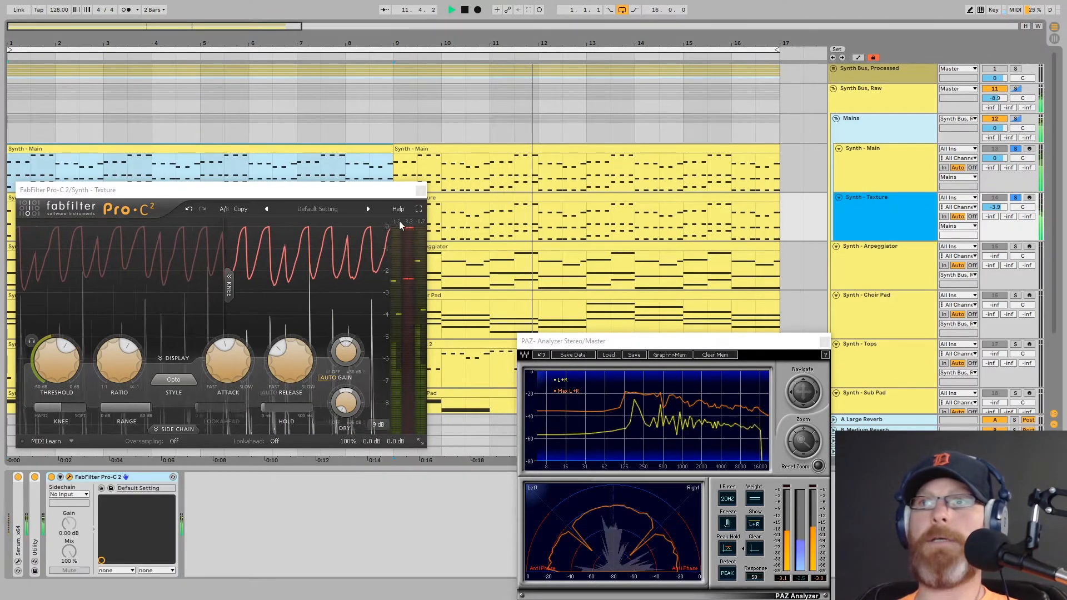
left_click(421, 190)
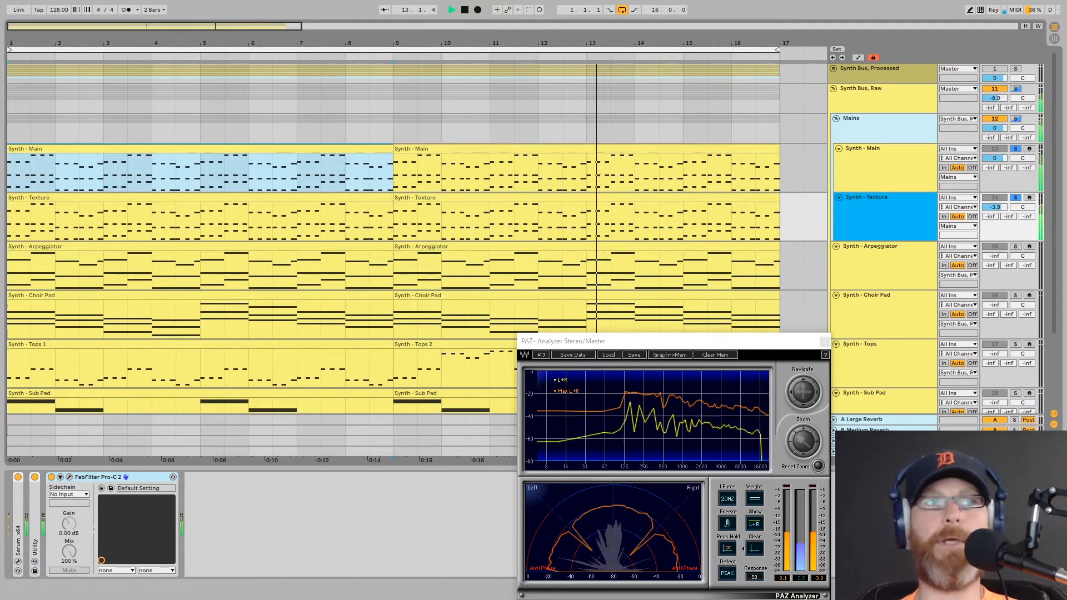
Step: Add a Pro-Q 3 equalizer after the compressor on Synth - Texture and create a band at 1300 Hz
left_click_drag(267, 520, 266, 517)
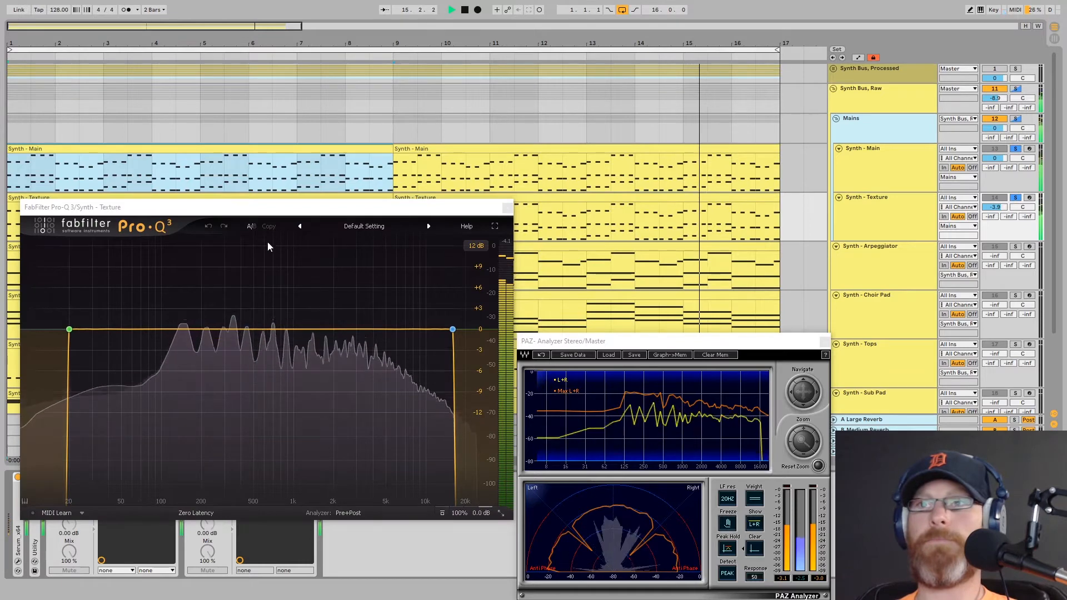
left_click_drag(266, 206, 253, 170)
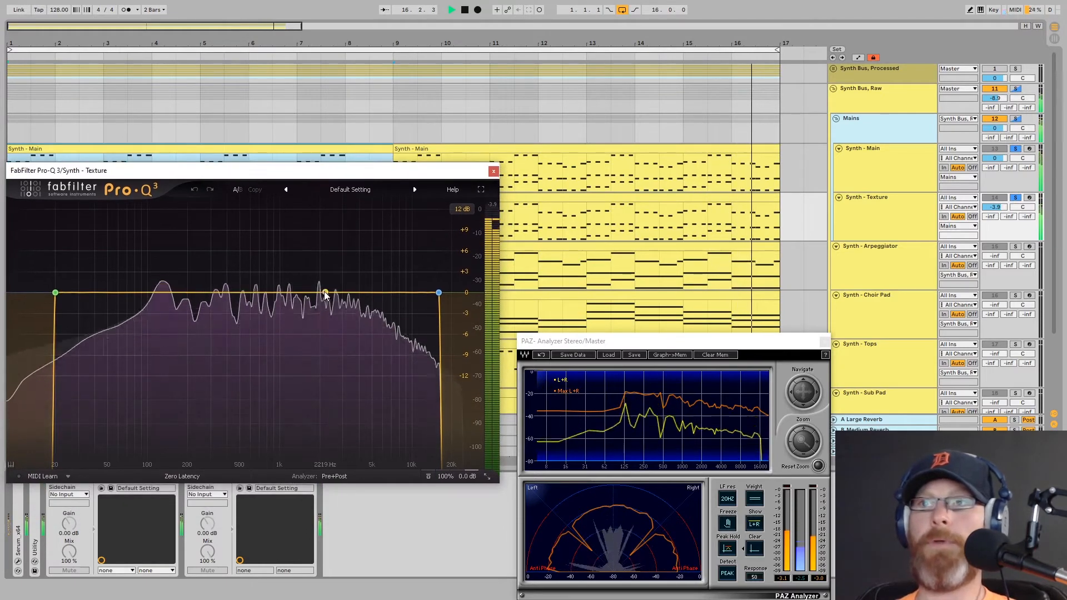
left_click(286, 293)
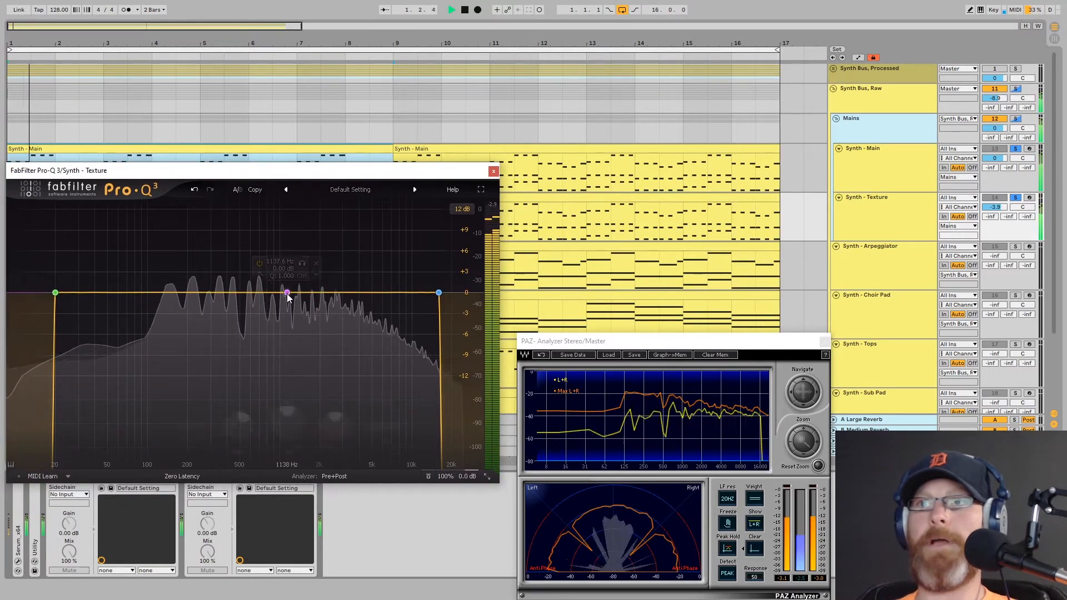
type("1300")
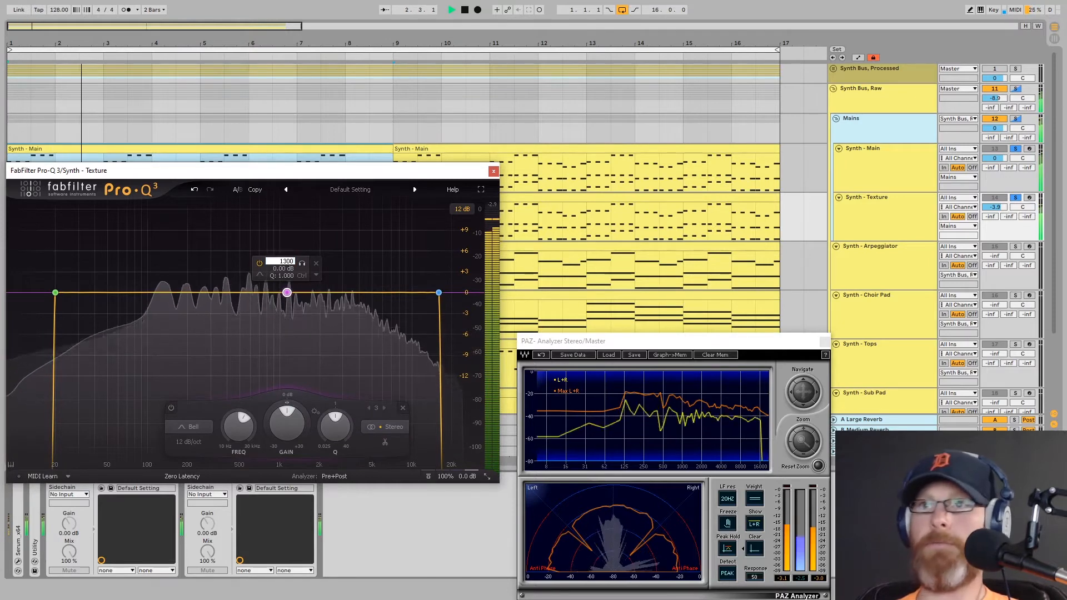
key("Return")
Step: Change the 1300 Hz band to a high shelf and cut it by about 1 dB
mouse_move(269, 276)
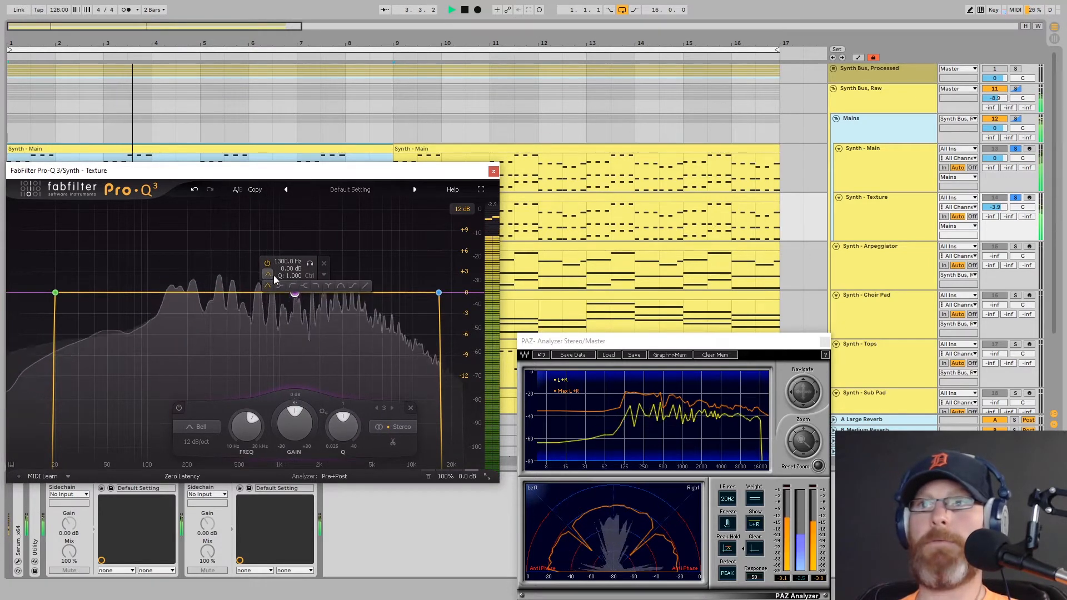
left_click(304, 285)
left_click_drag(292, 423, 292, 436)
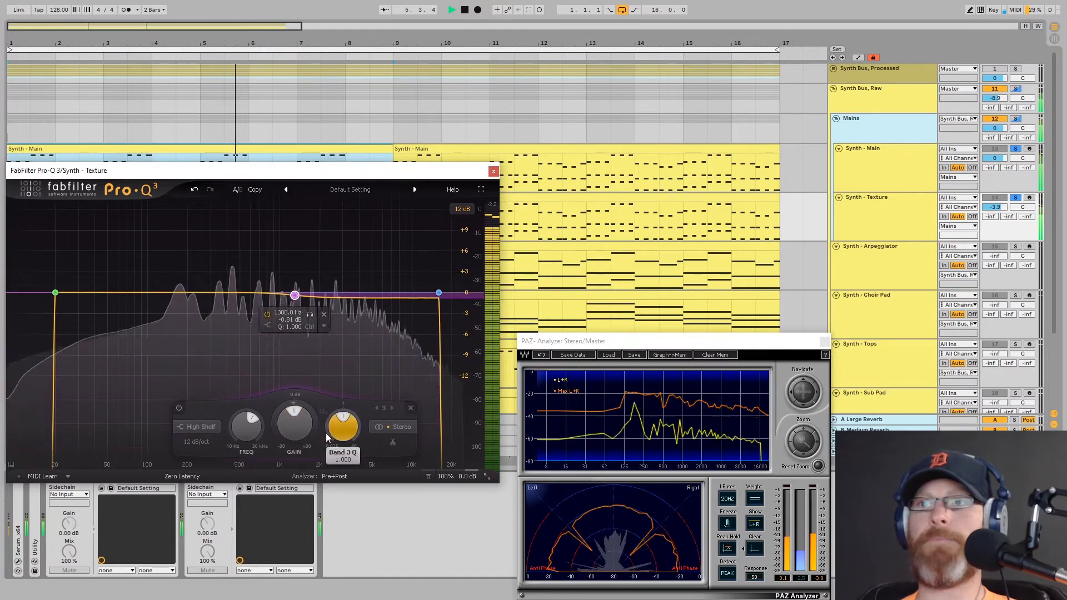
mouse_move(292, 323)
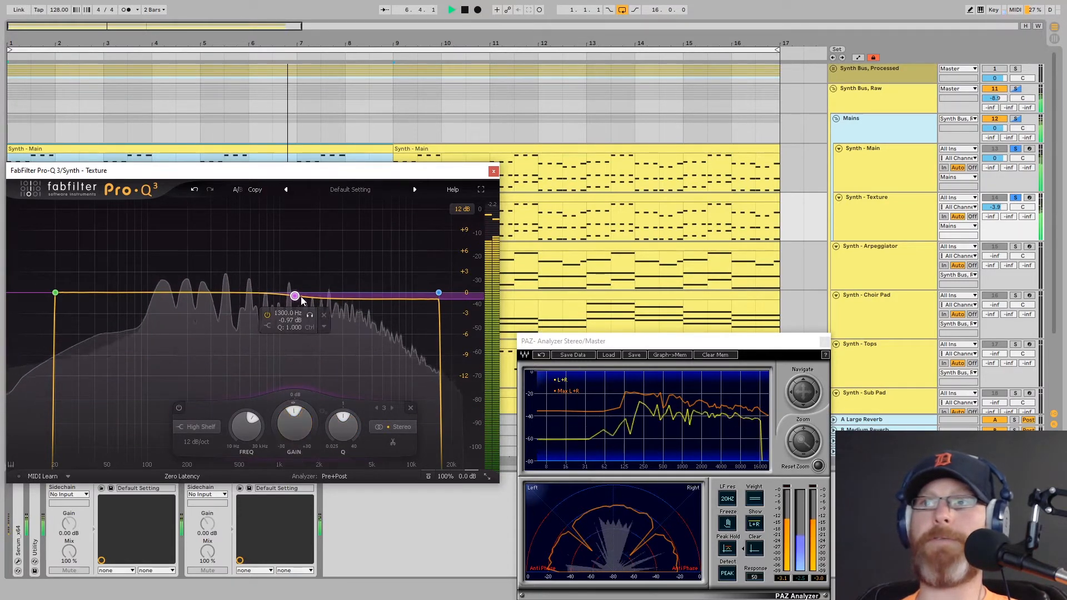
Step: Boost Synth - Texture by about 1.4 dB around 87 Hz with a bell band and close the equalizer window
mouse_move(427, 297)
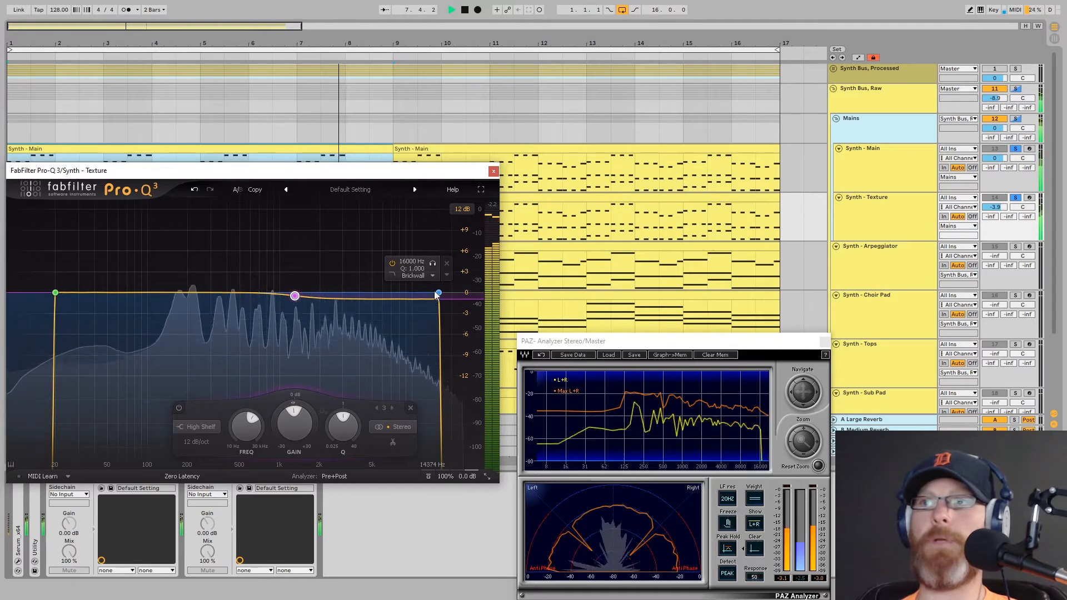
mouse_move(301, 300)
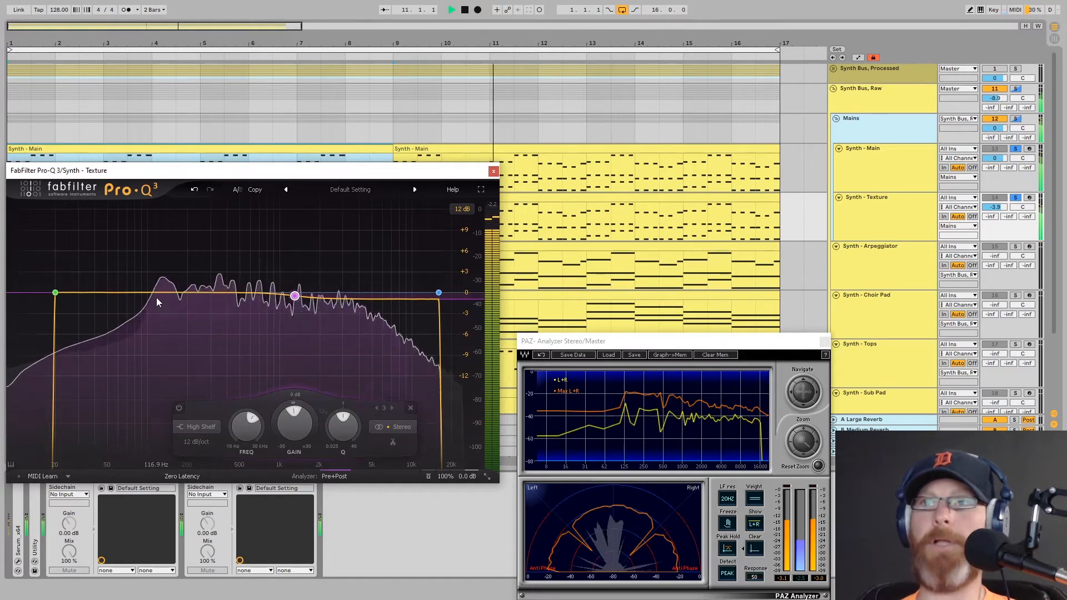
mouse_move(155, 297)
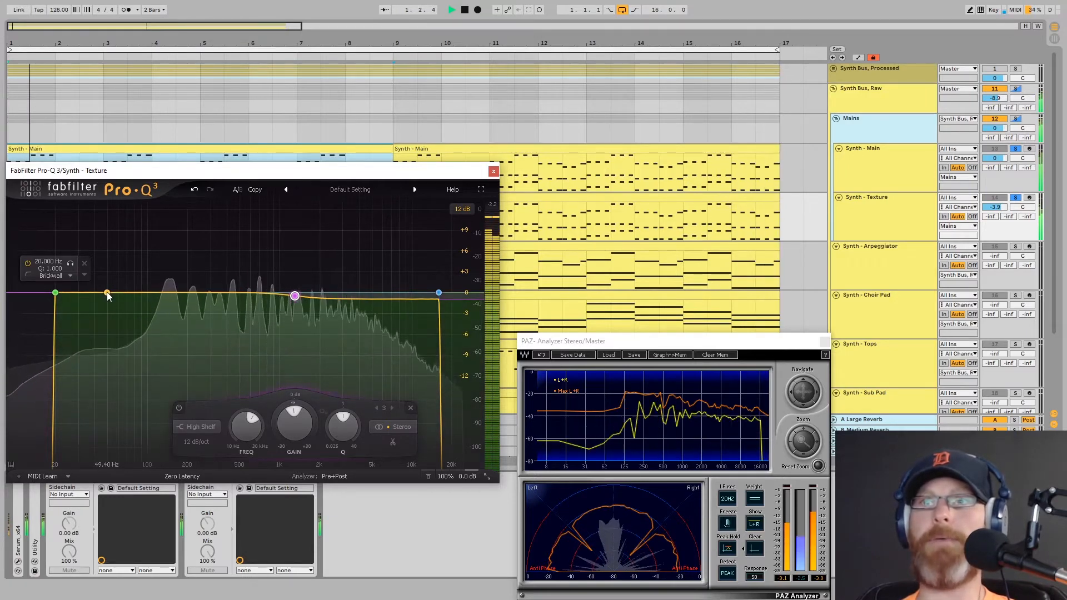
left_click_drag(107, 295, 140, 284)
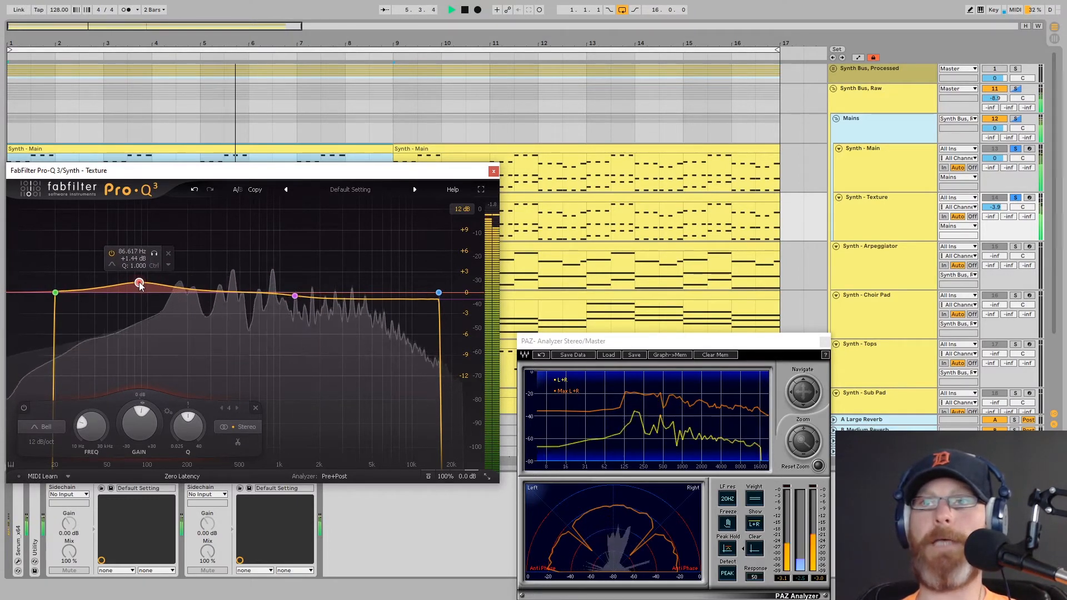
left_click(493, 173)
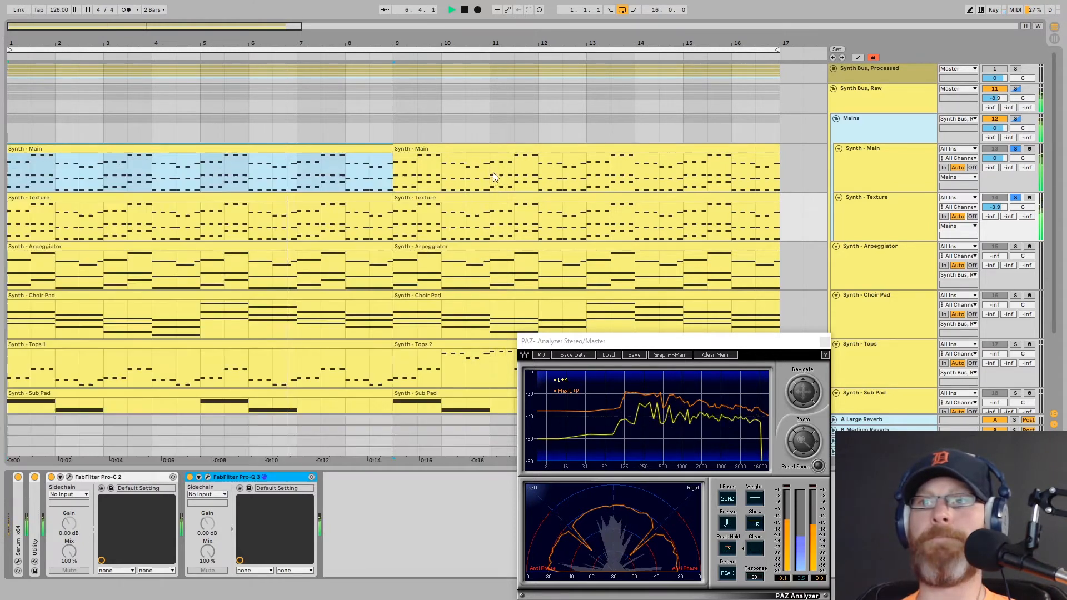
Step: Fold the compressor and equalizer on Synth - Texture and set the track's volume to -4.3 dB
double_click(142, 478)
double_click(142, 478)
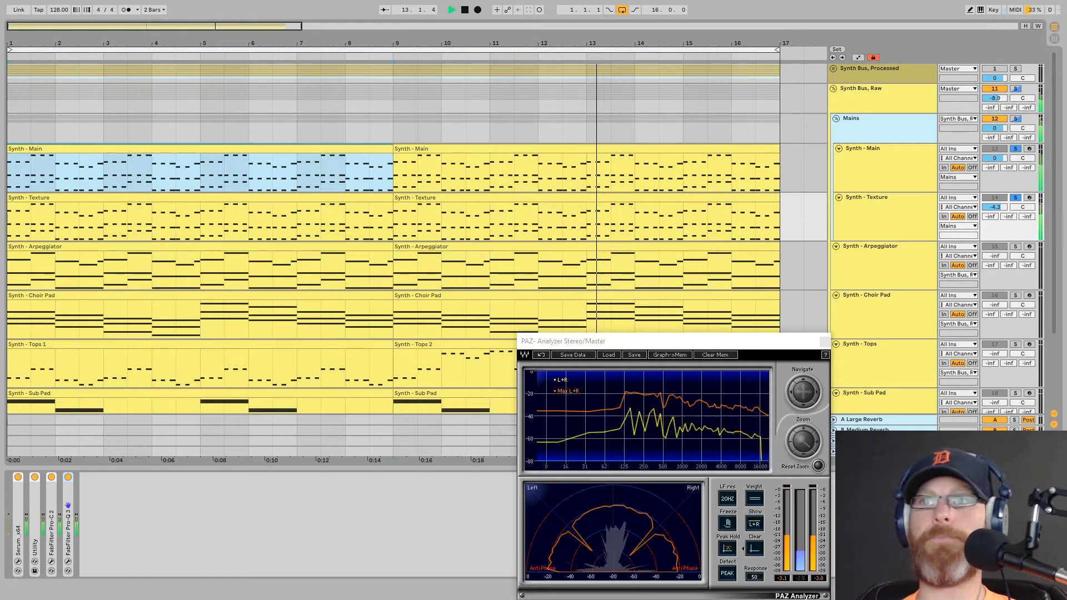
left_click(888, 206)
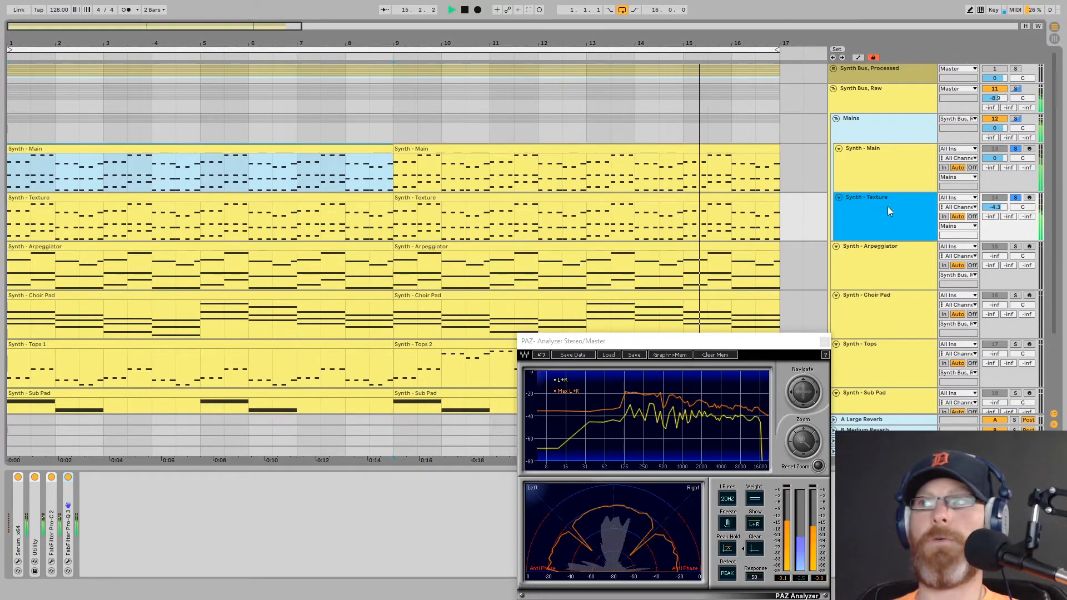
left_click(892, 181)
left_click(894, 209)
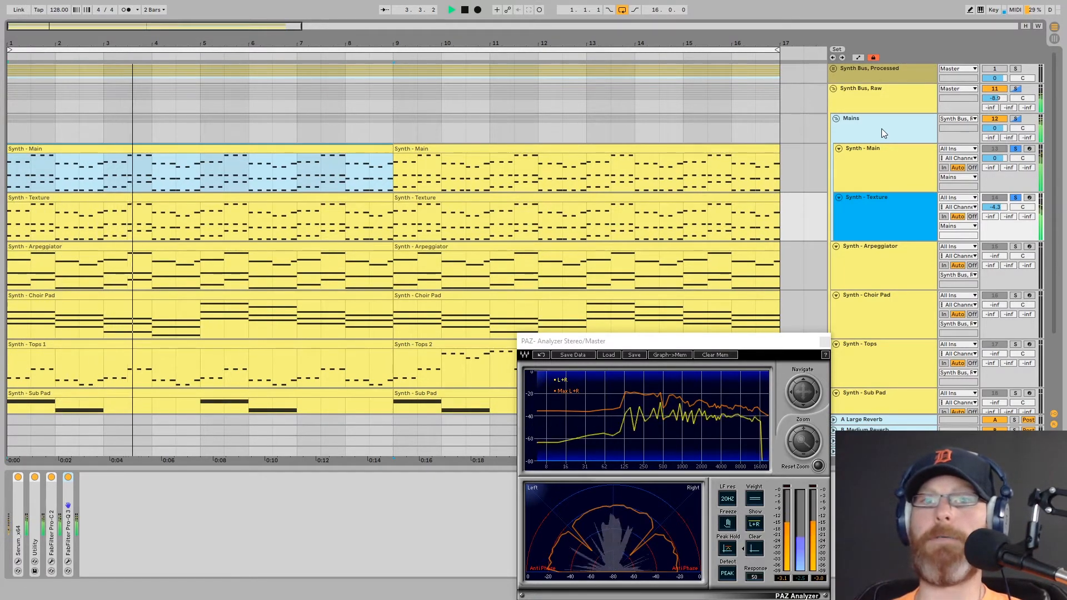
Step: Add a Pro-MB multiband compressor to the Mains group and load the Solitude Studios Pre Bus preset
left_click(891, 130)
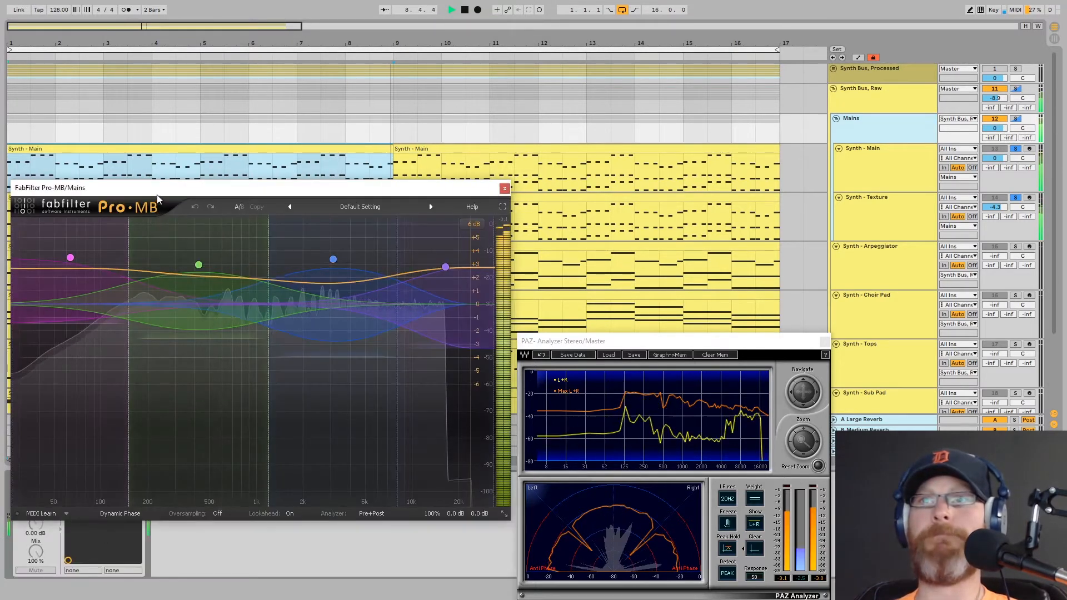
left_click_drag(158, 196, 160, 157)
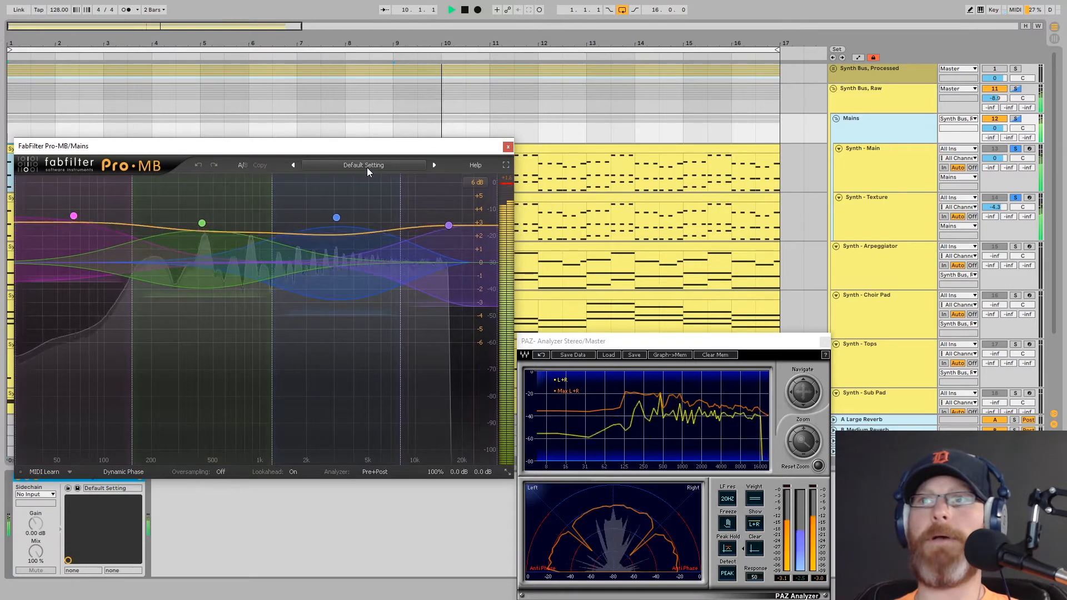
left_click(366, 166)
left_click(360, 312)
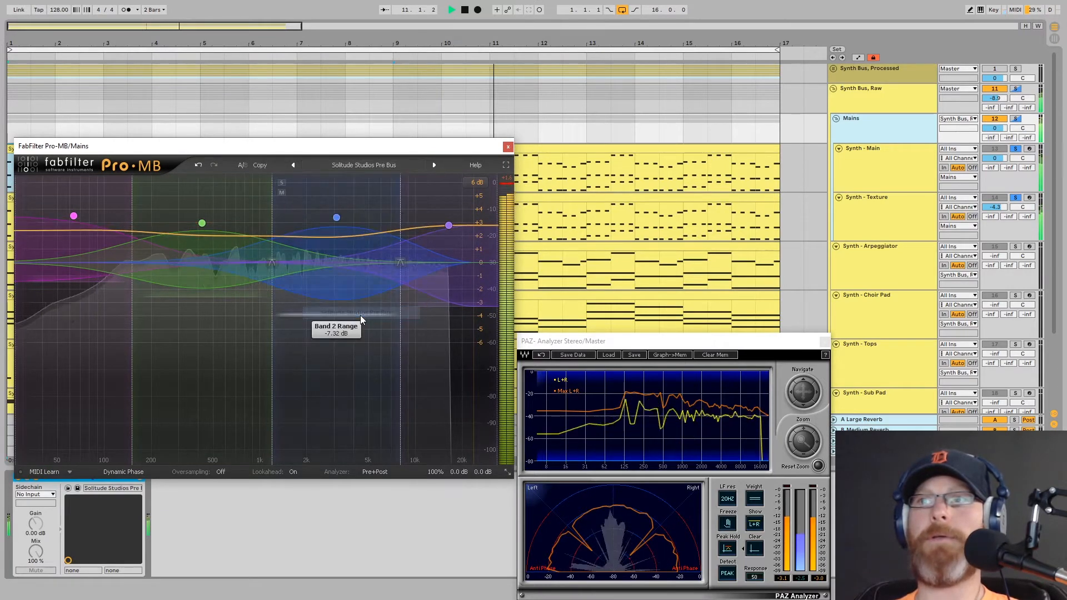
left_click_drag(245, 147, 246, 163)
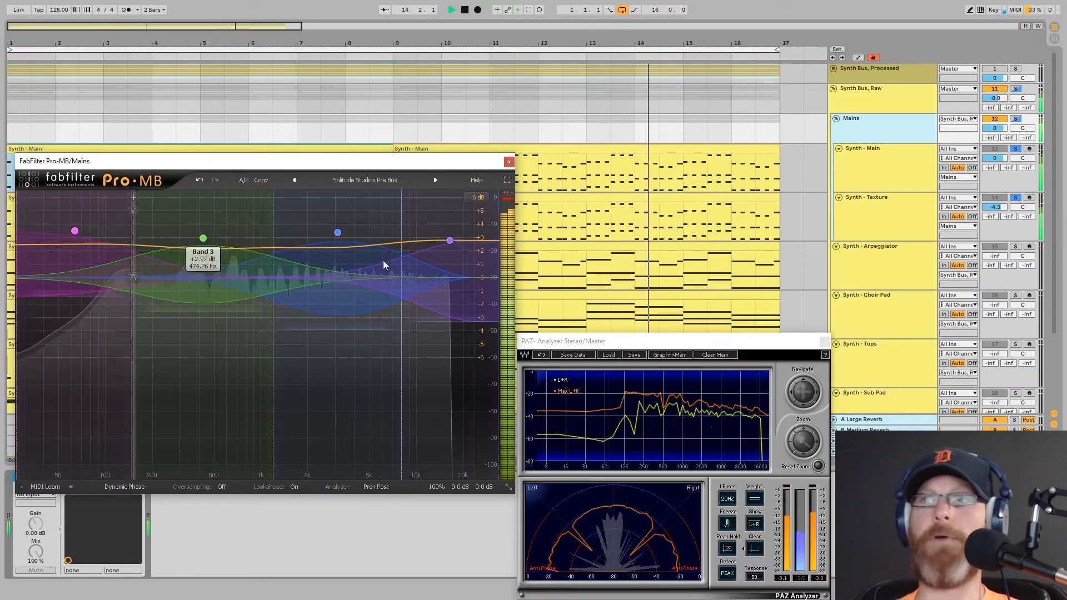
Step: Solo the lowest Pro-MB band, below the 150 Hz crossover, to hear it on its own
mouse_move(132, 219)
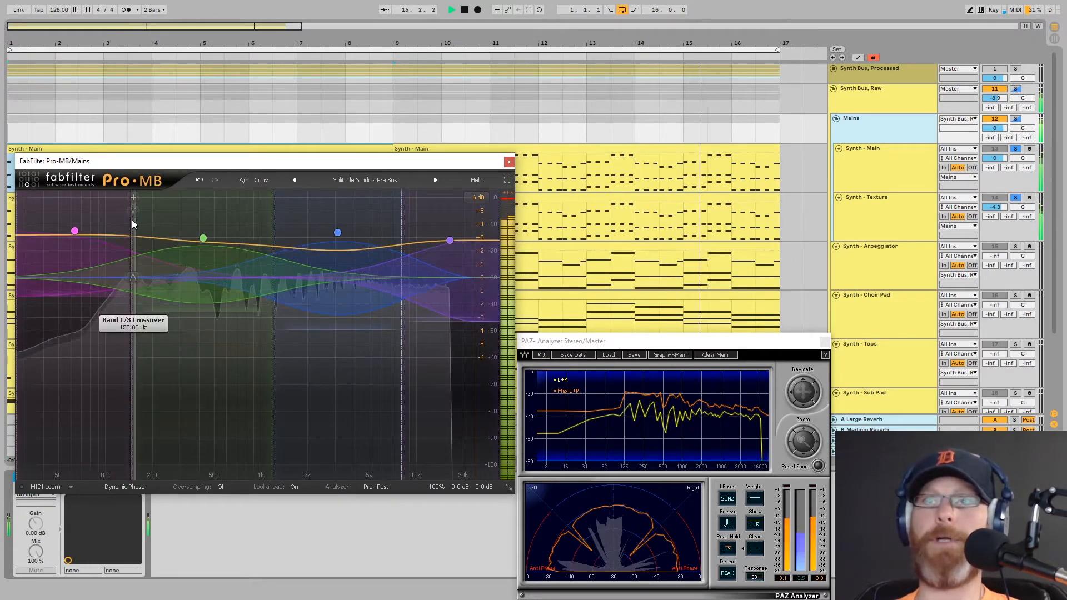
mouse_move(42, 226)
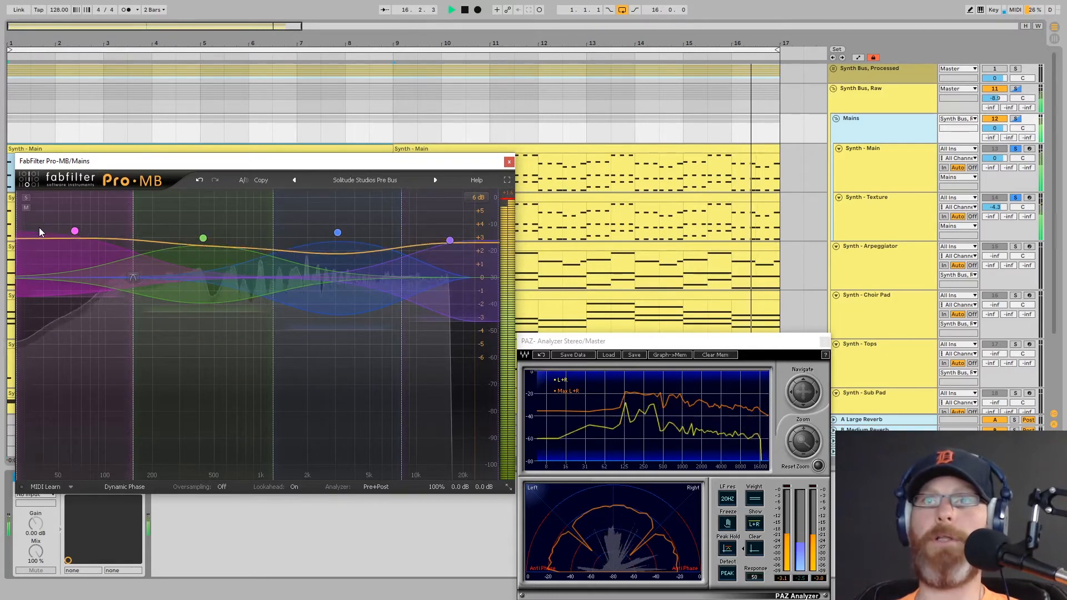
left_click(25, 198)
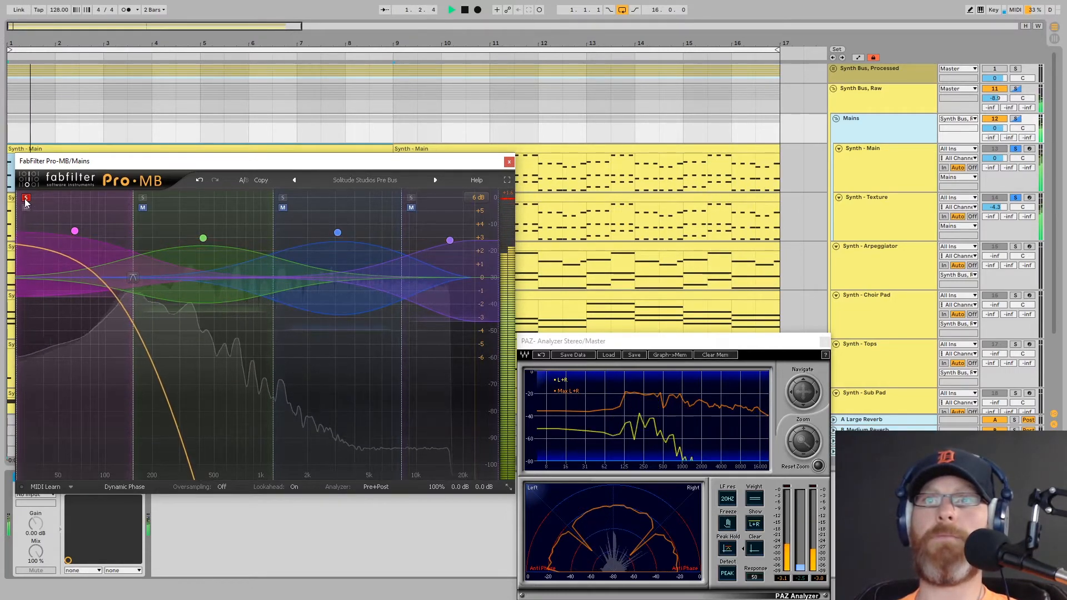
Step: Unsolo the lowest Pro-MB band and audition each of the three higher bands alone in turn, leaving none soloed
left_click(26, 198)
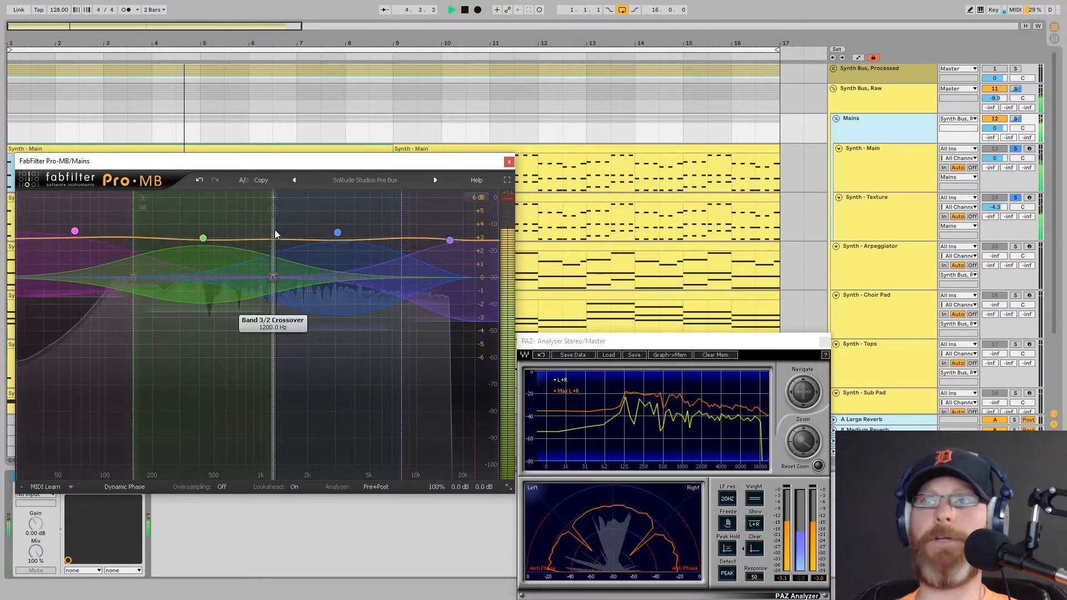
left_click(142, 199)
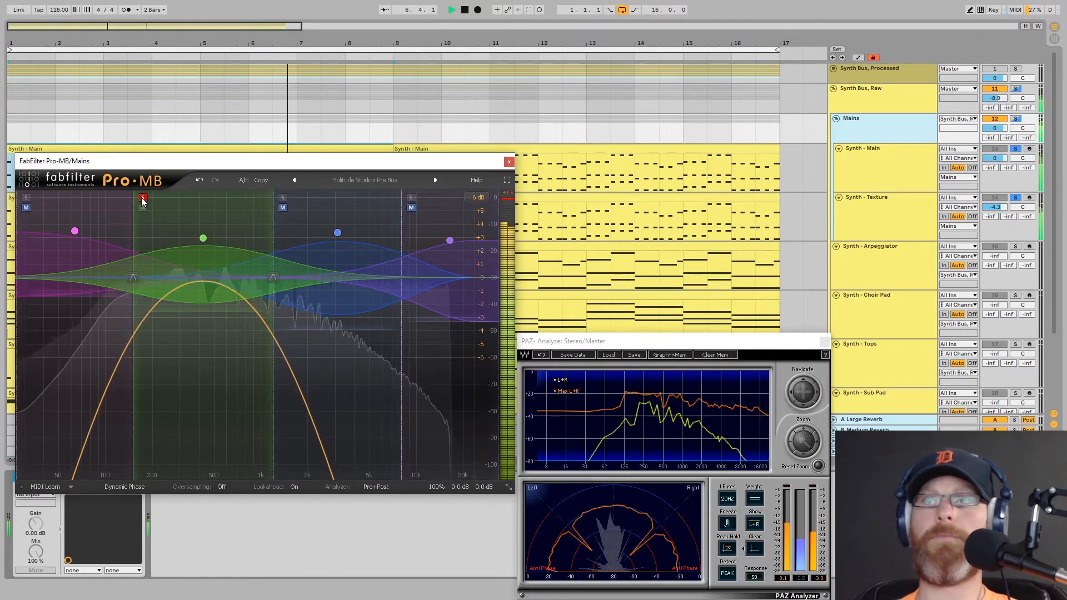
left_click(143, 198)
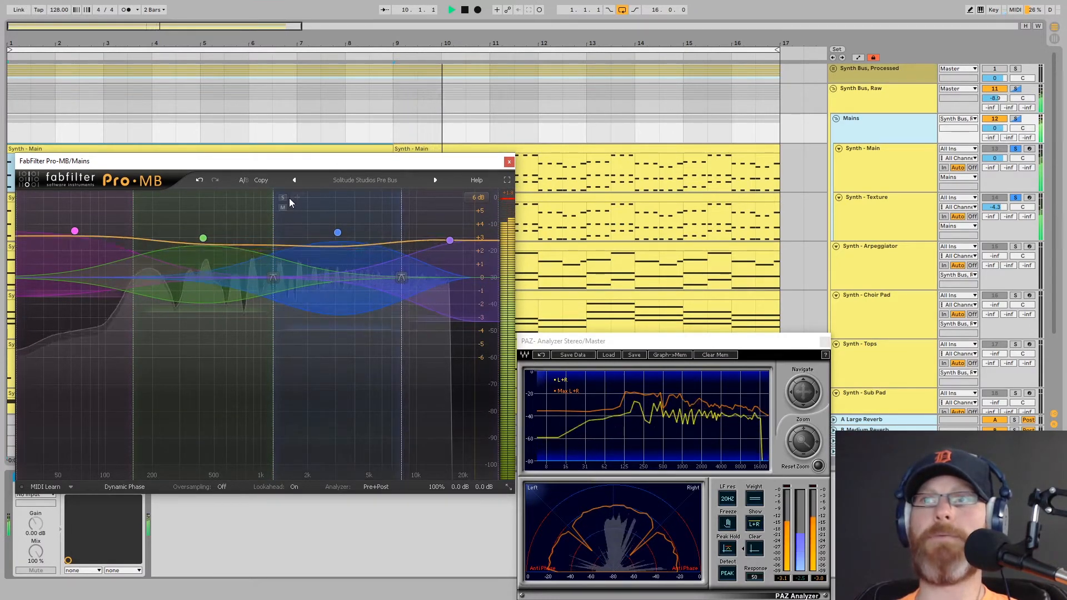
left_click(281, 199)
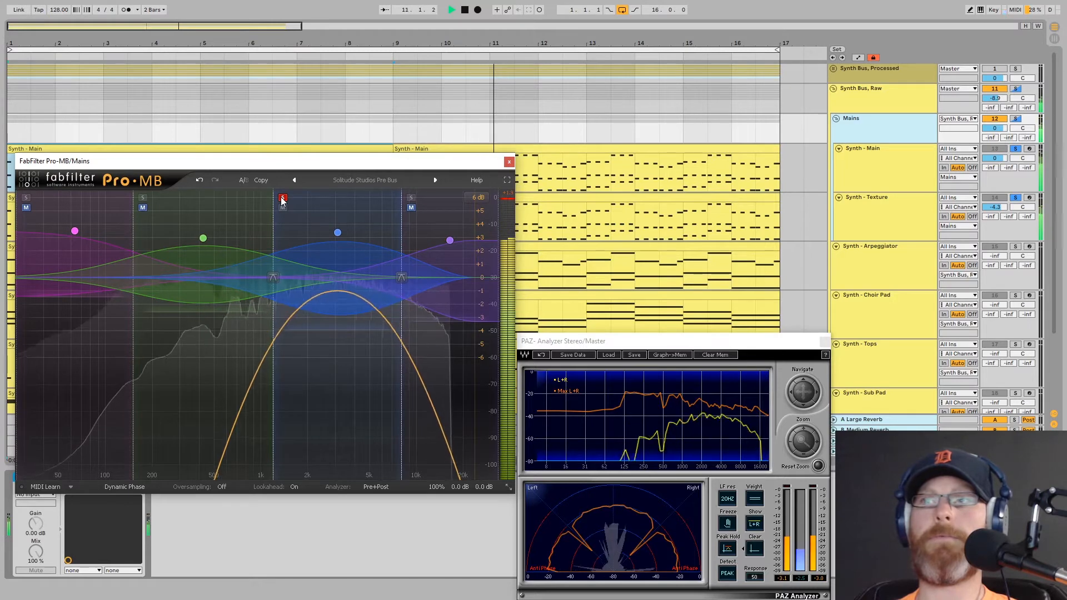
left_click(282, 199)
left_click(411, 198)
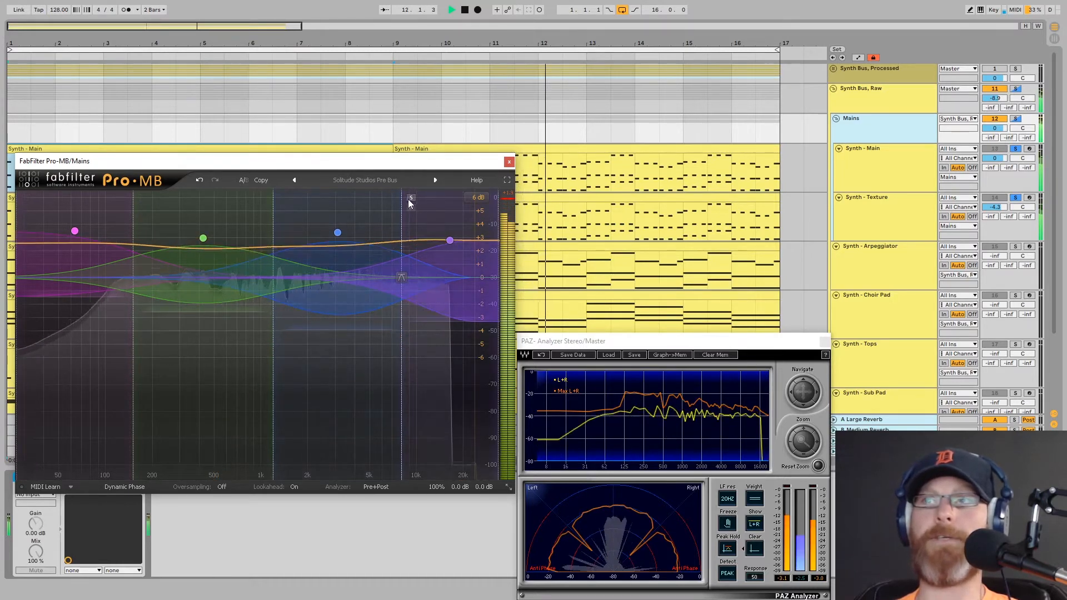
left_click(411, 199)
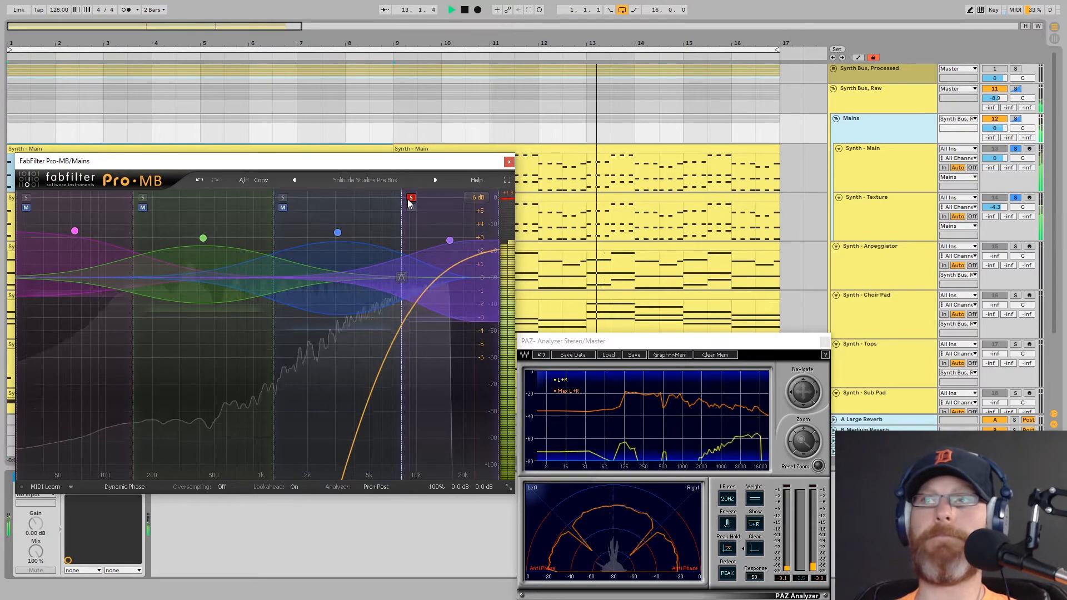
left_click(411, 199)
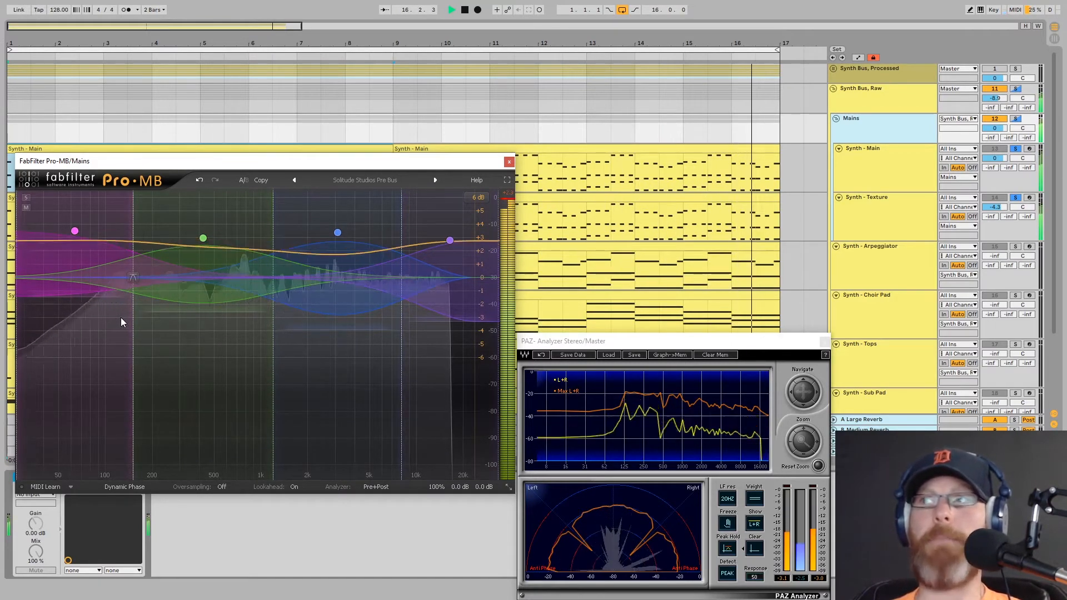
Step: Lower the lowest Pro-MB band's compression threshold and clear the held peaks in the PAZ Analyzer
left_click(75, 230)
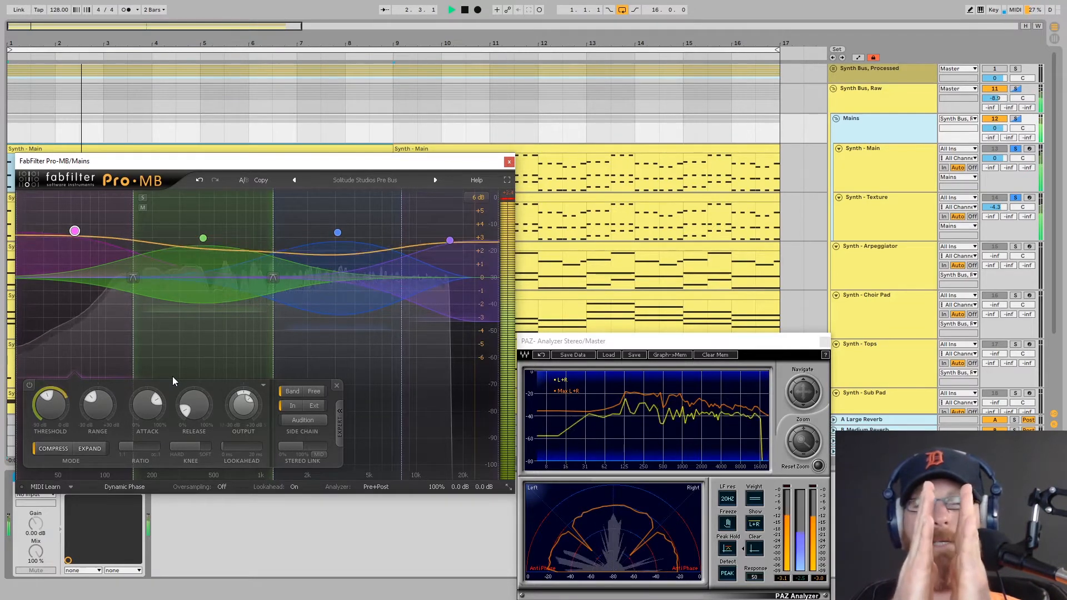
left_click(99, 238)
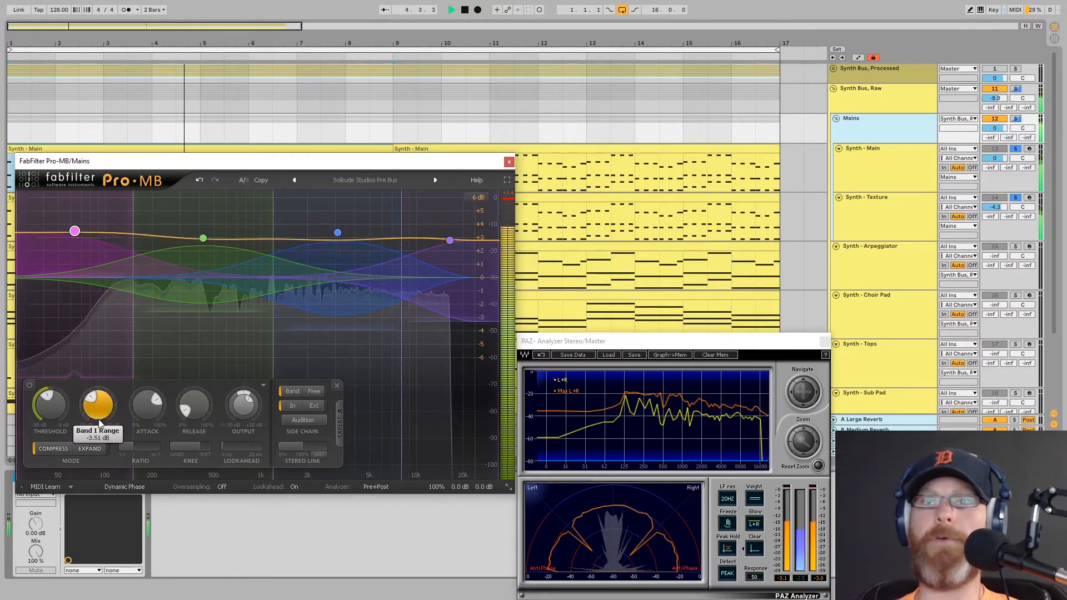
left_click_drag(96, 418, 50, 464)
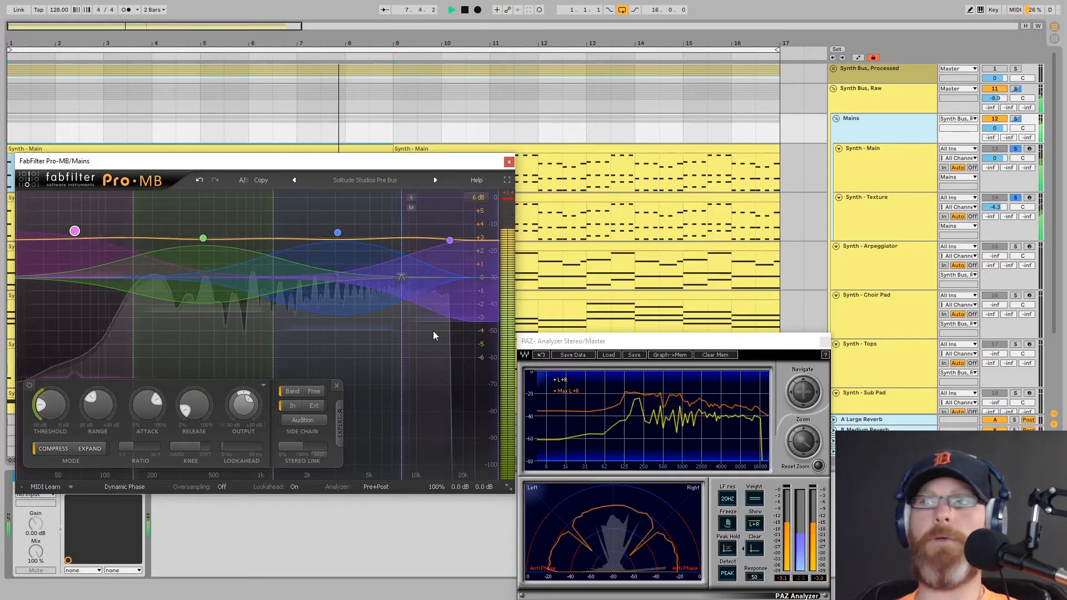
left_click(639, 411)
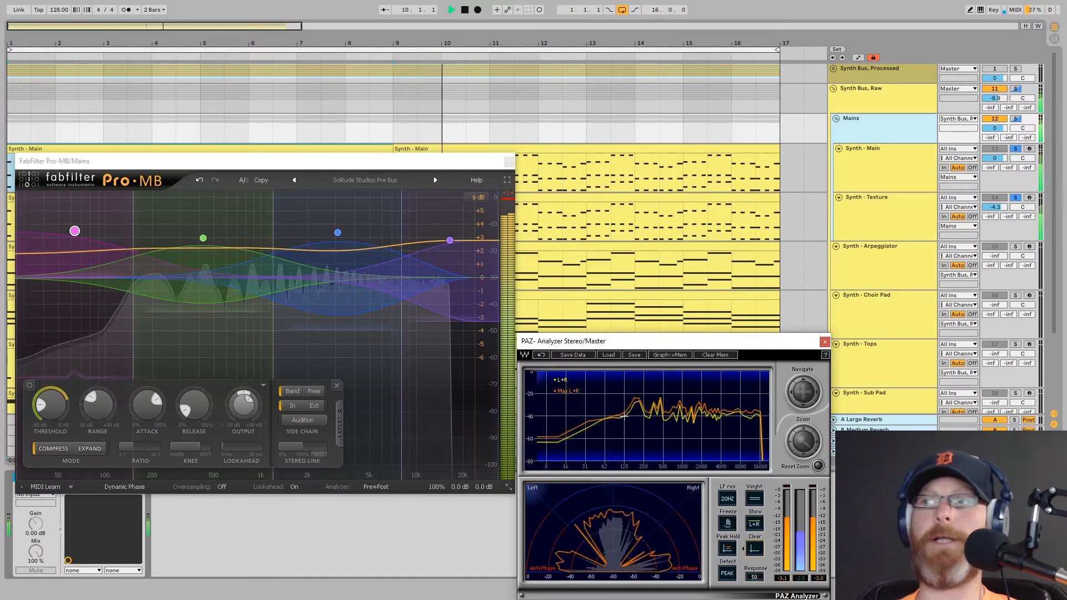
Step: Lower the threshold of the 150–1200 Hz Pro-MB band to about -51.7 dB and adjust its range
left_click(203, 241)
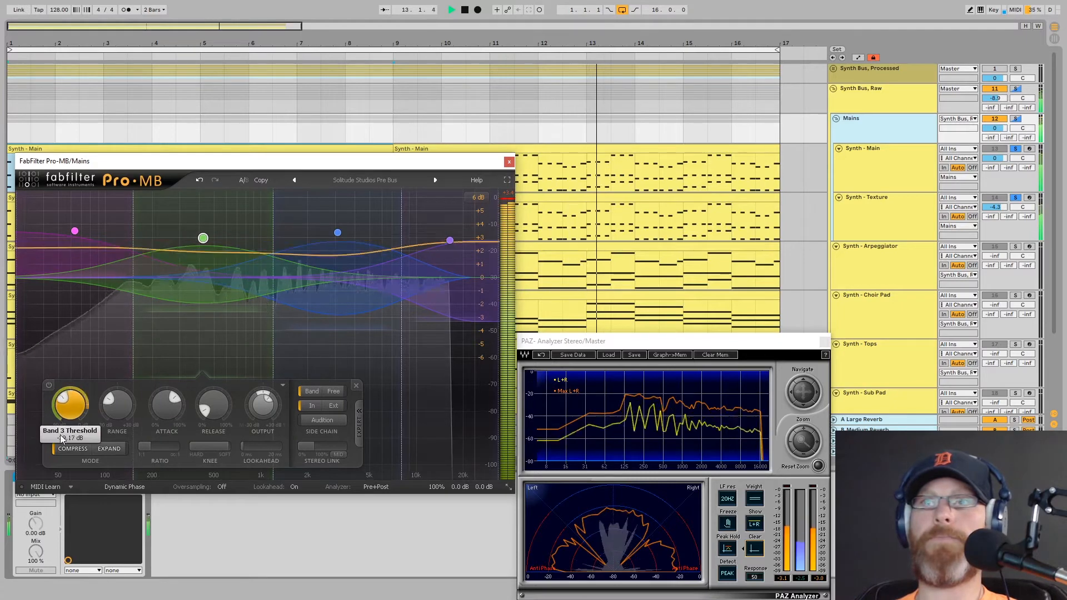
left_click_drag(62, 438, 55, 460)
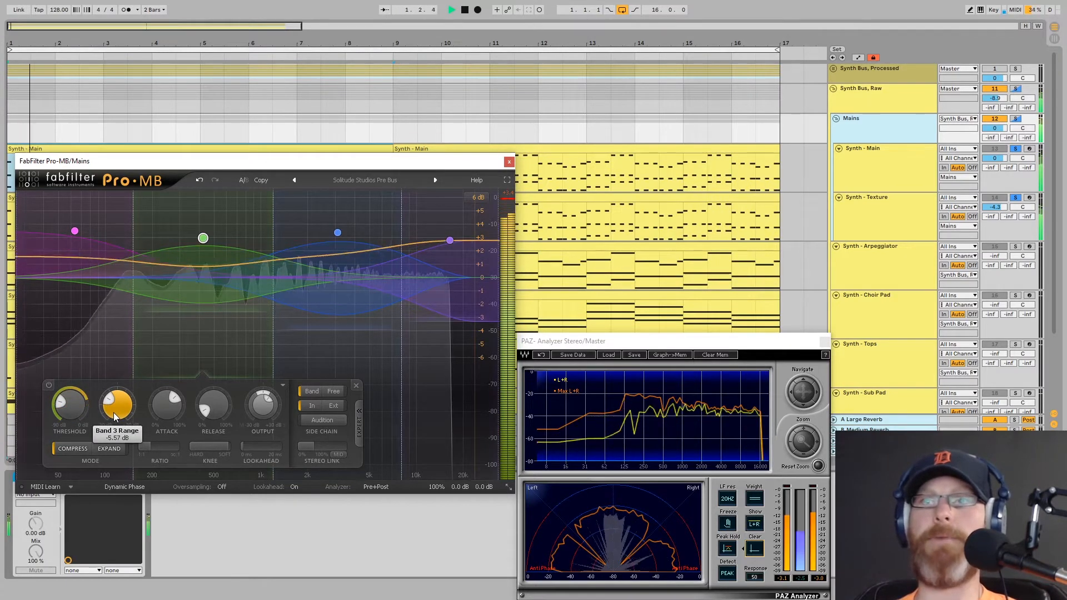
left_click_drag(114, 412, 71, 428)
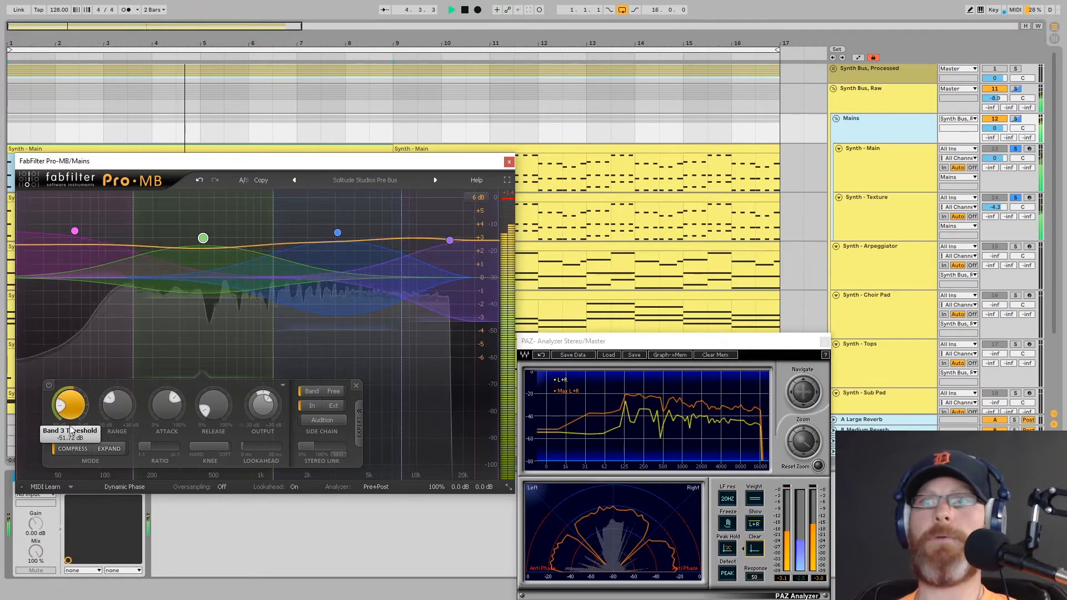
Step: Set the lowest Pro-MB band's attack to 0%, its release to maximum and its threshold to about -40 dB
left_click(74, 231)
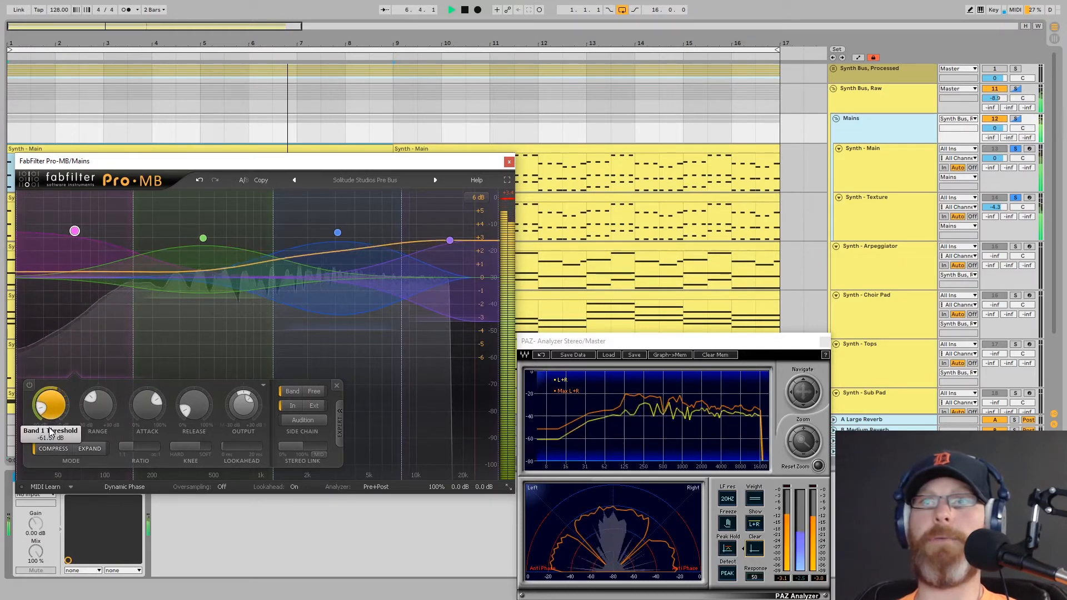
left_click_drag(143, 449, 176, 586)
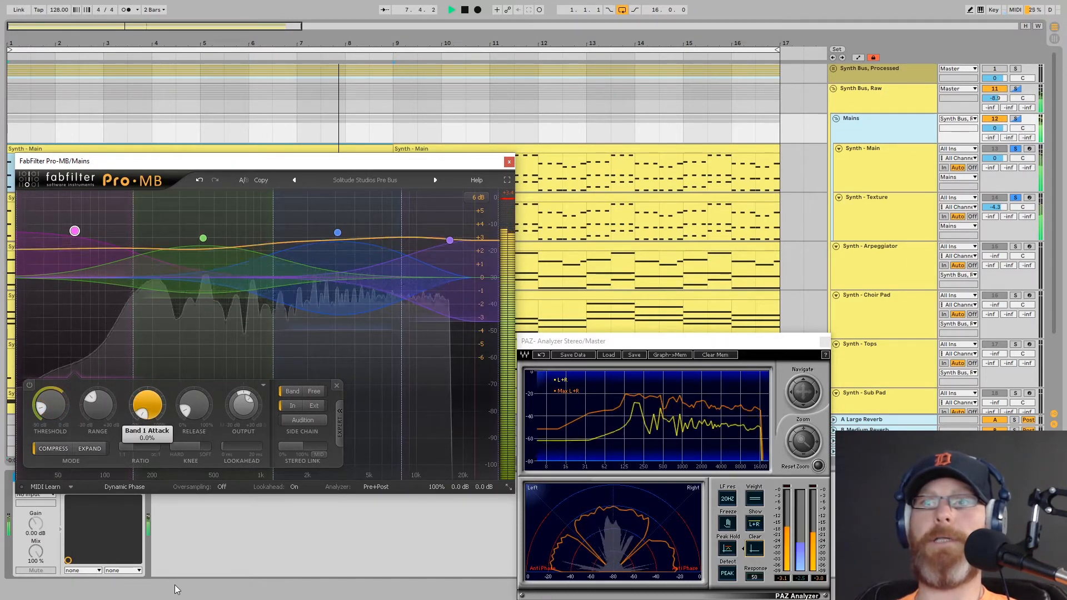
left_click_drag(197, 334, 139, 235)
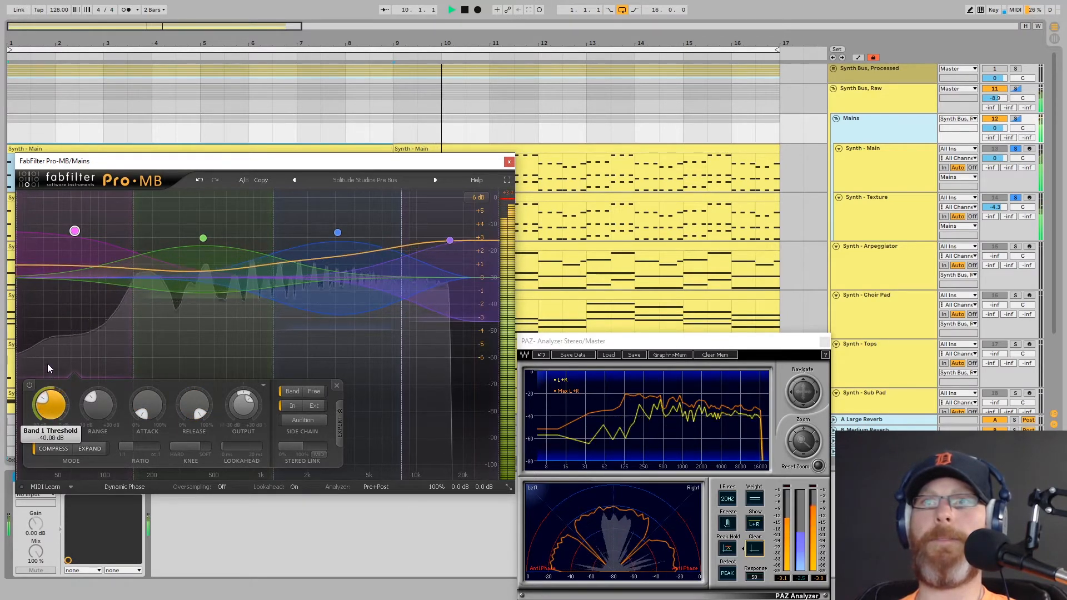
Step: Shorten the attack, lengthen the release and slightly raise the output of the 150–1200 Hz Pro-MB band
left_click(204, 238)
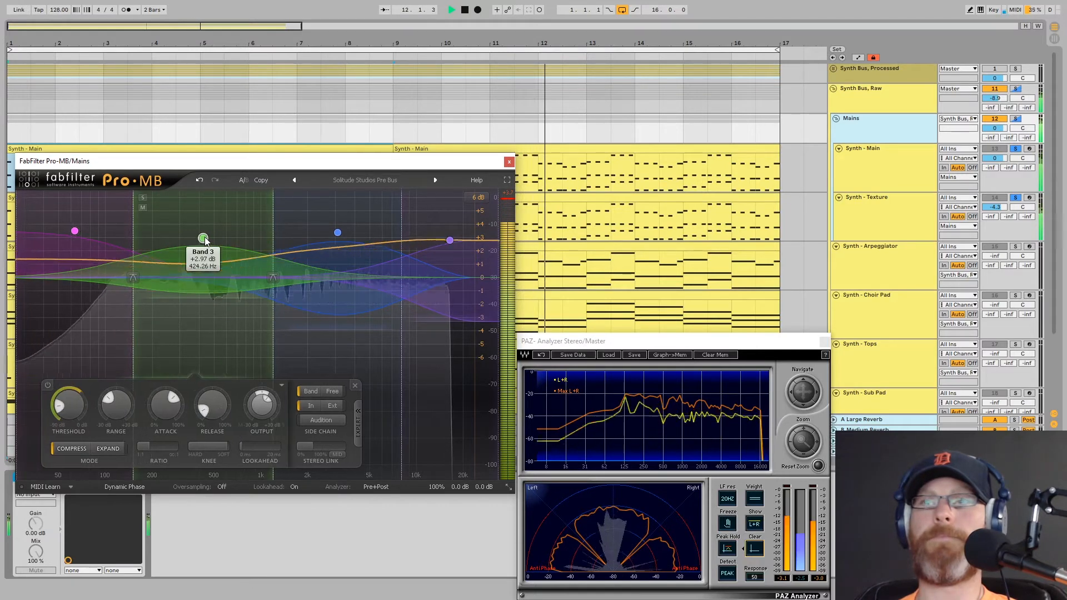
double_click(158, 408)
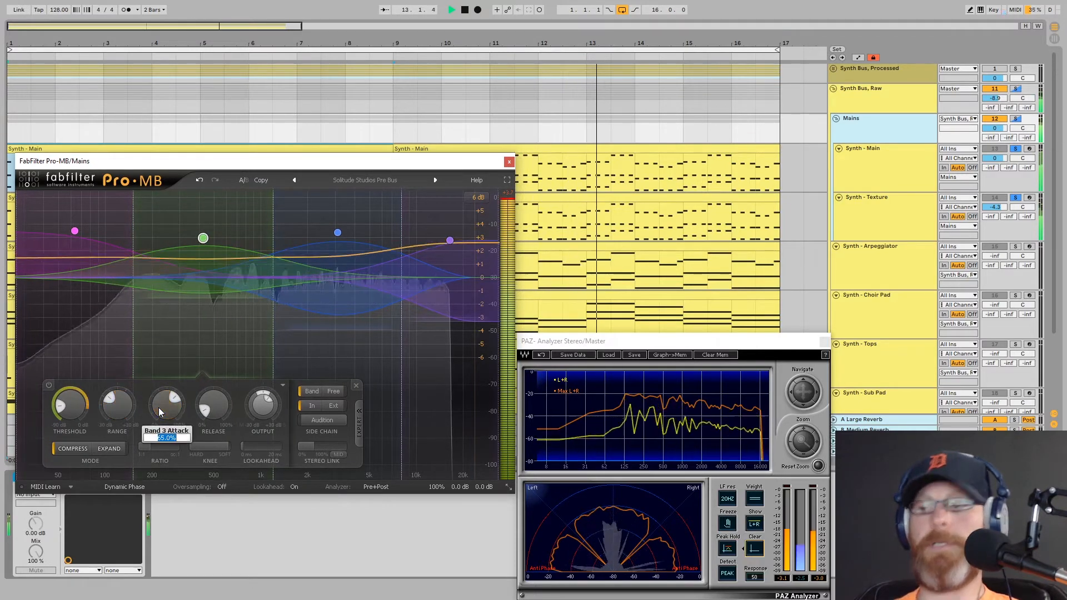
key("Escape")
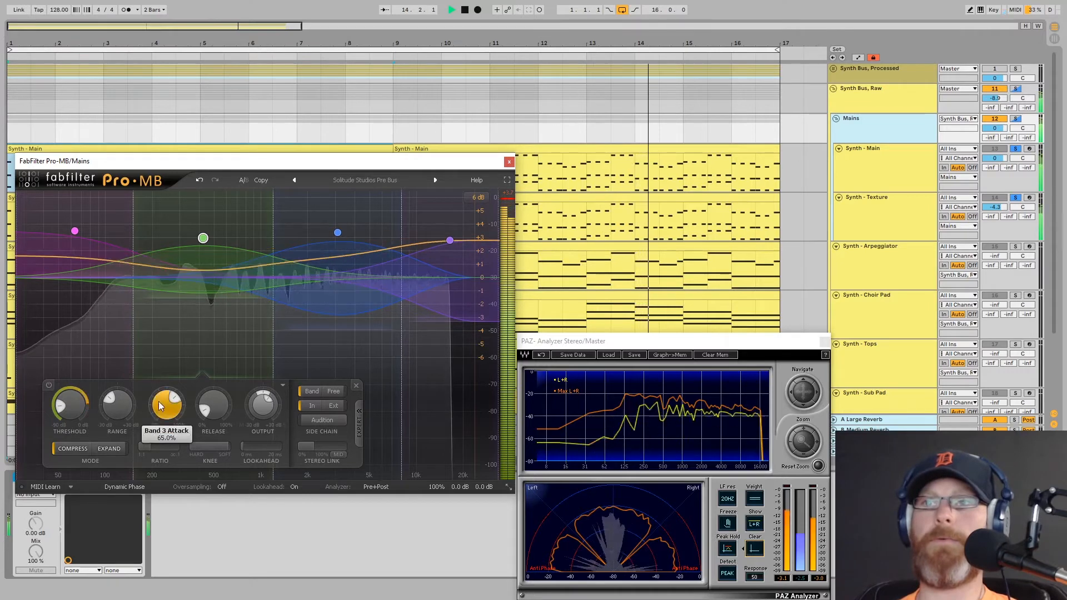
left_click_drag(158, 437, 155, 486)
left_click_drag(214, 417, 220, 321)
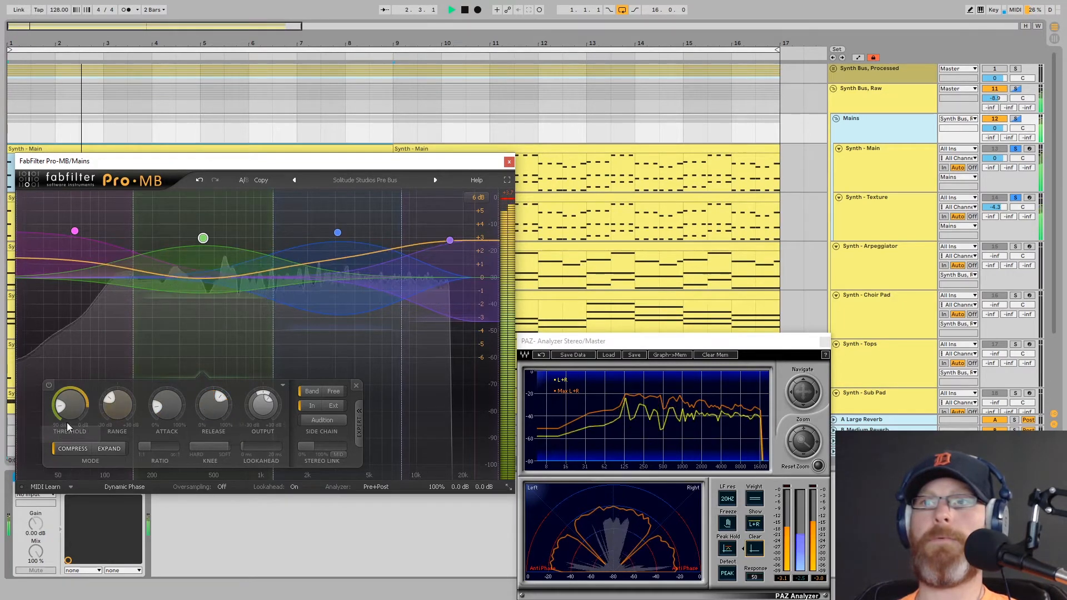
left_click_drag(263, 410, 264, 408)
Step: Set the attack of the Pro-MB band above 1200 Hz to about 26% and lengthen its release slightly
left_click(337, 233)
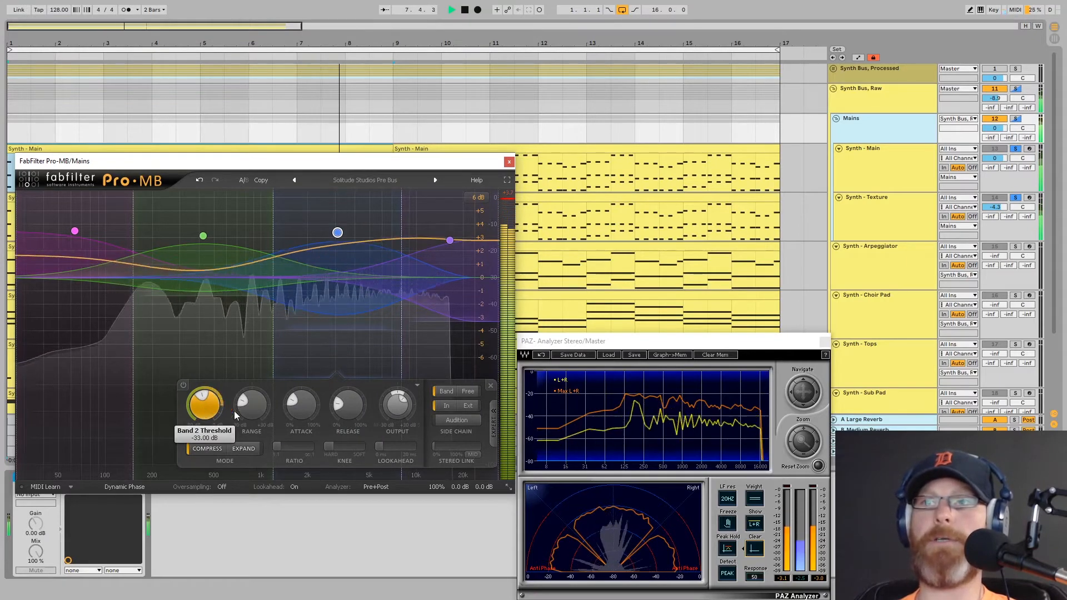
left_click_drag(304, 408, 289, 412)
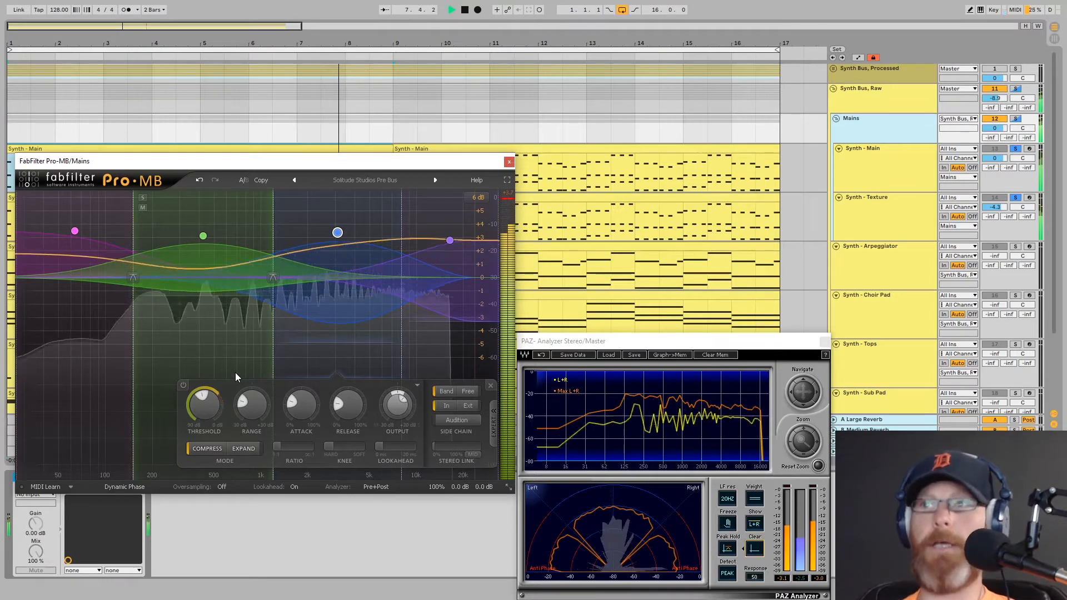
mouse_move(338, 233)
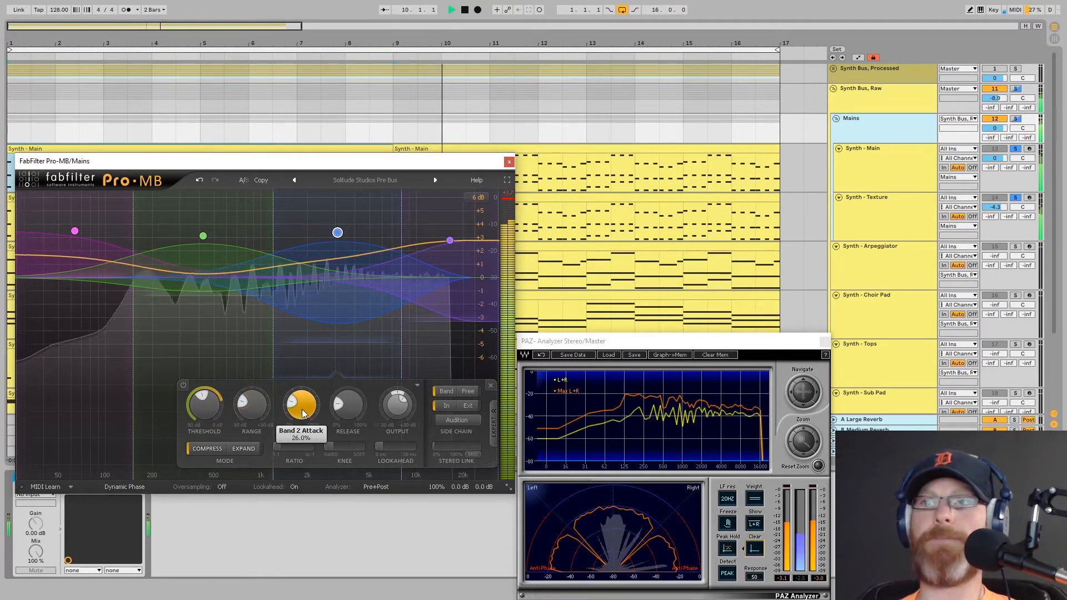
left_click_drag(347, 403, 348, 393)
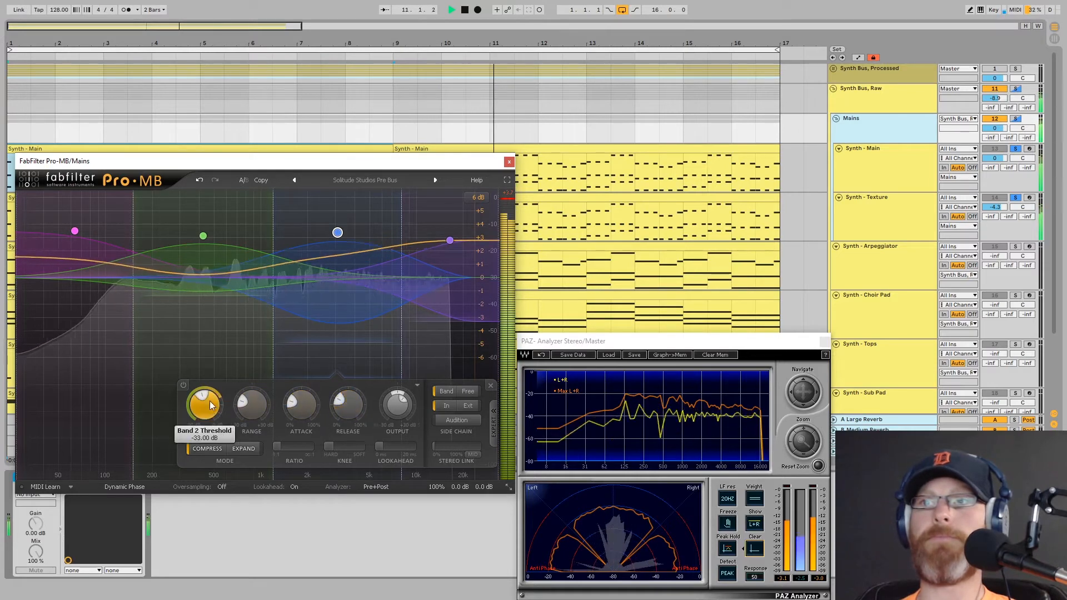
Step: Lower the upper-mid Pro-MB band's threshold to about -38.9 dB and raise its output level
left_click_drag(202, 409, 202, 429)
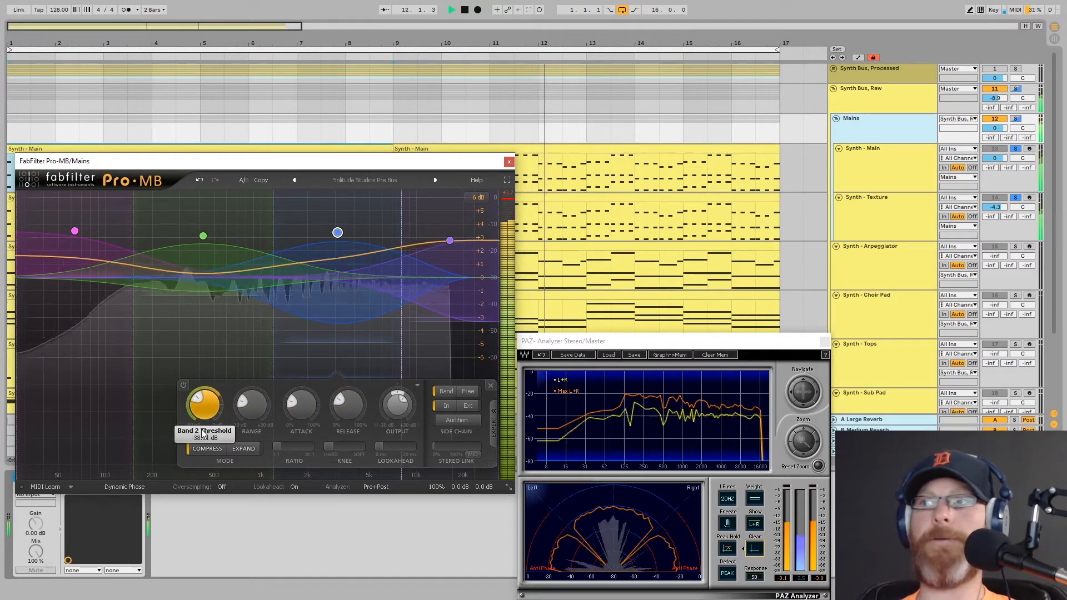
left_click_drag(397, 411, 397, 404)
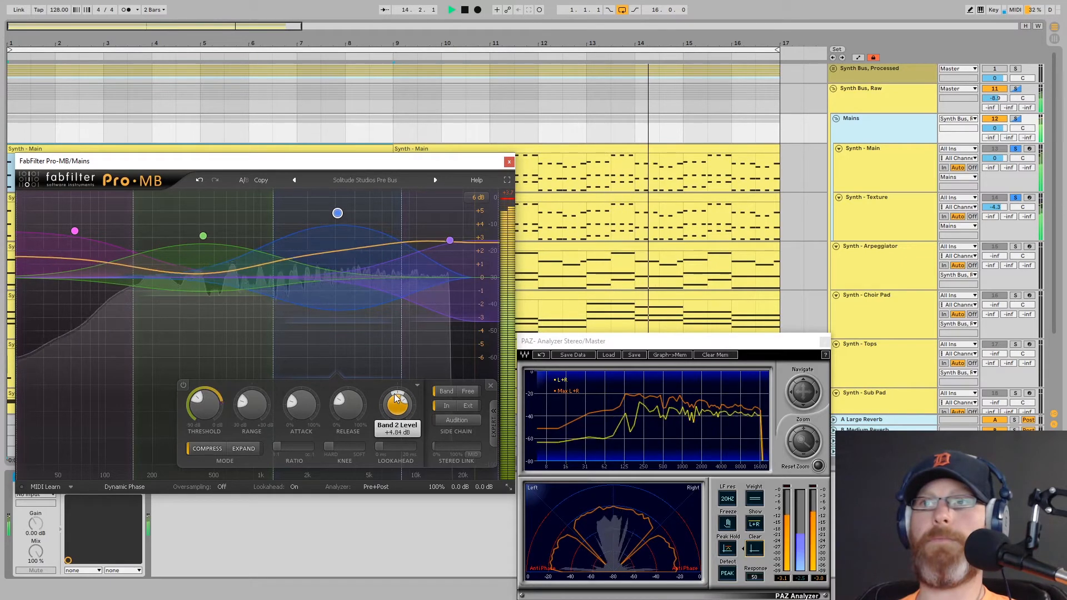
left_click_drag(397, 403, 396, 395)
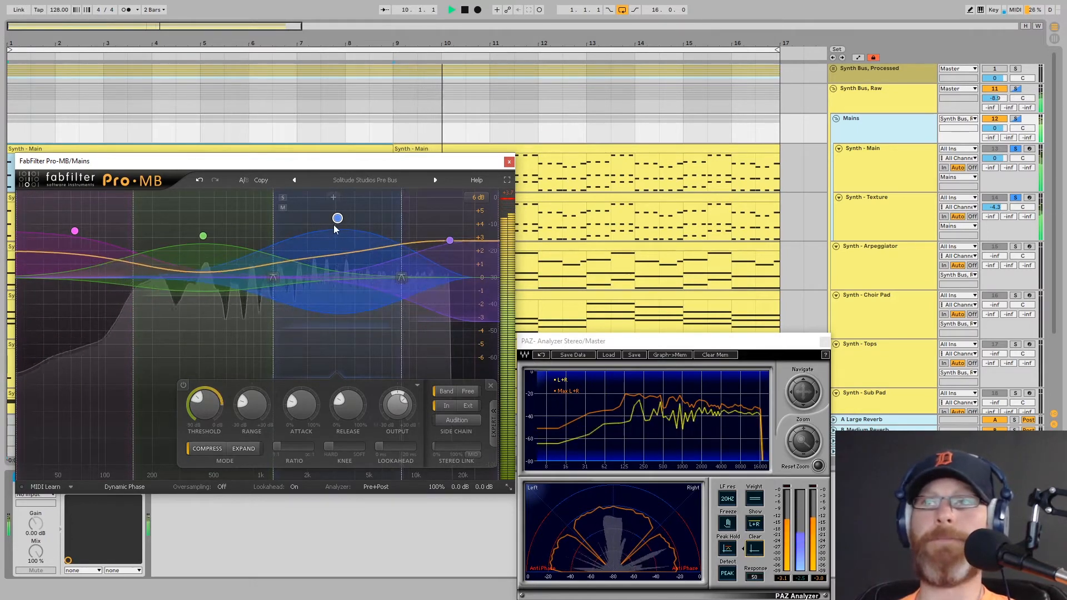
mouse_move(333, 222)
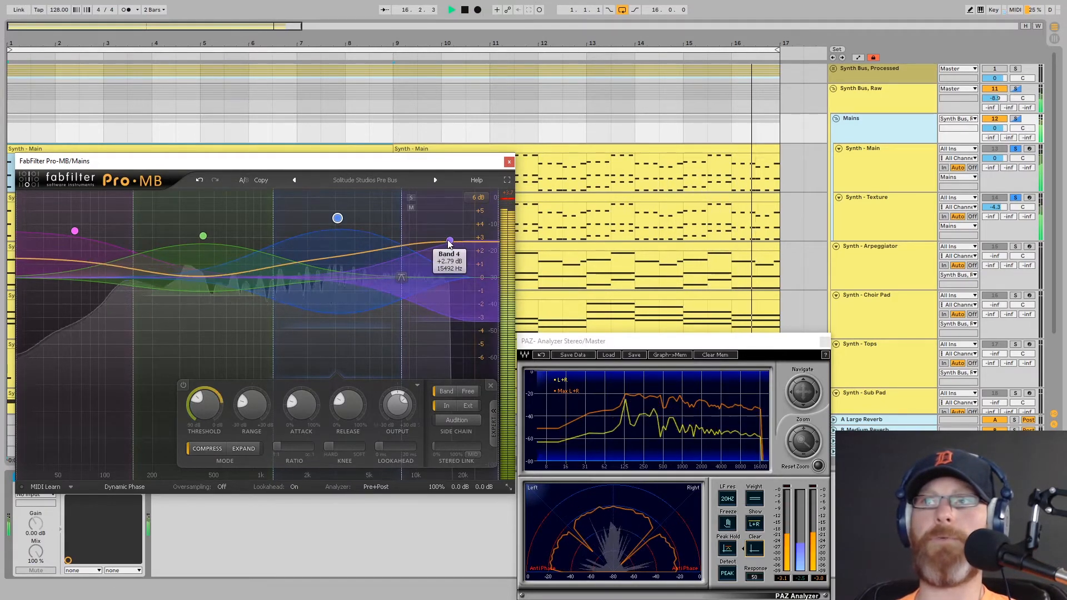
Step: Lower the highest Pro-MB band's threshold to about -76 dB and raise its output level to about +4 dB
left_click(451, 261)
mouse_move(264, 413)
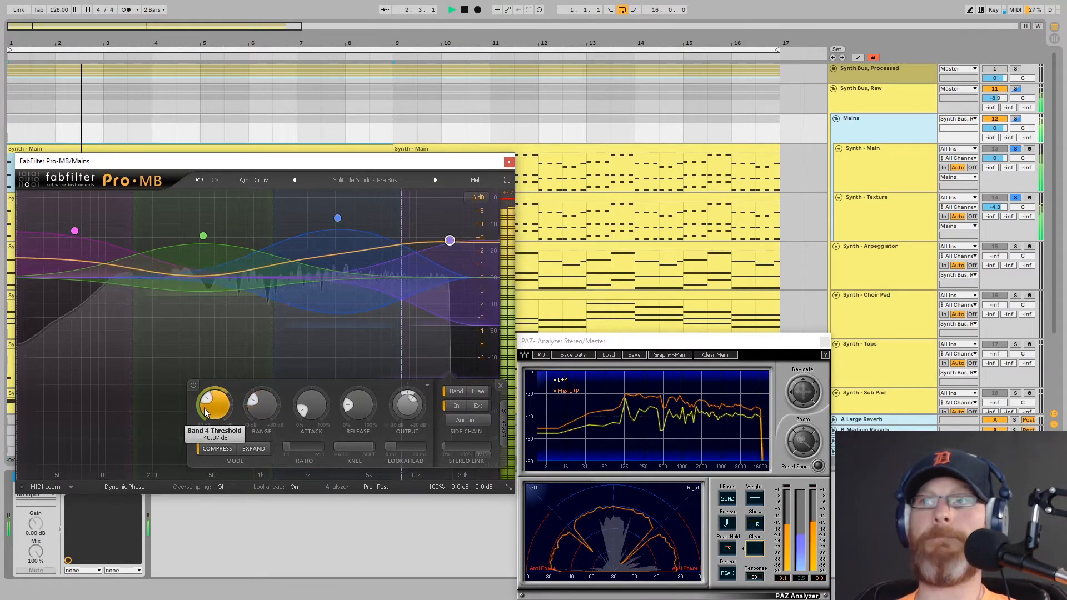
left_click_drag(205, 408, 201, 461)
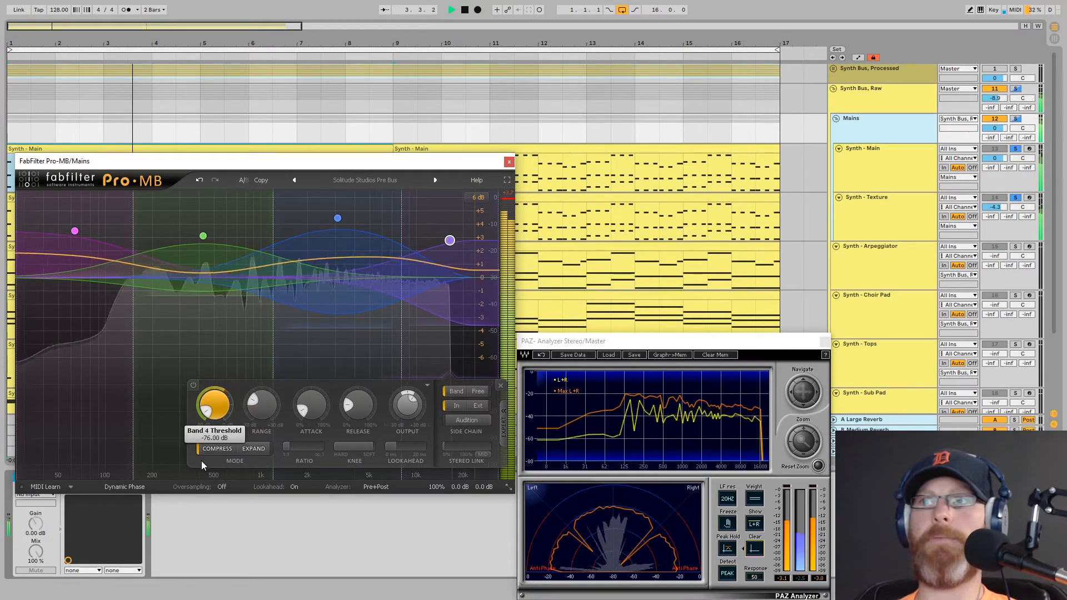
mouse_move(409, 416)
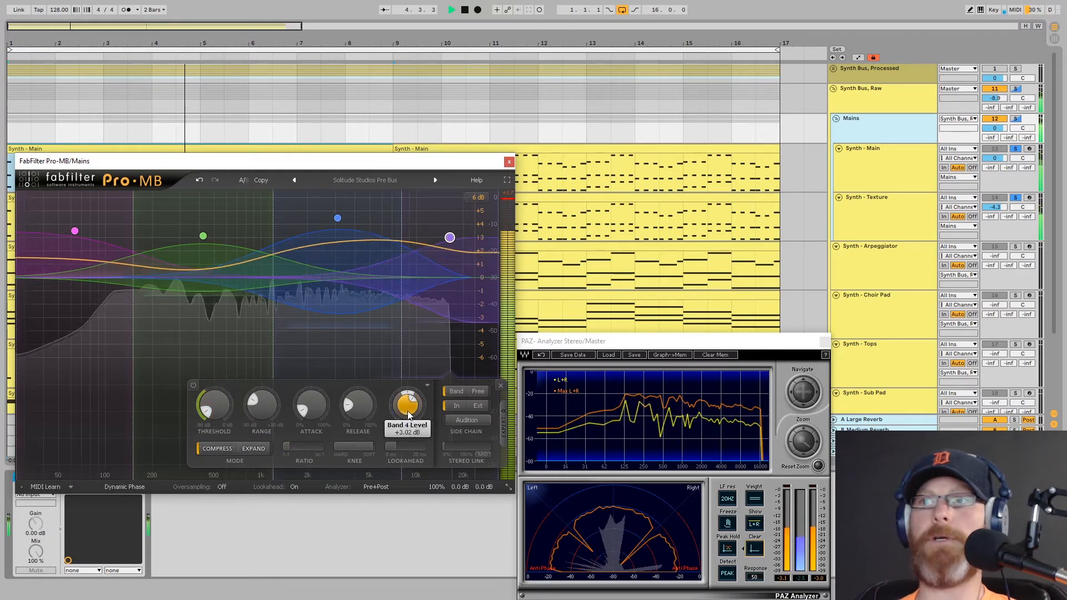
left_click_drag(408, 411, 407, 399)
left_click_drag(408, 399, 408, 407)
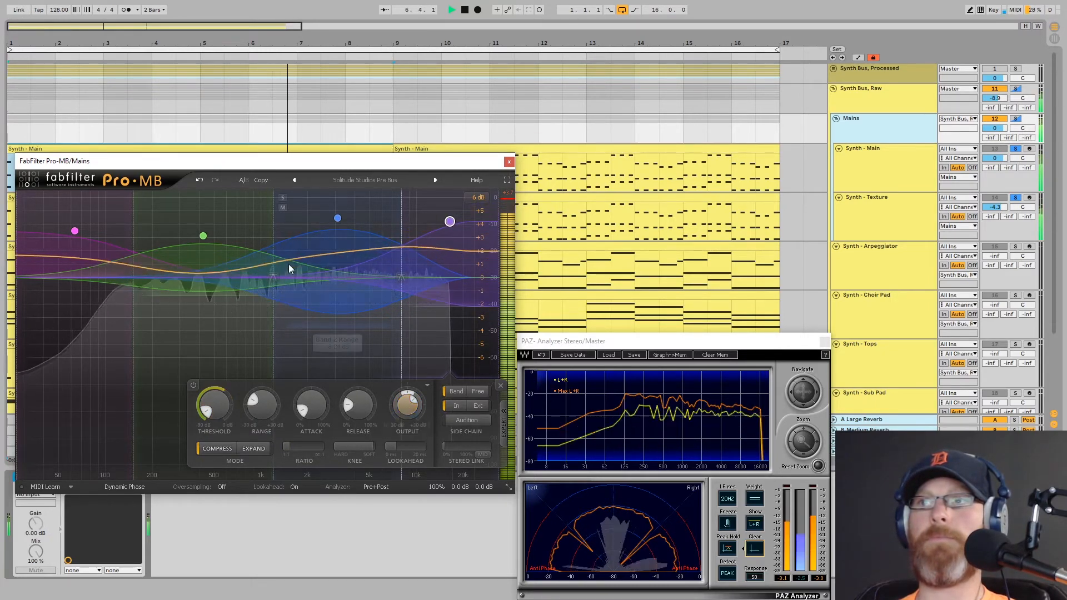
Step: Raise the output level of the upper-mid Pro-MB band to about +4.5 dB
left_click(337, 218)
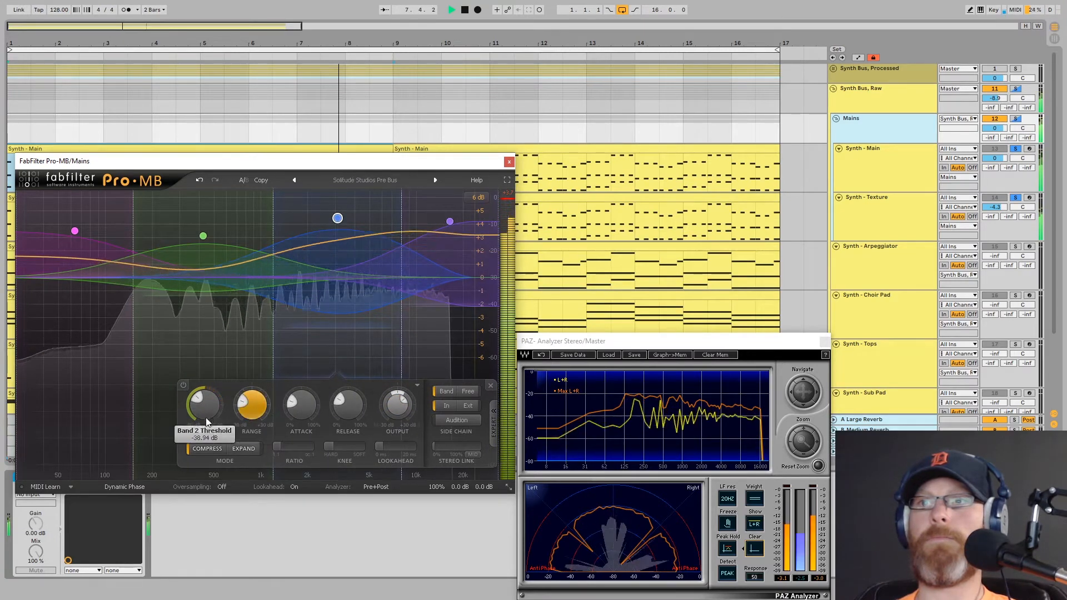
left_click_drag(391, 404, 391, 402)
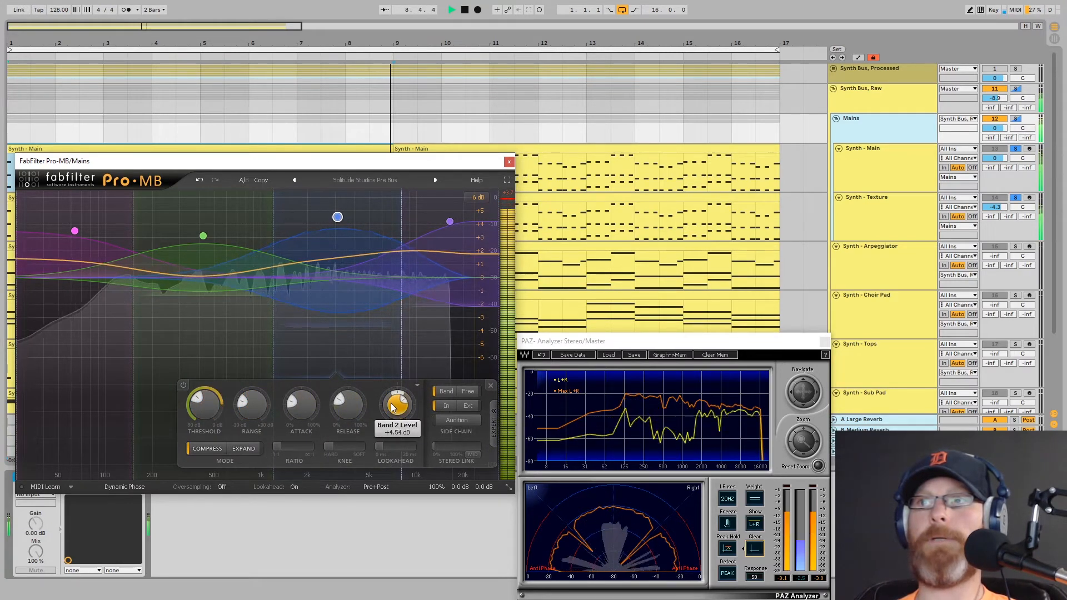
Step: Audition the low-mid Pro-MB band in solo and raise its output level to about +4 dB
left_click_drag(449, 221, 449, 220)
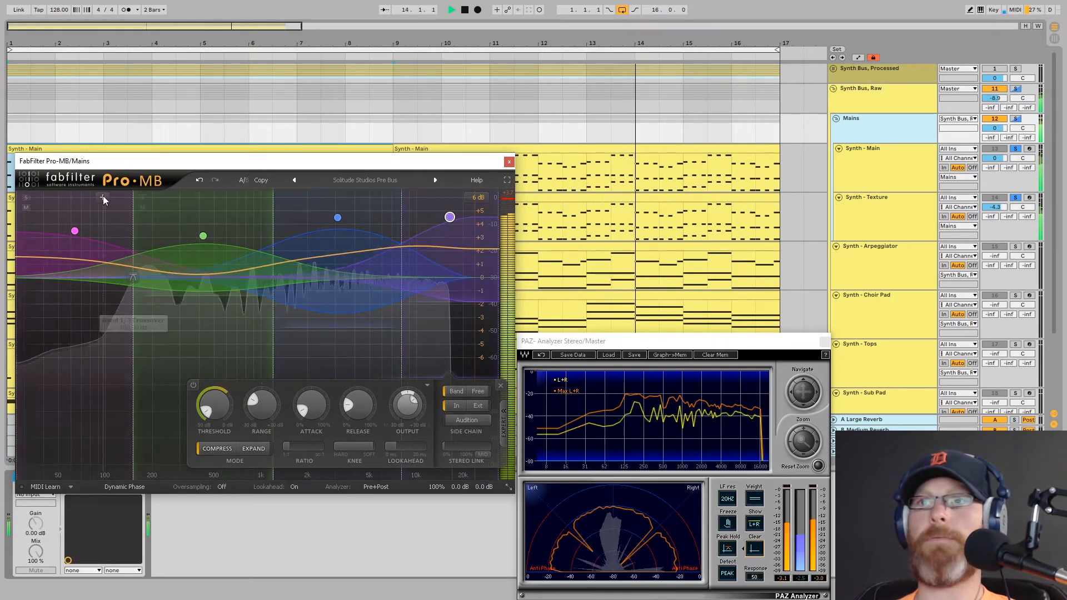
left_click(143, 198)
left_click(142, 198)
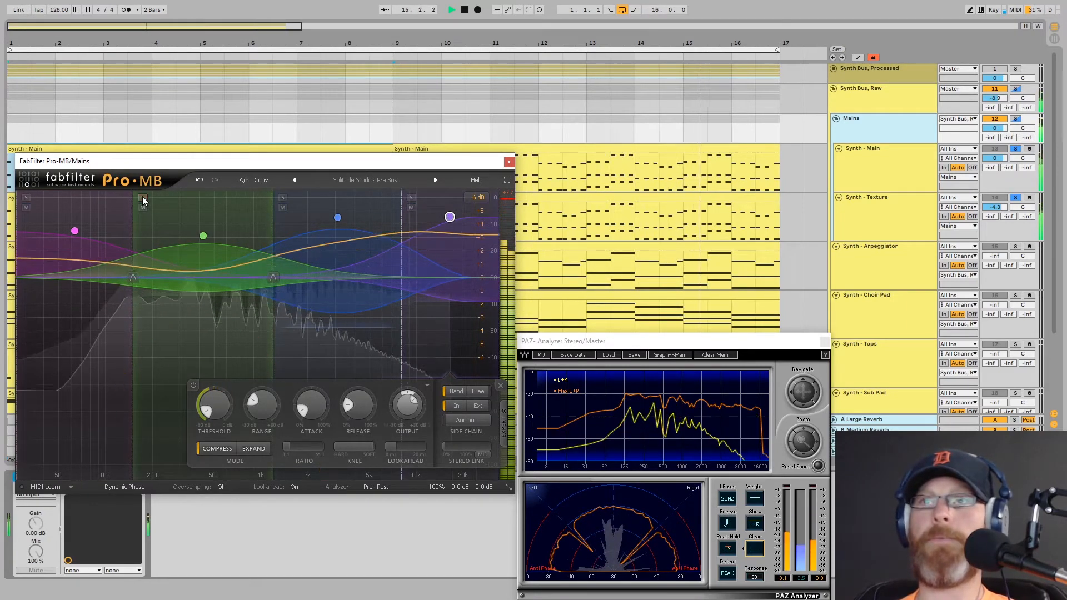
left_click_drag(202, 238, 203, 227)
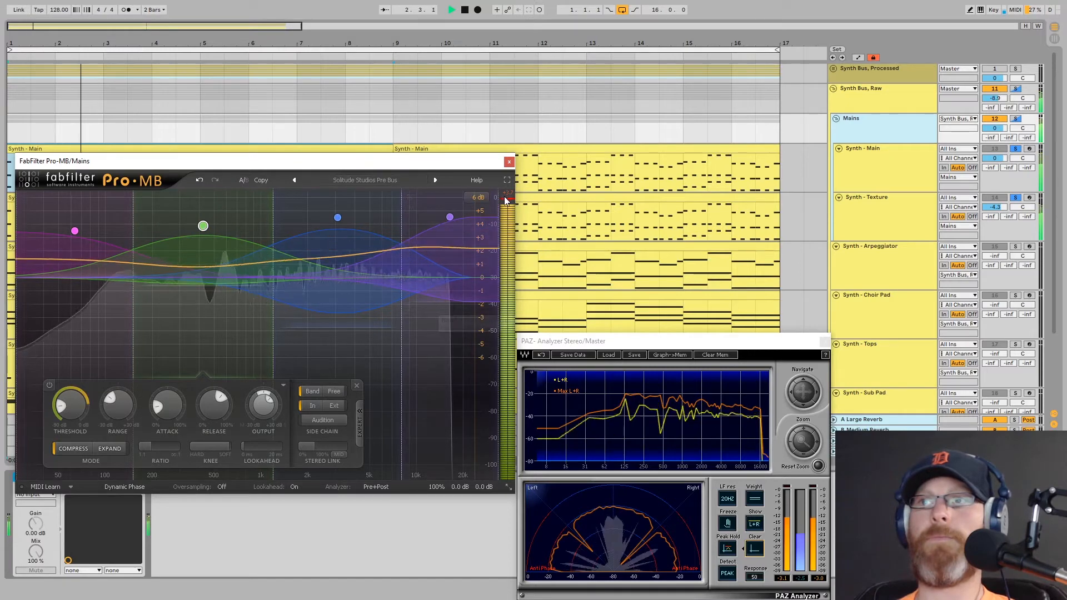
Step: Set the overall output level of Pro-MB to -3 dB and close its window
left_click(482, 487)
double_click(483, 487)
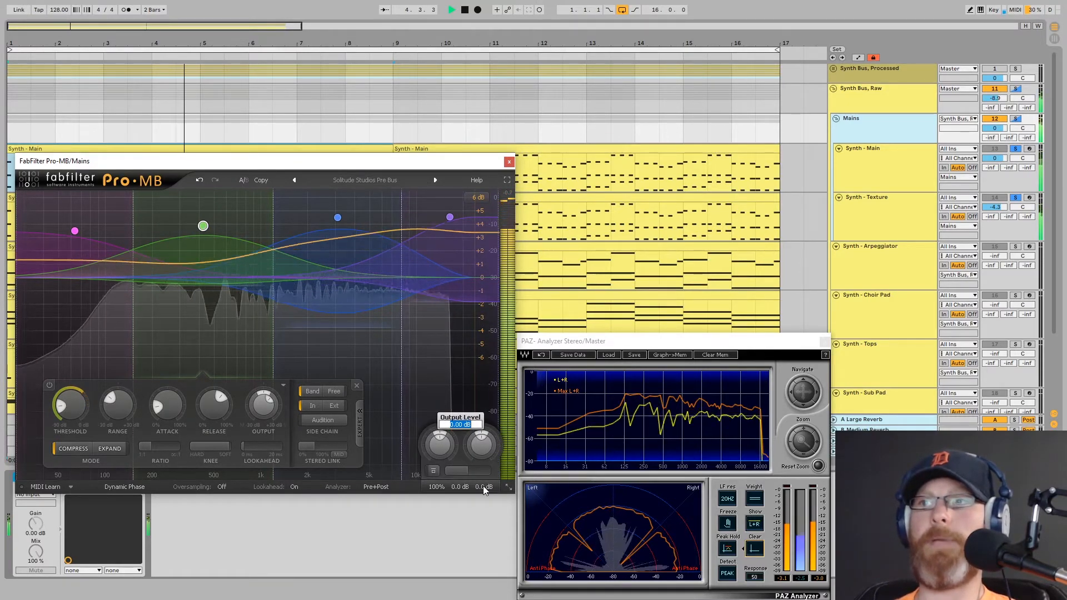
type("-3")
key("Return")
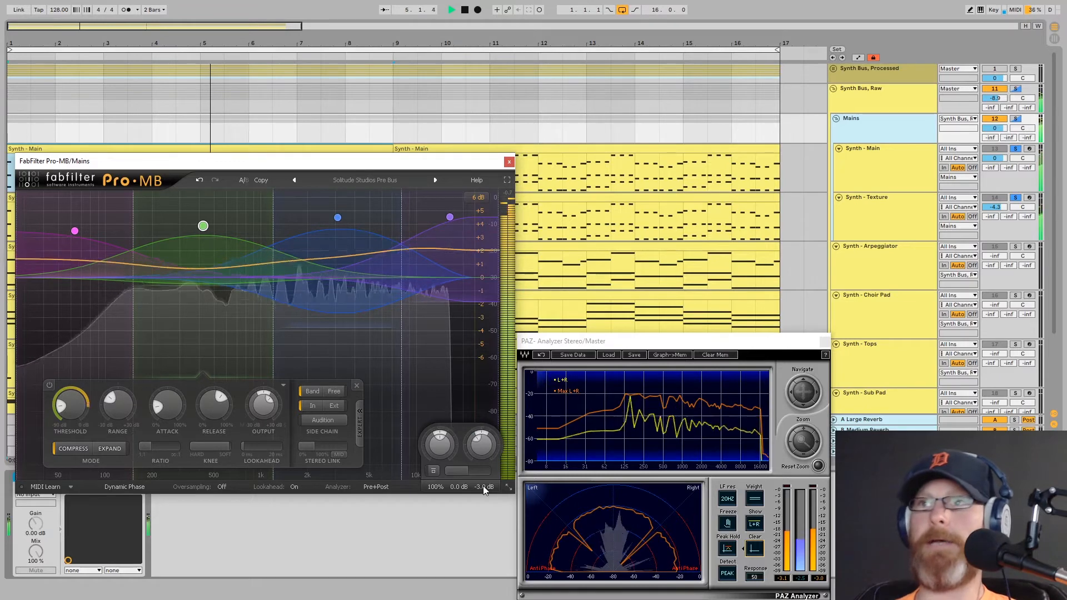
left_click(509, 161)
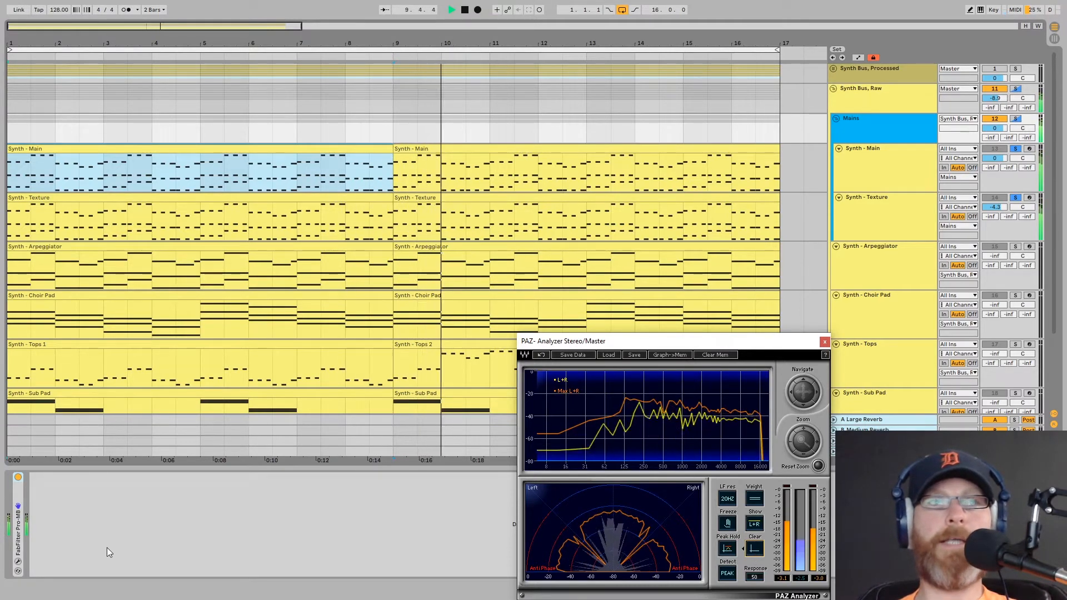
Step: Add FabFilter Pro-Q 3 after Pro-MB on the Mains group and group it into an Audio Effect Rack
left_click(60, 508)
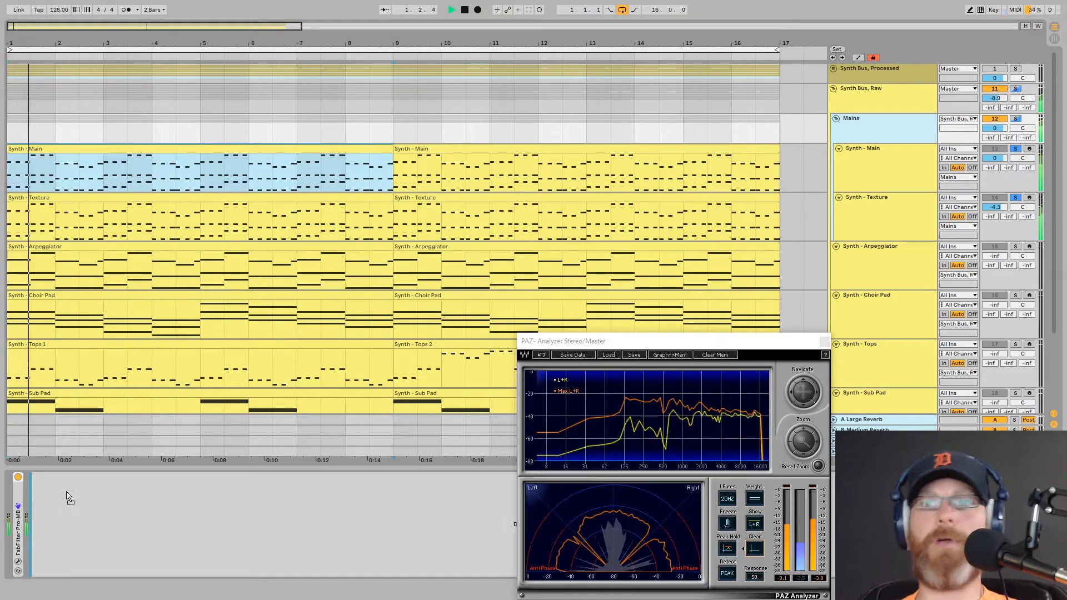
left_click(102, 500)
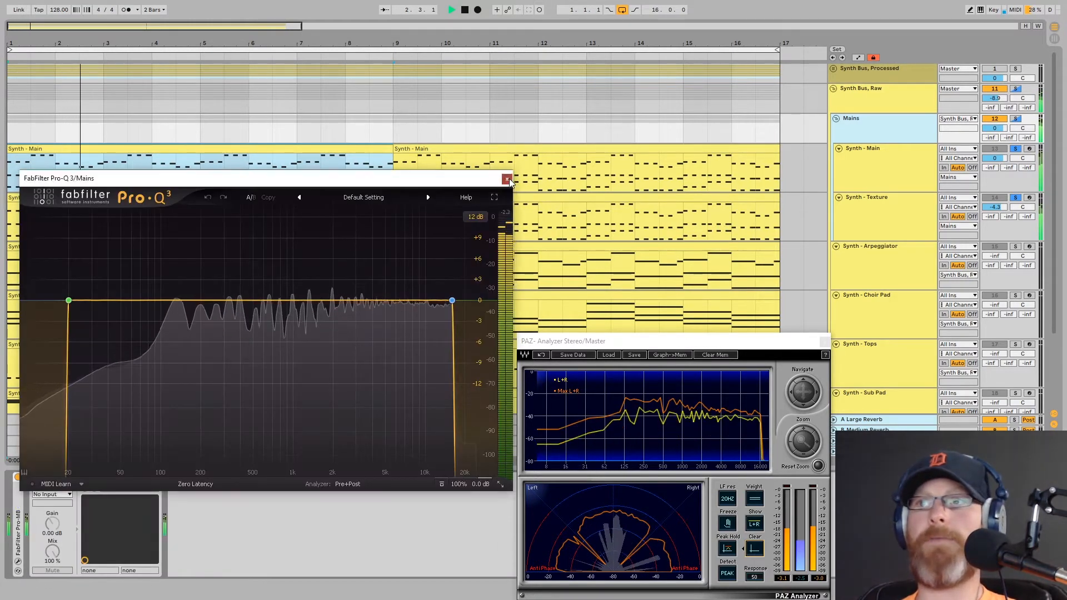
left_click(507, 179)
key("ctrl+g")
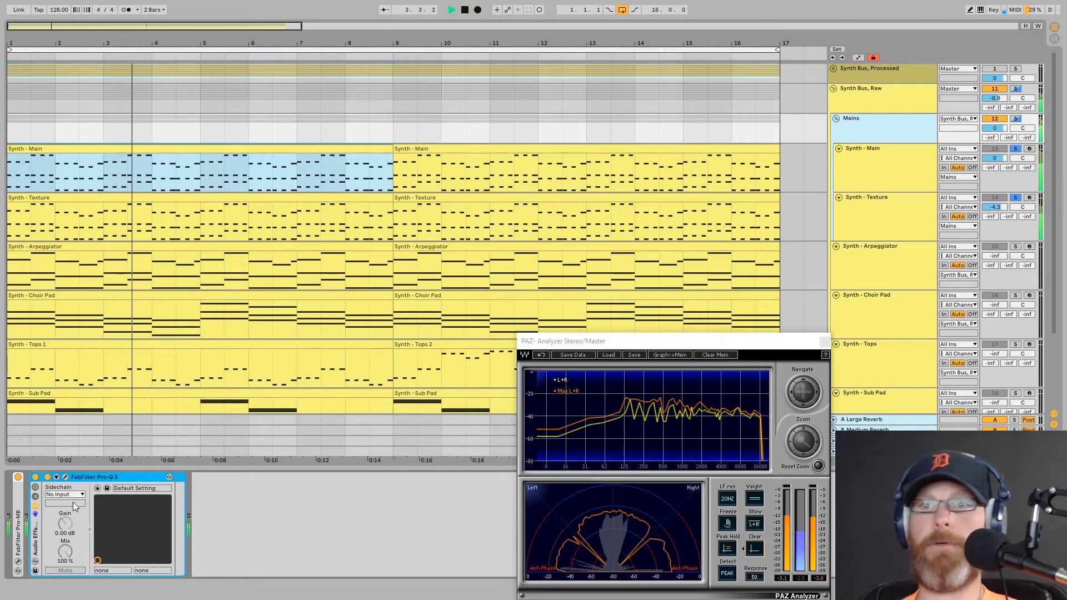
Step: Show the Audio Effect Rack's chain list and rename its chain Main
left_click(36, 496)
right_click(62, 503)
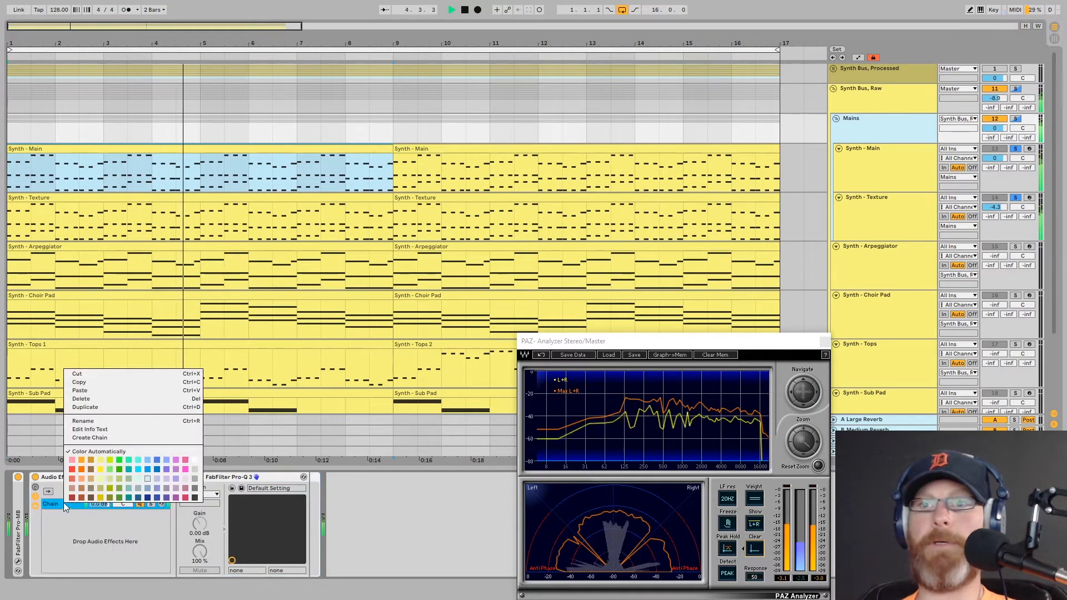
left_click(83, 420)
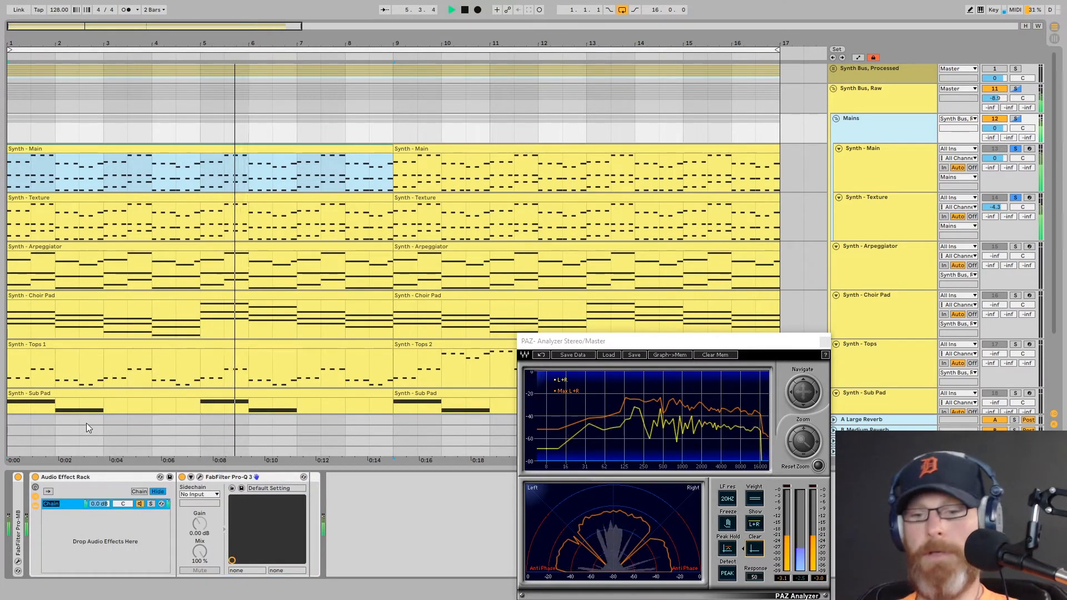
type("Min")
key("Return")
key("BackSpace")
key("BackSpace")
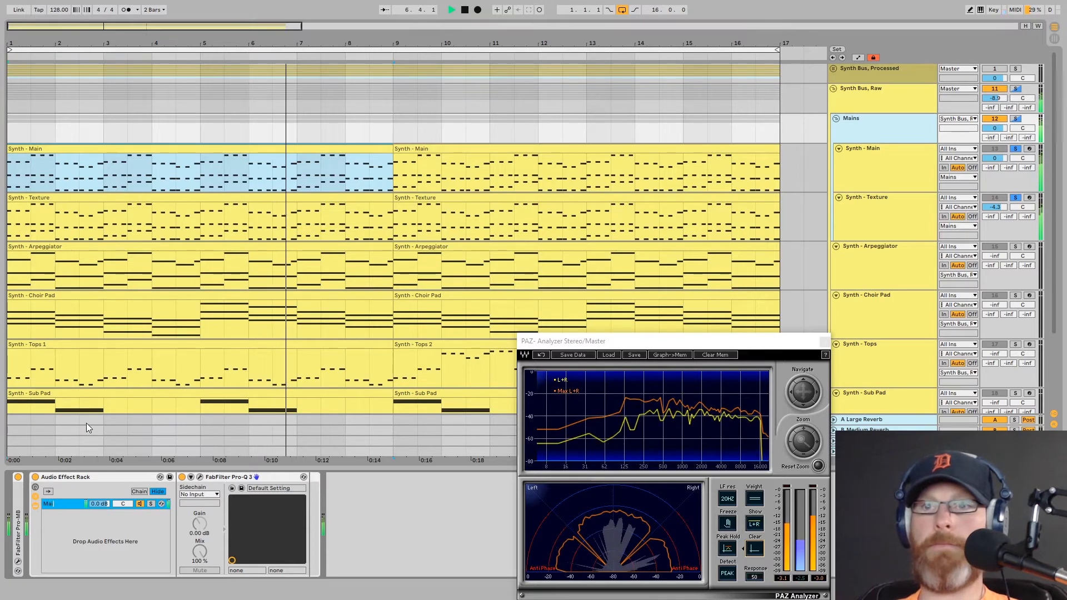
Step: Fold the Pro-Q 3 device in the Main chain and briefly check its EQ curve
double_click(255, 477)
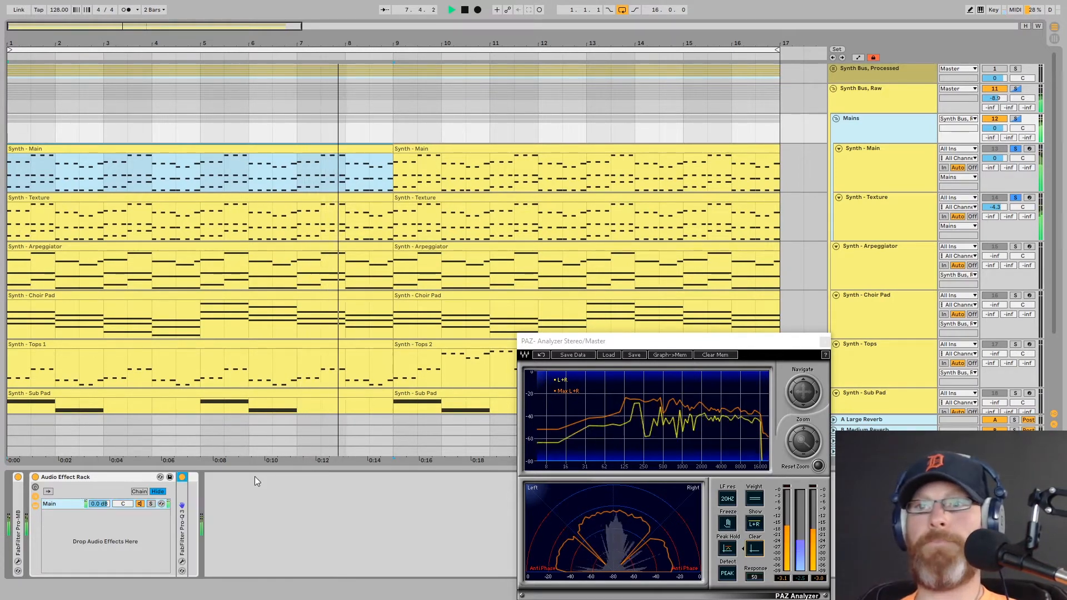
left_click(183, 561)
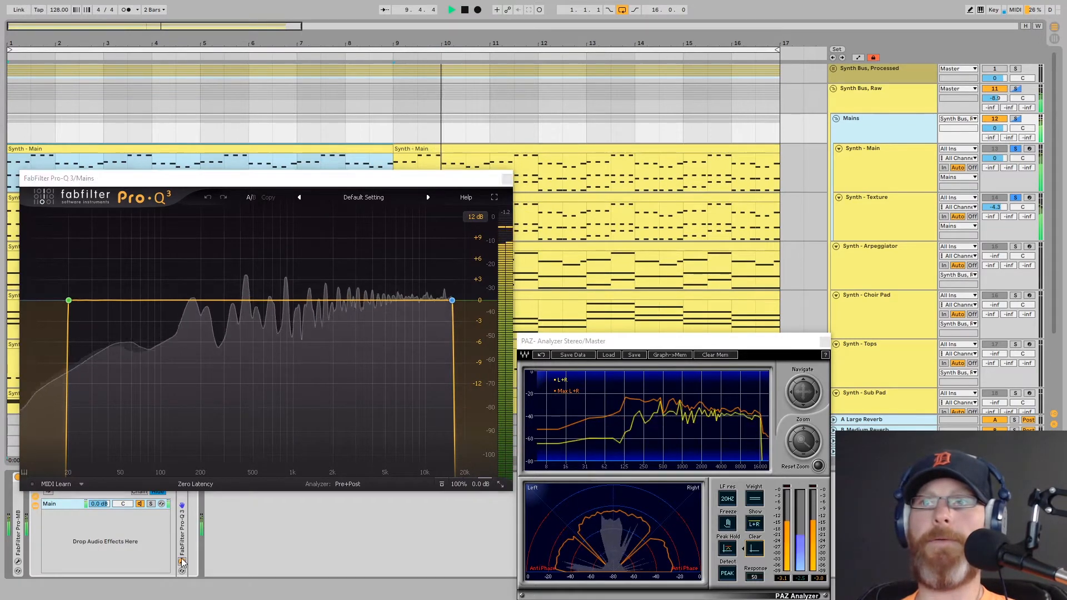
left_click(183, 562)
Step: Duplicate the Main chain twice so the rack holds three parallel chains
right_click(59, 506)
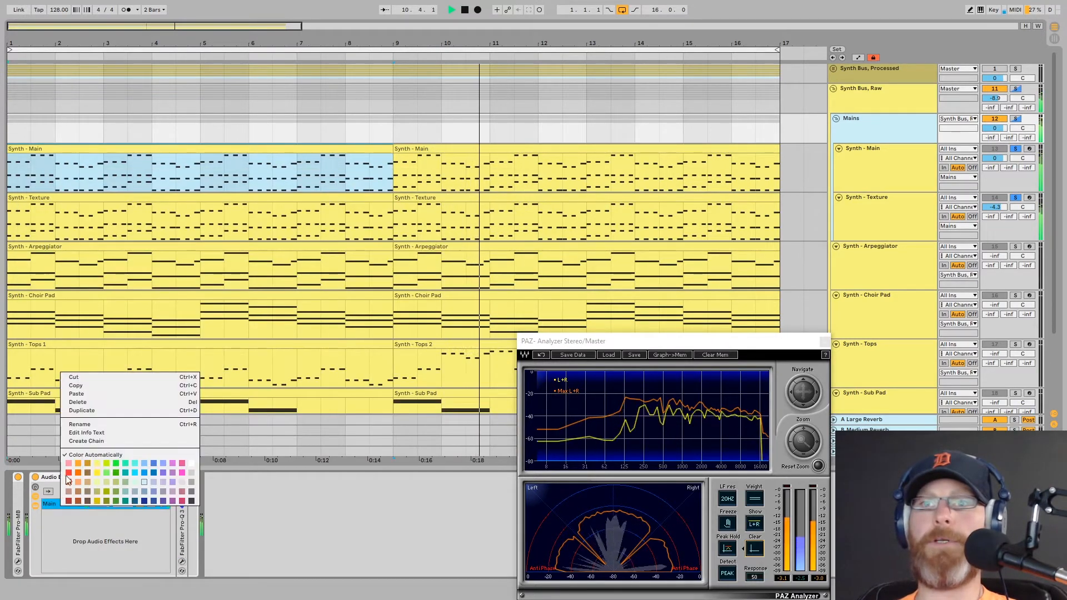
left_click(67, 411)
right_click(63, 512)
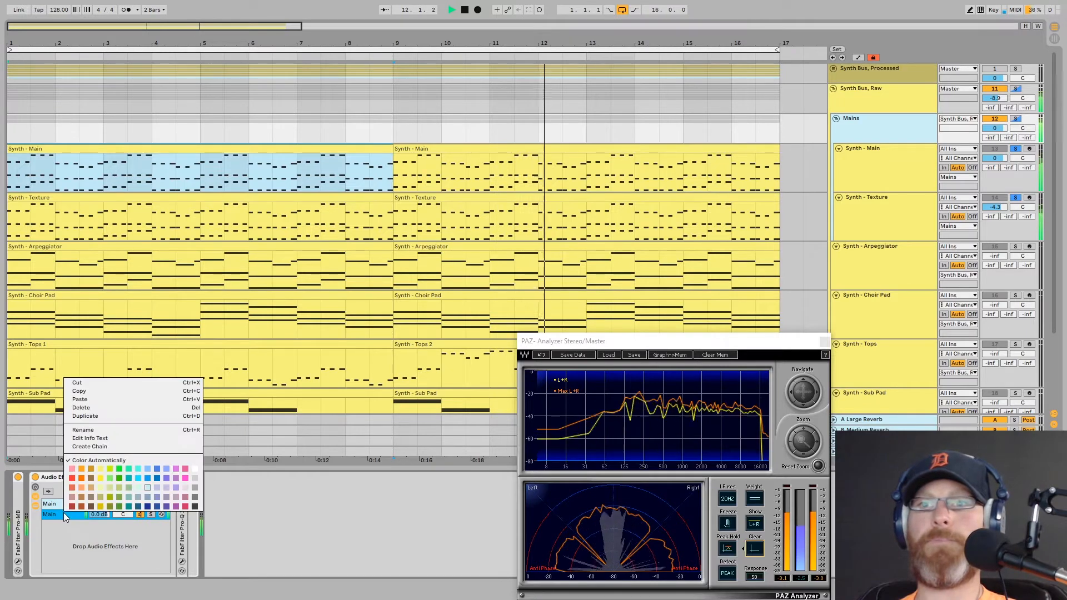
left_click(81, 417)
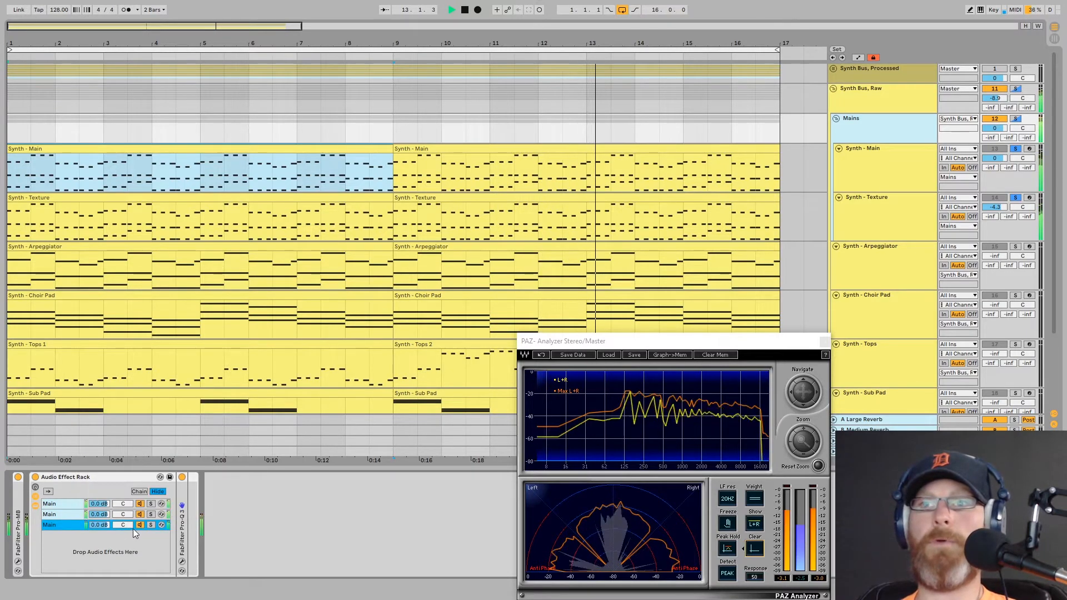
Step: Mute the two copied chains and rename the second one Reverb
left_click(49, 516)
right_click(55, 516)
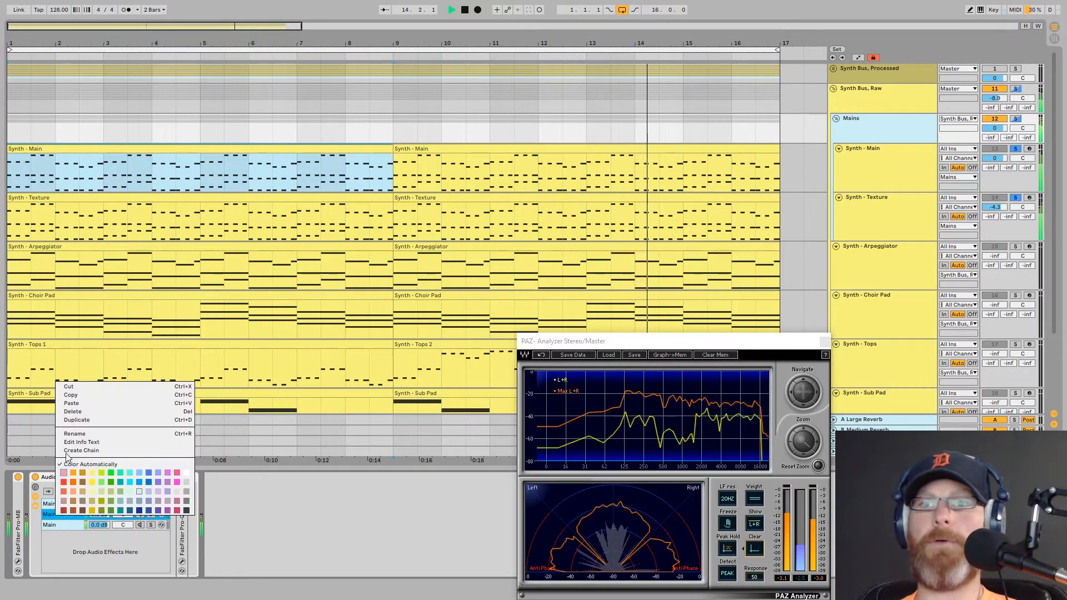
left_click(69, 435)
type("Reverb")
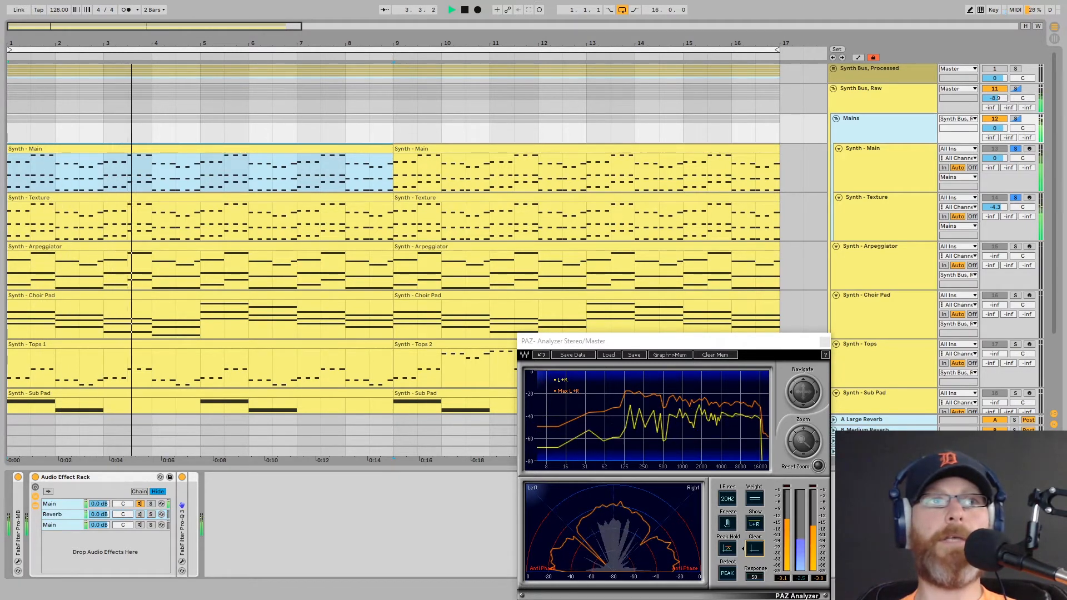
Step: Add the Cathedral reverb preset to the Reverb chain, placing it before Pro-Q 3
left_click(72, 516)
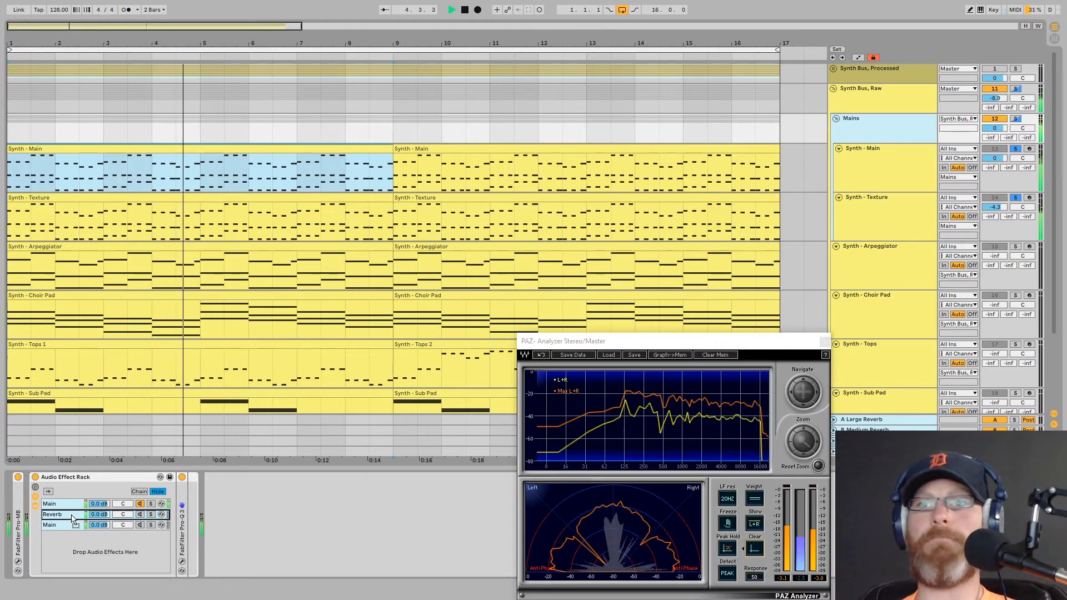
left_click(118, 518)
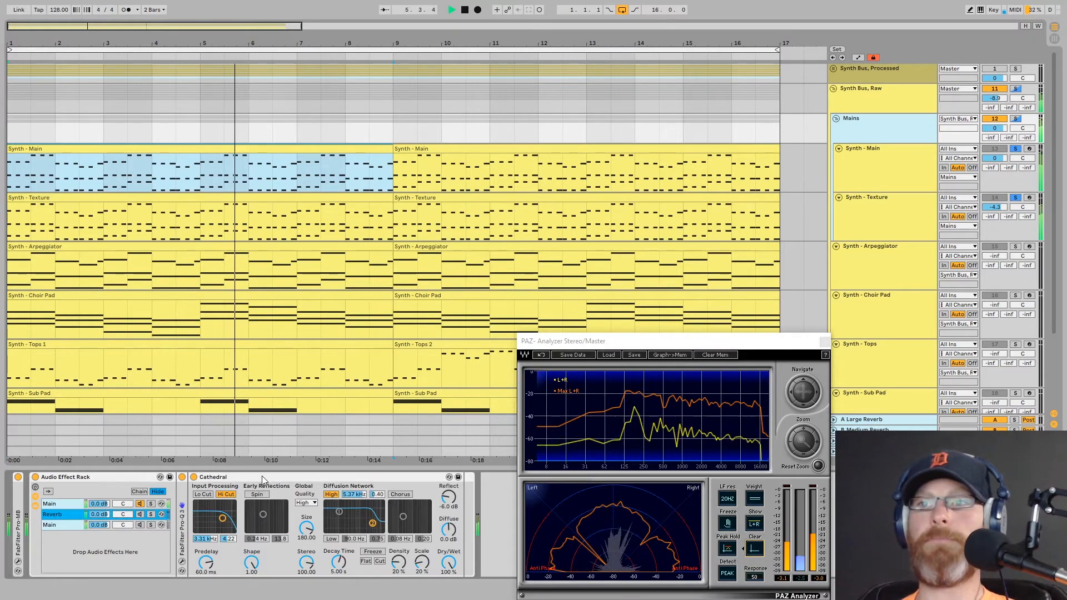
left_click(181, 556)
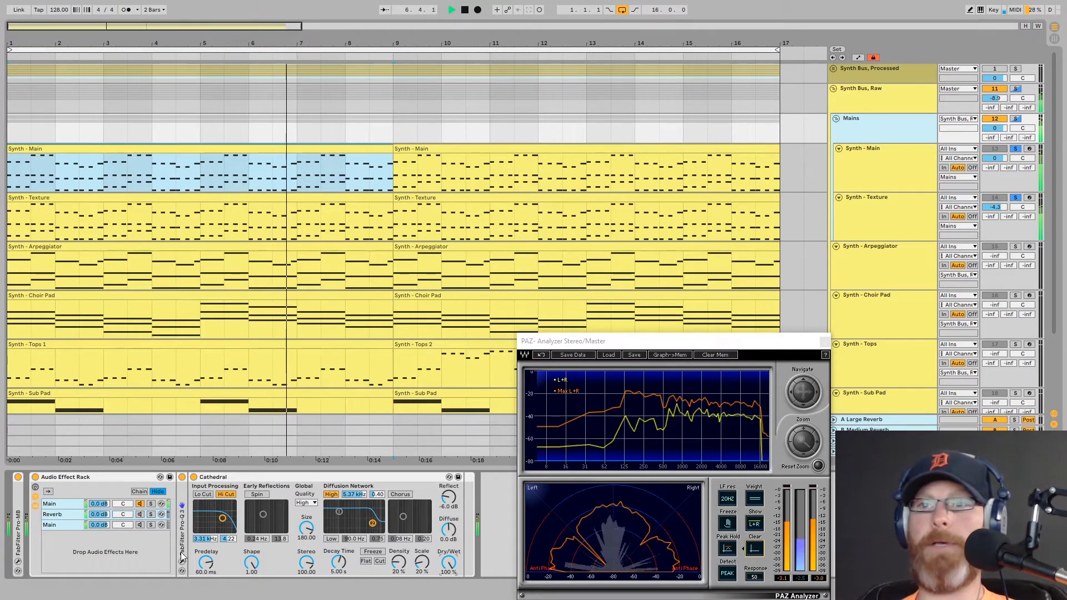
left_click(178, 481)
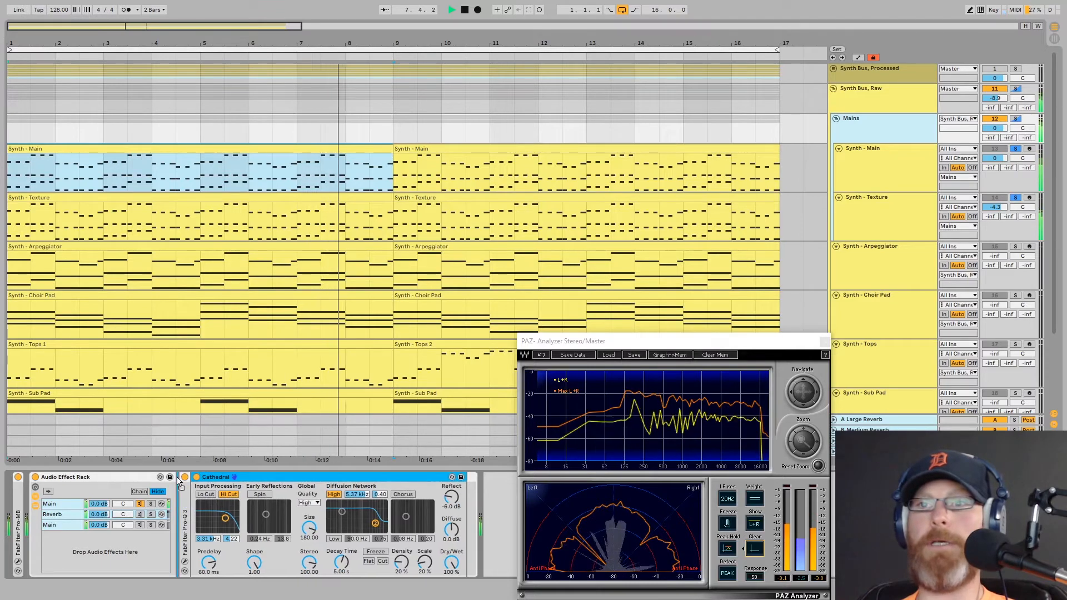
double_click(276, 474)
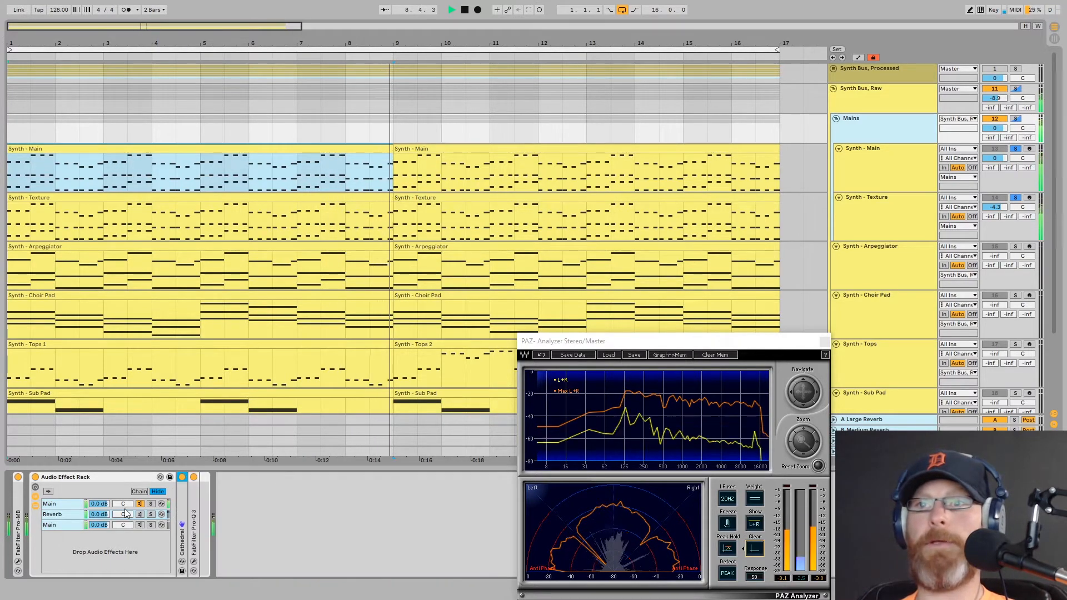
Step: Check the Cathedral reverb's settings, fold the device and open the Reverb chain's Pro-Q 3
double_click(184, 519)
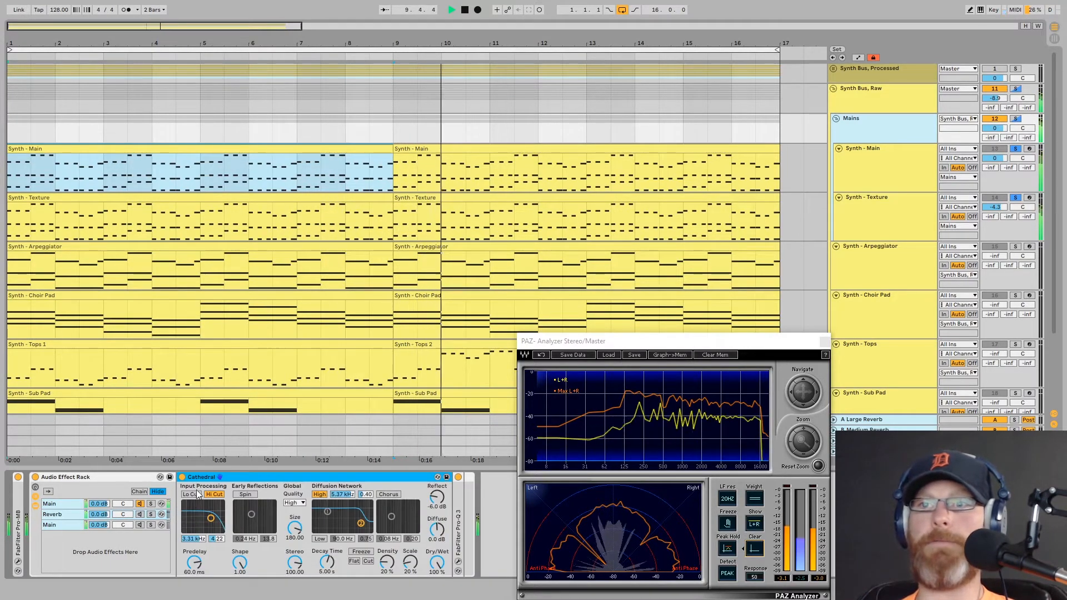
double_click(233, 476)
left_click(193, 563)
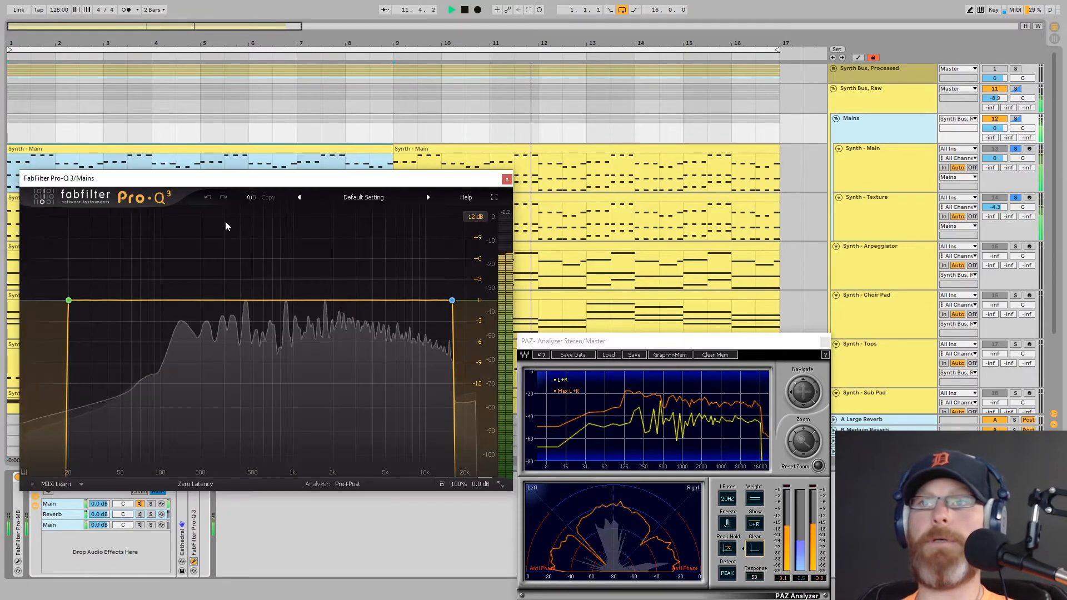
left_click(312, 195)
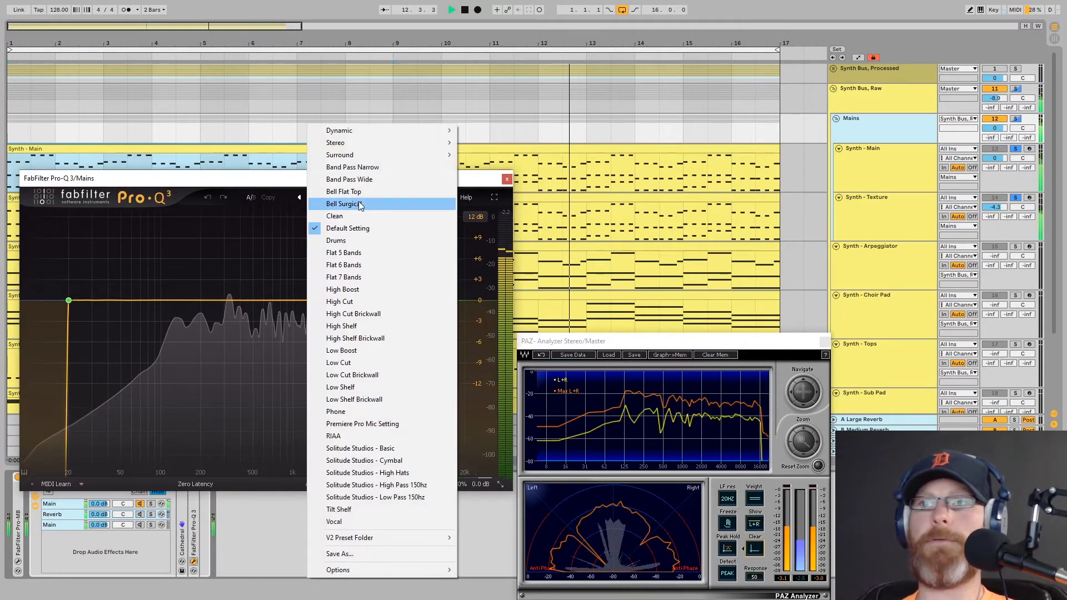
left_click(332, 485)
left_click(217, 306)
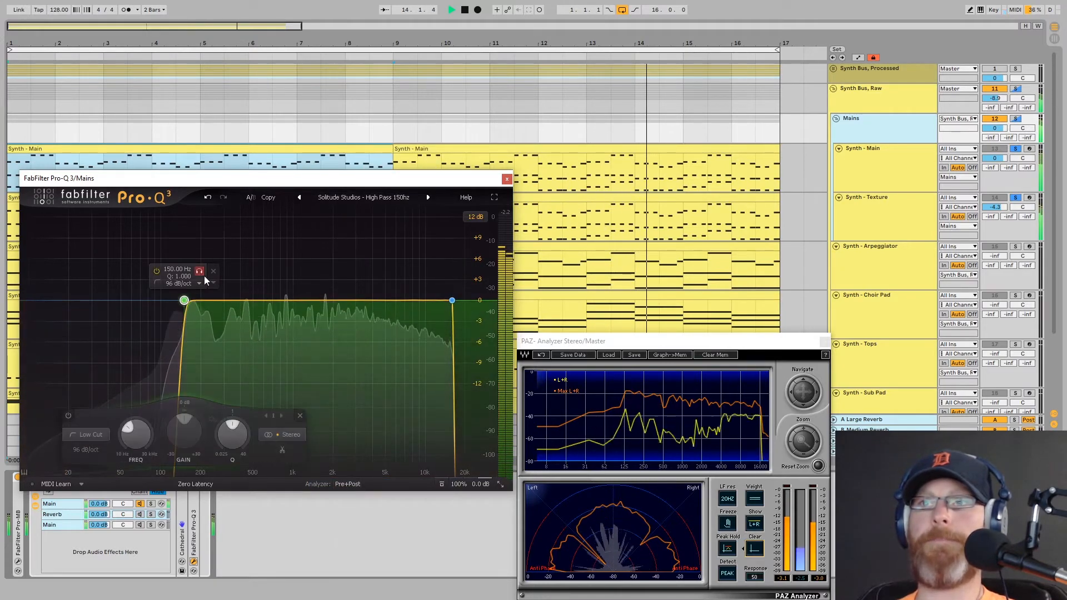
Step: Load the Solitude Studios - Cymbal preset in Pro-Q 3 and move its low cut to about 506 Hz
left_click(335, 197)
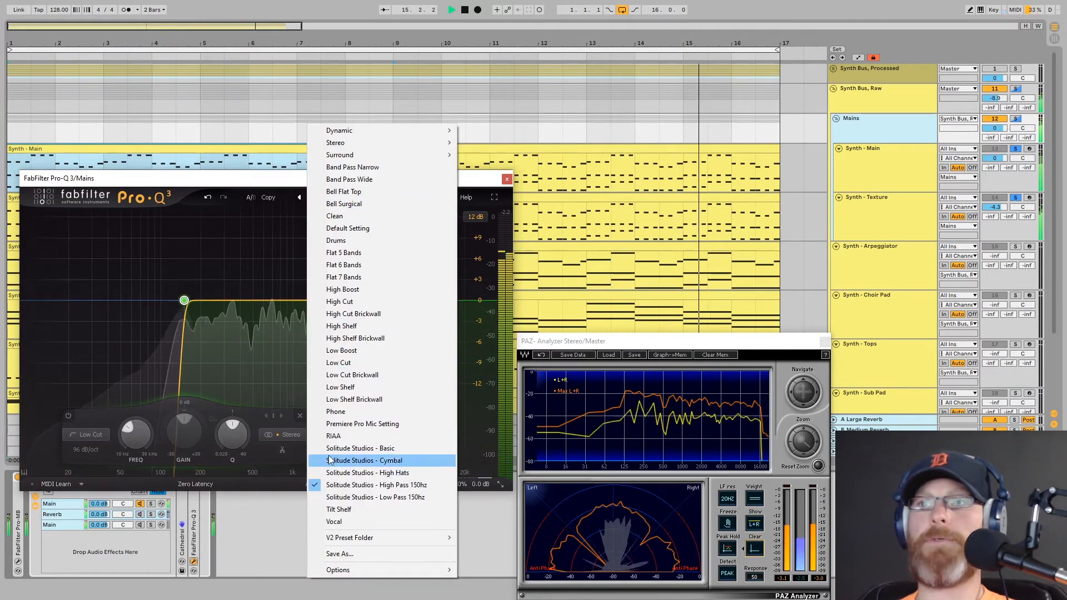
left_click(334, 466)
left_click_drag(236, 305, 255, 316)
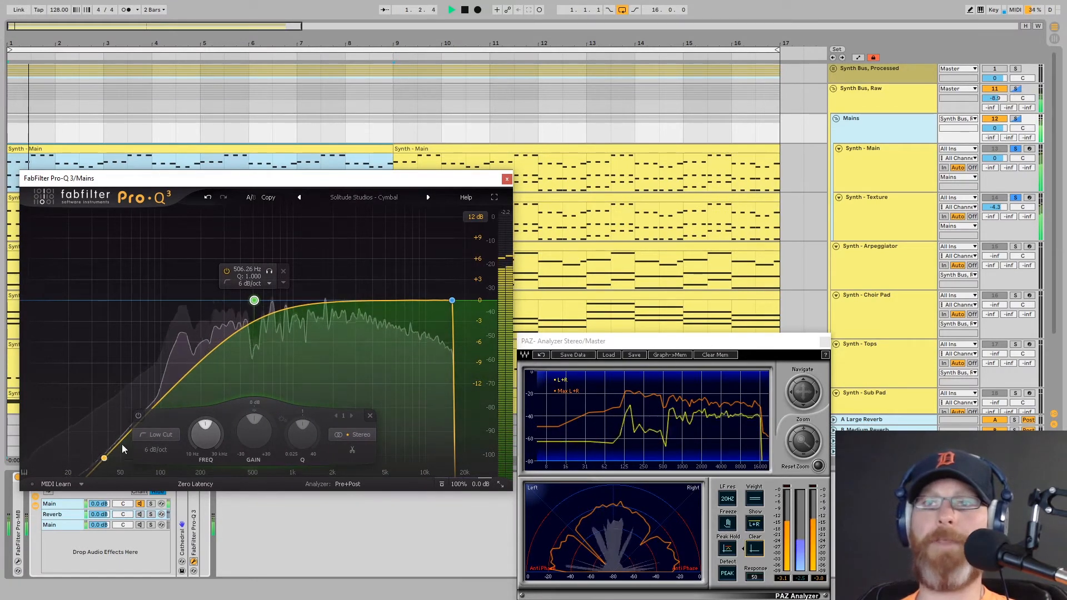
Step: Soften the 16000 Hz high cut in the Reverb chain's Pro-Q 3 by lowering its Q well below 0.3
left_click(452, 300)
left_click(439, 284)
left_click(441, 393)
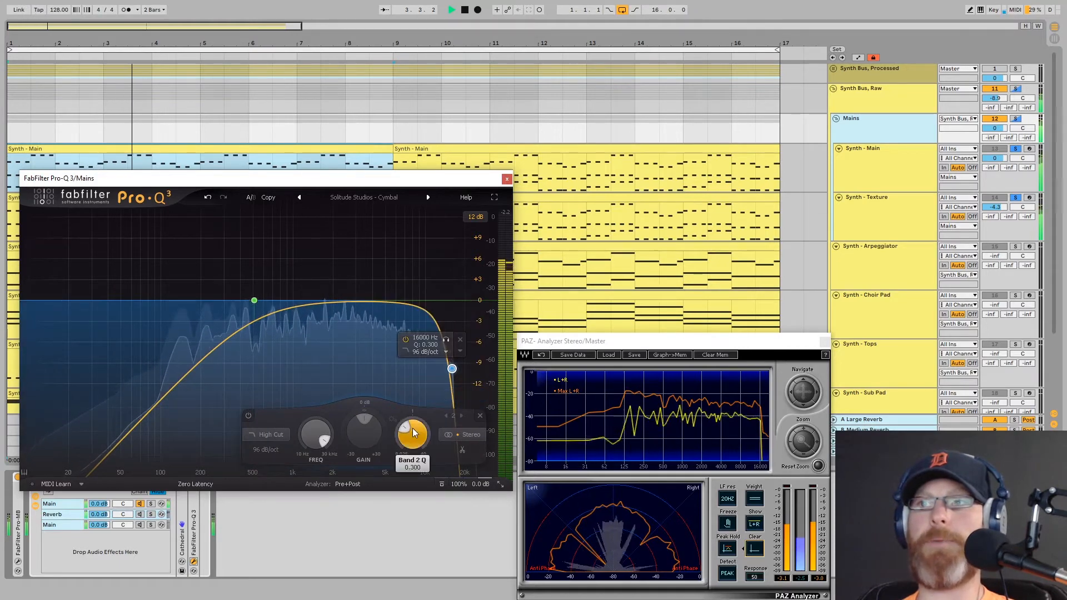
left_click_drag(412, 436, 411, 466)
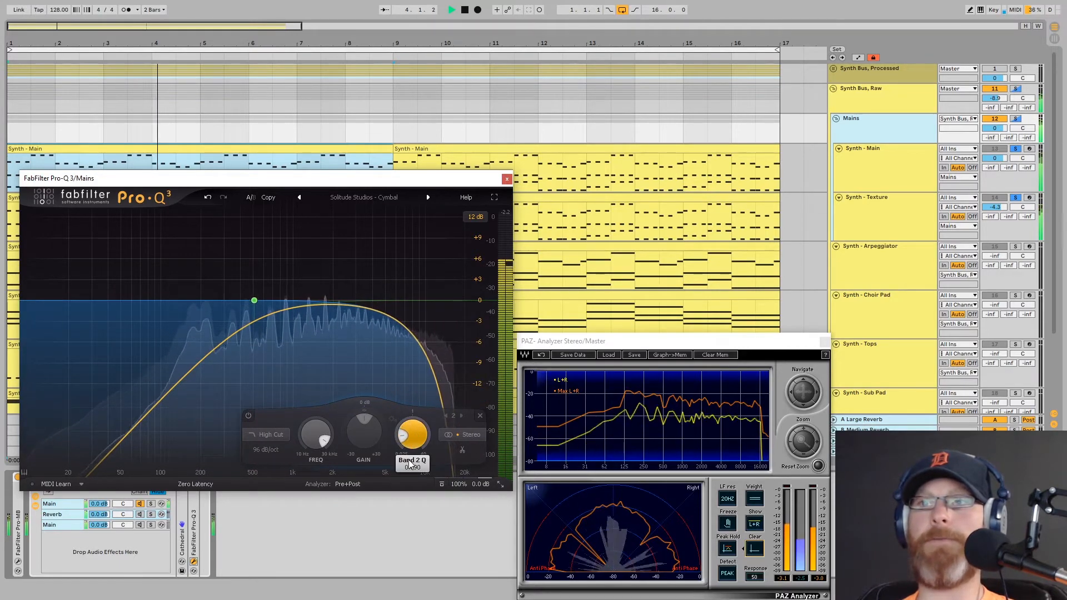
Step: Activate the Reverb chain in the rack and close the Pro-Q 3 window
left_click(142, 514)
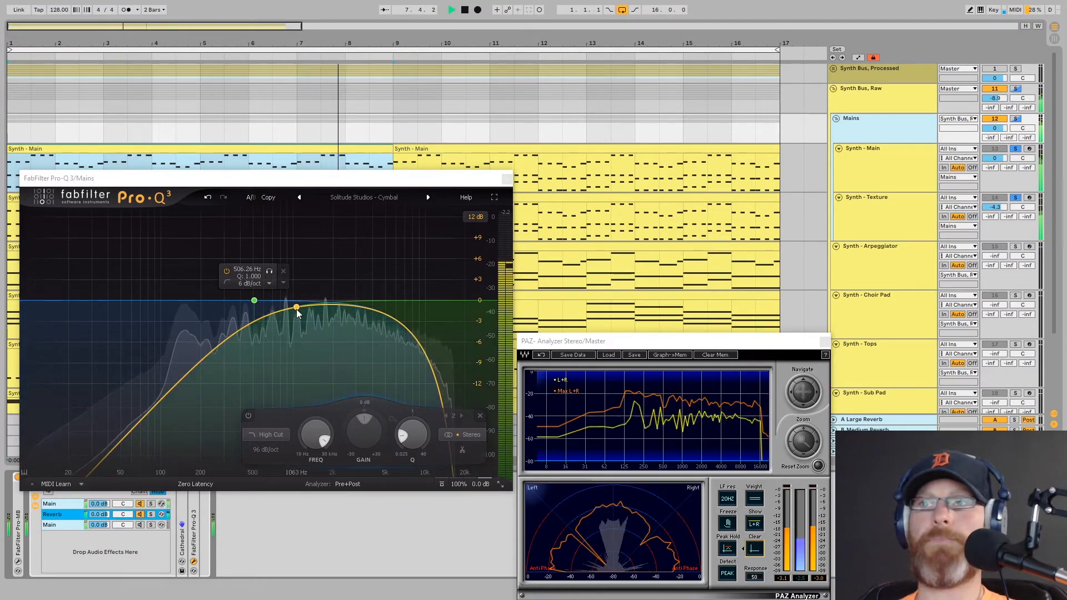
left_click_drag(295, 176, 286, 148)
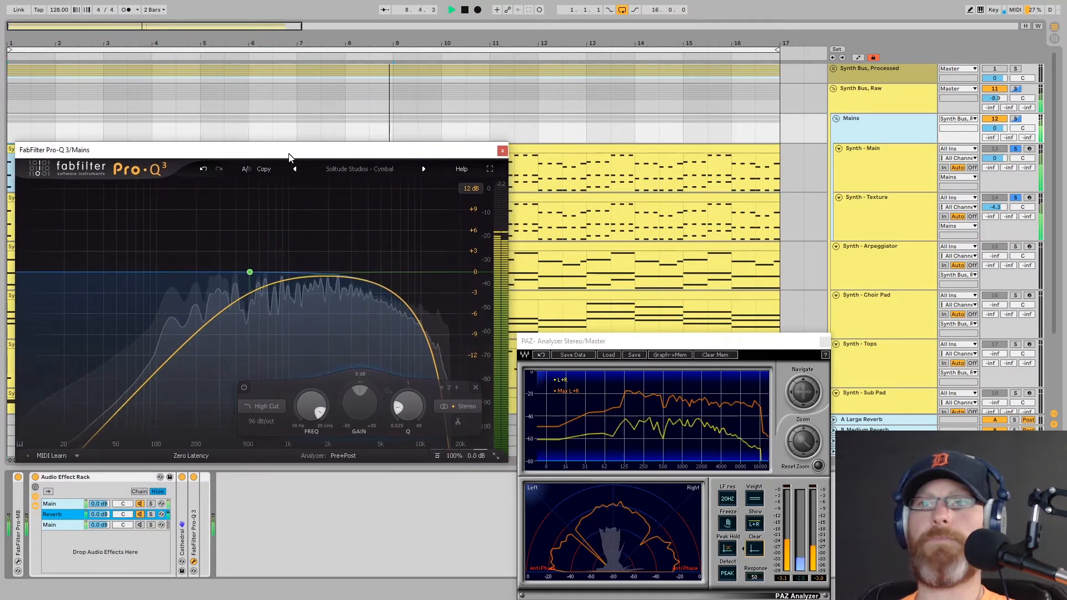
left_click(498, 151)
left_click(182, 523)
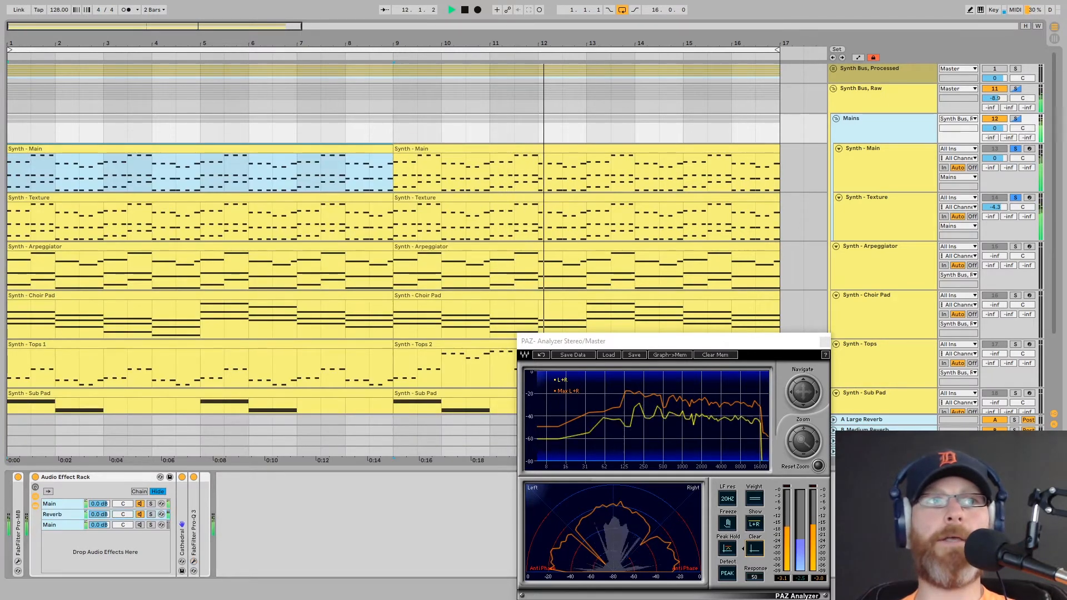
Step: Add a Compressor after Pro-Q 3 in the Reverb chain and set its sidechain input to the Synth - SC track
left_click_drag(182, 524, 54, 519)
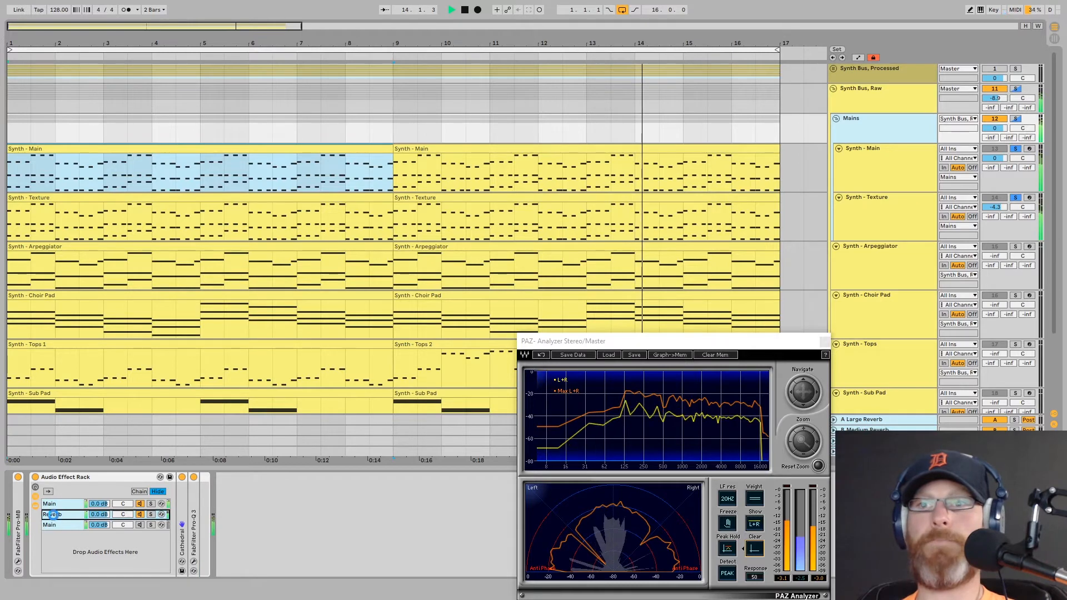
left_click_drag(215, 557, 216, 555)
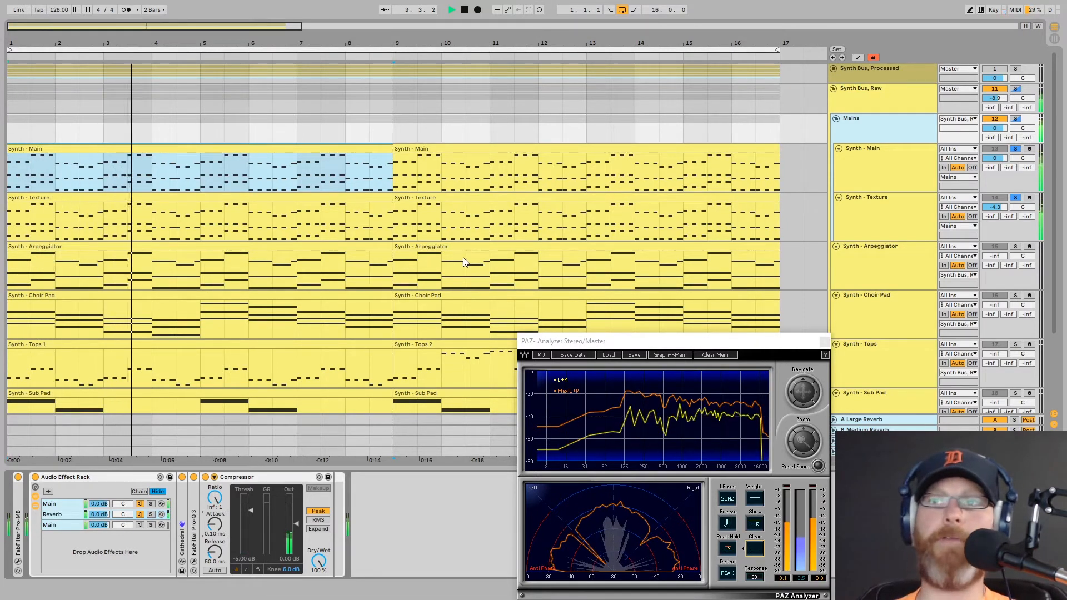
scroll(463, 259, "down", 3)
scroll(464, 262, "down", 1)
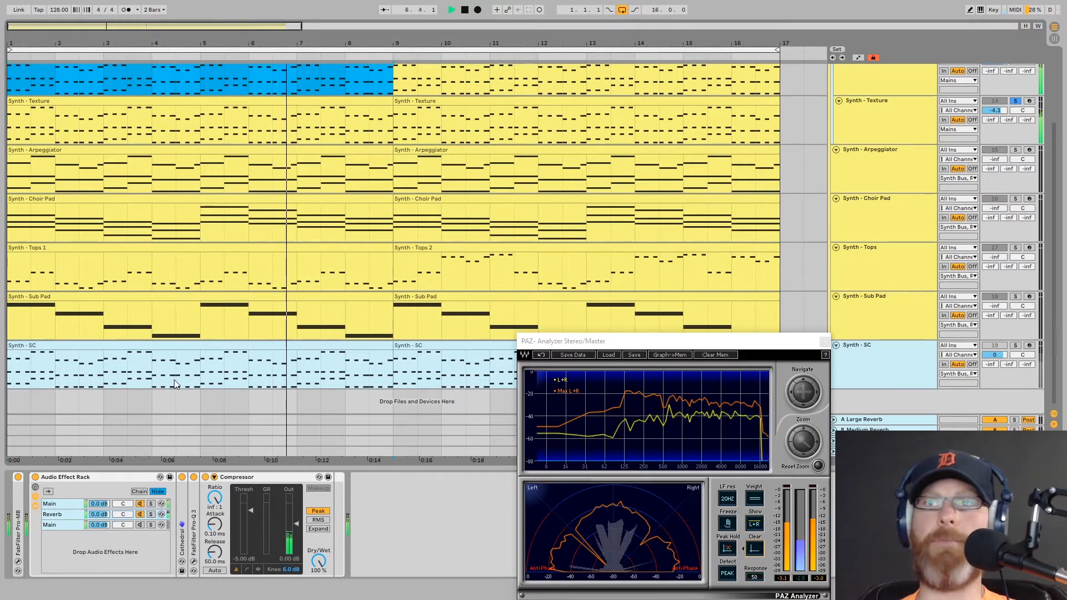
scroll(165, 233, "up", 2)
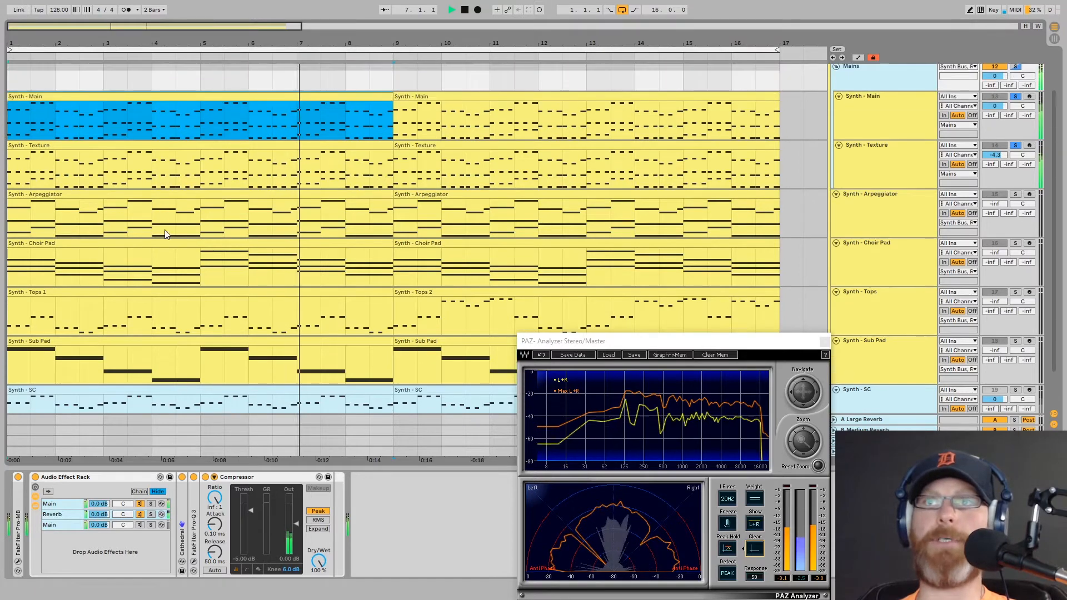
left_click(214, 481)
left_click(218, 505)
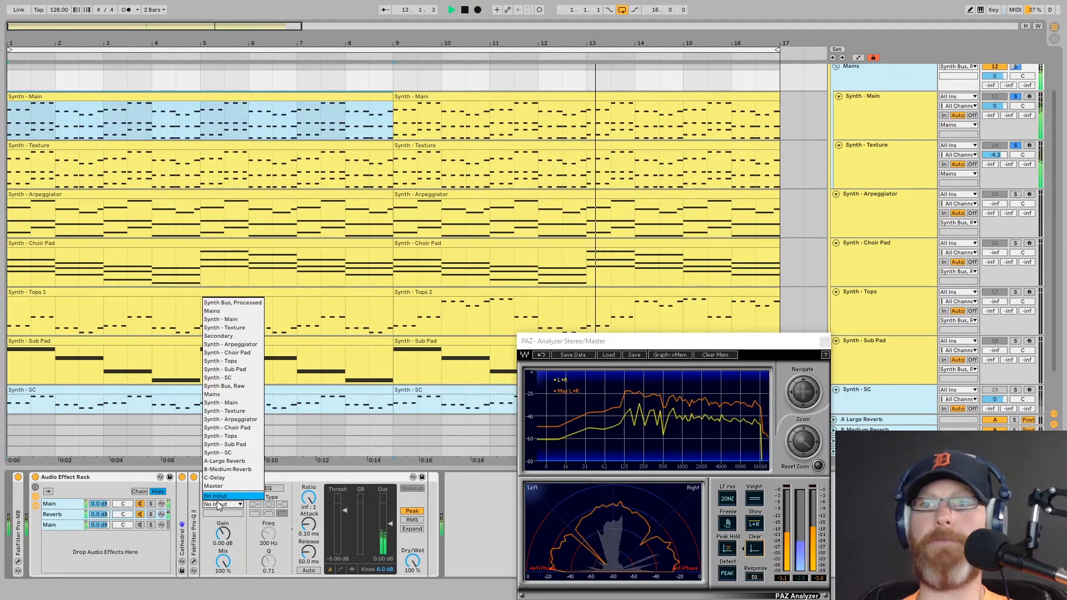
left_click(222, 453)
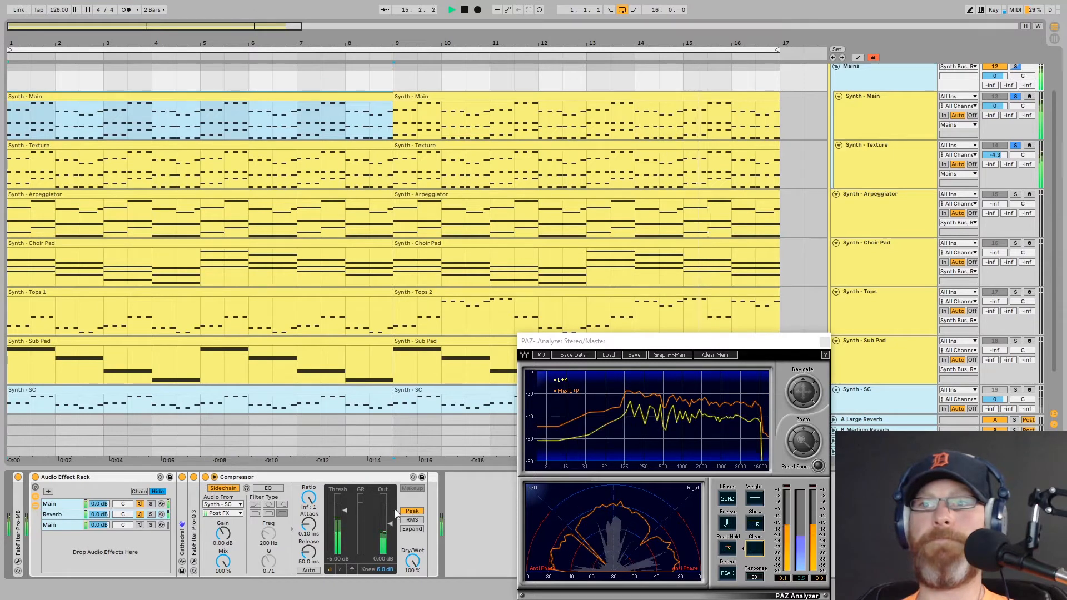
Step: Lower the Reverb chain Compressor's threshold to about -23.2 dB and fold the device
left_click_drag(345, 511, 345, 534)
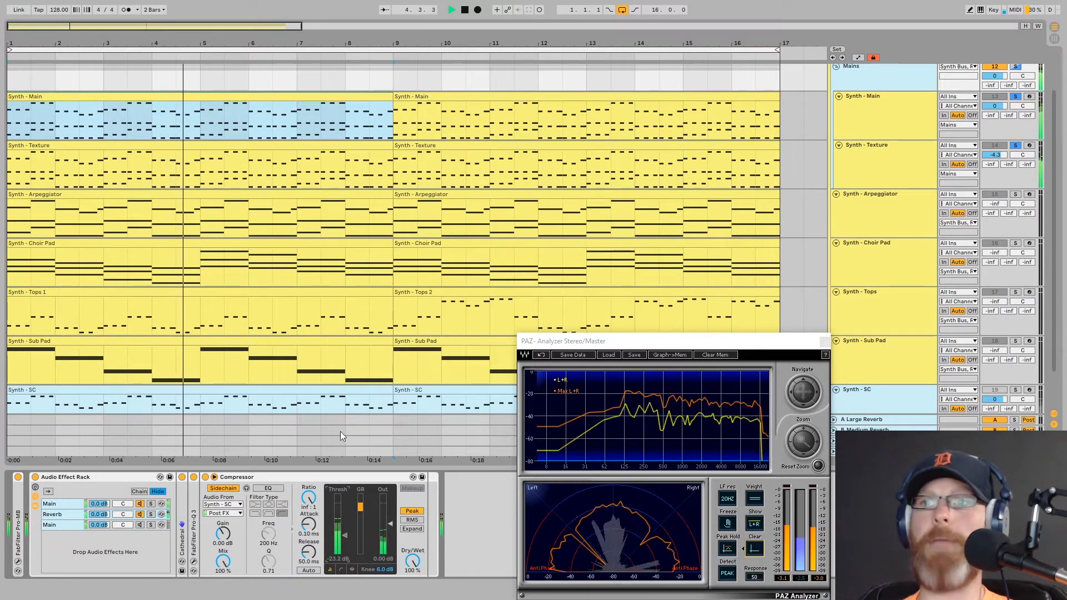
left_click(263, 478)
double_click(263, 478)
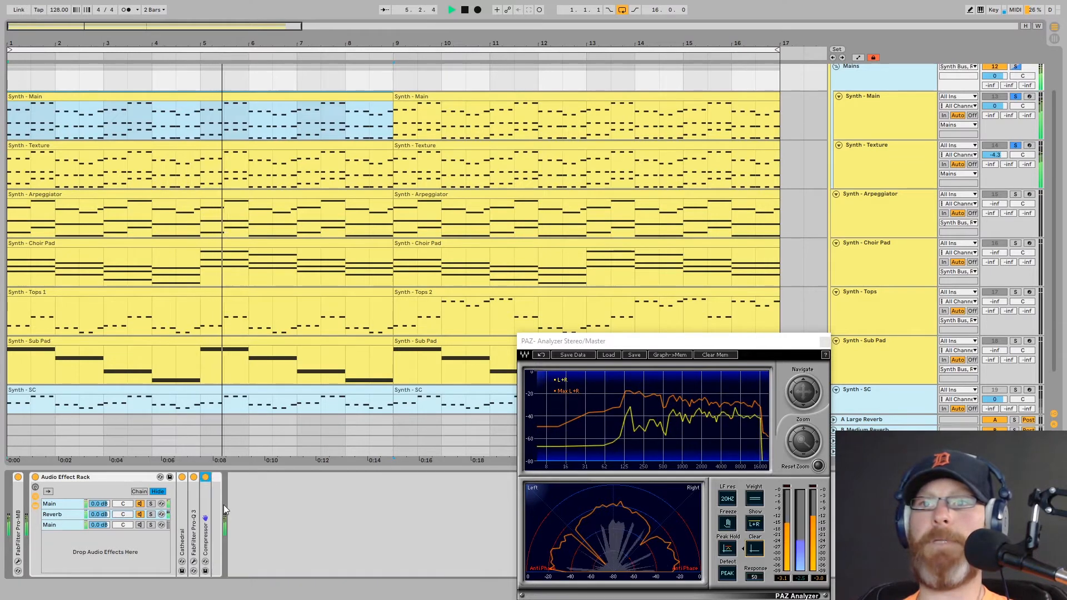
Step: Rename the rack's third chain Delay and insert H-Delay in ping-pong mode ahead of its Pro-Q 3
left_click(52, 514)
left_click(54, 525)
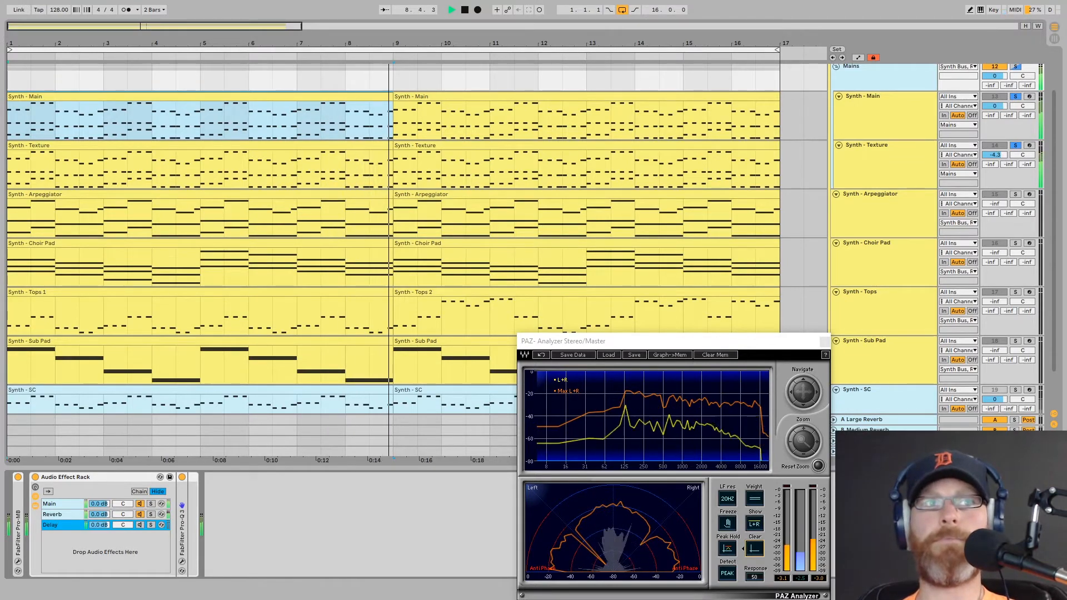
left_click_drag(1, 533, 176, 549)
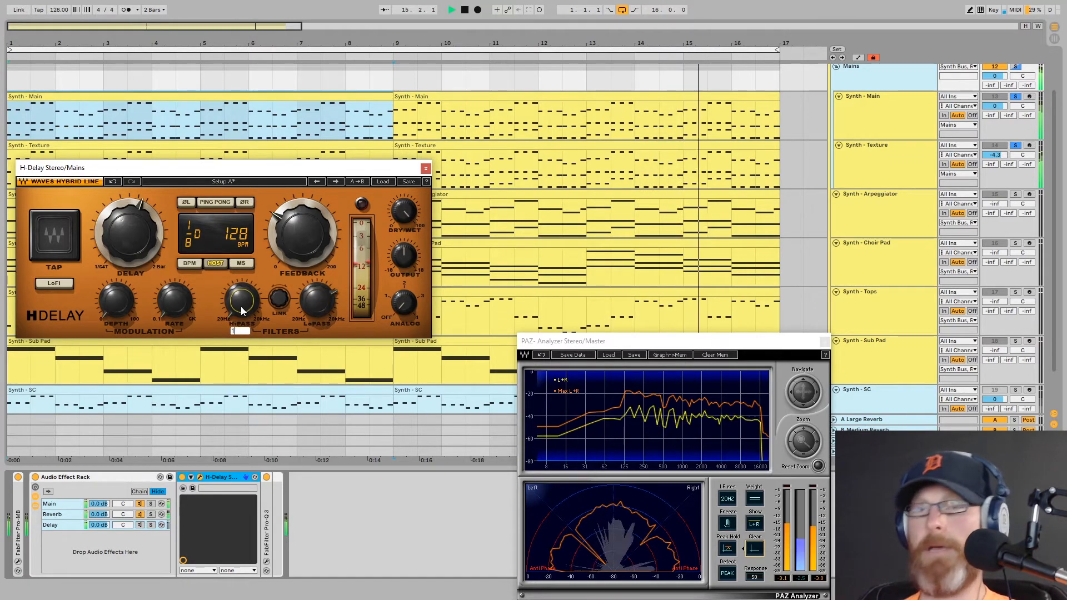
left_click(213, 202)
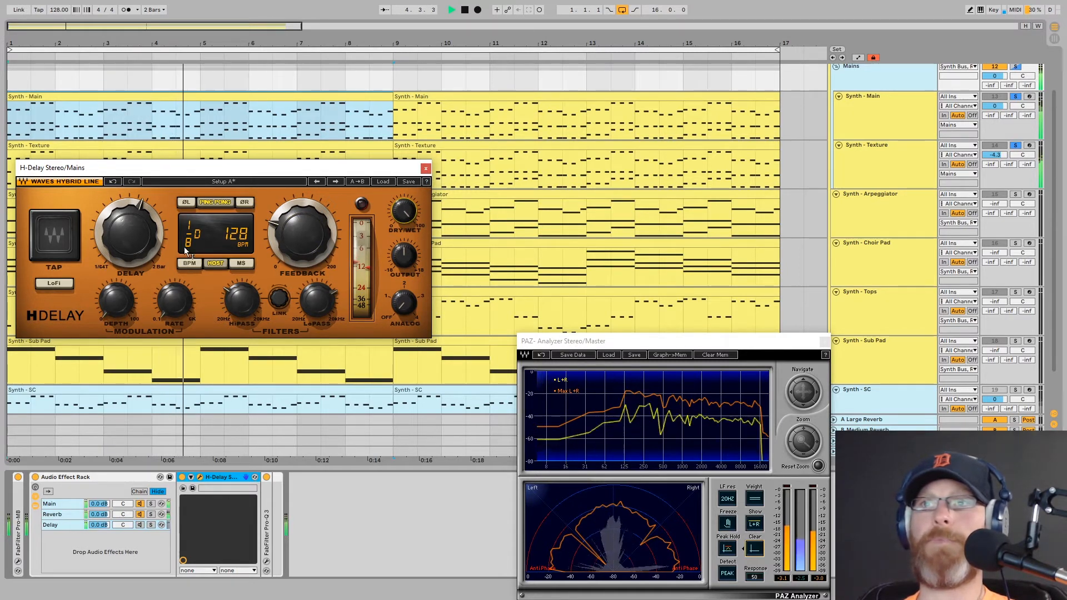
left_click(425, 169)
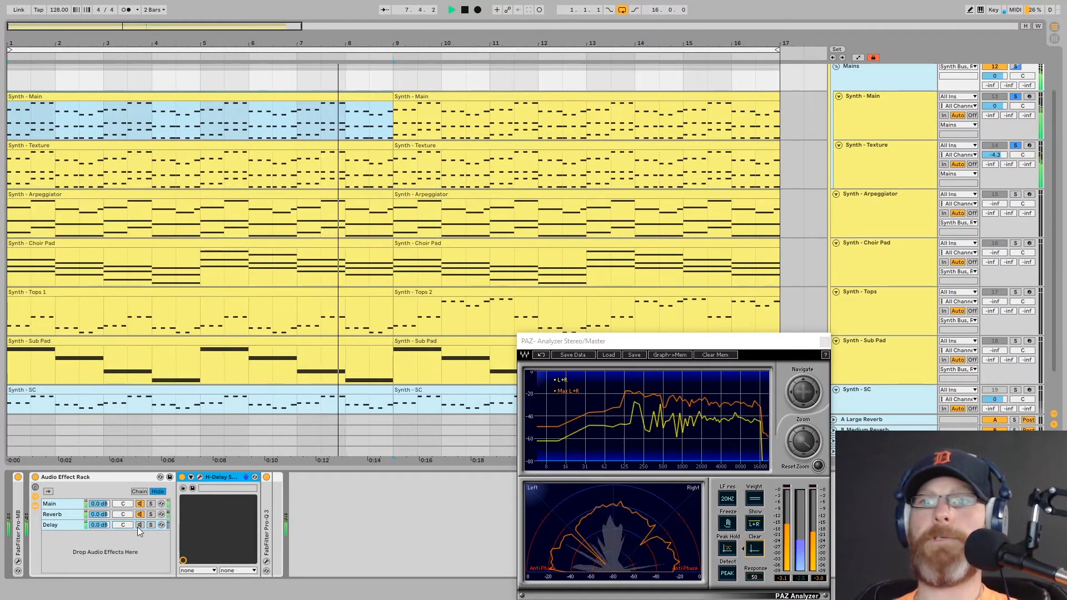
Step: Fold H-Delay and load the Solitude Studios - Cymbal preset in the Delay chain's Pro-Q 3
left_click(69, 515)
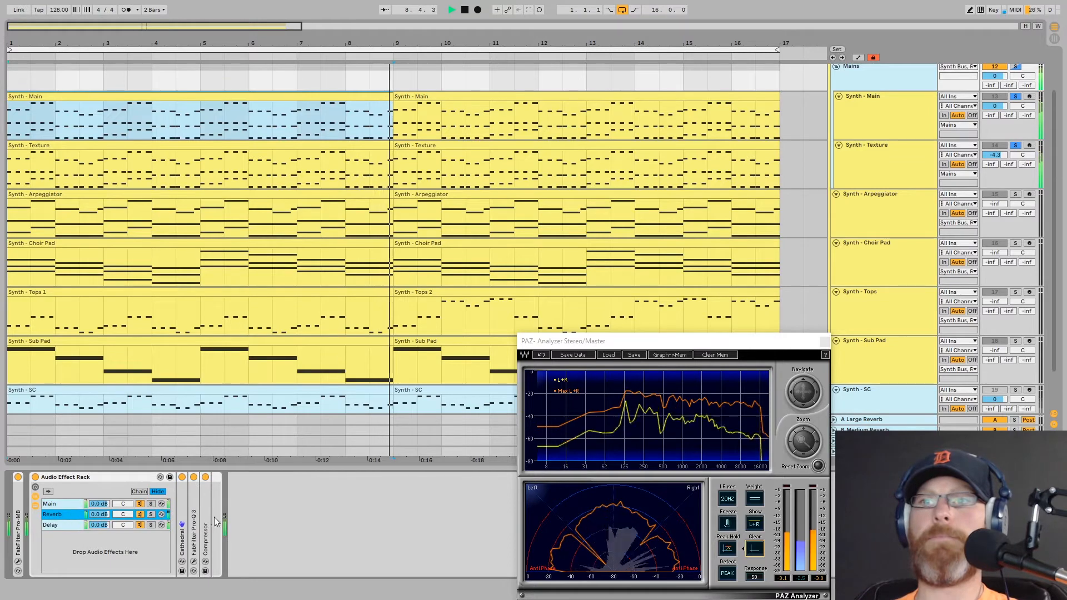
left_click(62, 525)
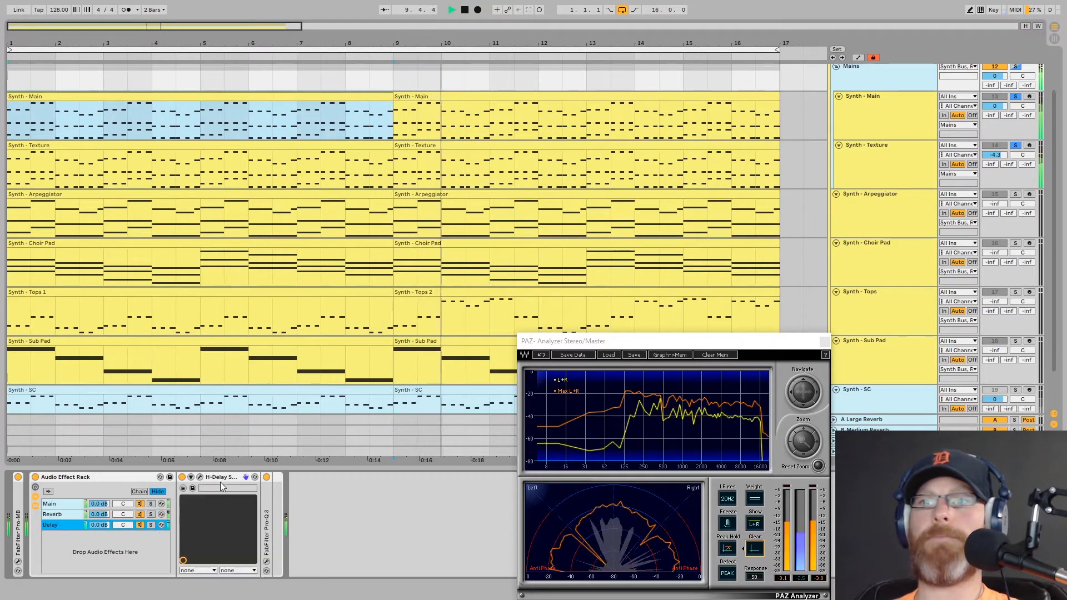
double_click(219, 477)
left_click(194, 560)
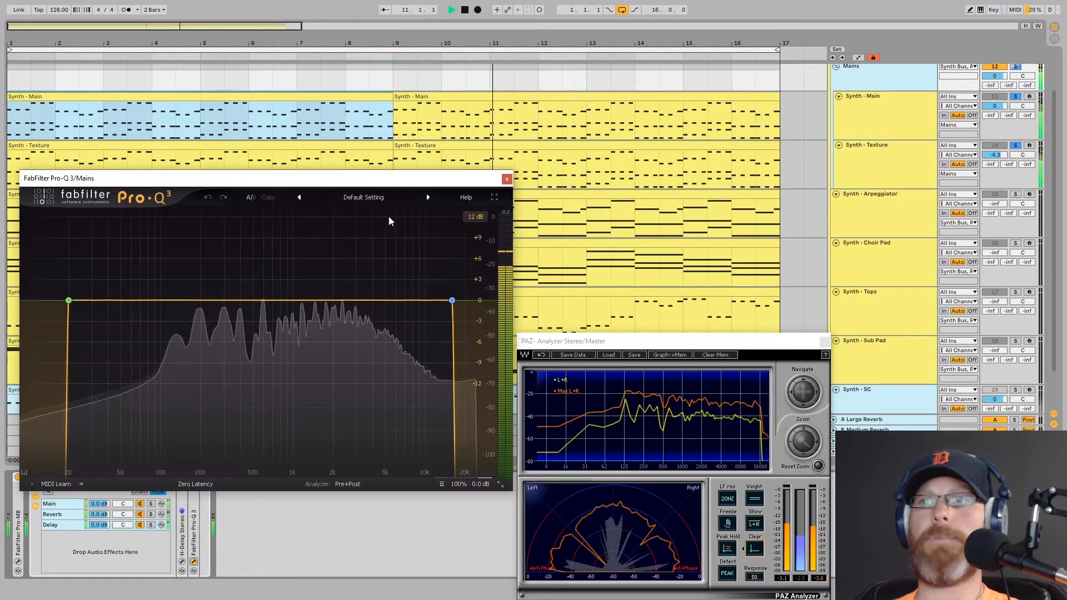
left_click(365, 204)
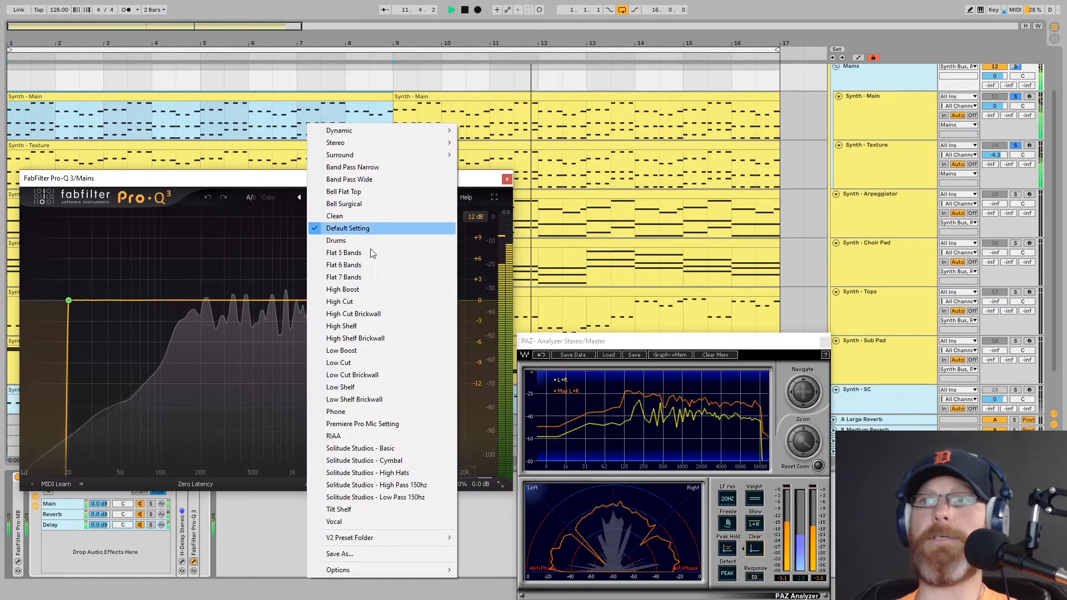
left_click(375, 460)
Step: Soften the Delay chain's 16000 Hz high cut with a 96 dB/oct slope and lower Q, and move the low cut to about 574 Hz
left_click(453, 302)
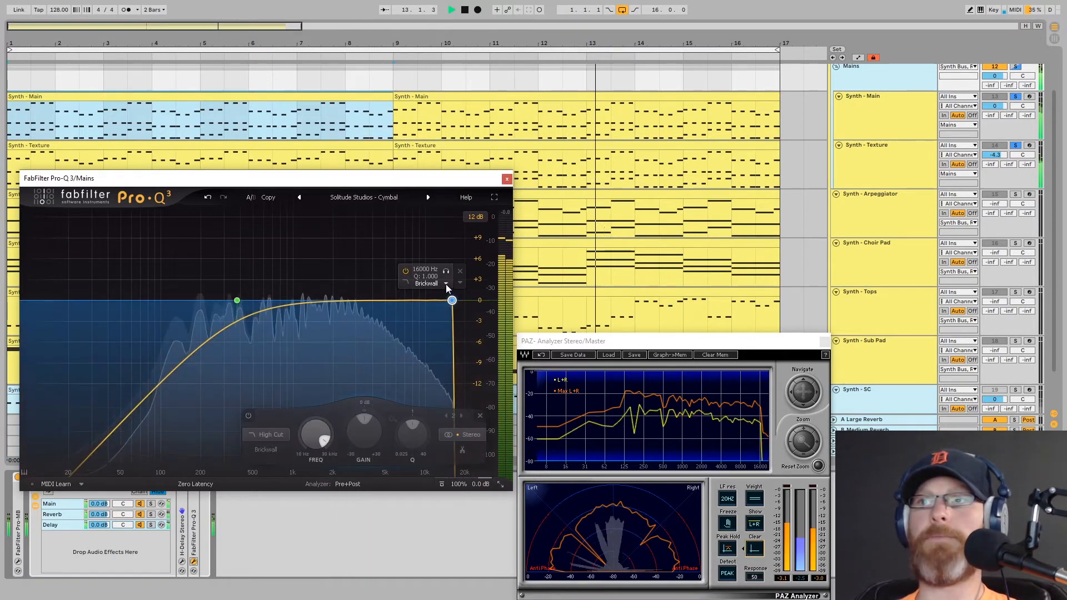
left_click(446, 283)
left_click(452, 381)
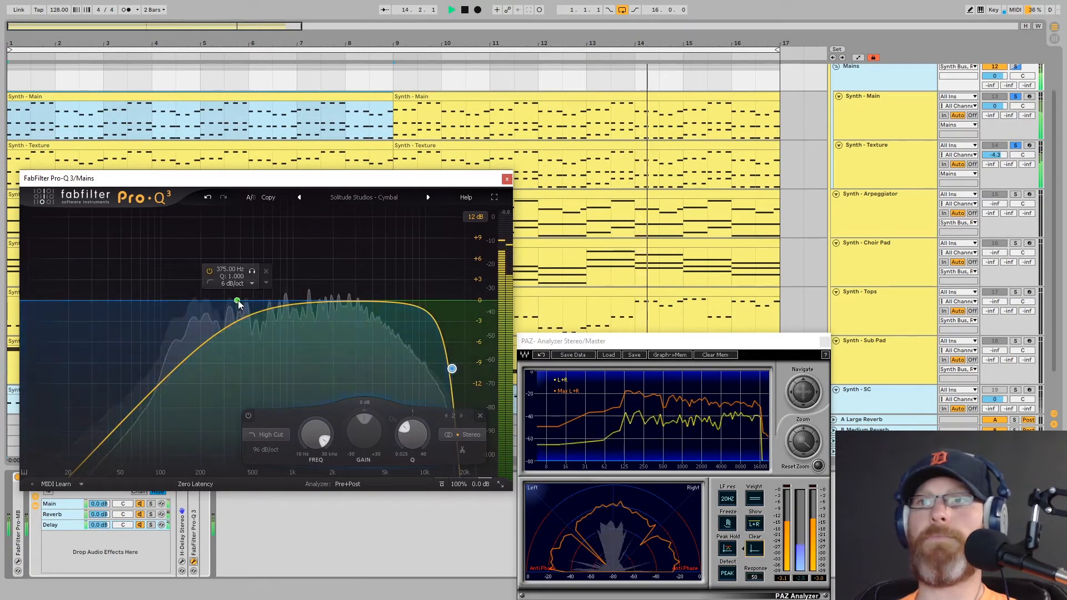
left_click_drag(238, 301, 261, 300)
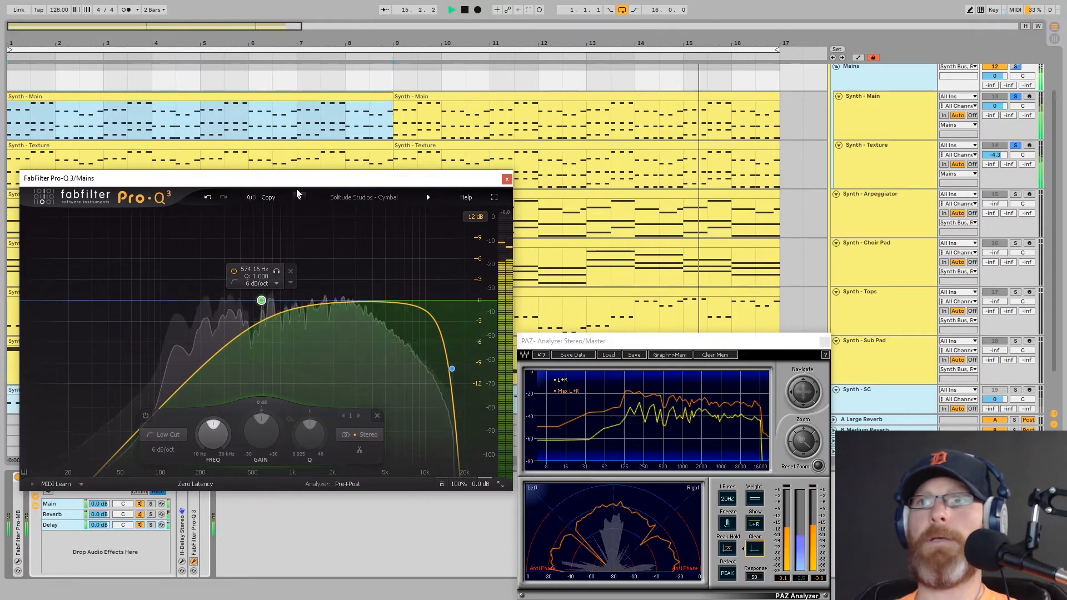
Step: Add a bell boost of about 2.7 dB near 7159 Hz in the Delay chain's Pro-Q 3 and move the window clear of the rack
left_click_drag(303, 184, 295, 211)
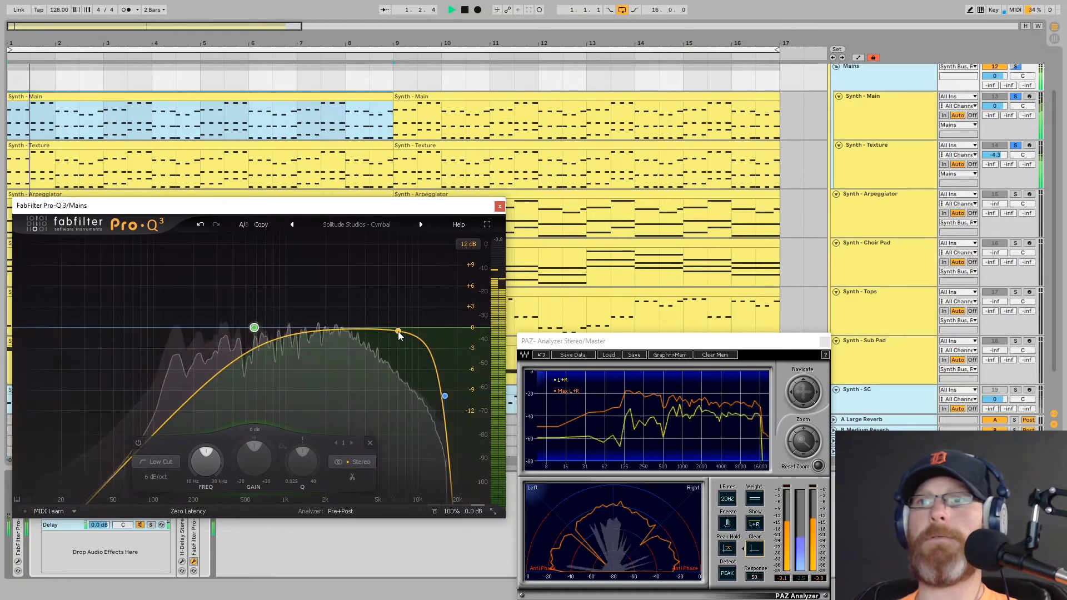
left_click_drag(392, 329, 400, 312)
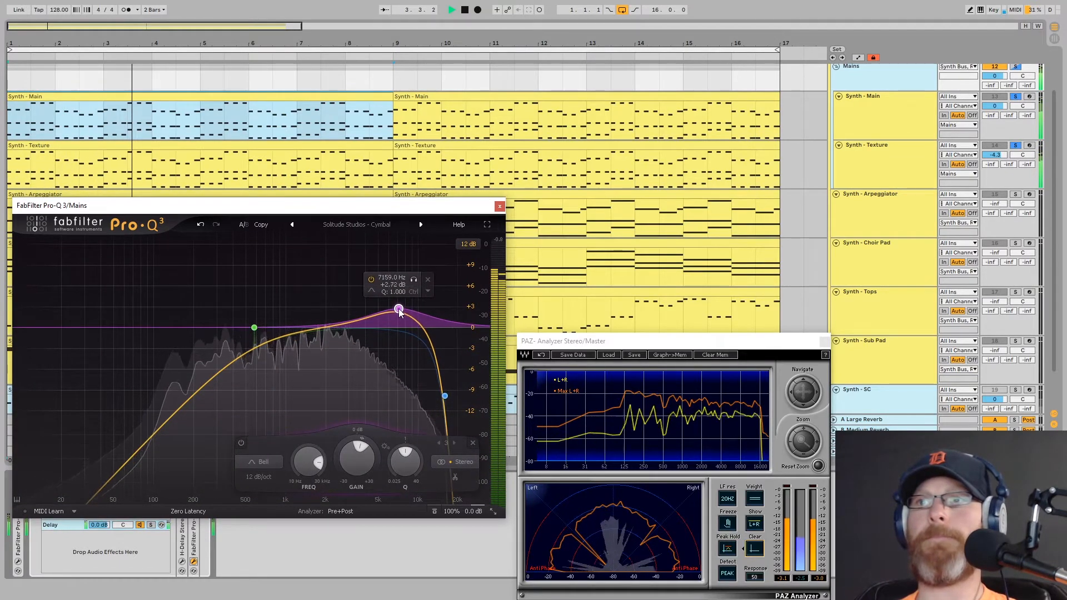
left_click_drag(155, 208, 150, 40)
Step: Add a bell boost of about 3.8 dB near 843 Hz in the Reverb chain's Pro-Q 3 and close both equalizer windows
left_click(52, 514)
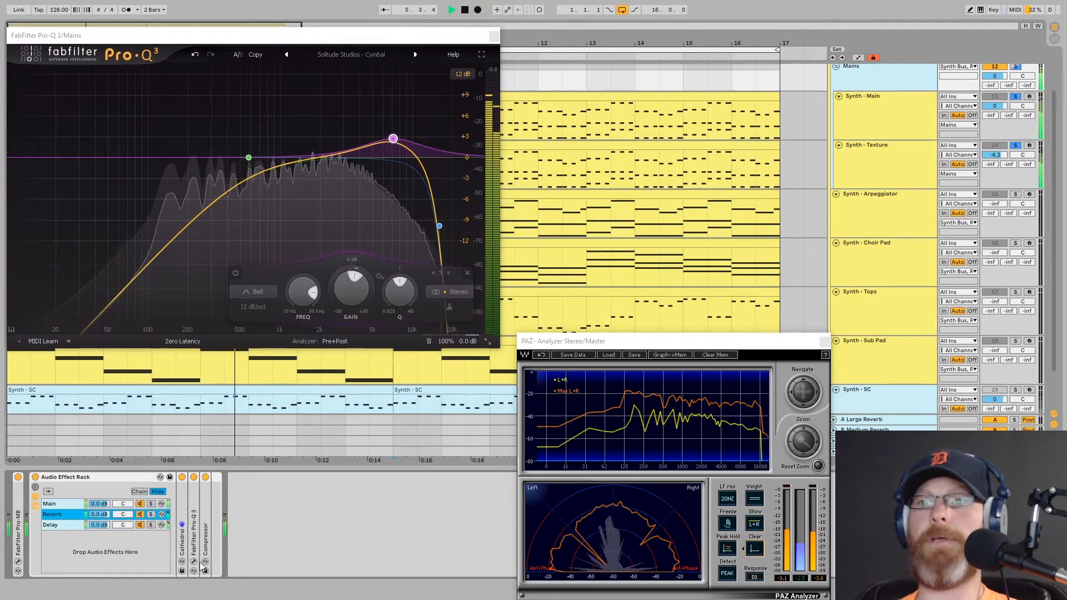
left_click(194, 562)
left_click_drag(232, 158, 234, 177)
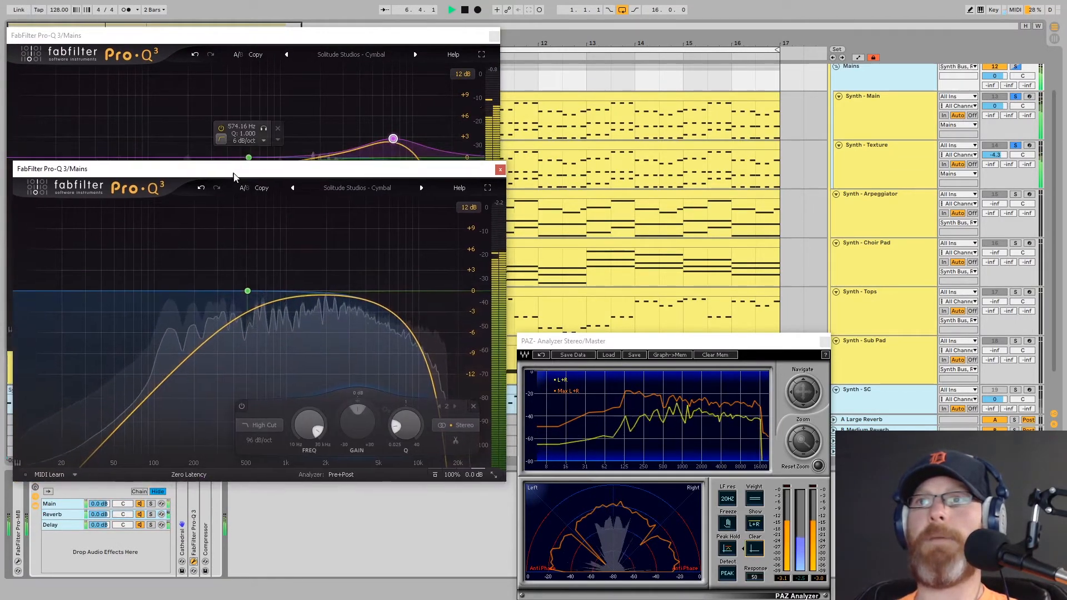
double_click(285, 274)
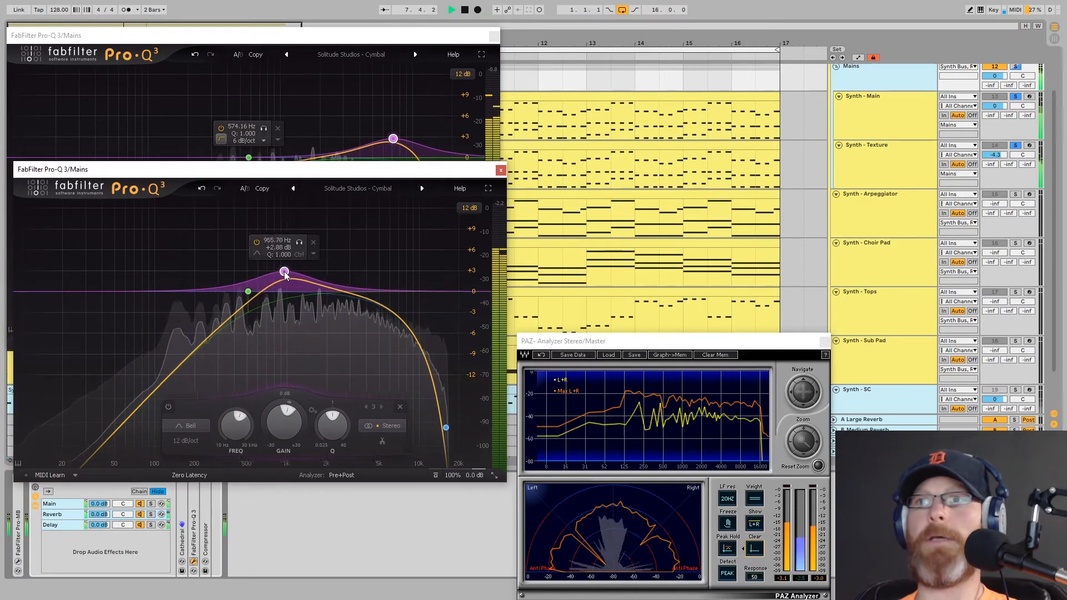
left_click_drag(285, 275, 276, 265)
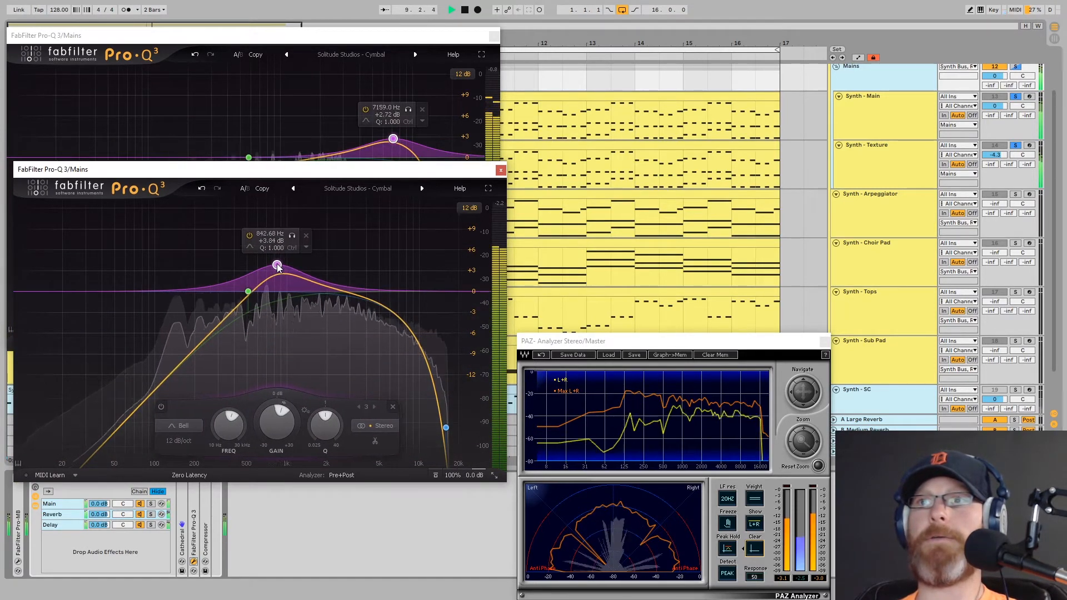
left_click(474, 40)
left_click(493, 35)
left_click(501, 170)
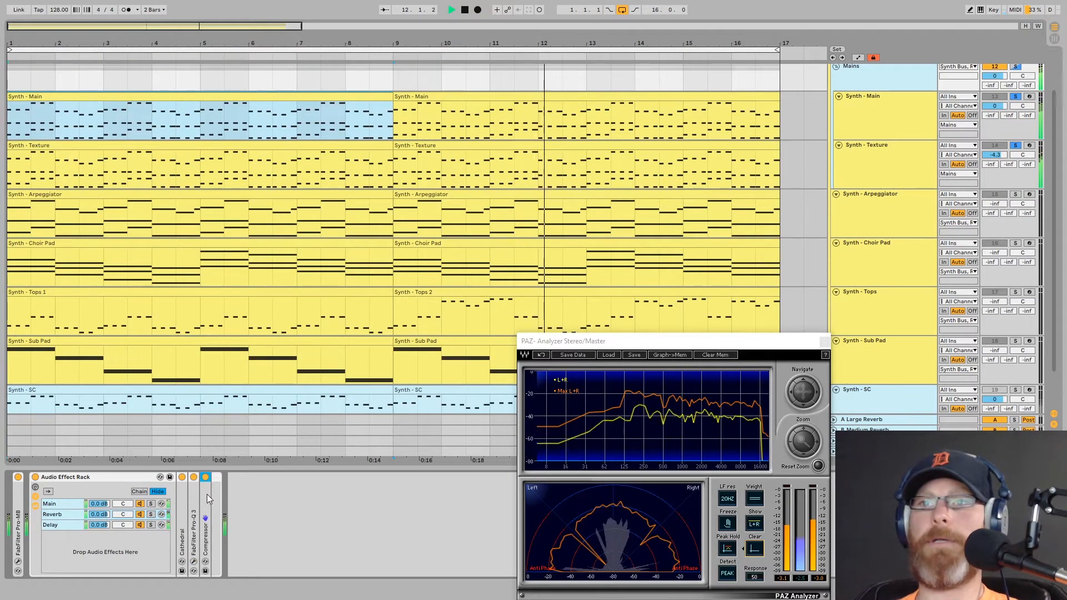
Step: Copy the sidechained Compressor from the Reverb chain to the end of the Delay chain, with its threshold at about -19.6 dB, and fold it
left_click_drag(207, 494, 71, 527)
double_click(206, 547)
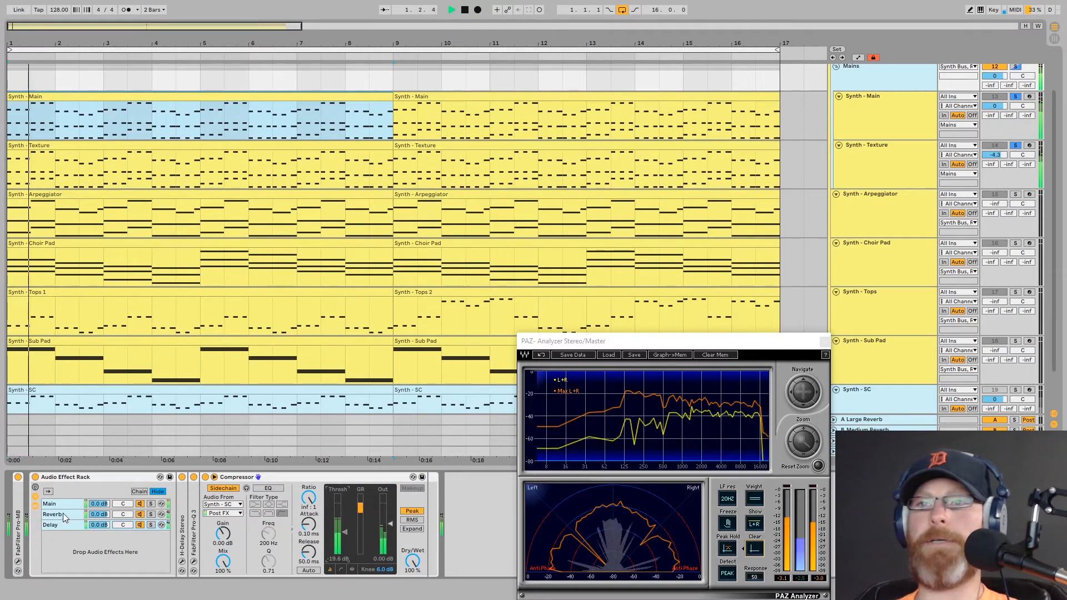
double_click(295, 478)
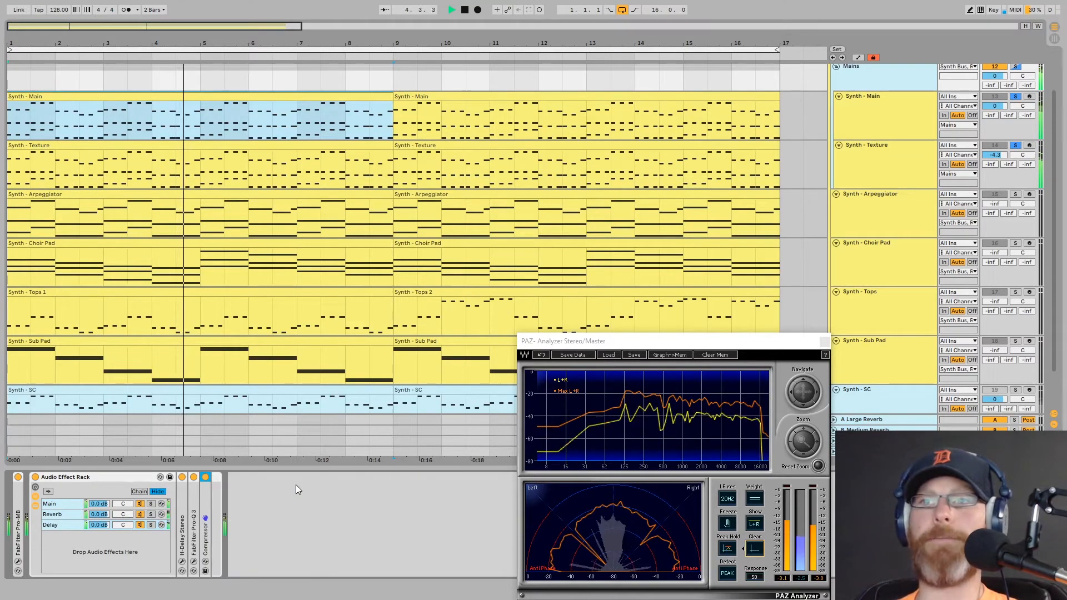
Step: Balance the rack with Delay at -1.8 dB and Reverb at about -6.8 dB, and clear the PAZ Analyzer's held peaks
left_click_drag(102, 525, 102, 561)
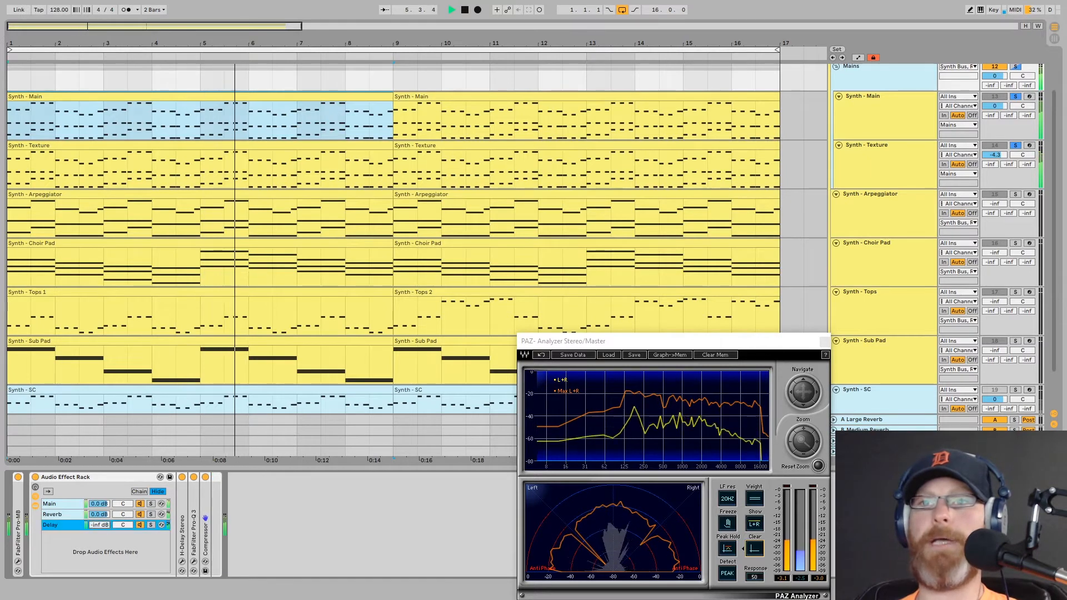
mouse_move(98, 514)
left_mouse_down()
mouse_move(99, 550)
mouse_move(100, 514)
left_mouse_up()
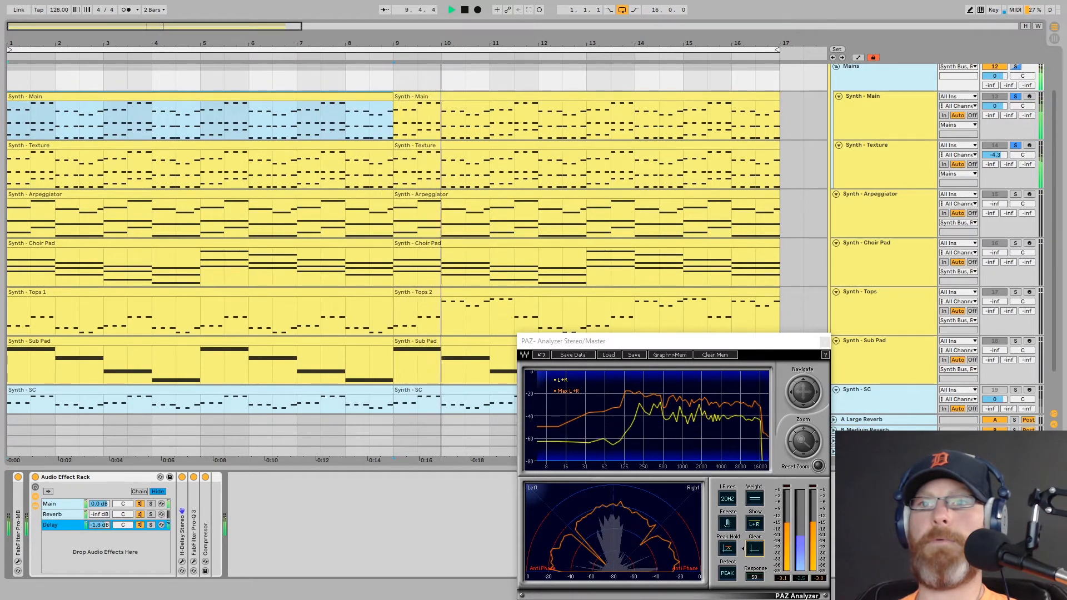
left_click(99, 514)
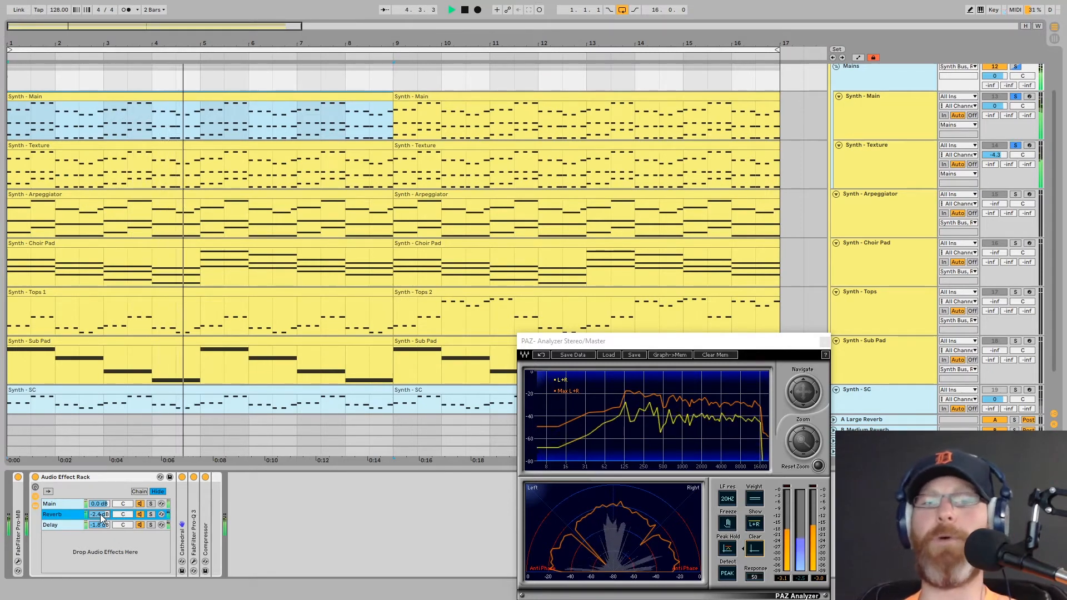
left_click_drag(101, 518, 102, 514)
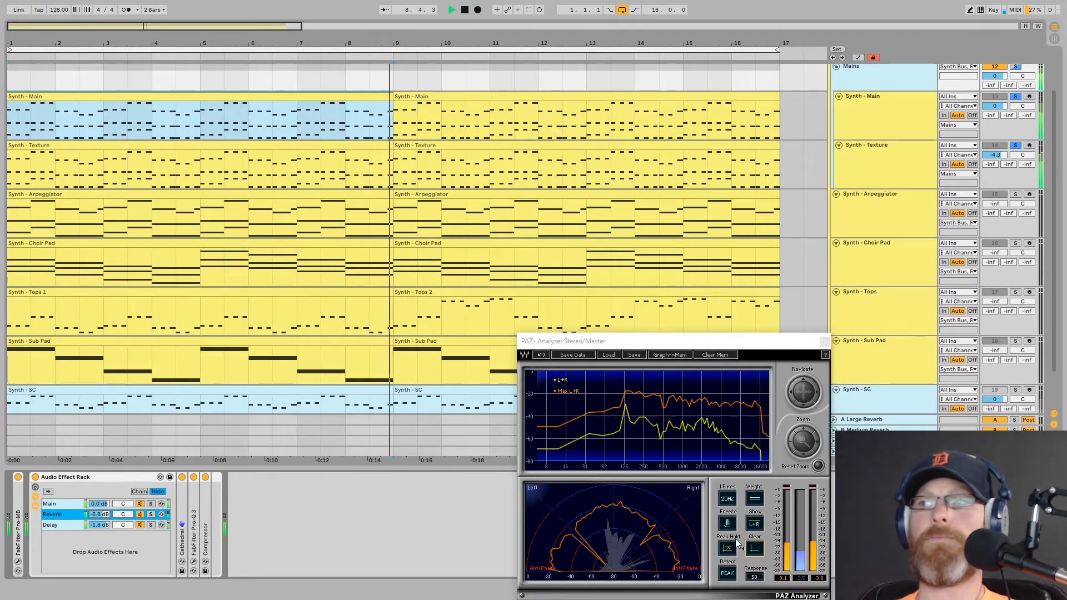
left_click(755, 549)
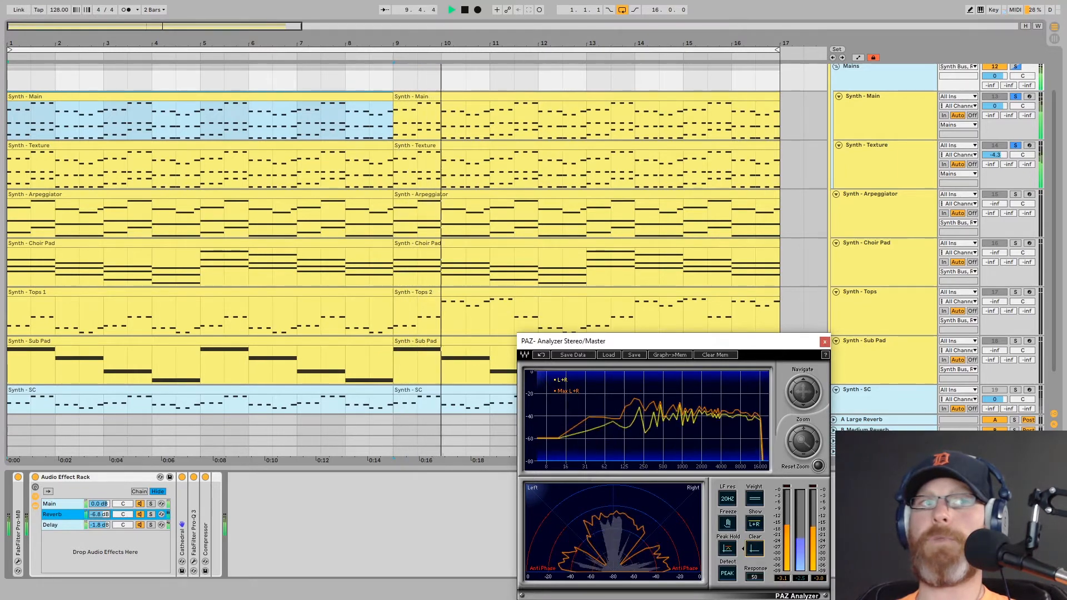
Step: Add FabFilter Saturn after the Audio Effect Rack on the Mains group
left_click(181, 524)
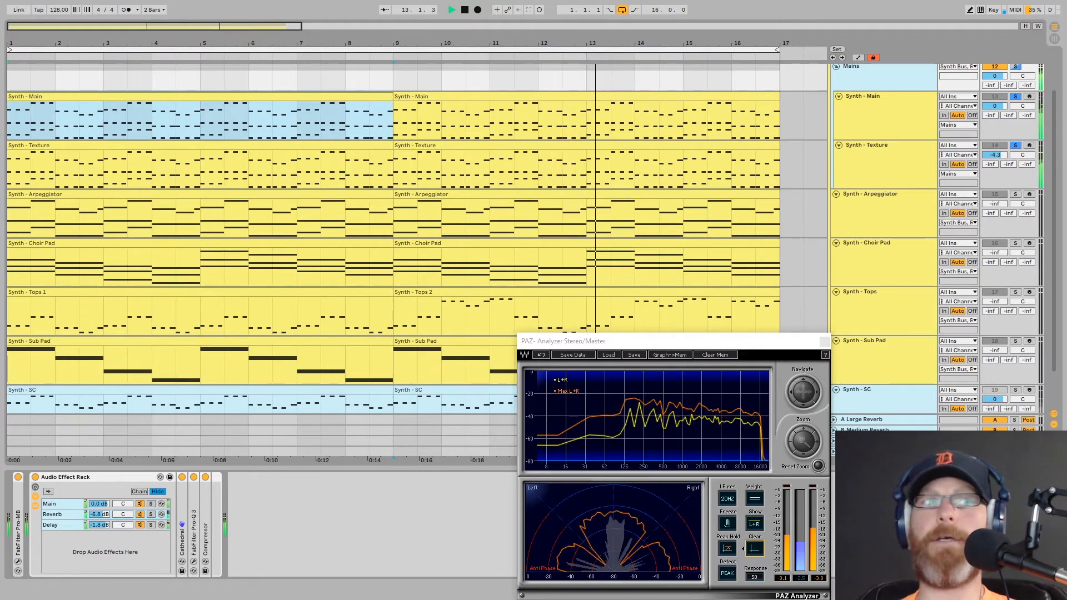
left_click_drag(0, 548, 280, 548)
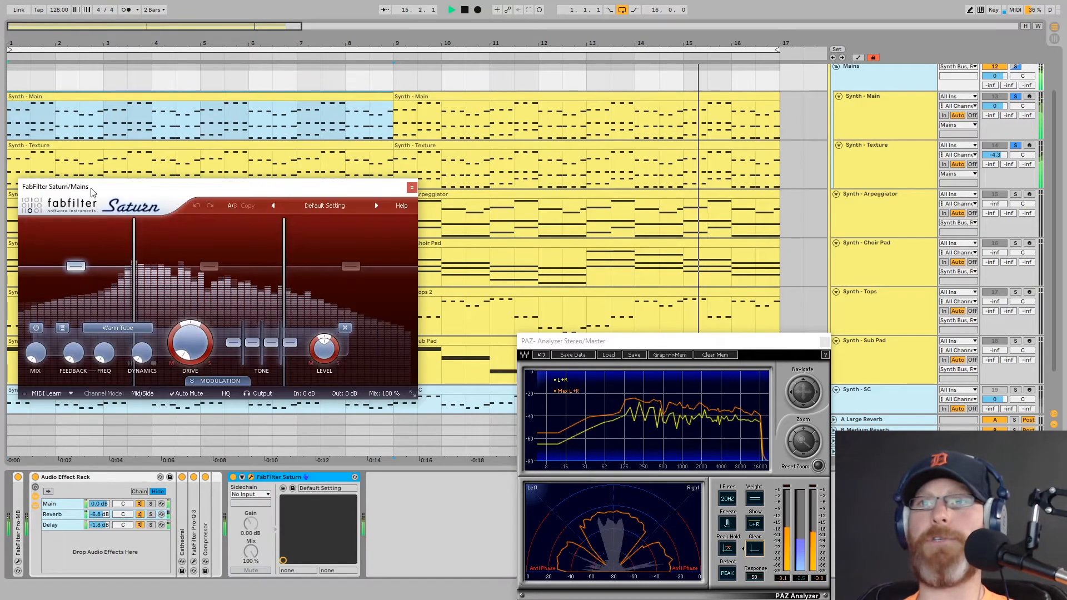
Step: Set the drive of Saturn's middle band to about 78%, raise its dynamics and mid tone slightly, and clear the PAZ Analyzer's held peaks
left_click_drag(92, 189, 84, 229)
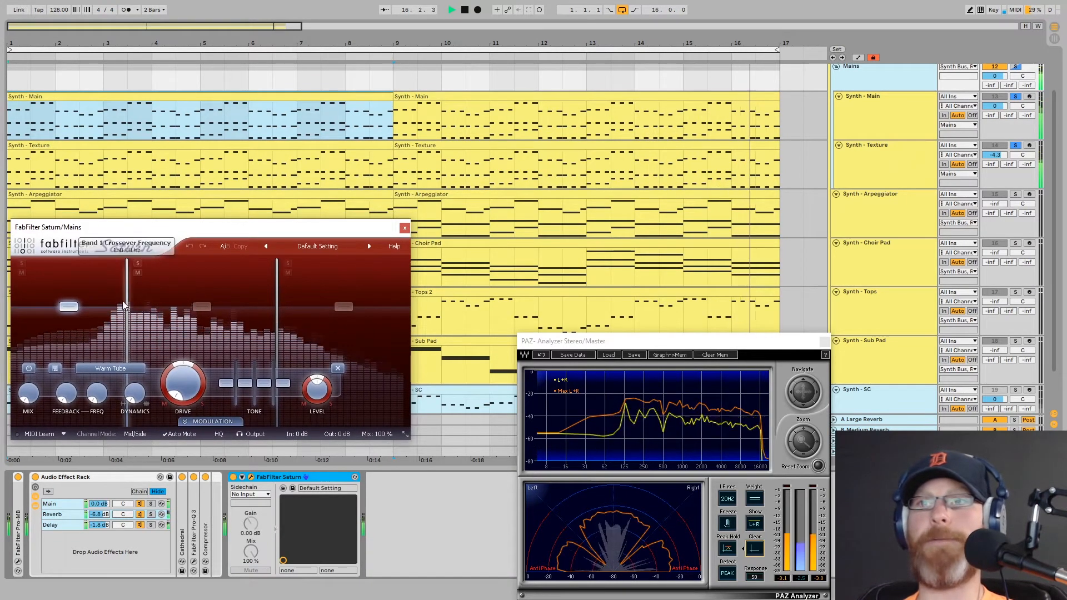
left_click(202, 307)
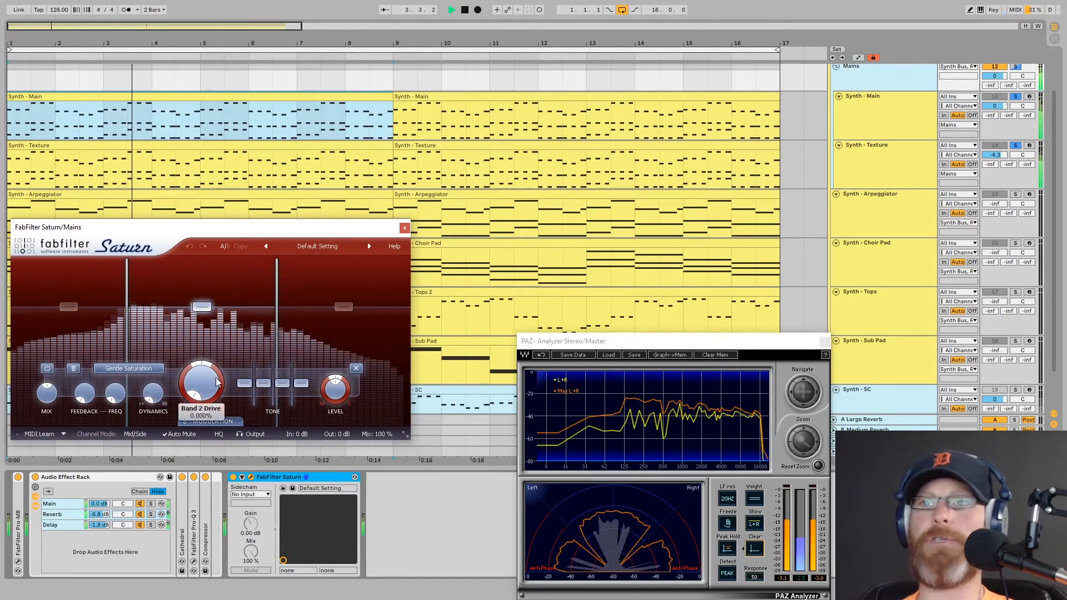
left_click(324, 478)
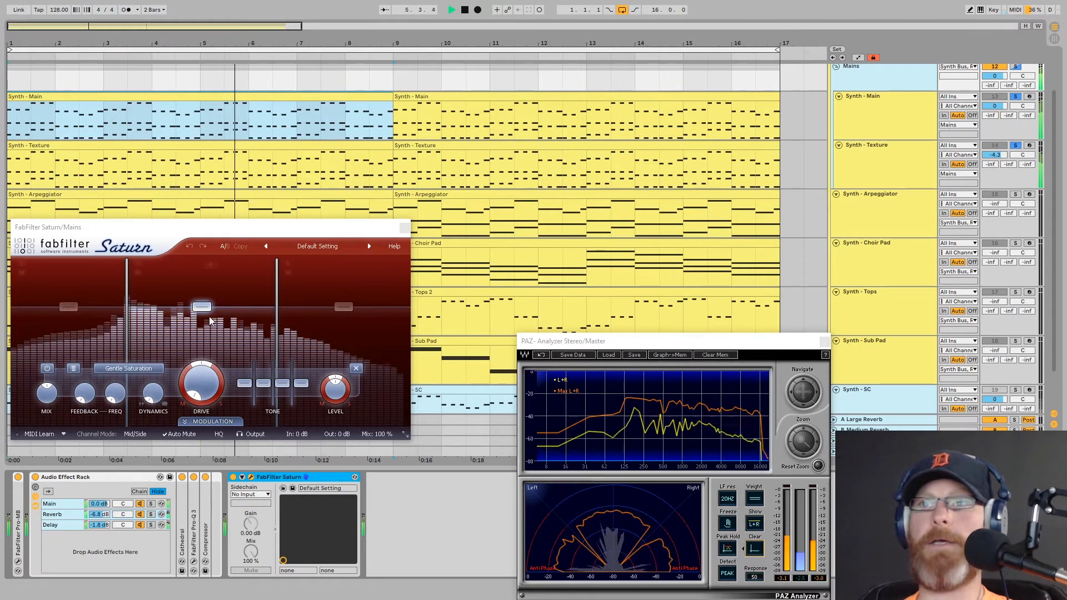
left_click_drag(153, 395, 214, 292)
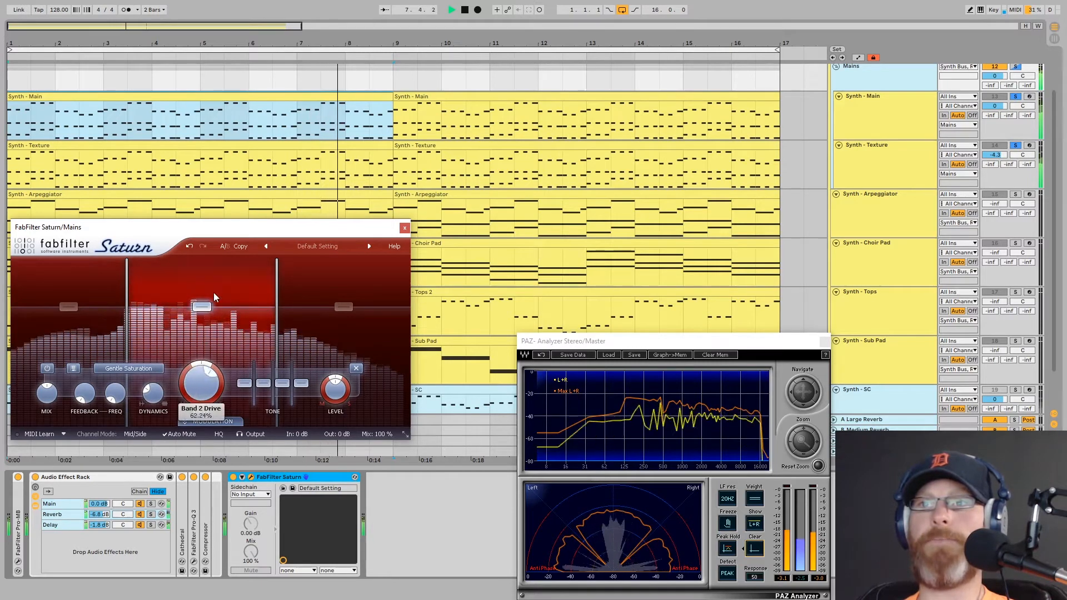
left_click_drag(263, 382, 261, 382)
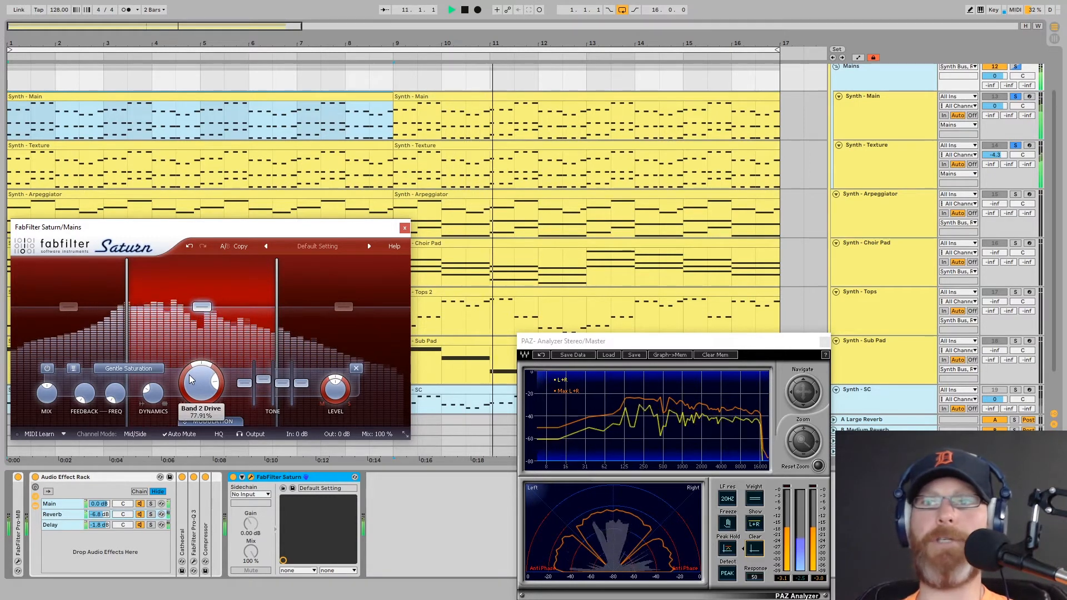
left_click(749, 552)
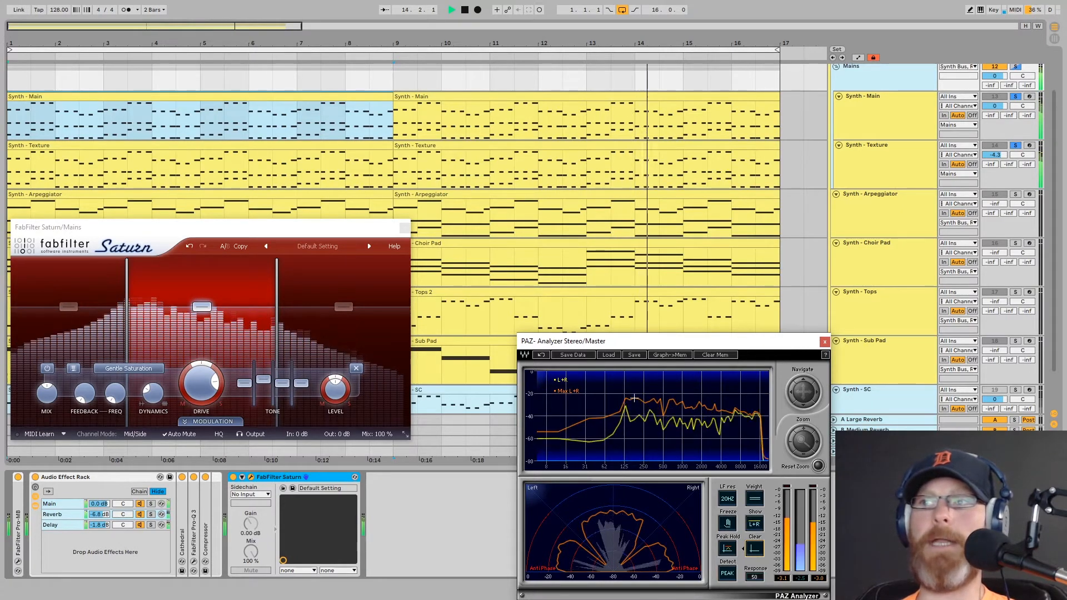
Step: Raise the drive, dynamics, mid tone and level of Saturn's high band and set its presence to about +1.08 dB
left_click(359, 328)
left_click_drag(228, 383, 256, 276)
left_click_drag(195, 394, 195, 351)
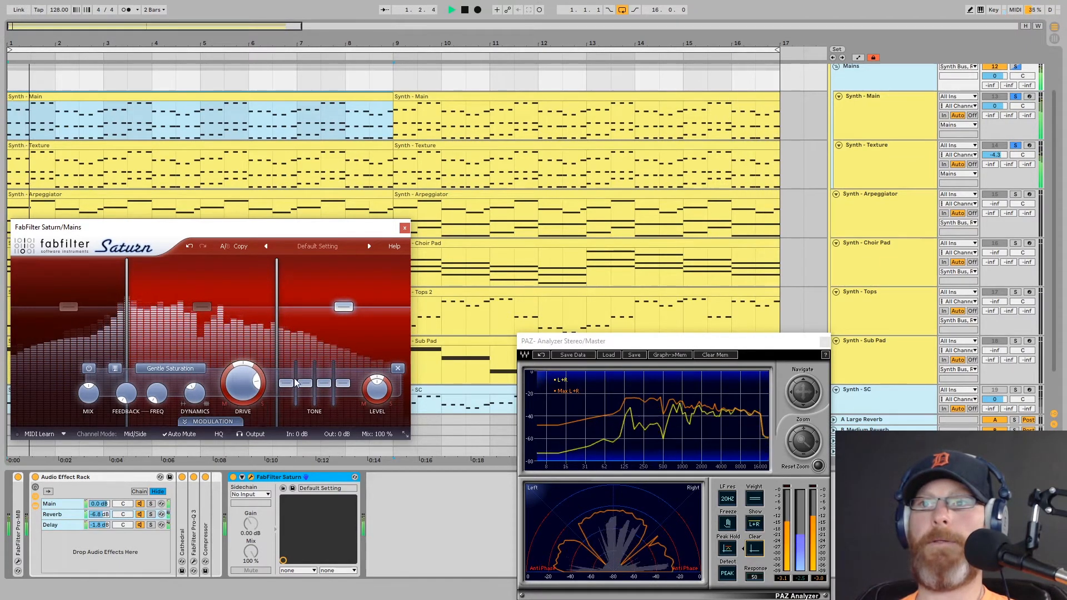
left_click_drag(305, 384, 373, 378)
mouse_move(374, 390)
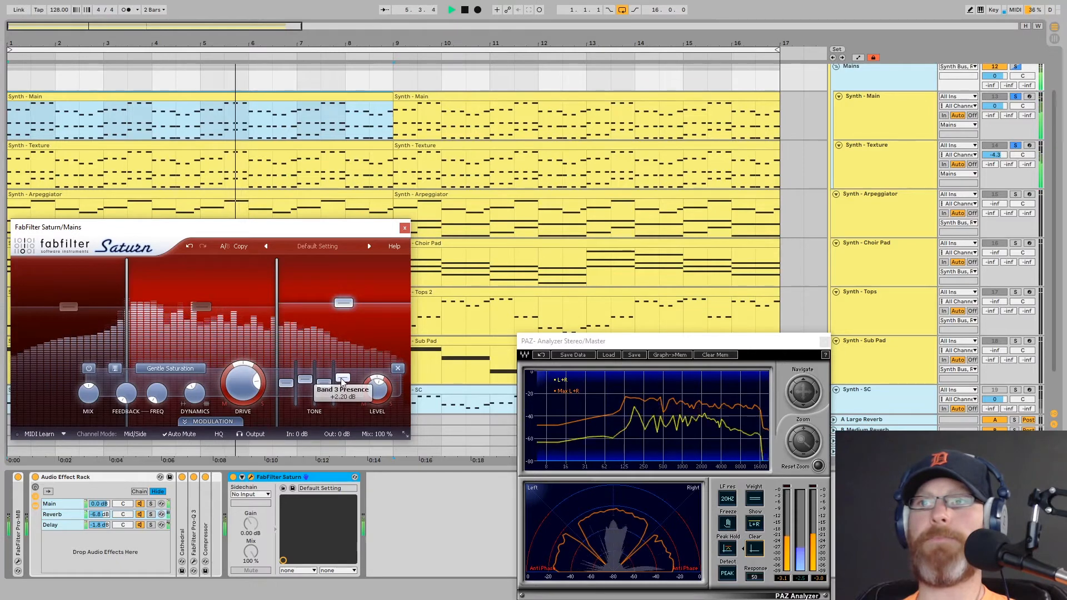
left_click_drag(340, 380, 340, 382)
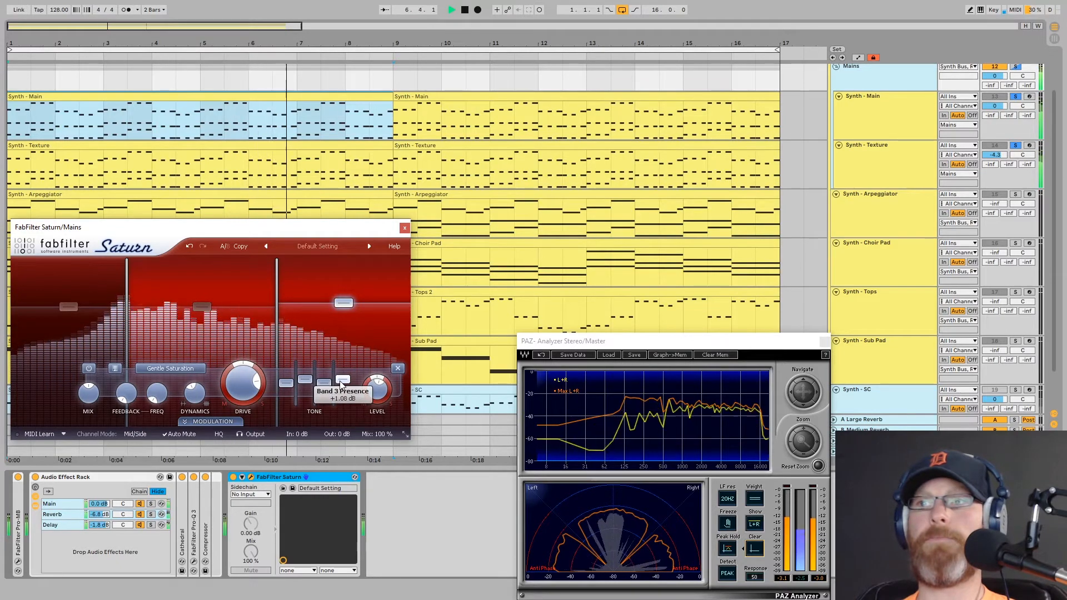
Step: Review the settings of Saturn's middle and low bands and close the plug-in window
left_click(200, 307)
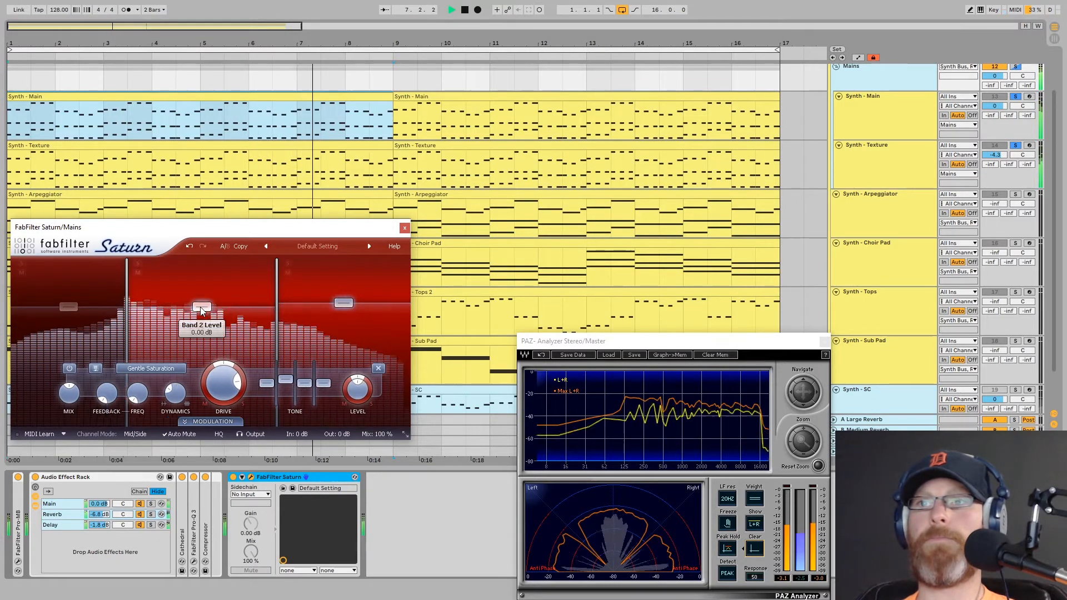
left_click(69, 307)
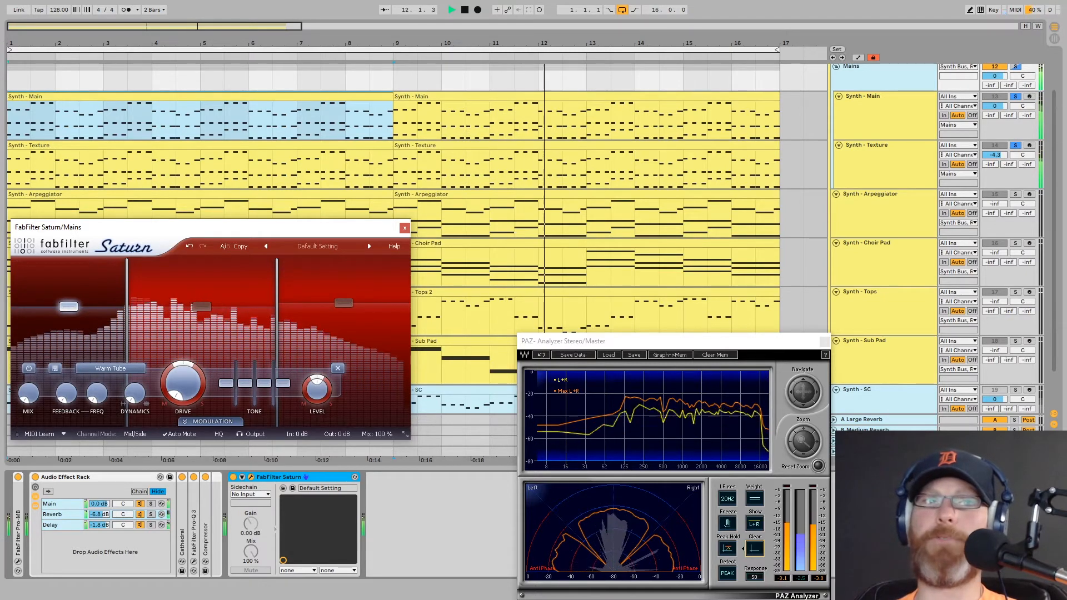
left_click(409, 233)
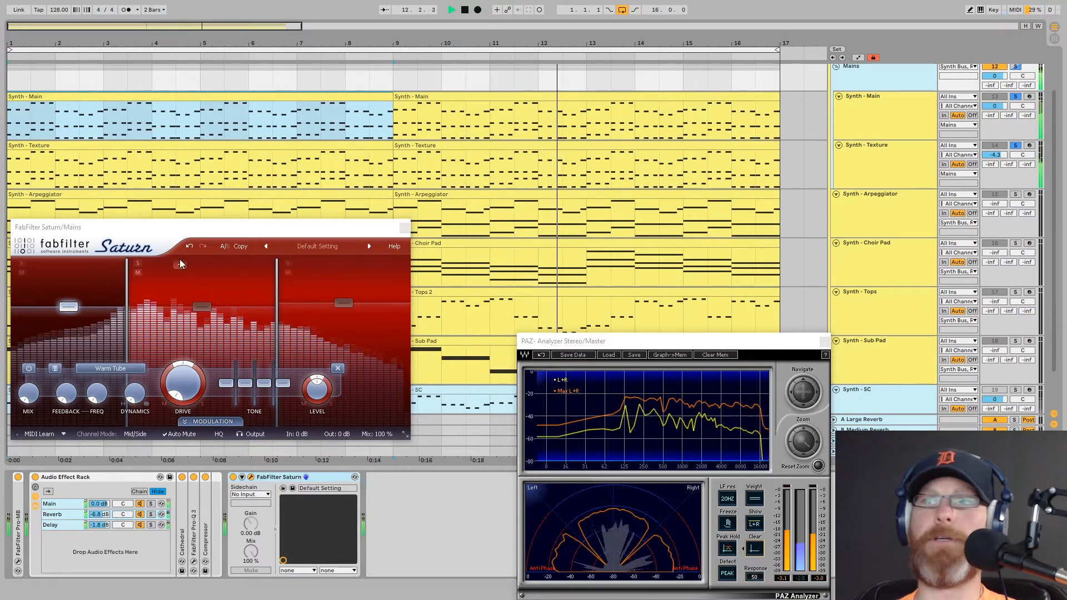
left_click(407, 233)
Step: Compare the mixer levels and device chains of the Mains group, Synth - Main and Synth - Texture, and return to the arrangement
scroll(665, 232, "up", 3)
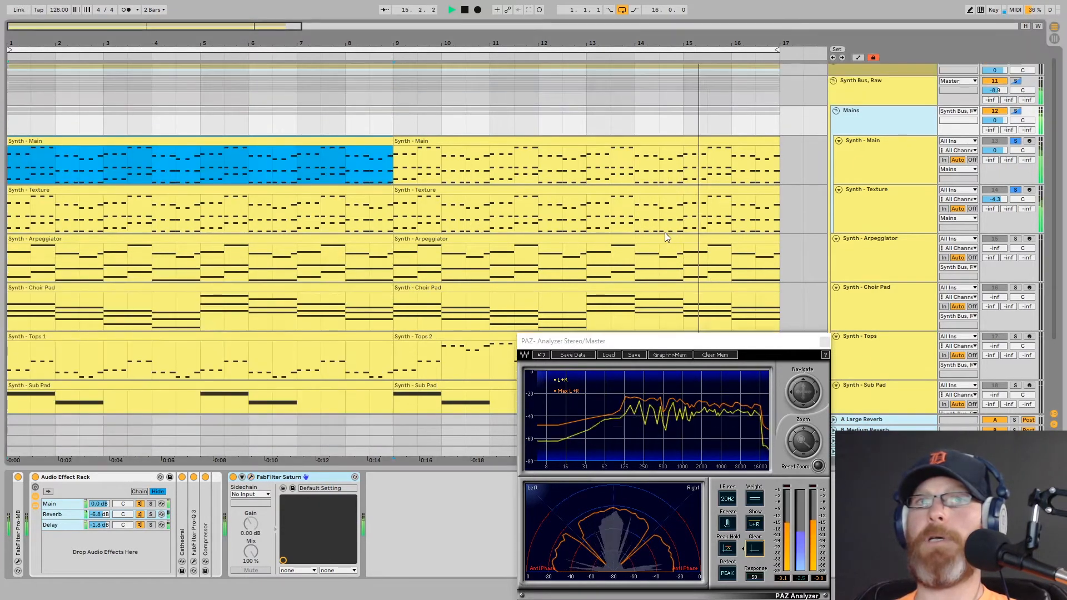
left_click(863, 128)
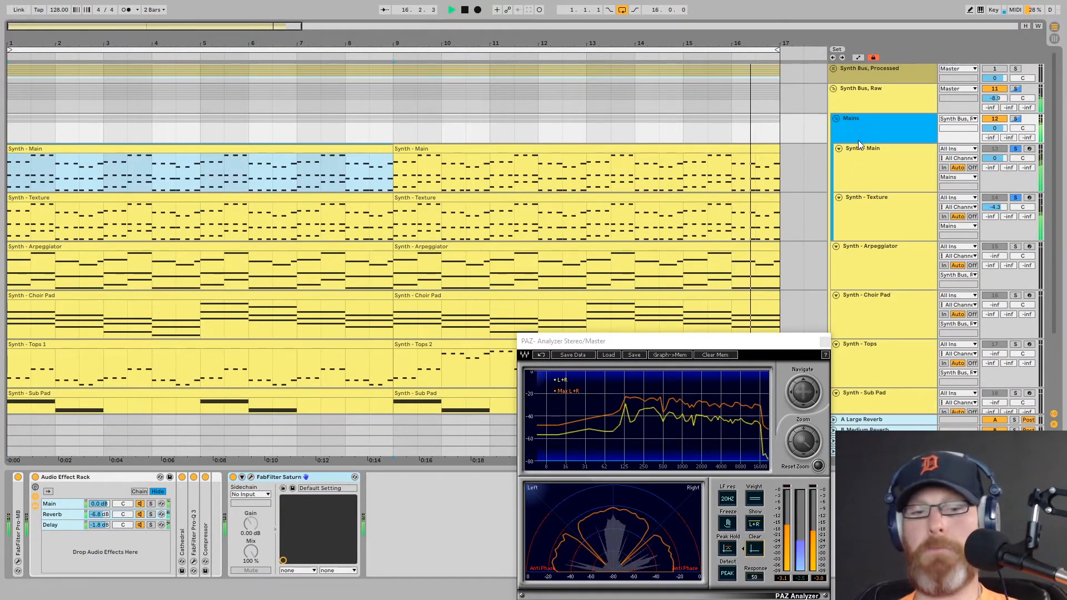
key("Tab")
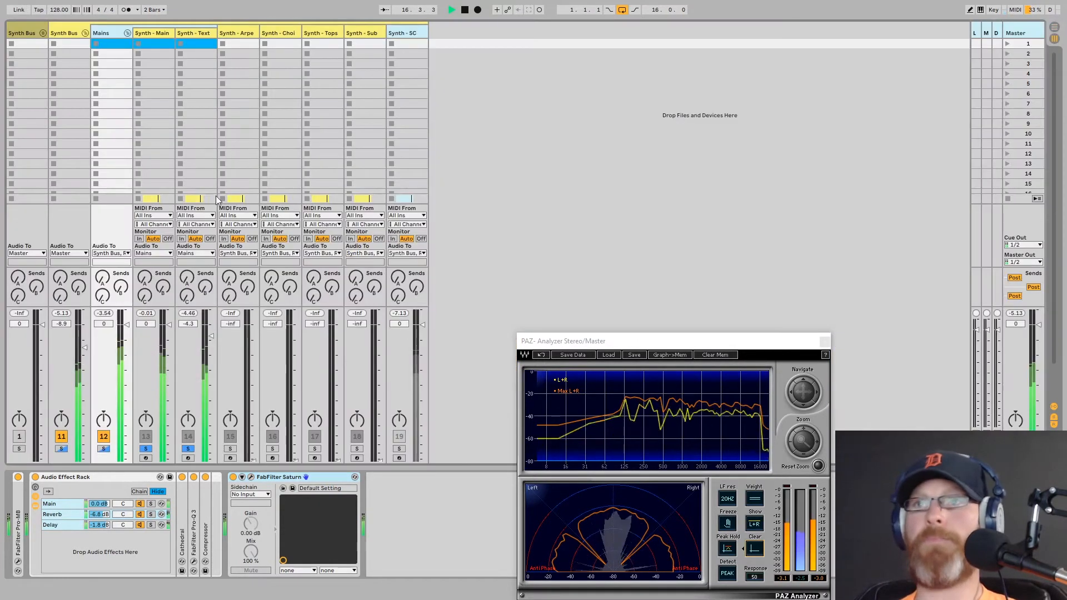
left_click(114, 33)
left_click(149, 31)
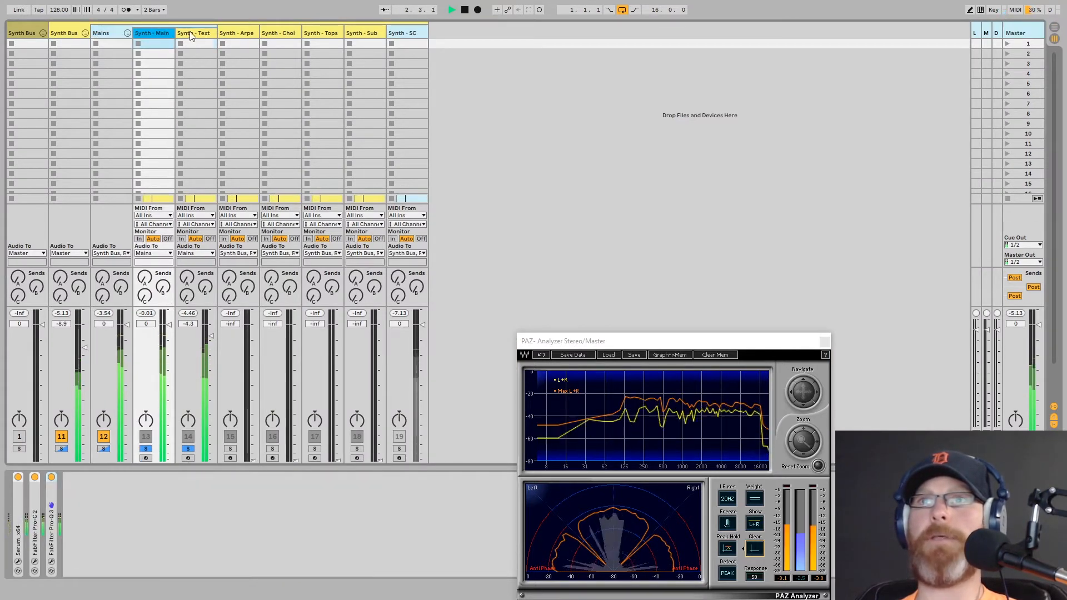
left_click(190, 32)
left_click(112, 31)
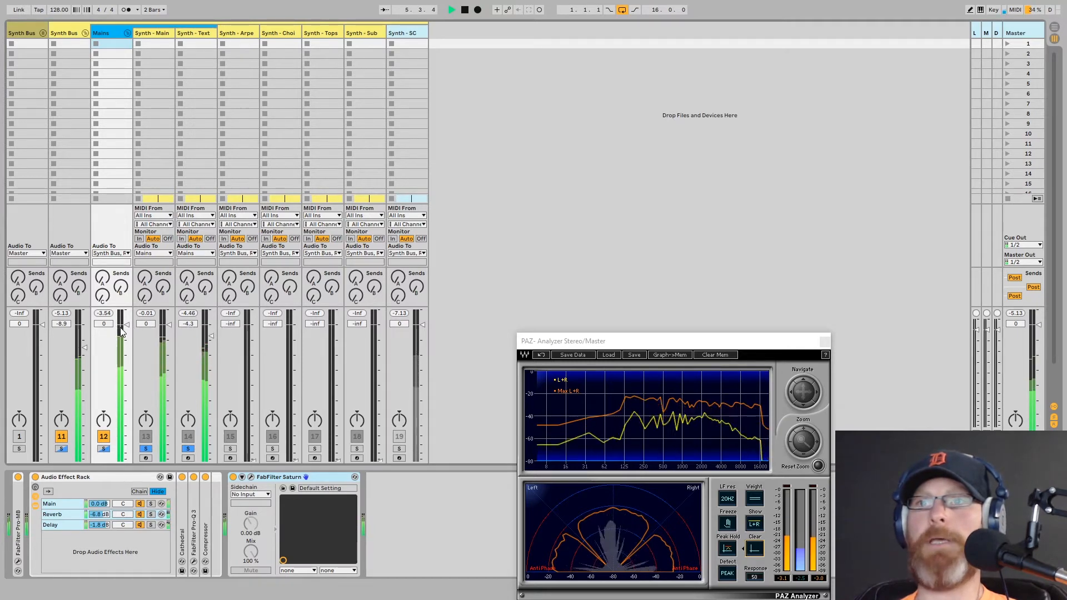
key("Tab")
Step: Add an L2 Stereo limiter after Saturn on the Mains group, load the Solitude Studios Peak preset, and fold the device
double_click(276, 478)
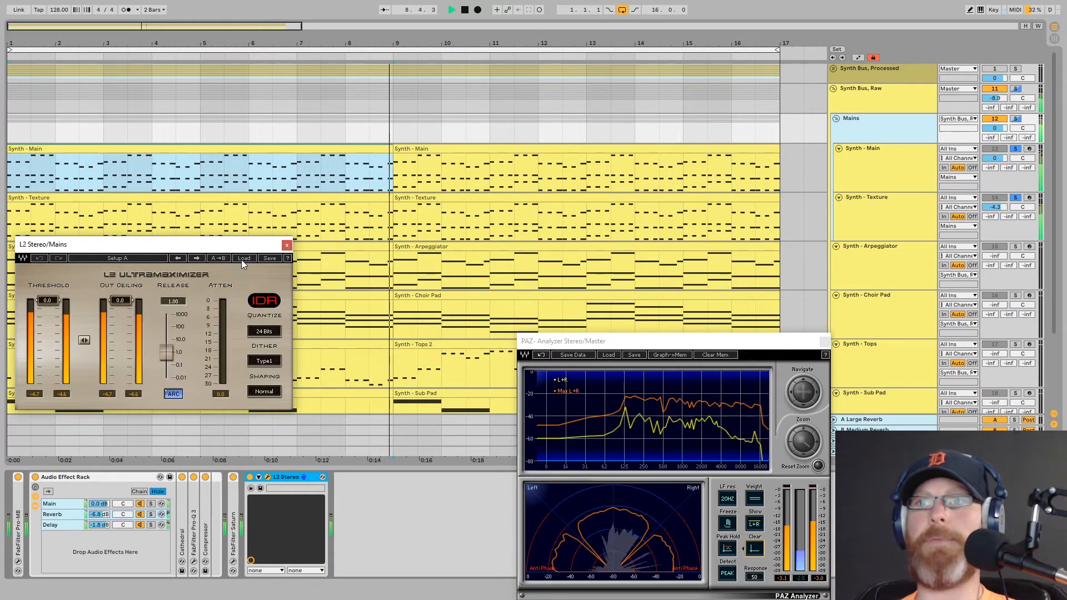
left_click(242, 258)
left_click(290, 460)
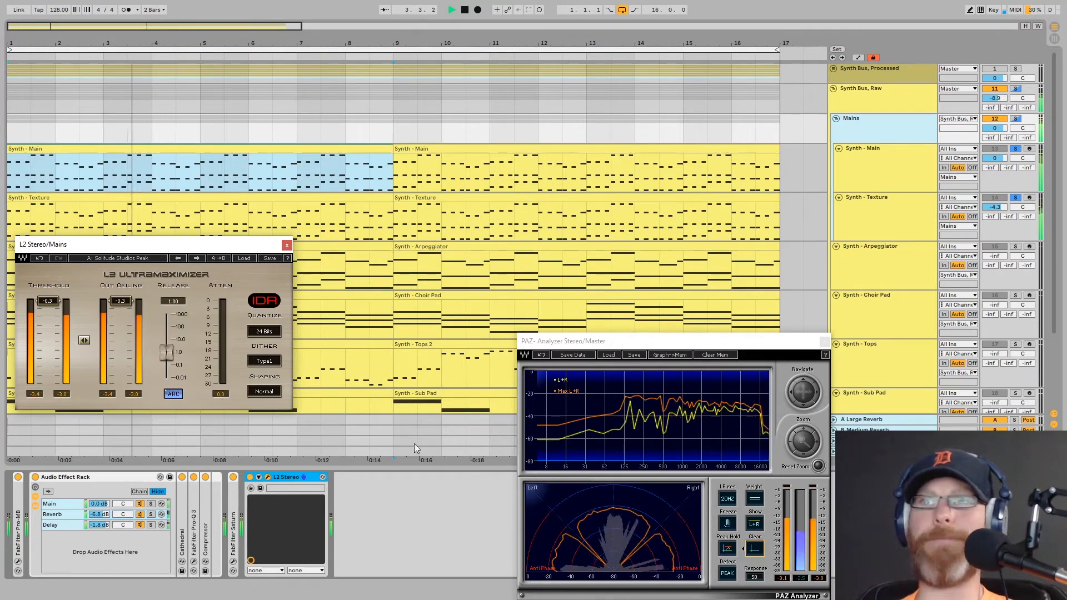
left_click_drag(222, 252, 220, 299)
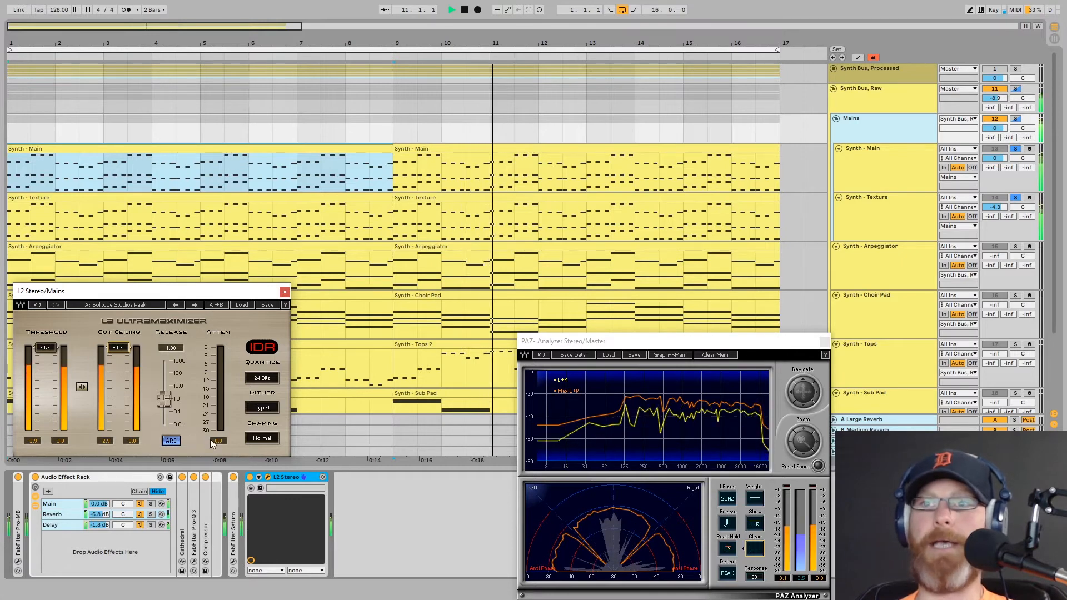
left_click(284, 291)
double_click(295, 478)
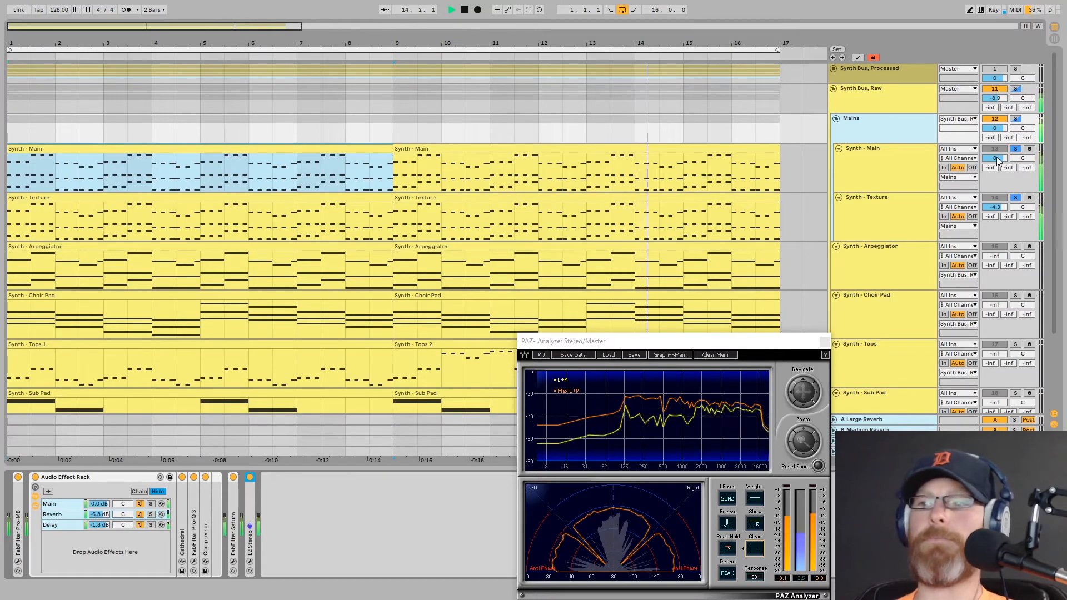
Step: Stop the looped playback and fold the Synth - Main and Synth - Texture tracks
key("ctrl+l")
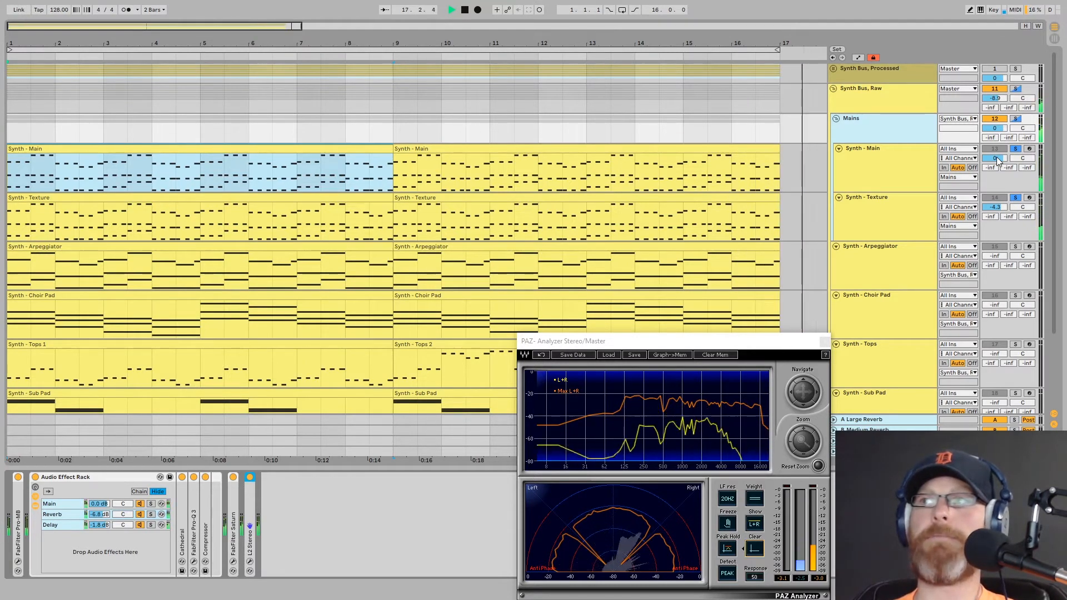
key("space")
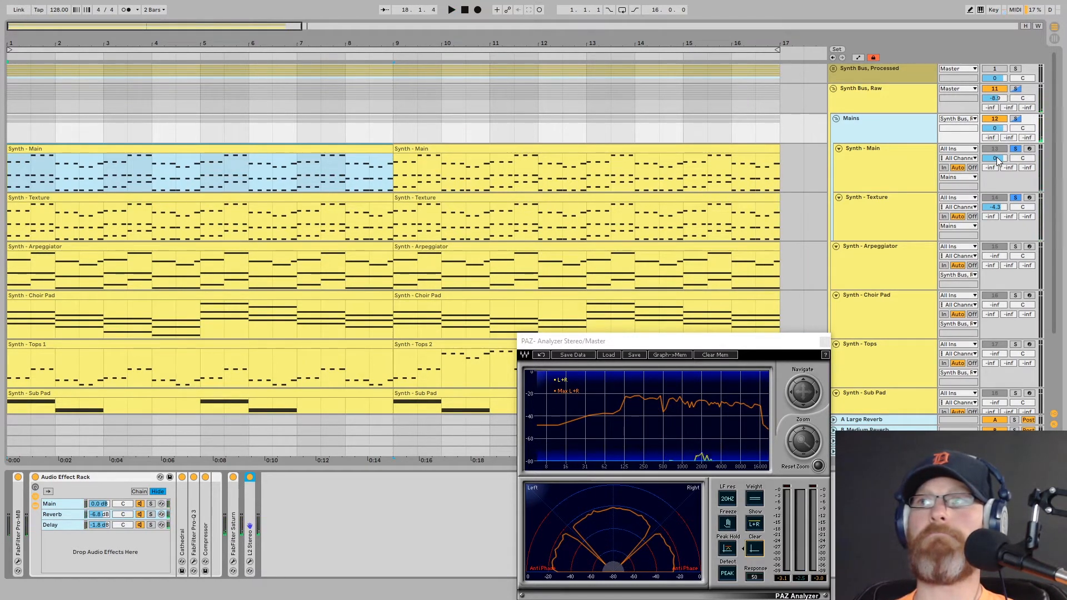
left_click(837, 149)
left_click(839, 159)
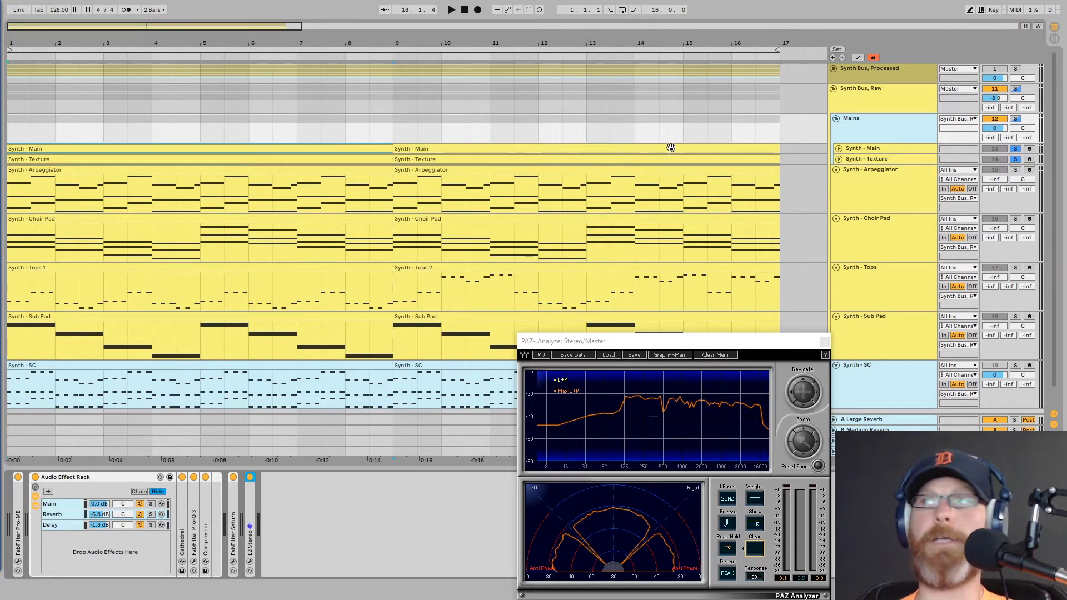
Step: Solo the Synth - Arpeggiator track, set its volume to 0 dB, and play it back
left_click(869, 189)
left_click(1014, 170)
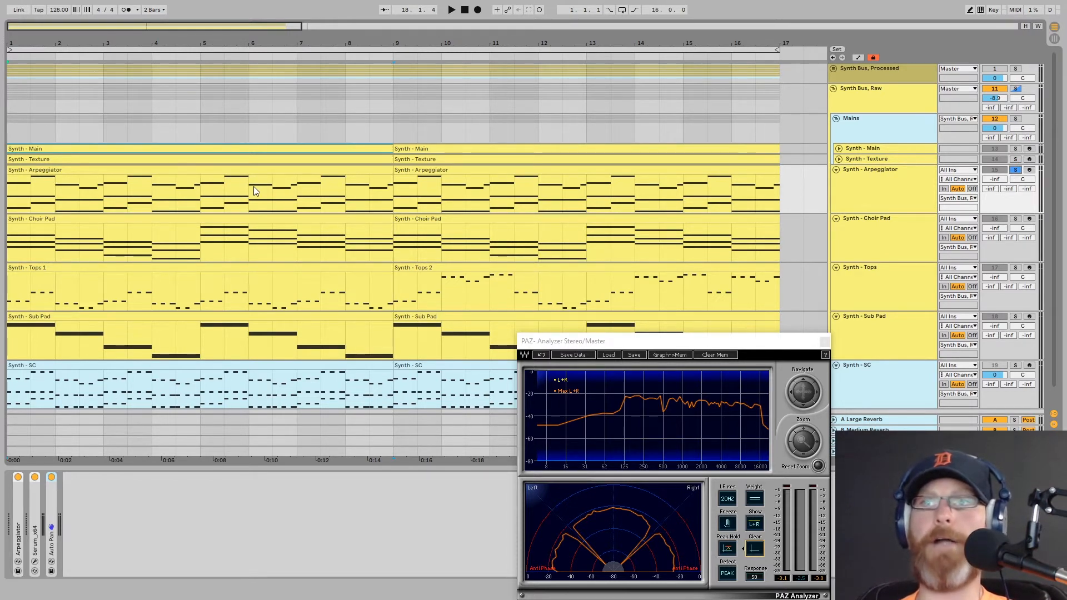
left_click(107, 168)
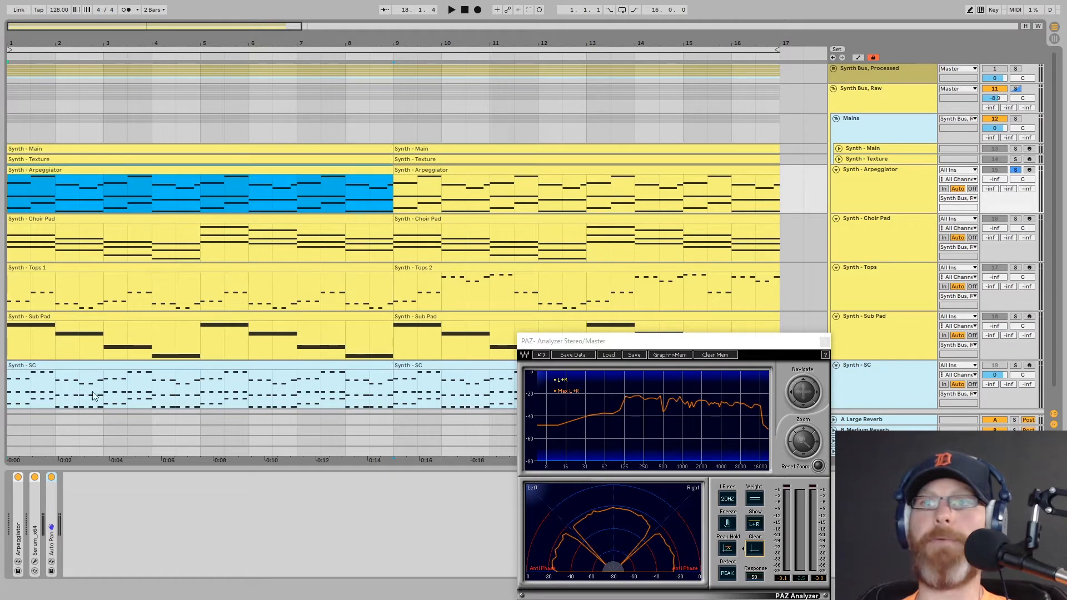
left_click(906, 185)
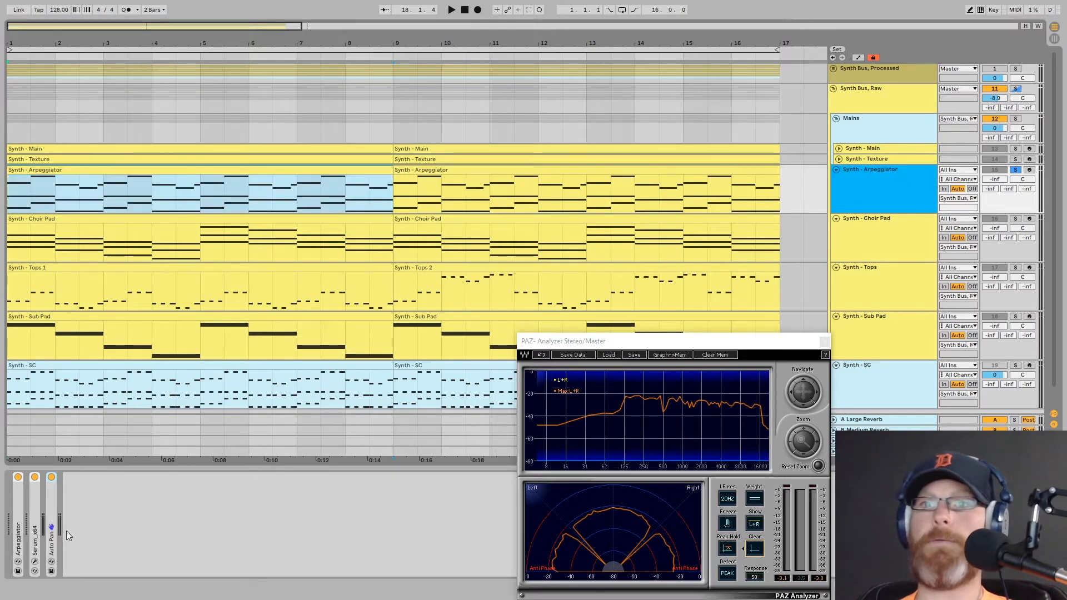
key("space")
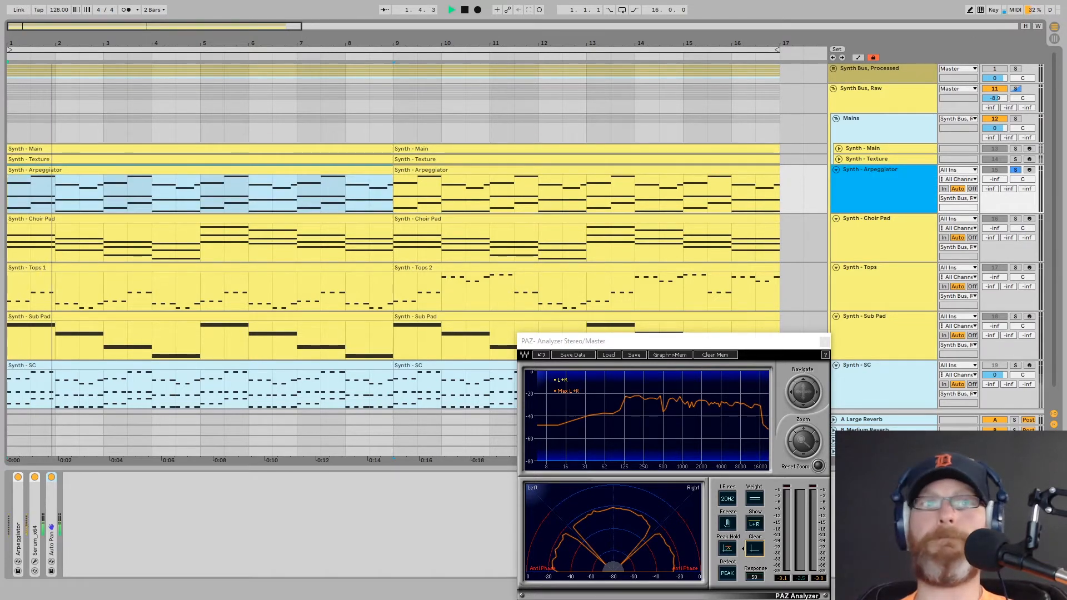
key("space")
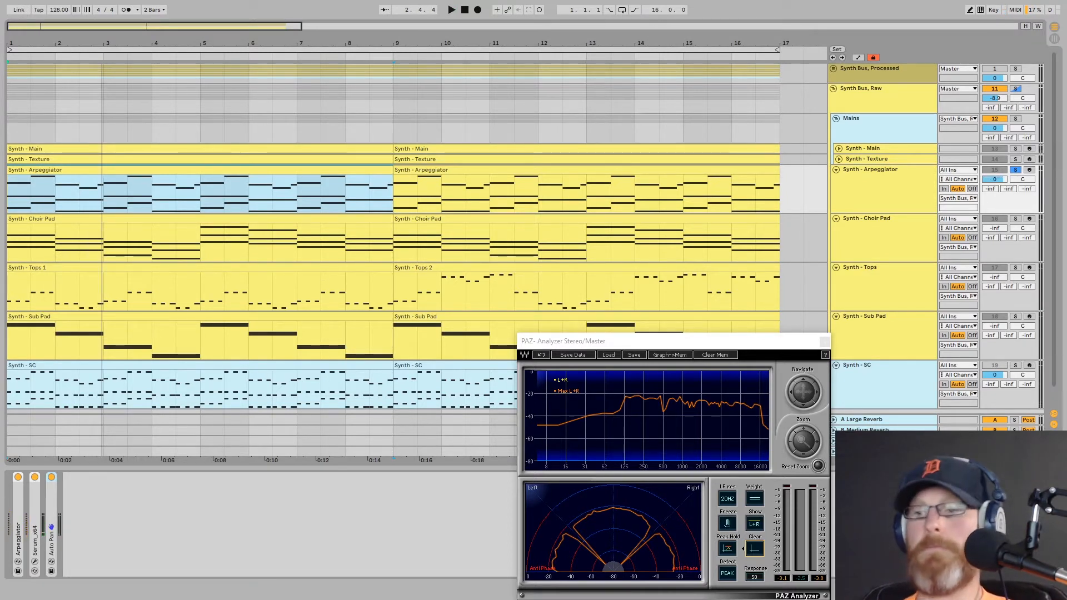
key("space")
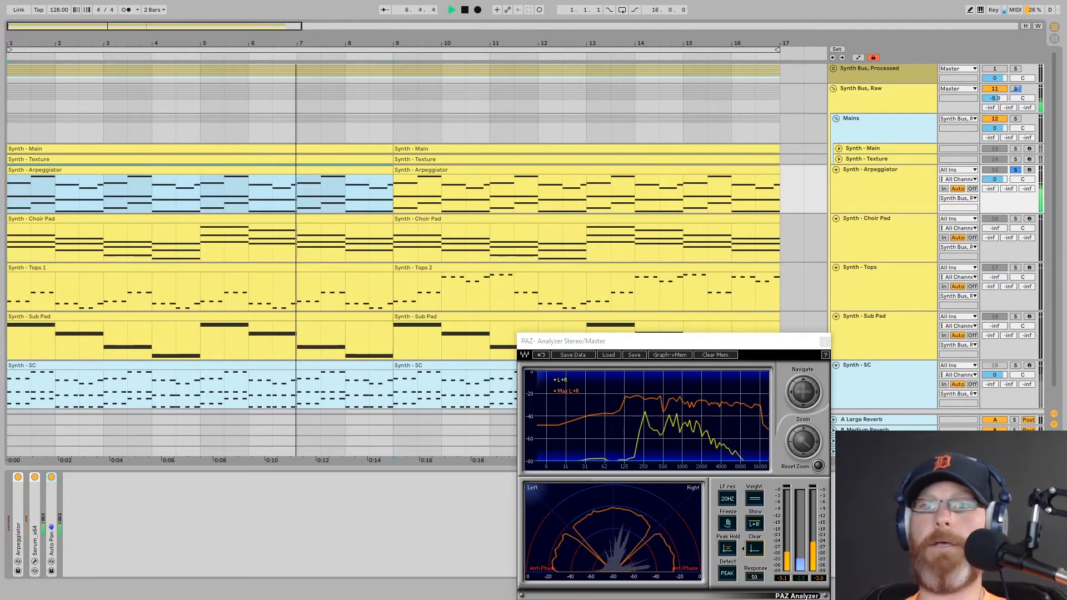
Step: Examine the Auto Pan, Arpeggiator and Serum settings on the Synth - Arpeggiator track
double_click(52, 517)
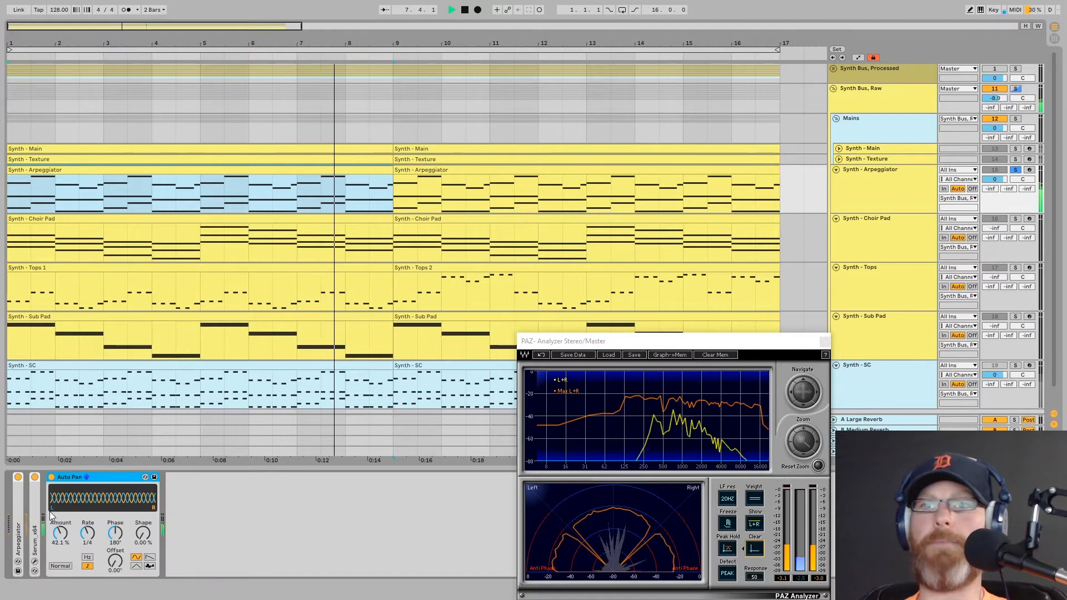
double_click(92, 476)
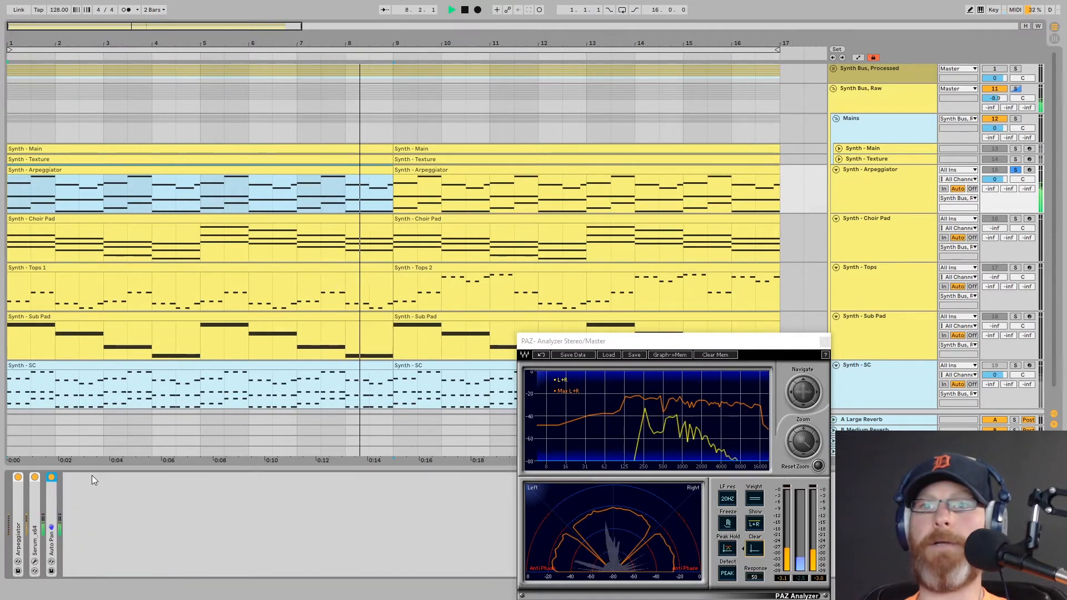
double_click(20, 529)
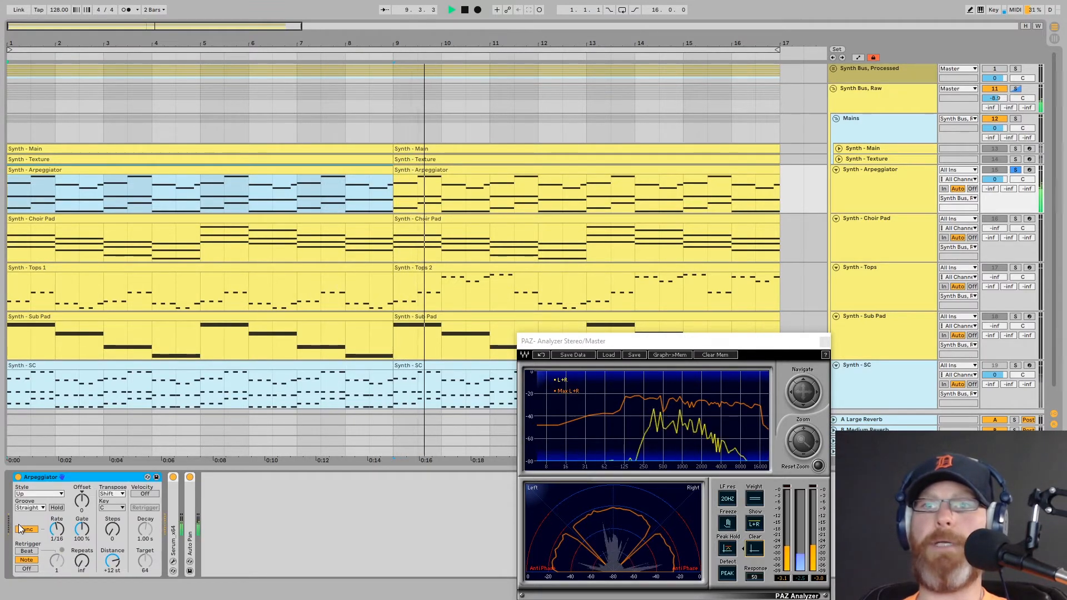
double_click(61, 478)
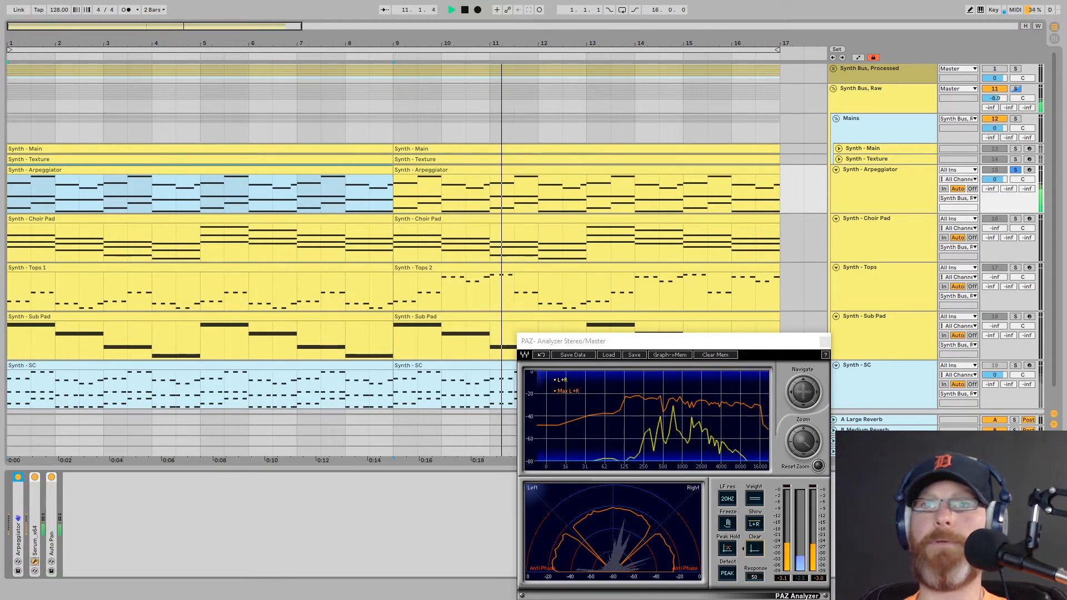
left_click(34, 561)
left_click_drag(232, 133, 387, 164)
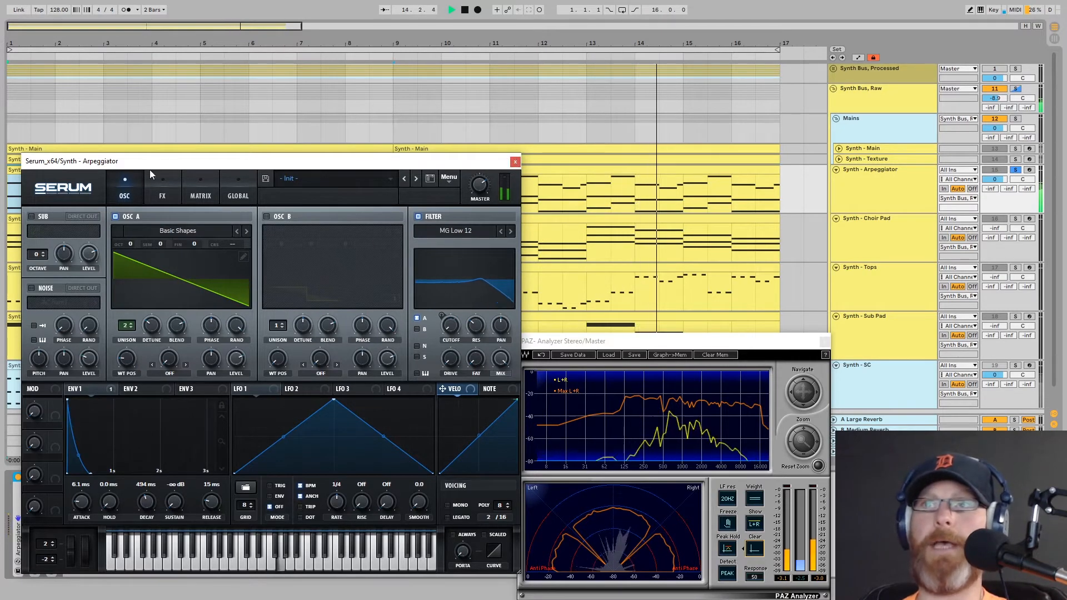
Step: Check Serum's effects page on the Synth - Arpeggiator track, close the synth window, and briefly replay the dry part
left_click(166, 179)
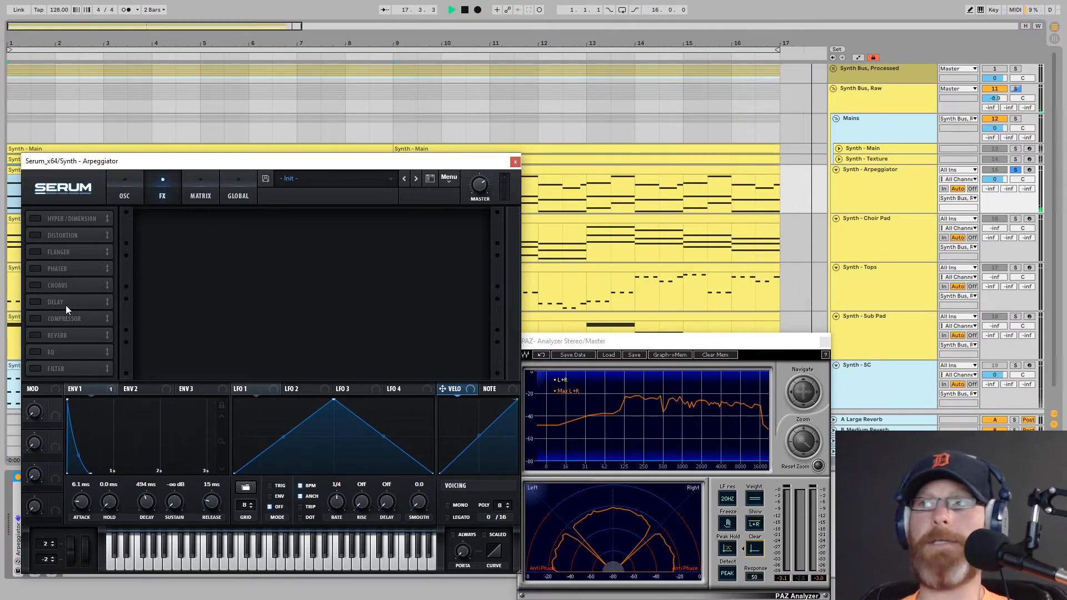
key("space")
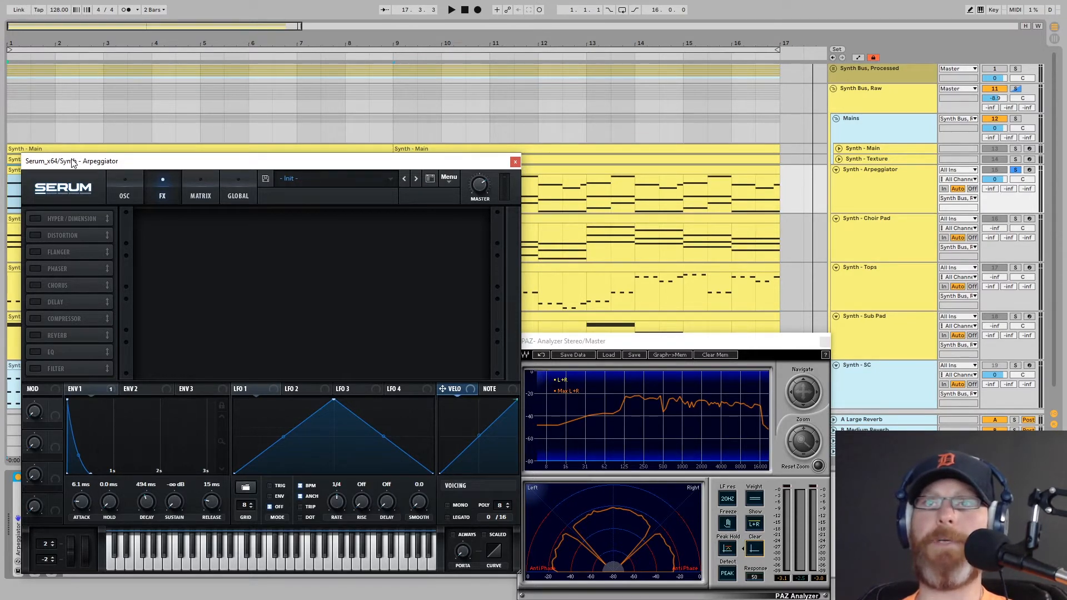
left_click_drag(74, 162, 65, 162)
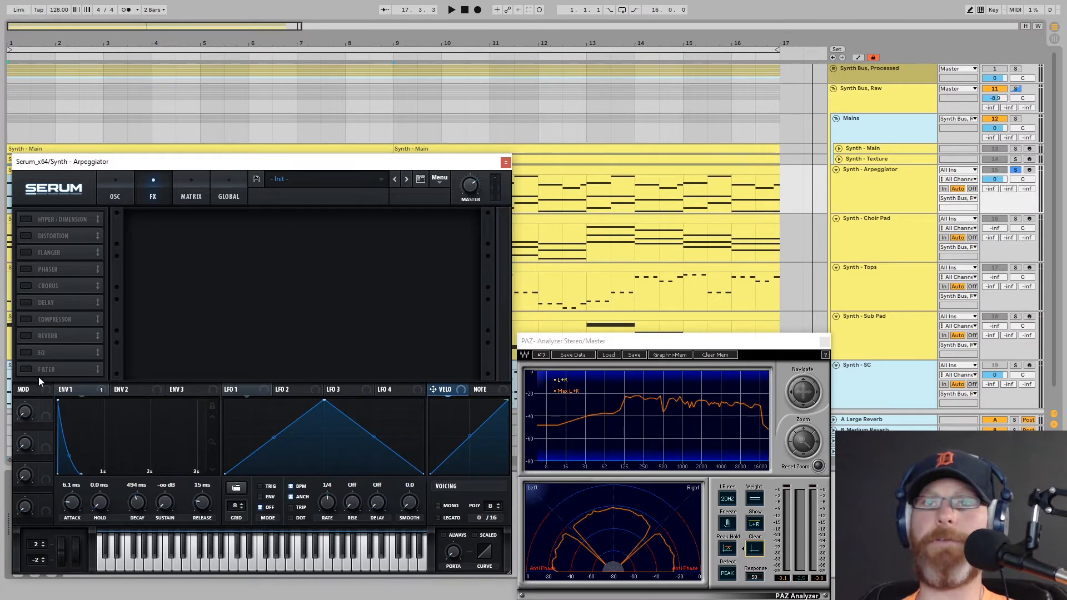
left_click(506, 162)
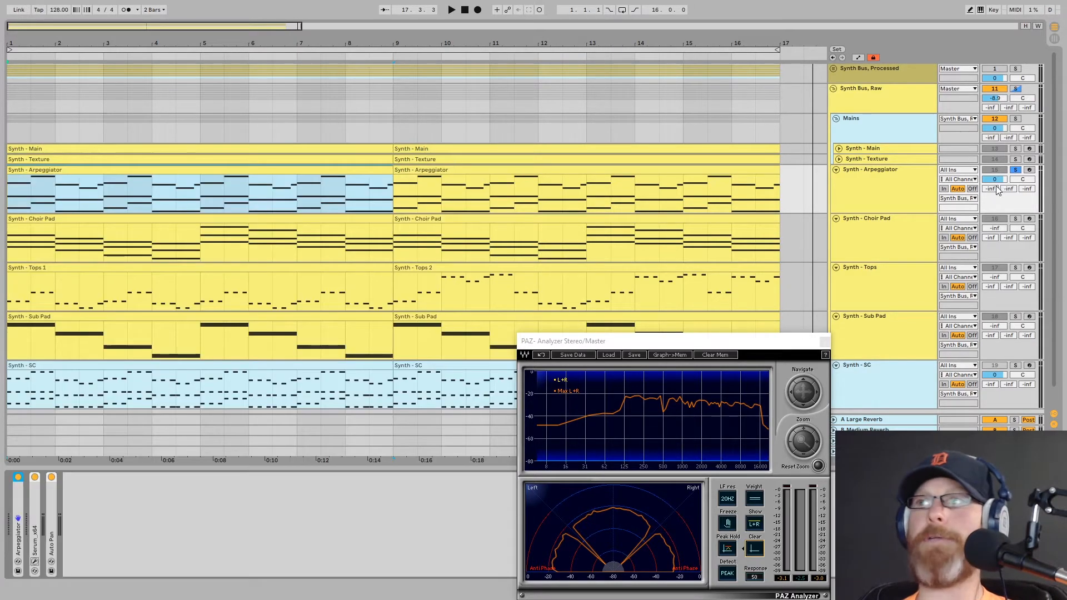
key("space")
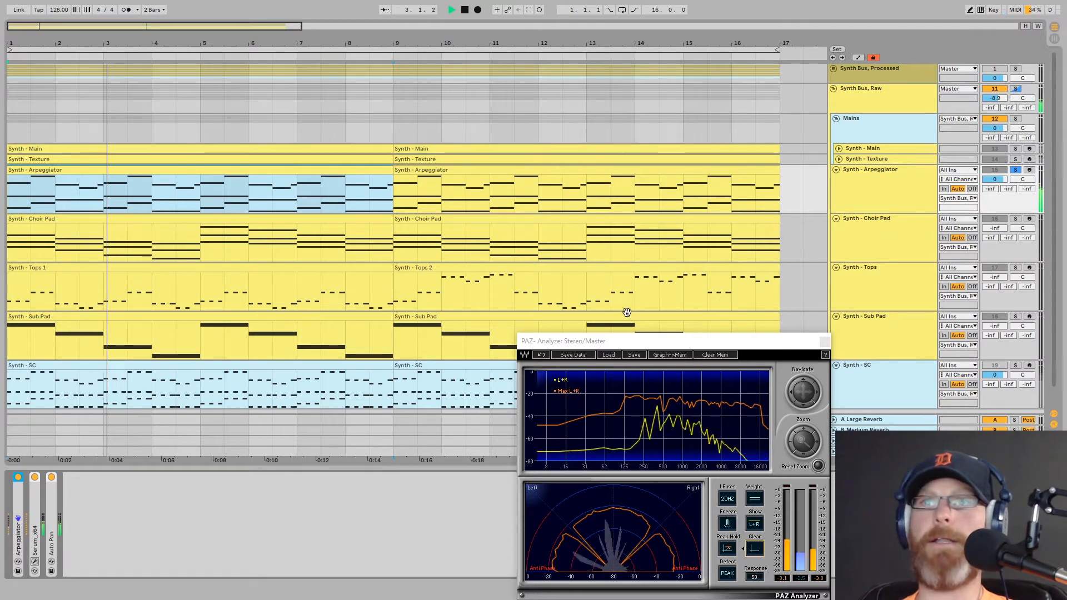
key("space")
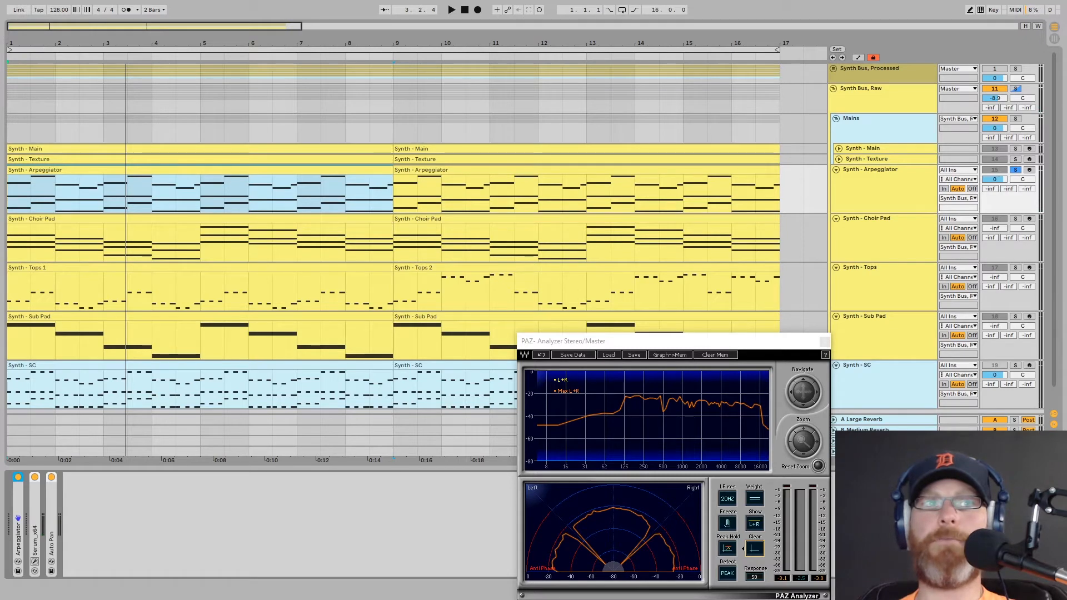
Step: Insert FabFilter Pro-C 2 after Auto Pan on the Synth - Arpeggiator track and start looped playback
left_click_drag(0, 527, 124, 526)
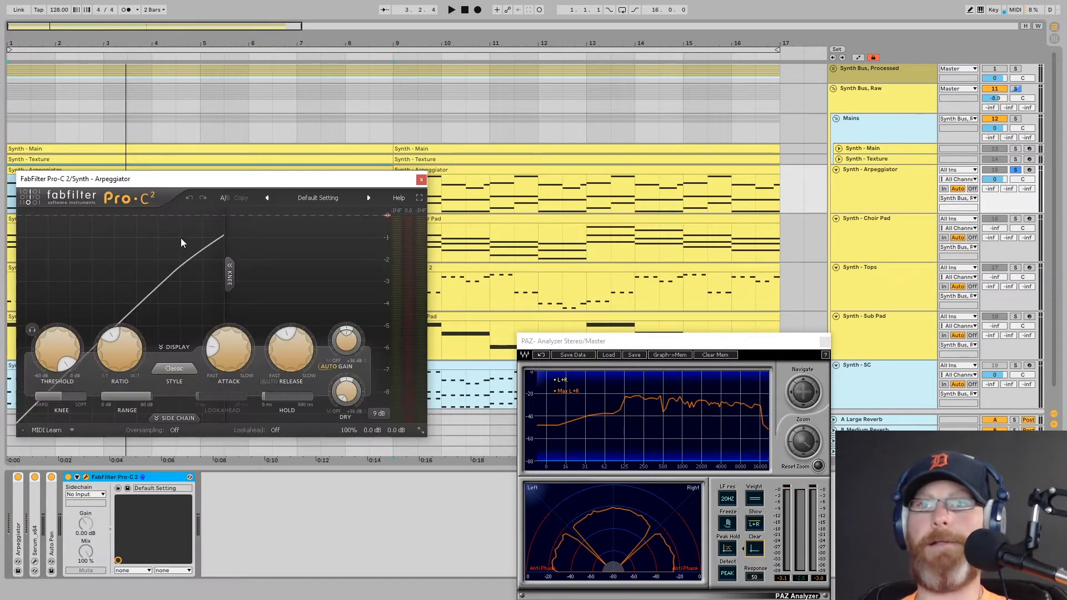
mouse_move(219, 349)
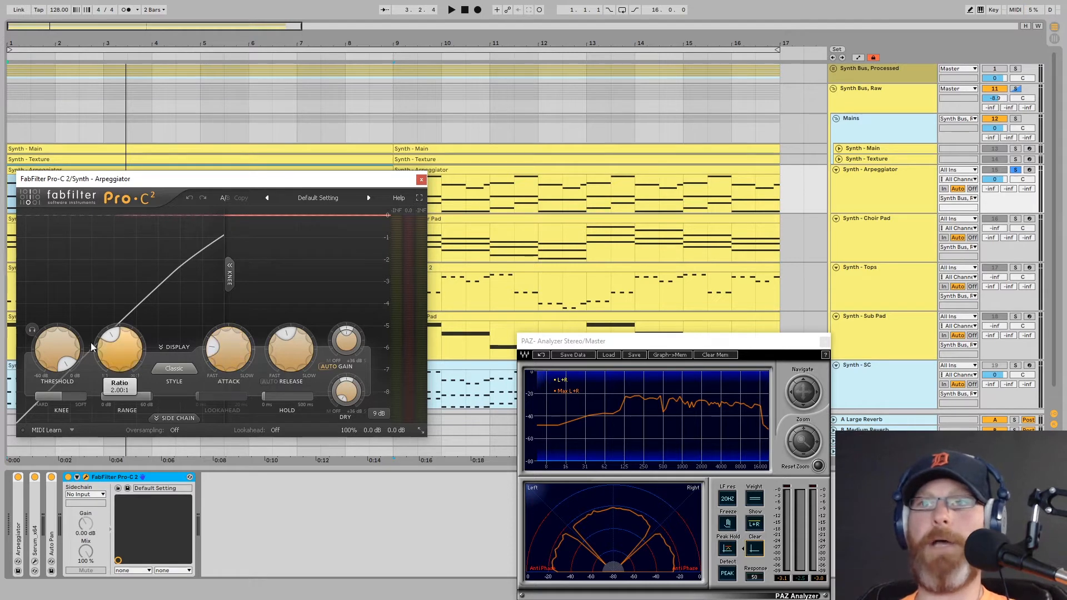
mouse_move(58, 344)
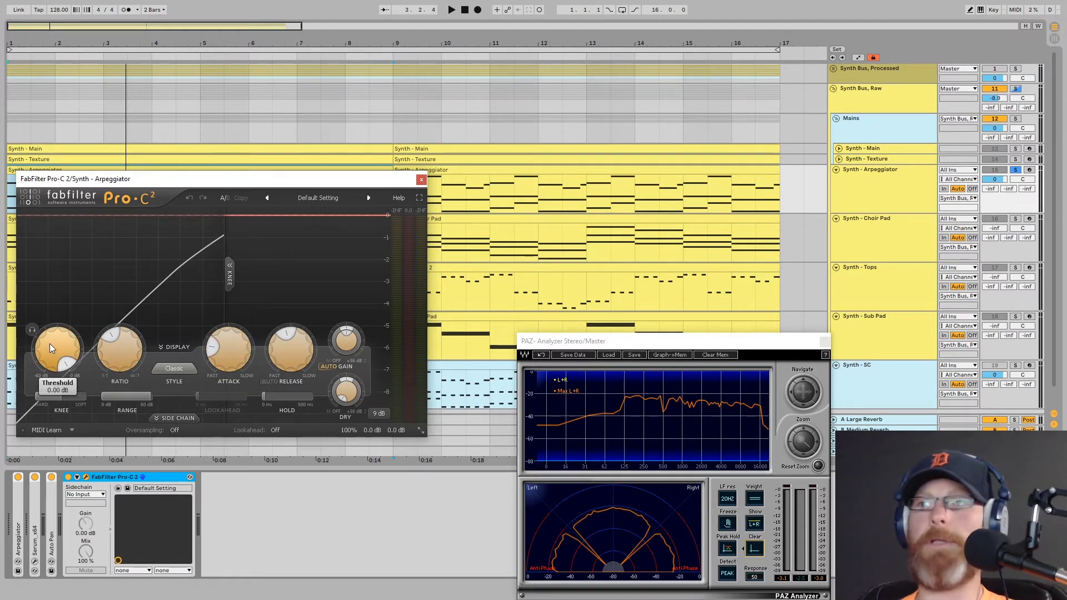
key("ctrl+l")
key("space")
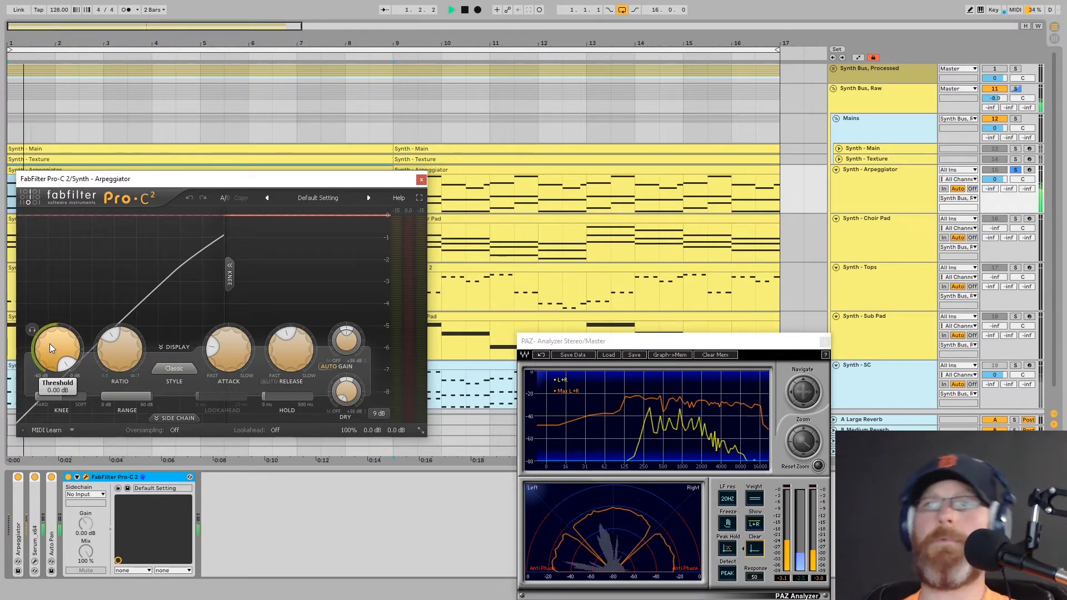
Step: Raise the compressor's ratio above 2:1 and lower its threshold to about -27 dB, keeping the Classic style and 3 ms attack
mouse_move(121, 351)
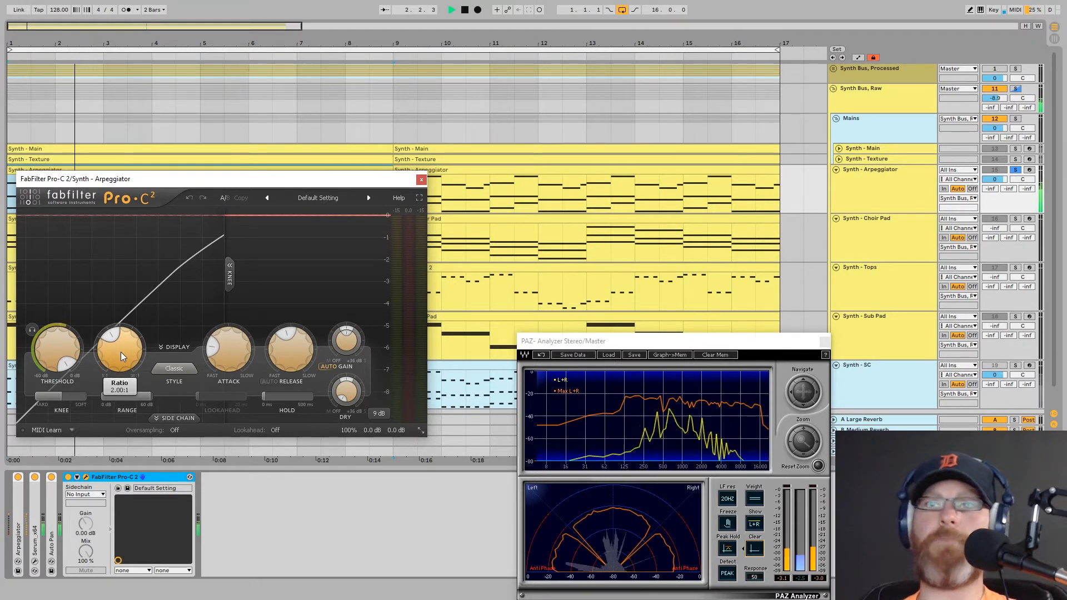
scroll(121, 352, "up", 3)
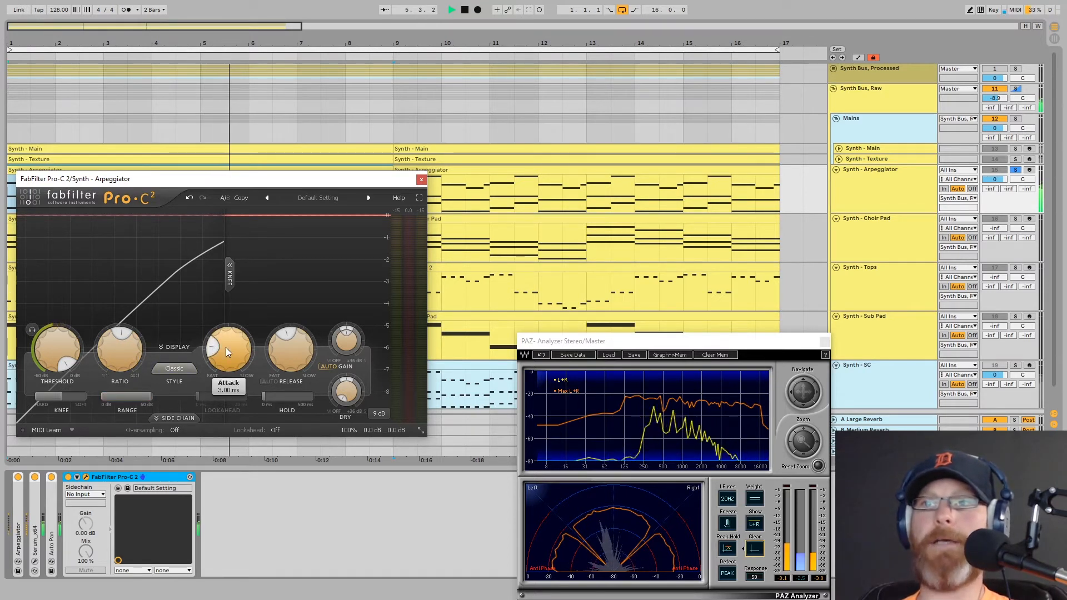
mouse_move(286, 351)
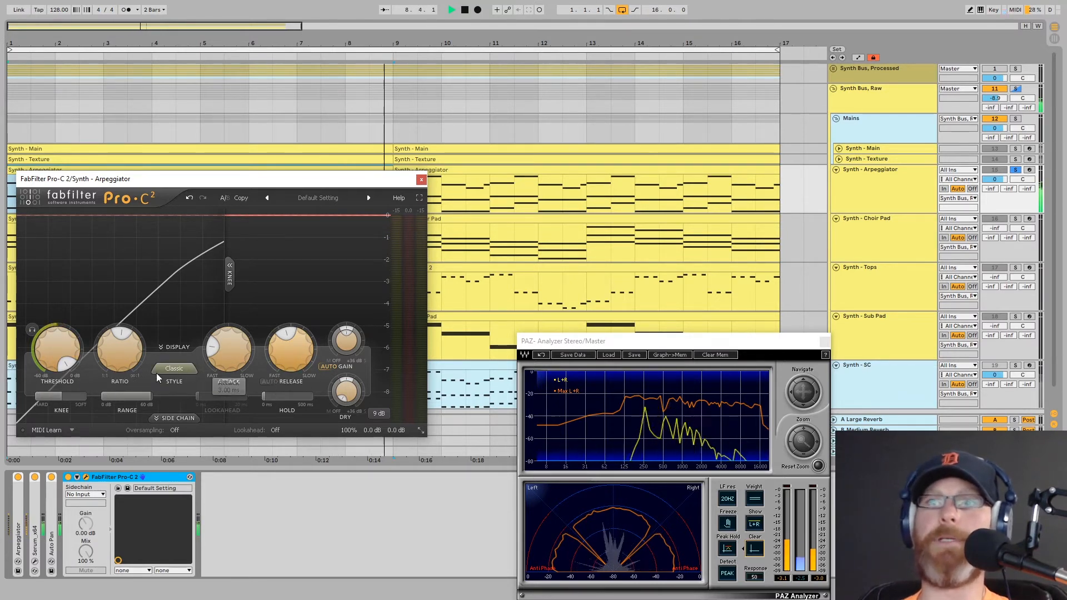
left_click_drag(43, 371, 33, 476)
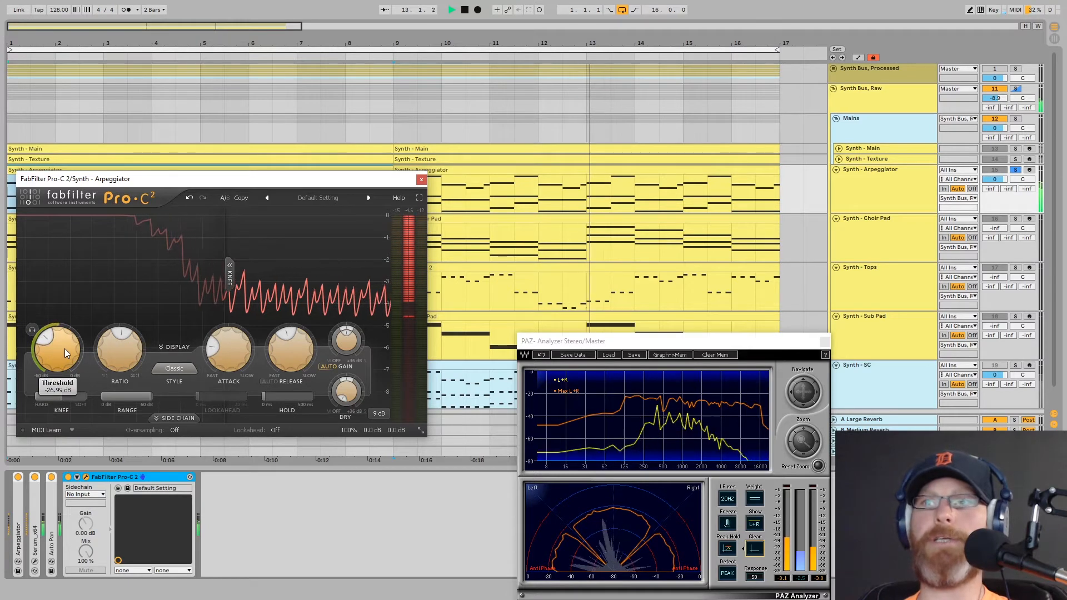
left_click_drag(64, 348, 63, 346)
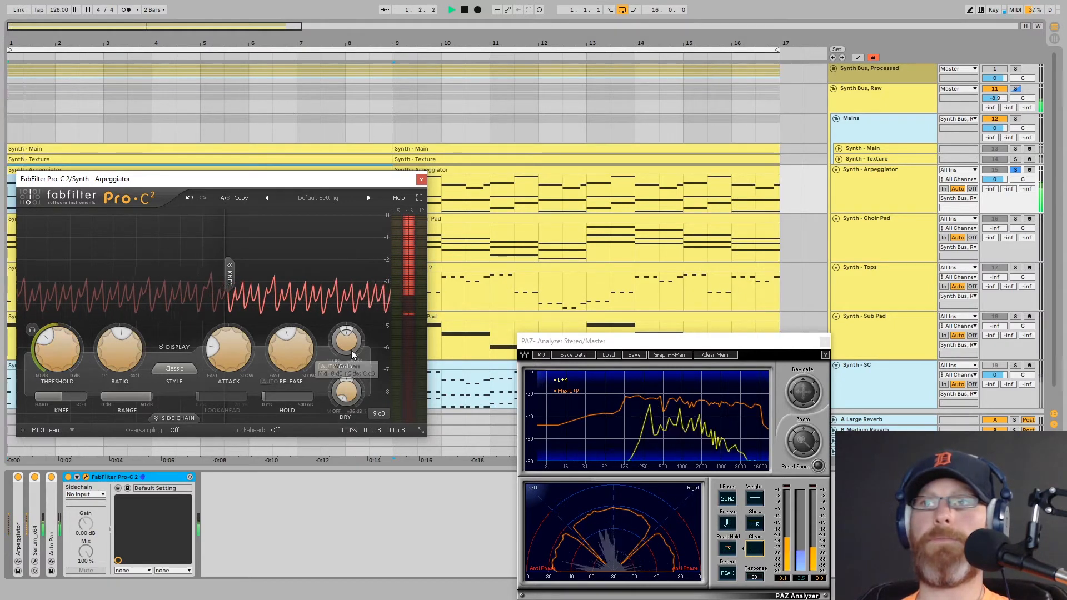
Step: Boost the compressor's output gain, then fold the Pro-C 2 device and close its window
left_click_drag(345, 334, 353, 277)
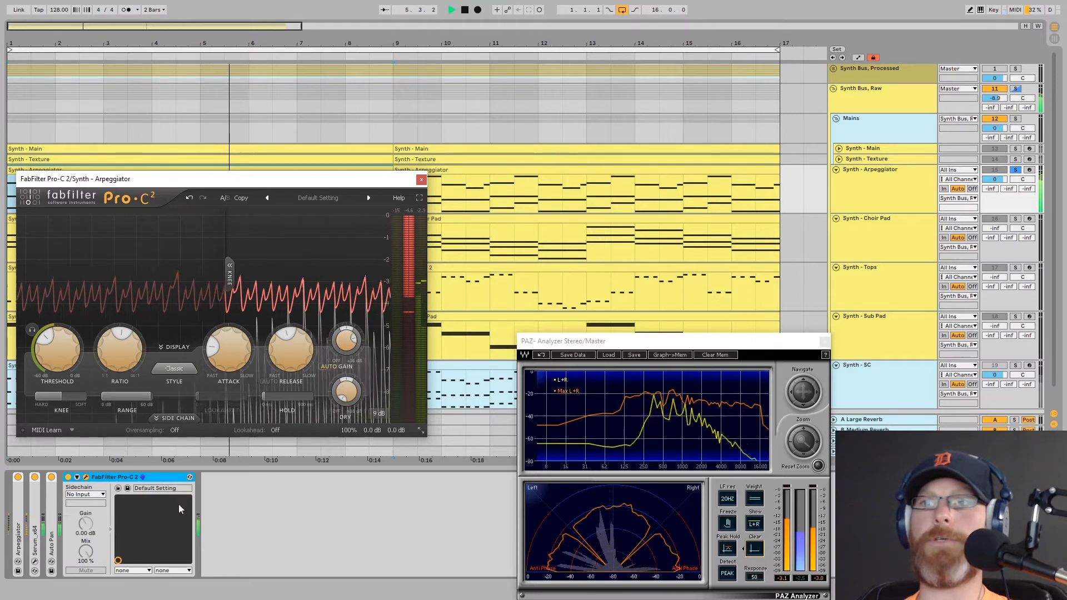
left_click(77, 477)
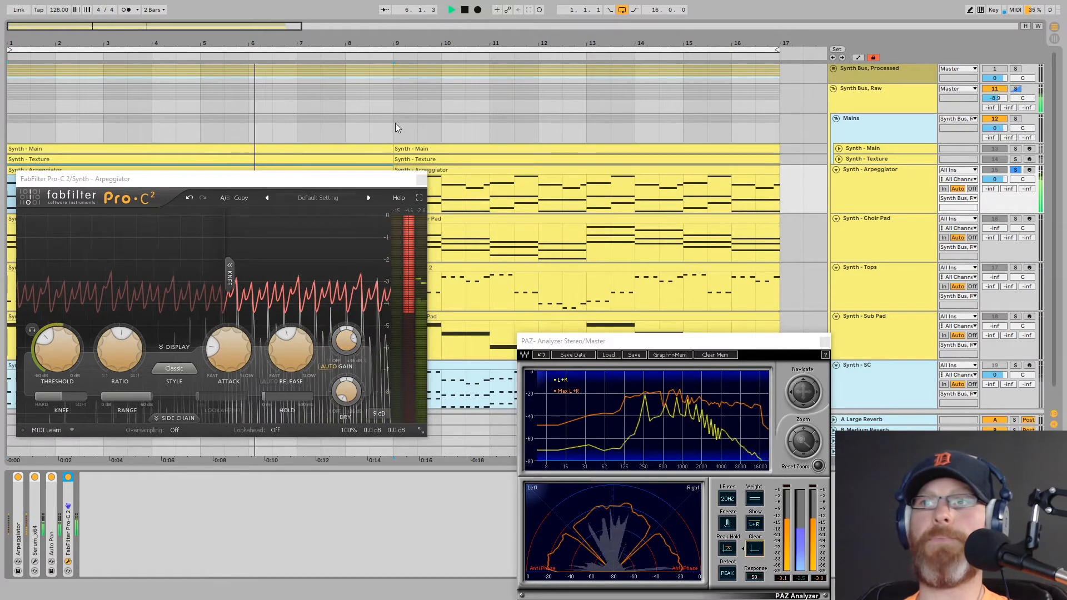
left_click(421, 179)
Step: Add FabFilter Pro-Q 3 after the compressor on the Synth - Arpeggiator track and inspect the arpeggio's frequency spectrum
left_click(157, 546)
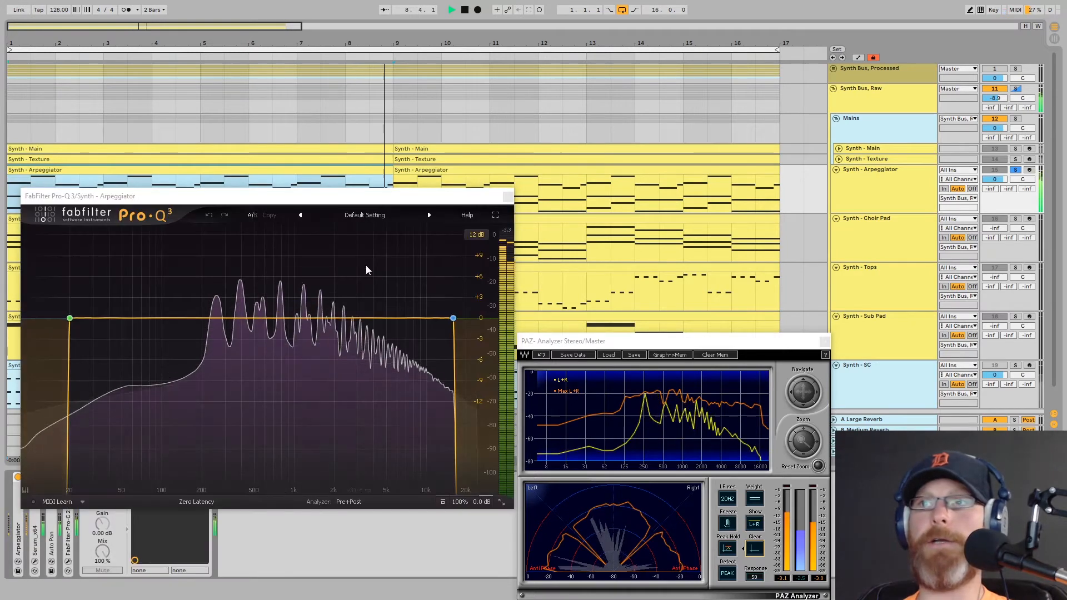
left_click(34, 333)
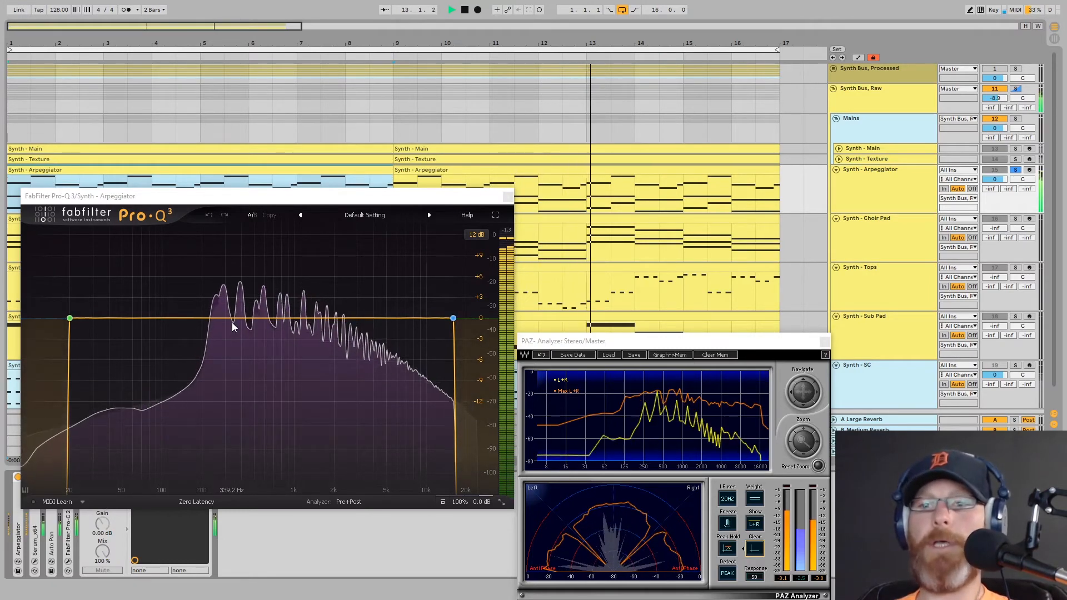
mouse_move(232, 323)
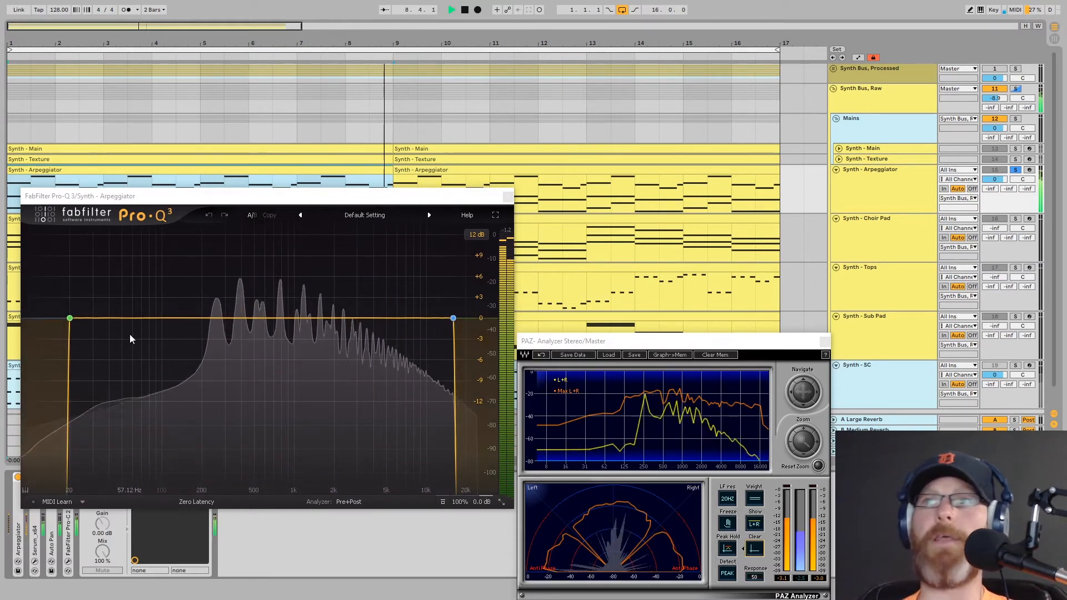
Step: Raise the brickwall low cut in the Arpeggiator's EQ to about 230 Hz
mouse_move(54, 325)
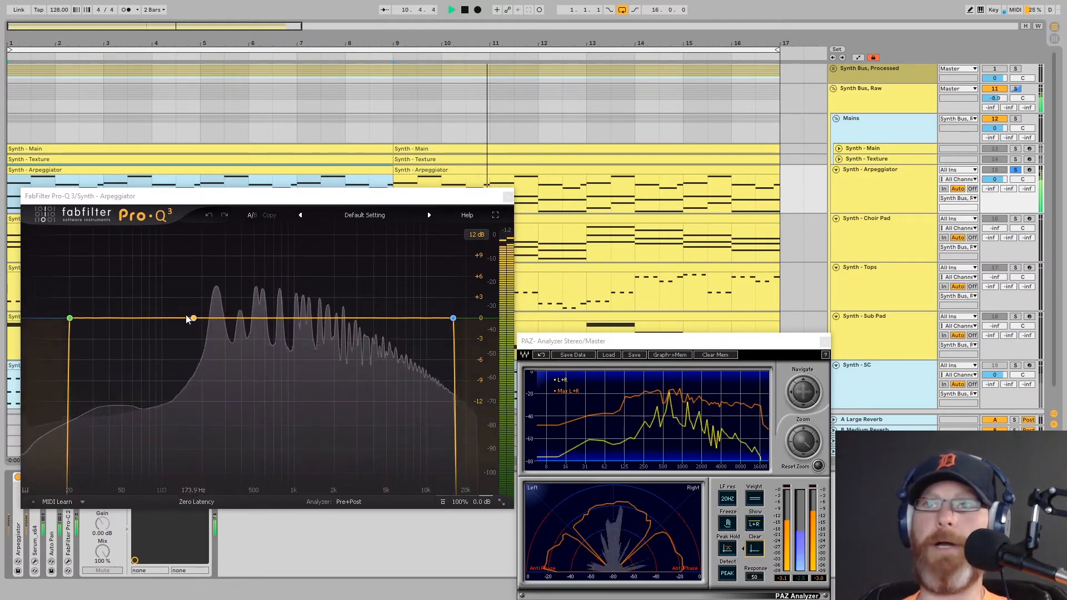
left_click_drag(69, 318, 185, 317)
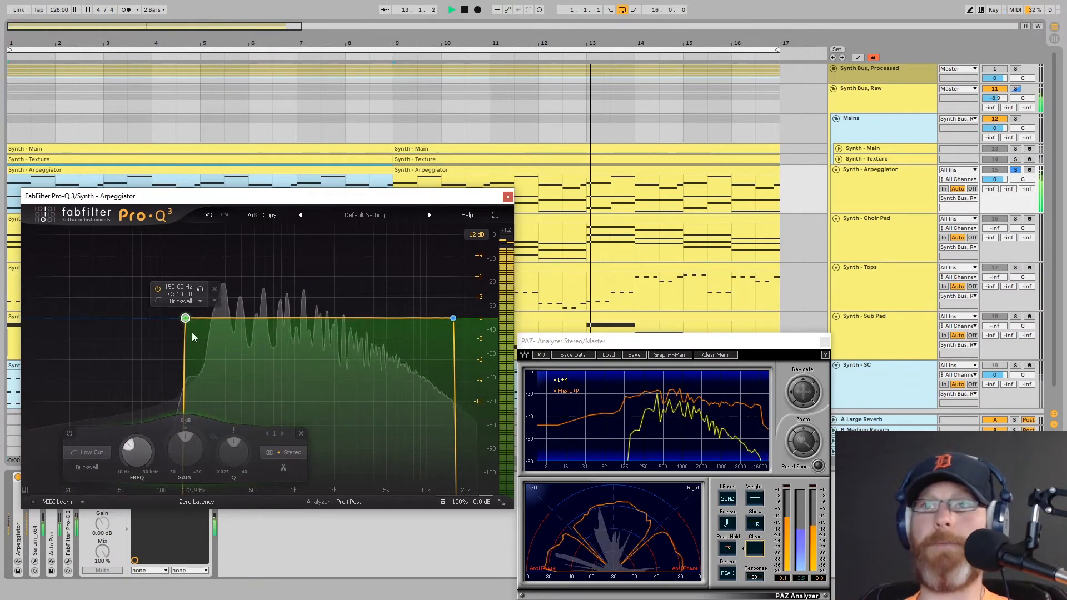
left_click_drag(198, 288, 224, 298)
Step: Lower the Arpeggiator EQ's brickwall high cut to about 6.3 kHz, auditioning the removed high frequencies with the band solo
left_click(453, 318)
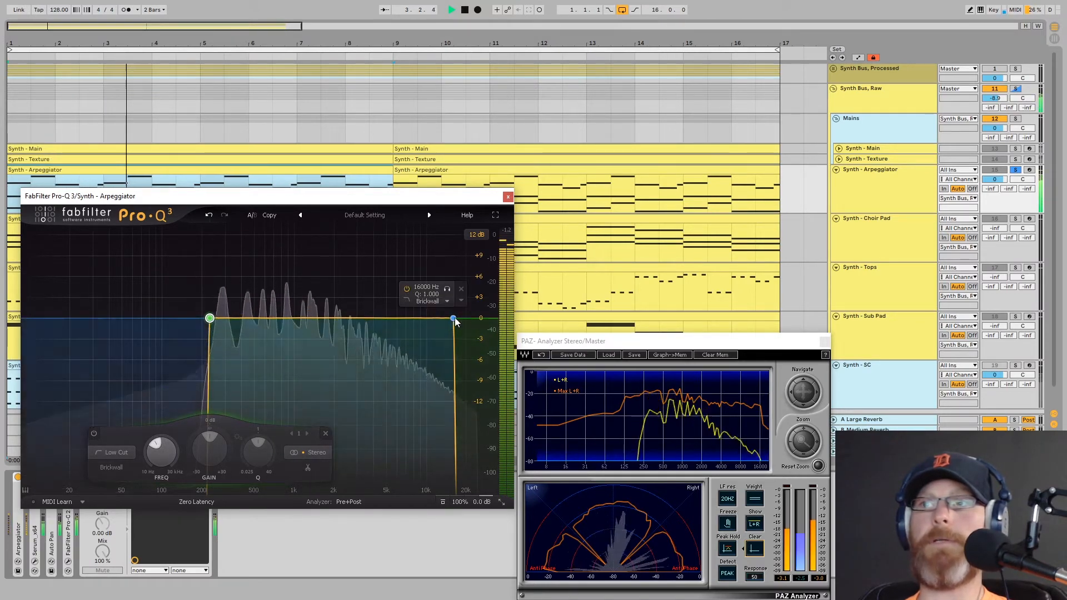
left_click(448, 290)
left_click_drag(449, 295, 437, 293)
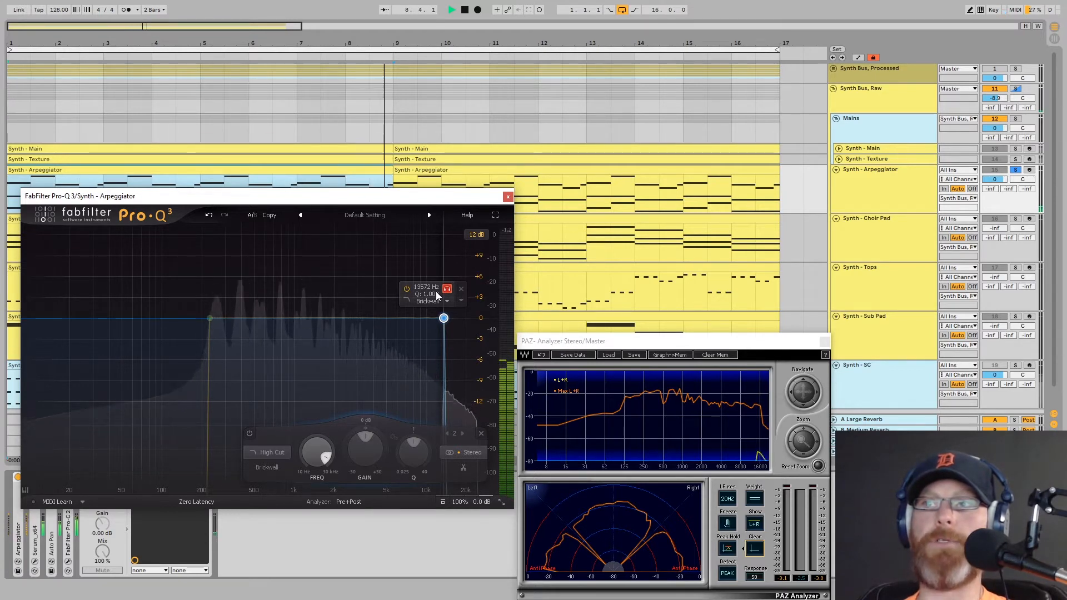
left_click_drag(435, 292, 391, 292)
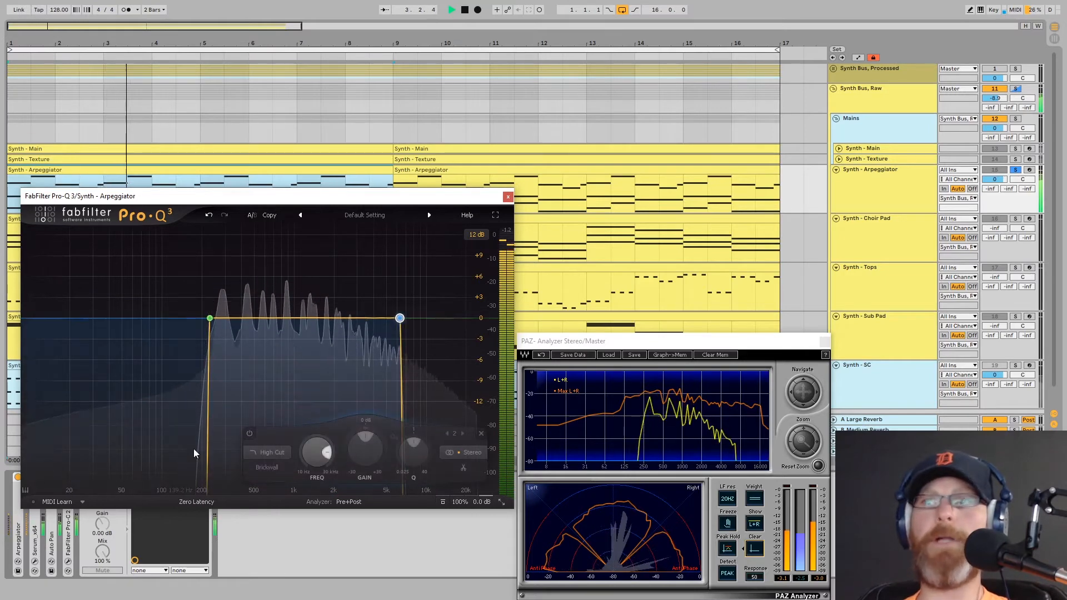
mouse_move(404, 318)
left_click(412, 290)
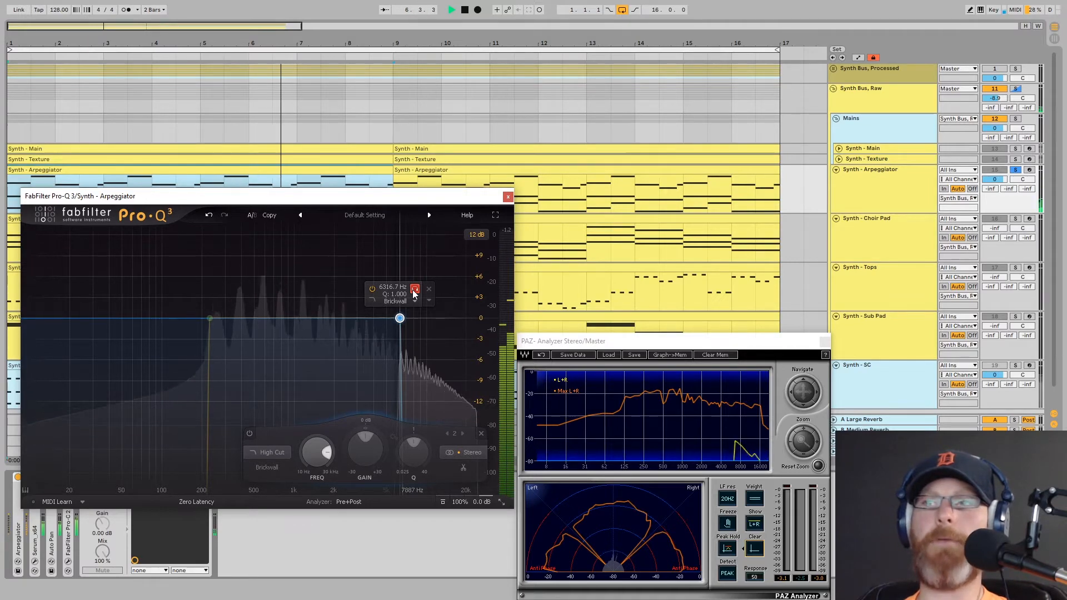
left_click(412, 289)
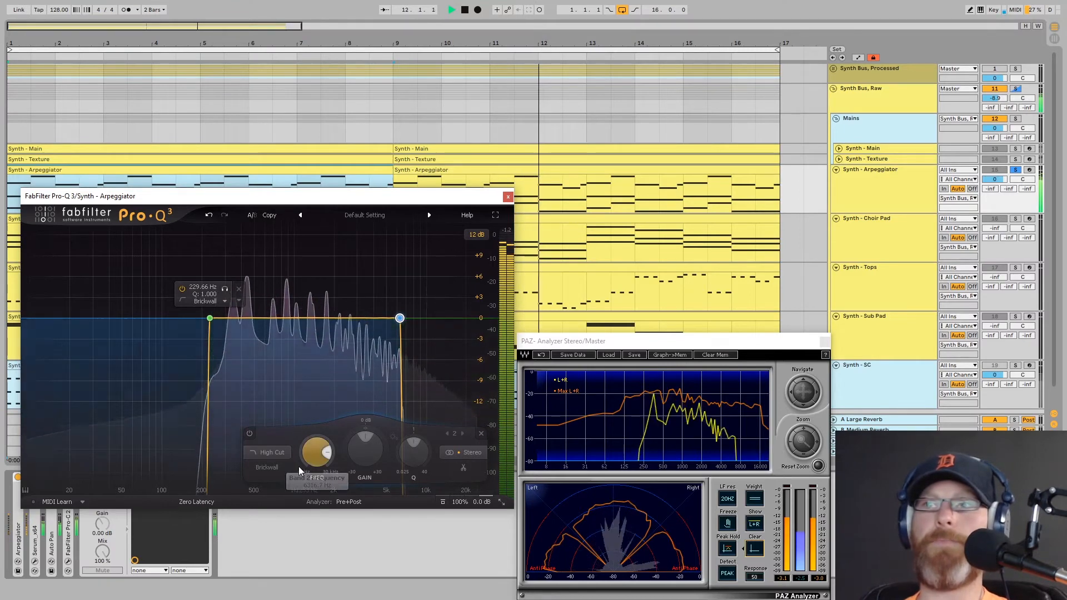
Step: Reset the held peaks in the PAZ Analyzer, and close and collapse the Arpeggiator's Pro-Q 3
mouse_move(310, 467)
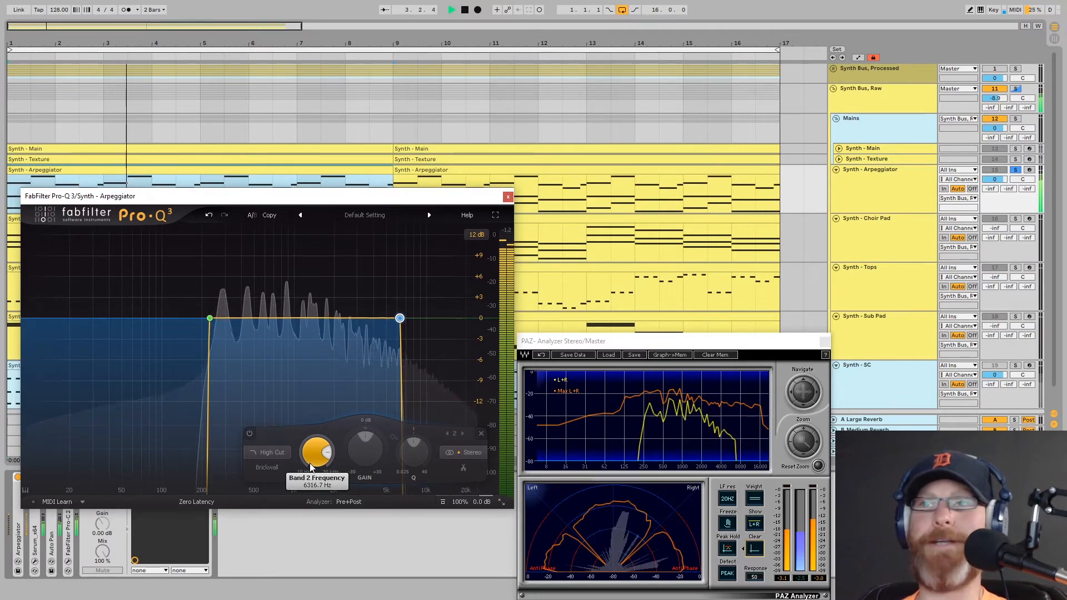
mouse_move(424, 320)
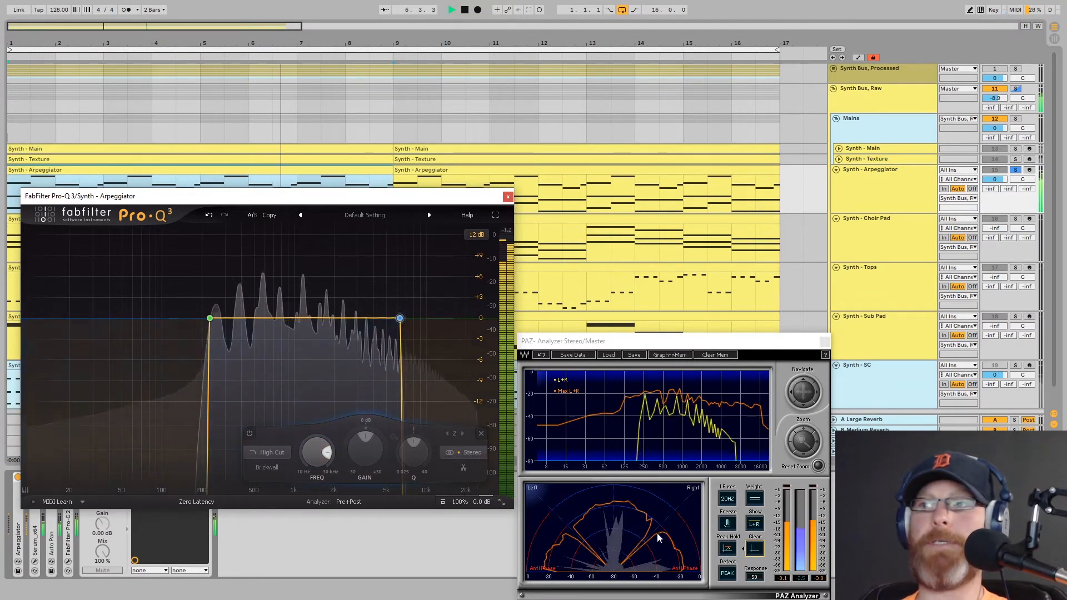
left_click(654, 431)
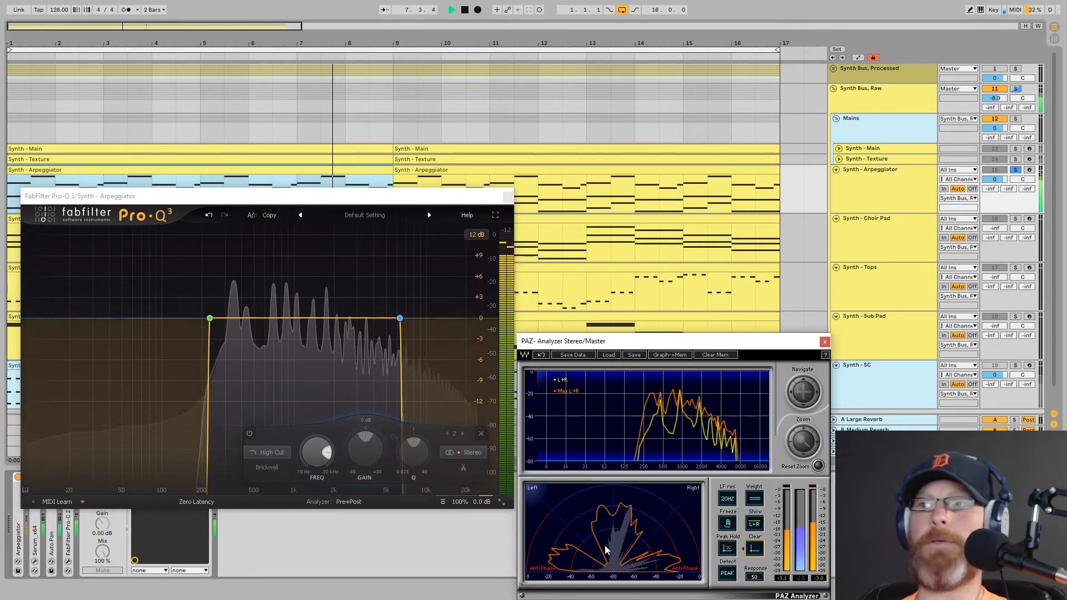
left_click(508, 197)
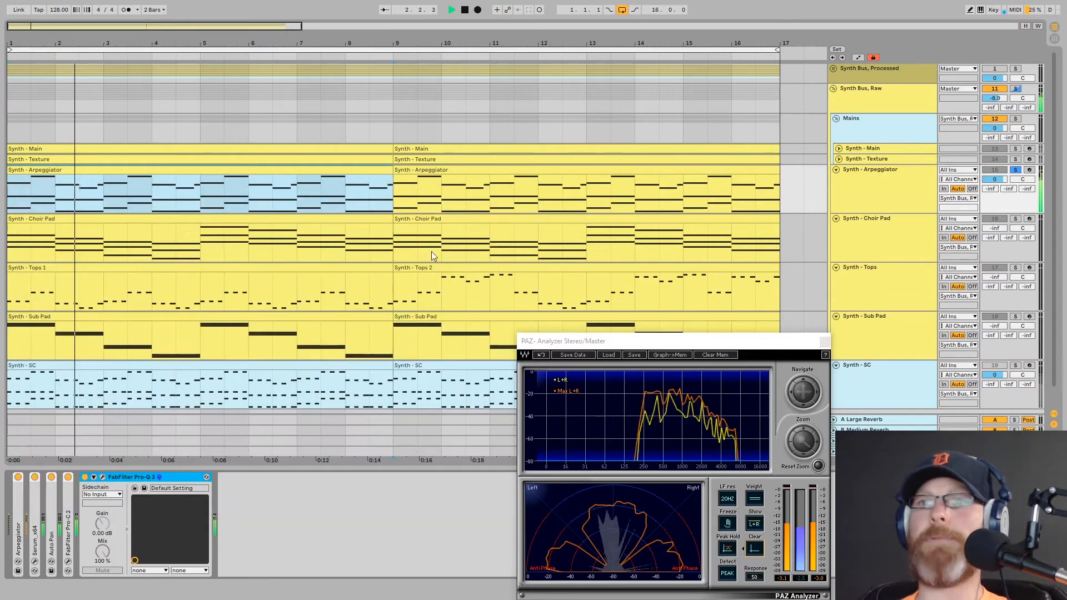
double_click(128, 478)
Step: Unsolo the Arpeggiator in the Session mixer and set its level to -10.1 dB against the main synths
key("Tab")
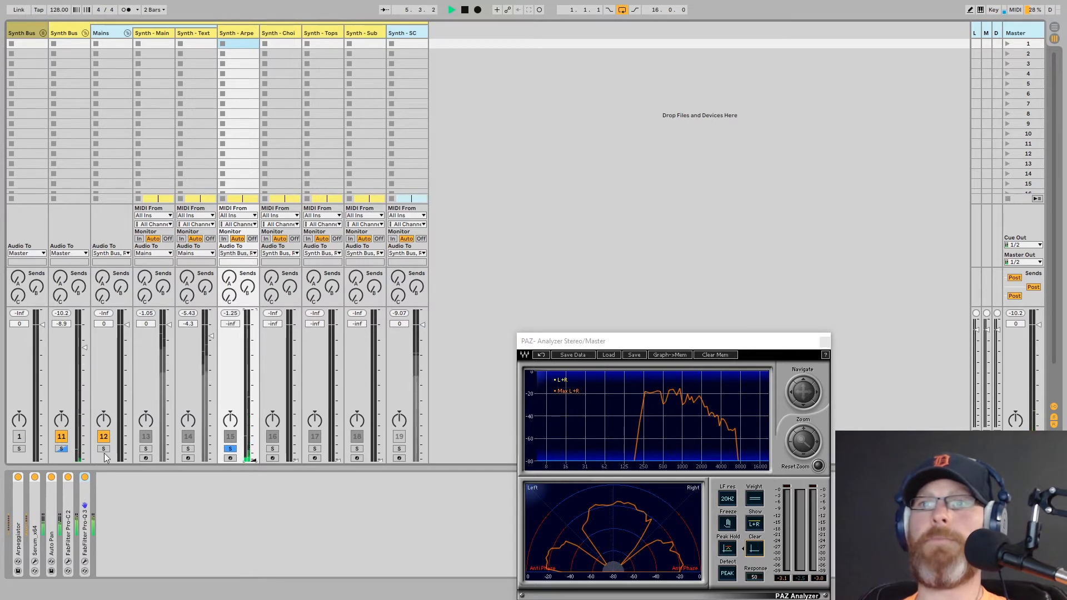
left_click(61, 449)
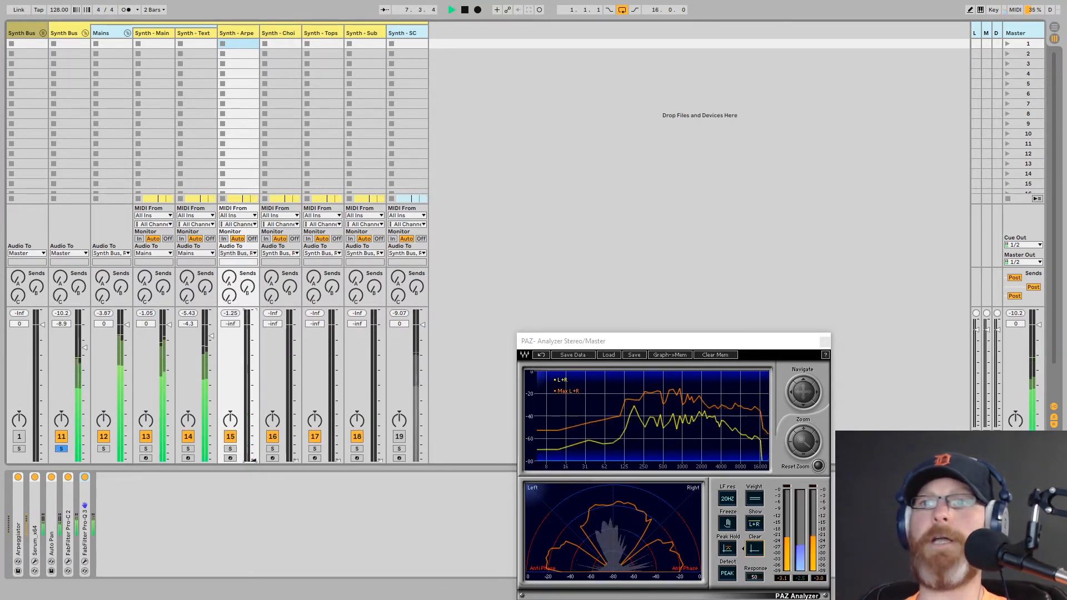
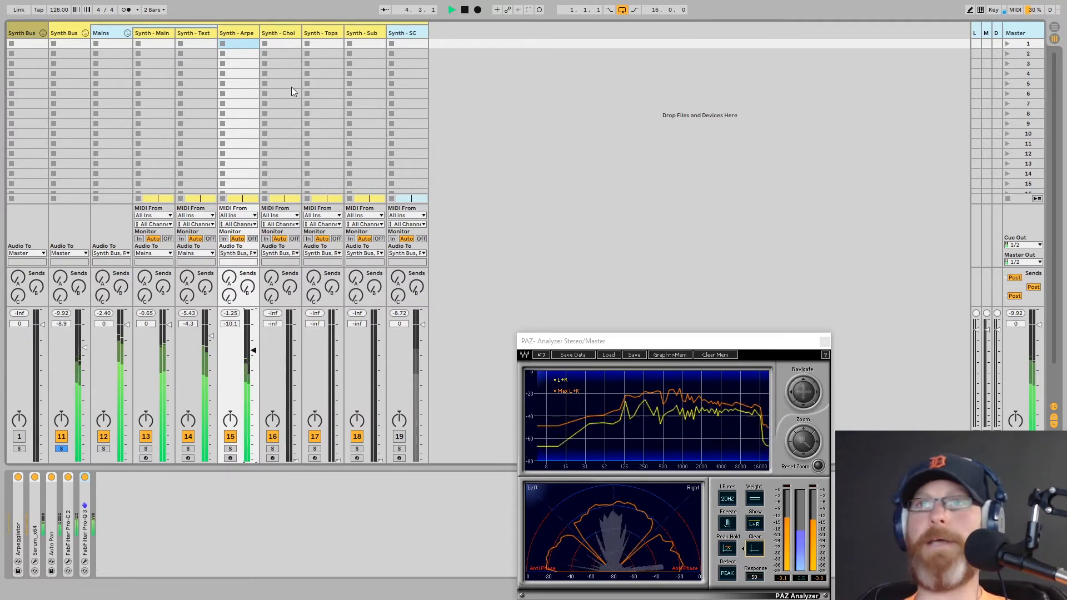
key("Tab")
Step: Select the Choir Pad track, set its volume to 0 dB and solo it
left_click(876, 235)
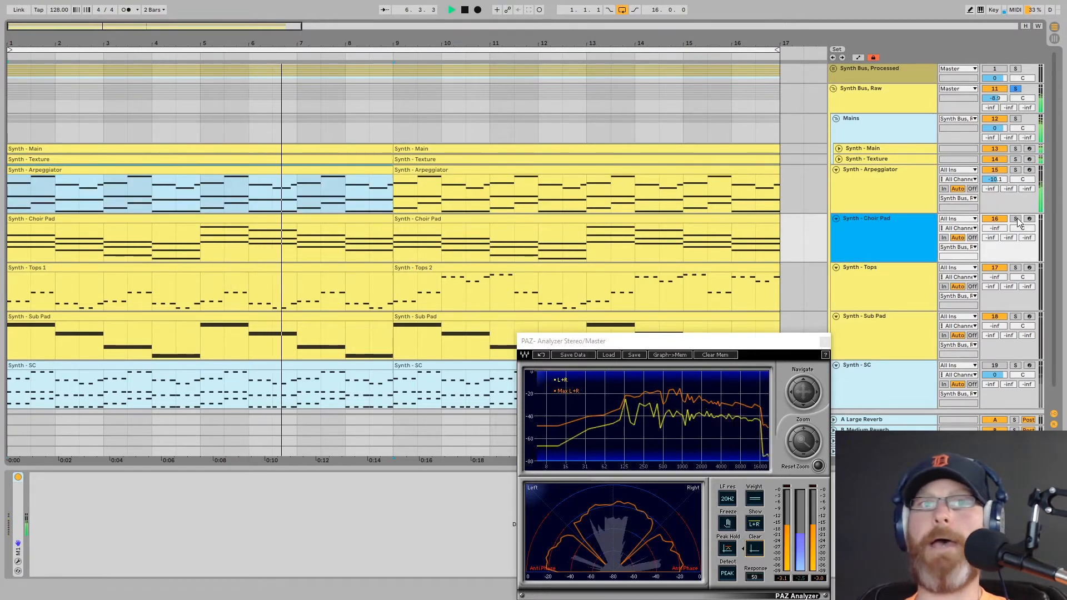
left_click(320, 453)
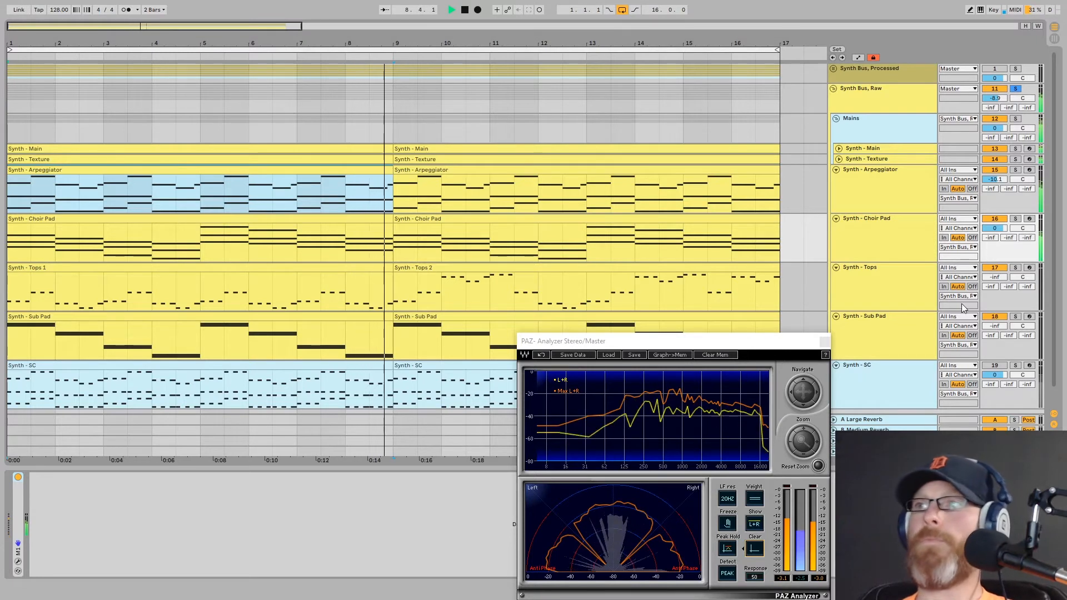
left_click(1015, 220)
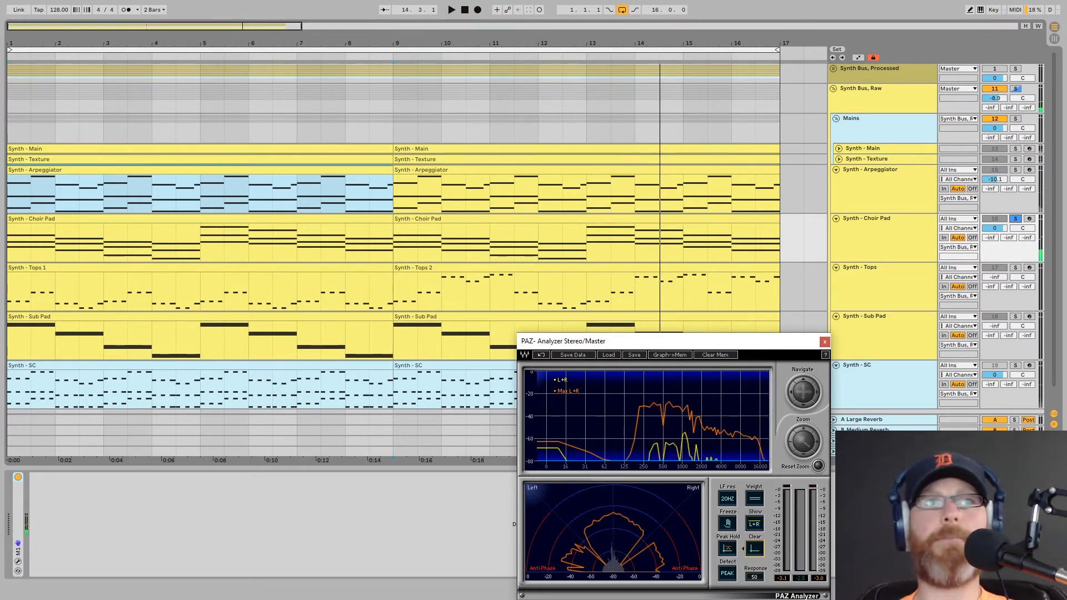
Step: Add FabFilter Pro-Q 3 to the Choir Pad and load the Solitude Studios - Cymbal preset
left_click(89, 456)
left_click_drag(91, 506, 90, 500)
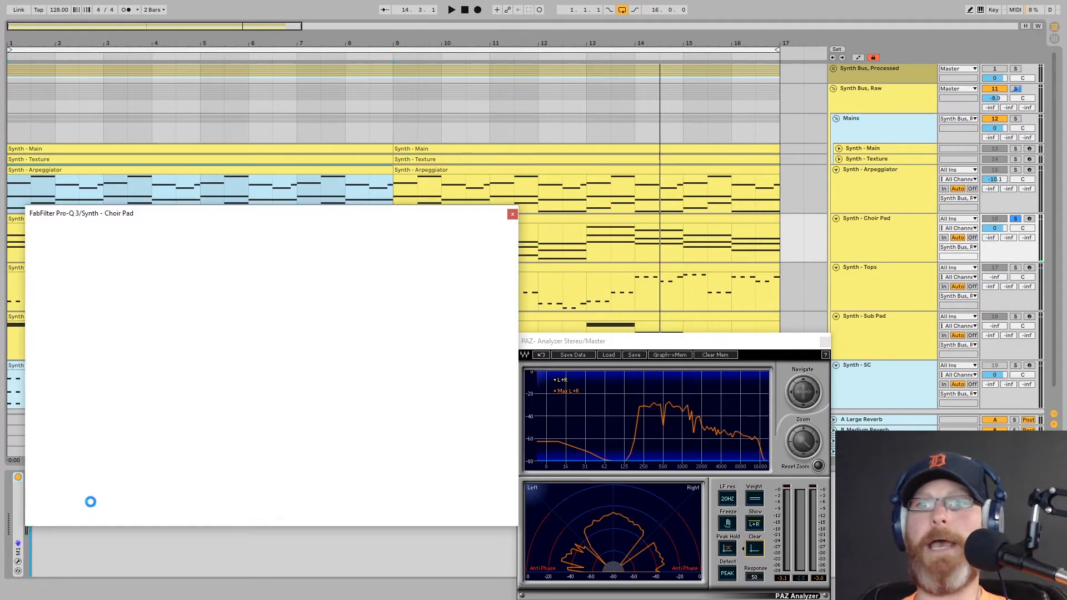
left_click(364, 232)
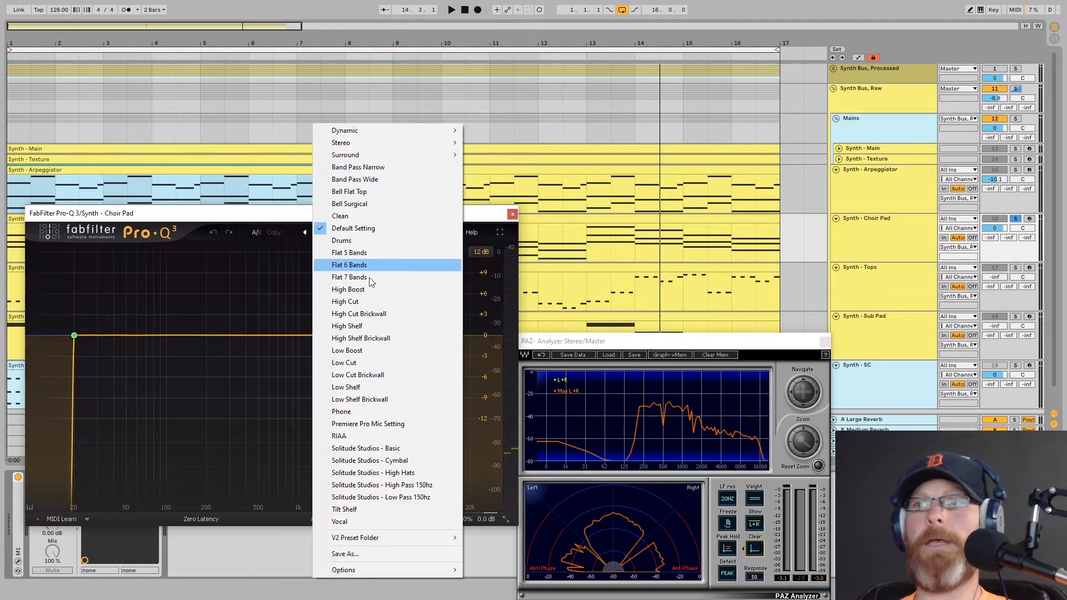
left_click(360, 460)
Step: Nudge the Choir Pad EQ's low cut slightly higher during playback, and close and collapse the EQ
key("space")
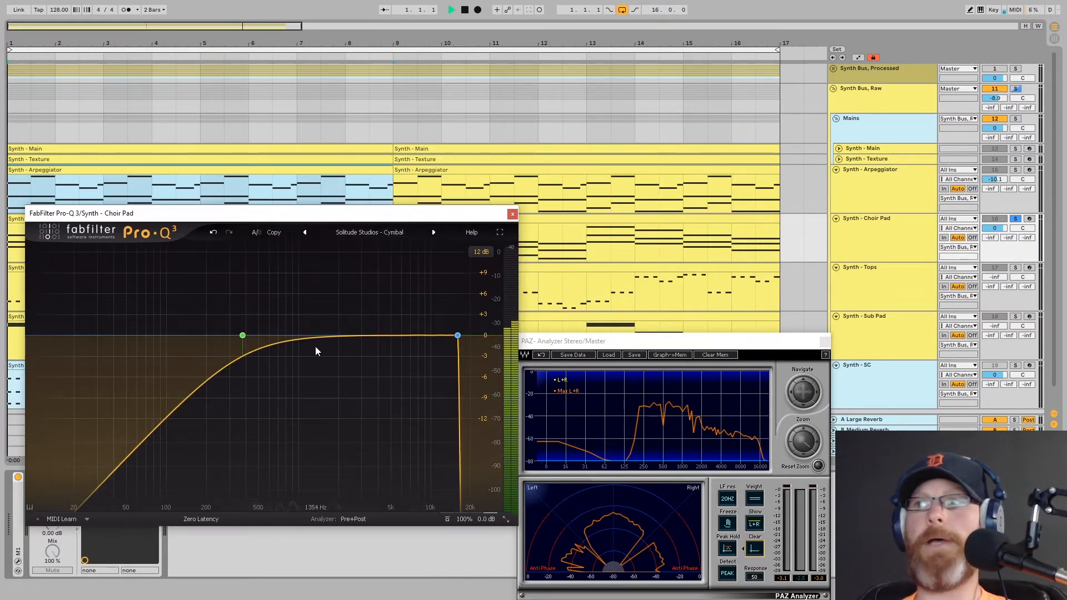
left_click_drag(257, 306, 264, 309)
left_click(368, 232)
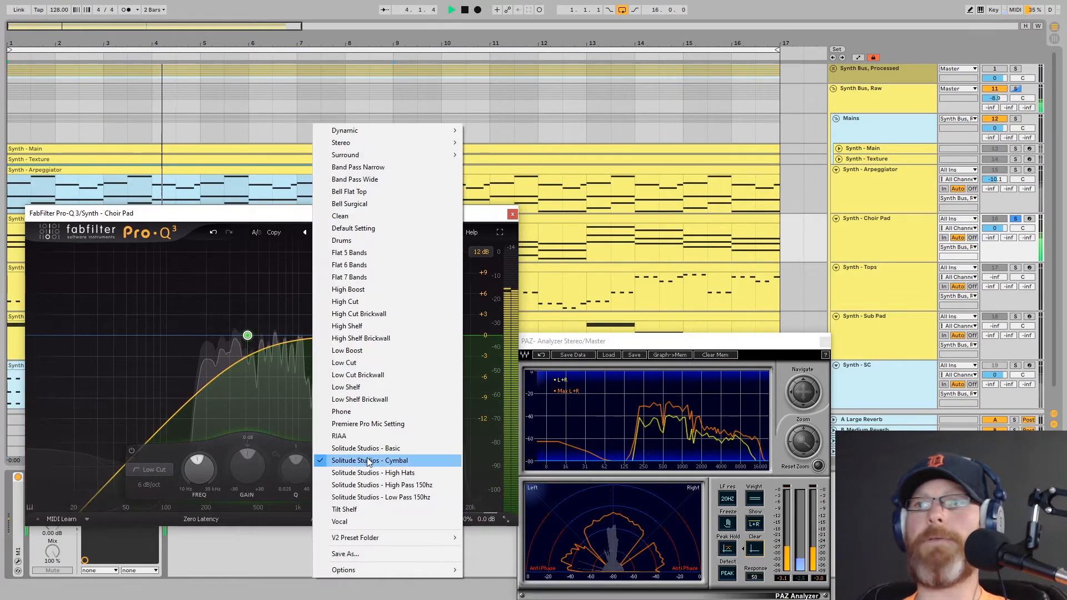
left_click(358, 393)
left_click(512, 214)
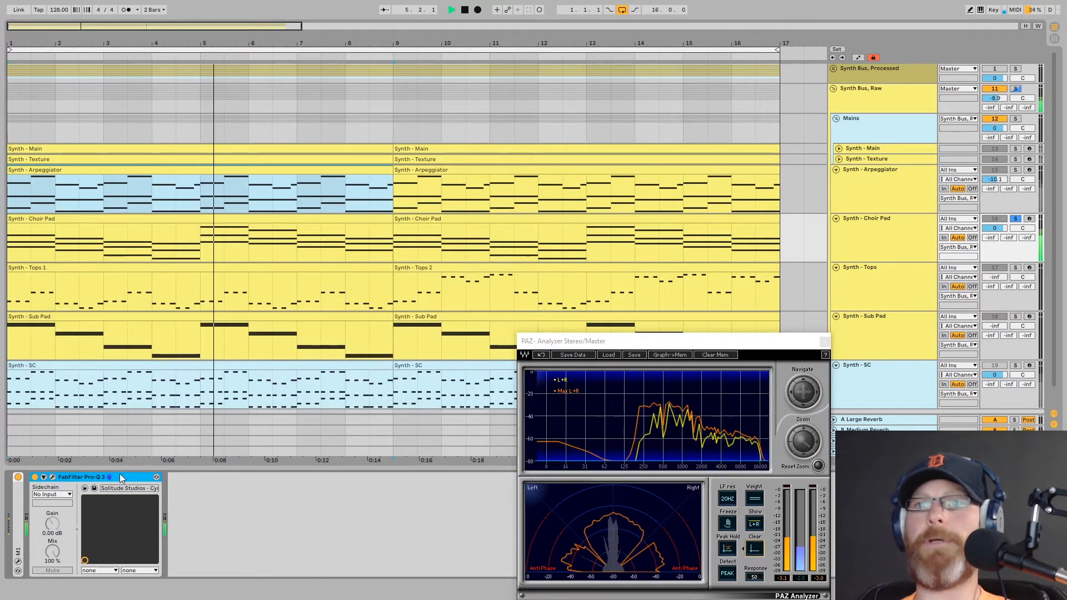
double_click(119, 474)
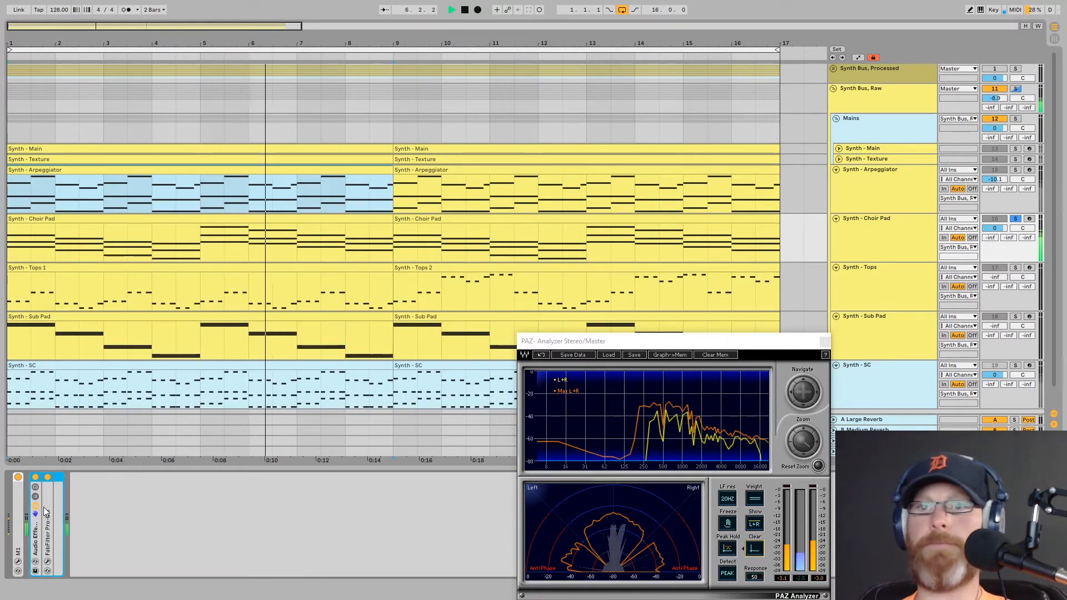
Step: Place an Audio Effect Rack before the Choir Pad's EQ and create a chain in it named Main
key("ctrl+g")
right_click(56, 504)
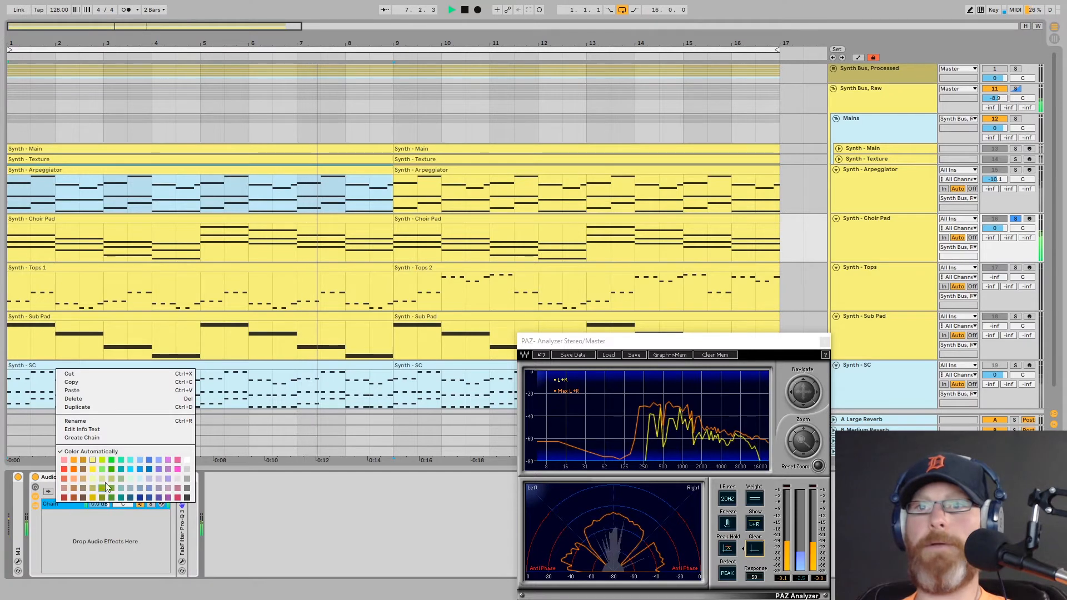
left_click(87, 422)
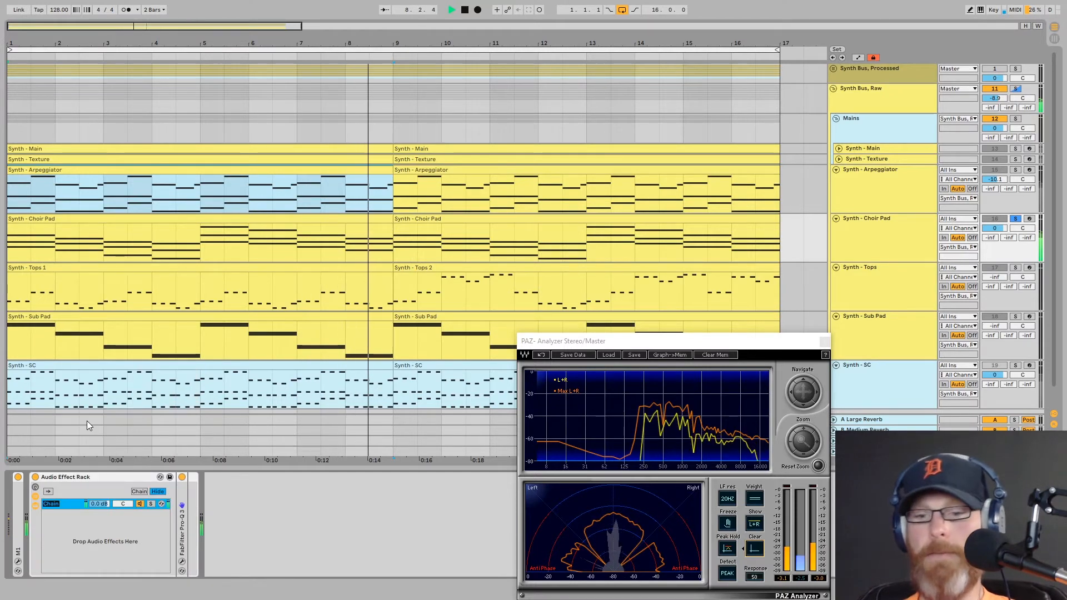
type("Main")
key("Return")
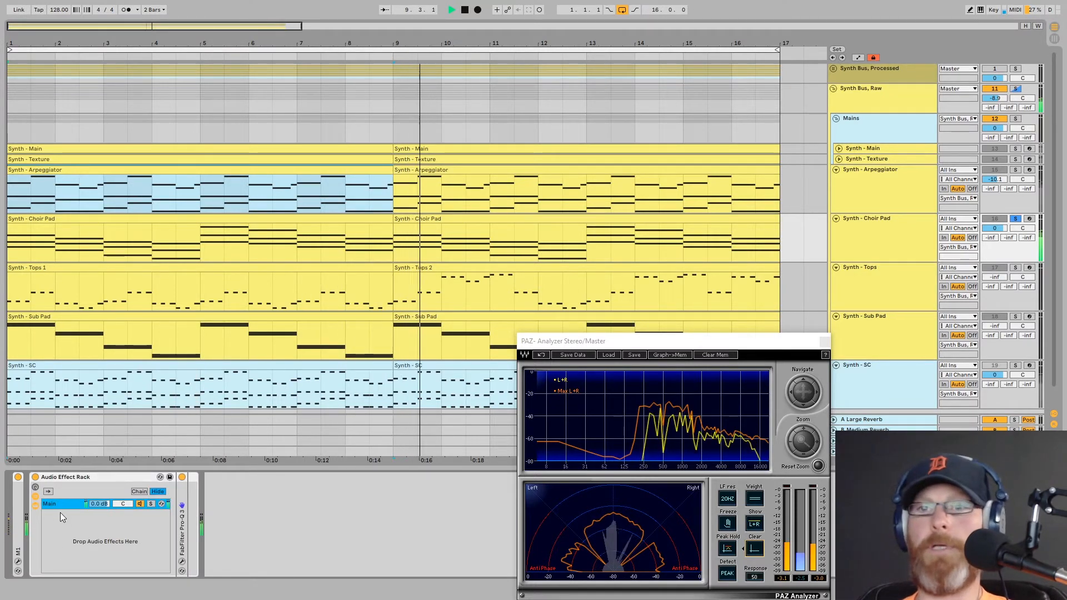
Step: Duplicate the rack's Main chain and rename the copy Stereo
right_click(60, 505)
left_click(82, 411)
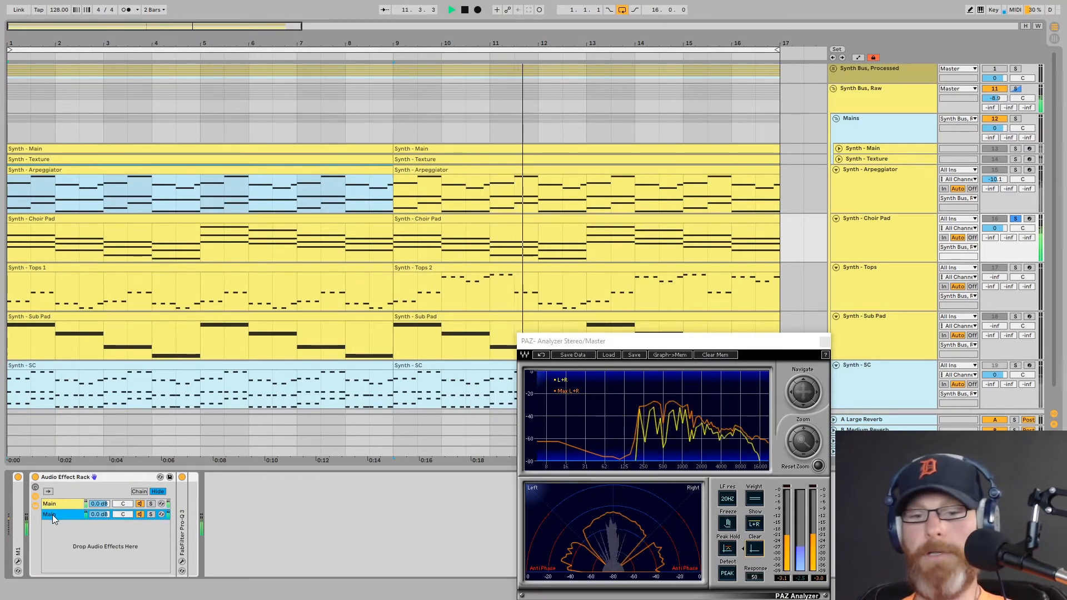
key("ctrl+r")
type("St")
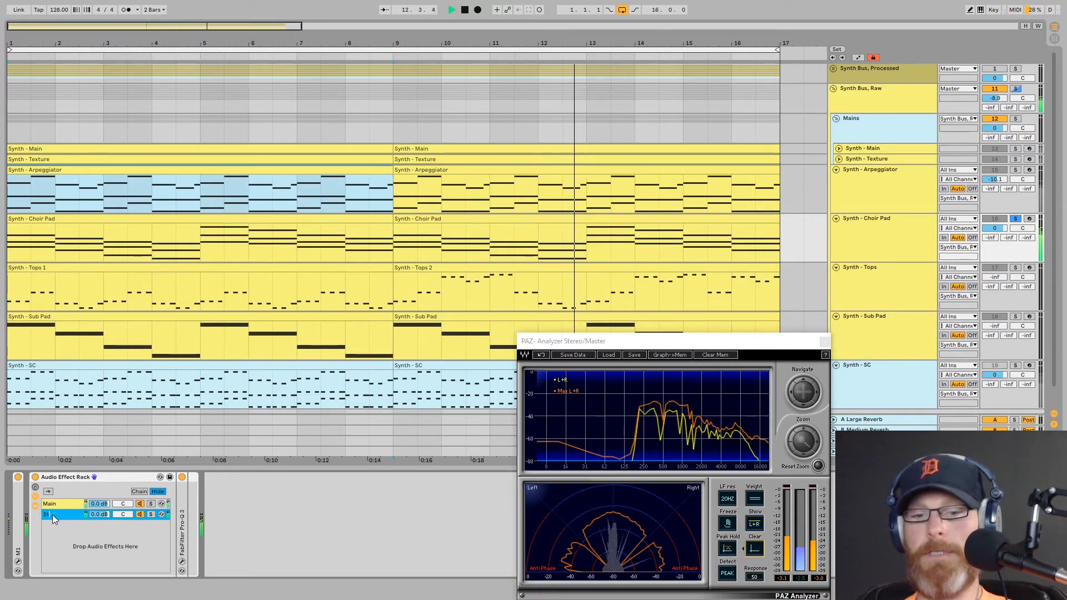
type("ereo")
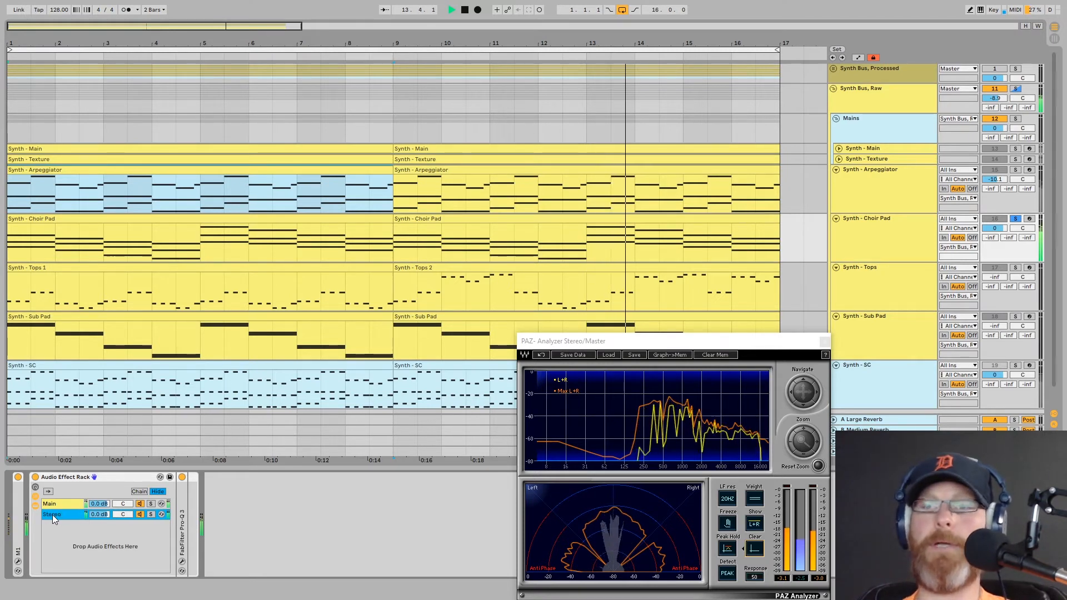
key("Return")
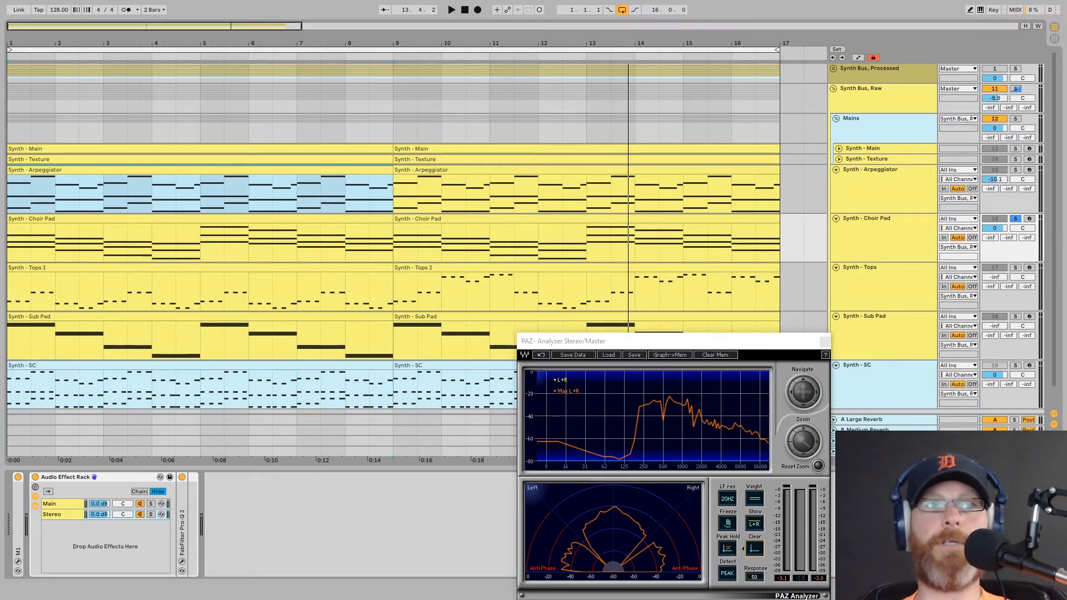
Step: Insert FabFilter Timeless 2 between the rack and the EQ with the Solitude Studios, Stereo Width preset, collapse it and start playback
left_click_drag(171, 543, 179, 540)
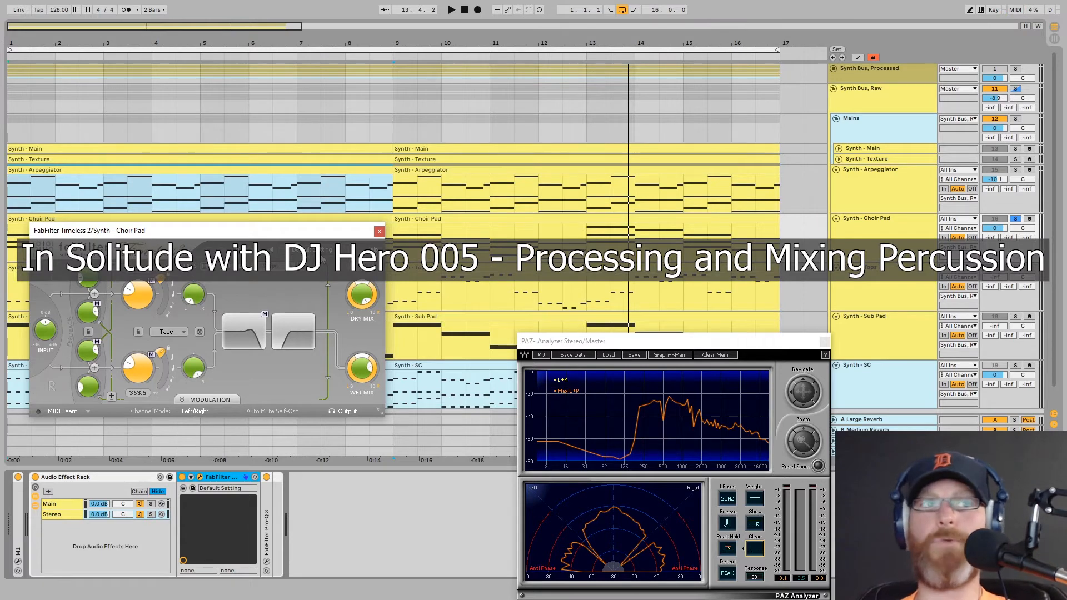
left_click(320, 251)
left_click(334, 494)
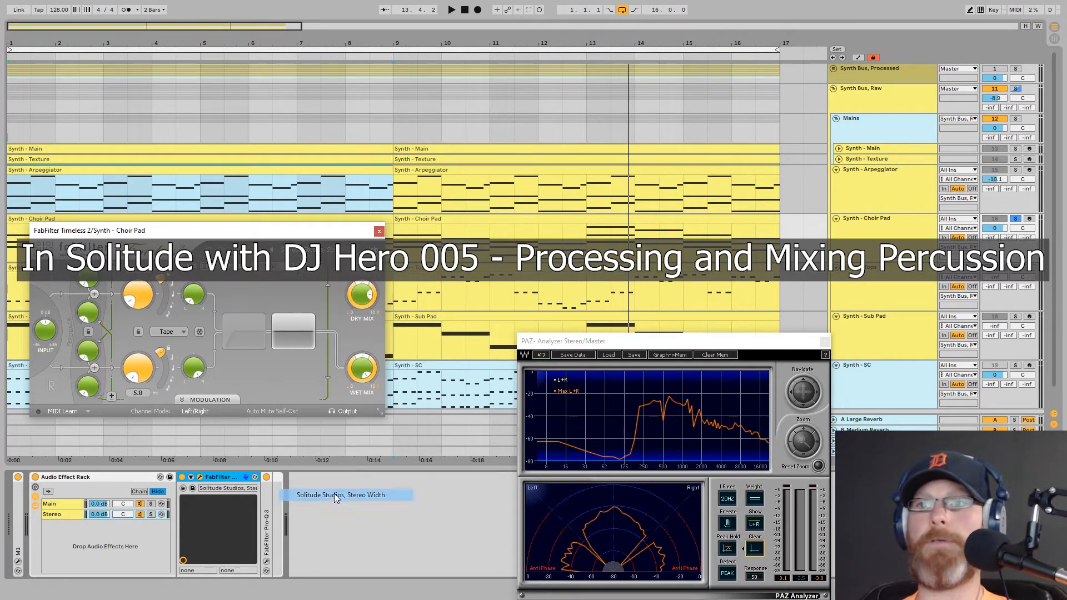
mouse_move(369, 299)
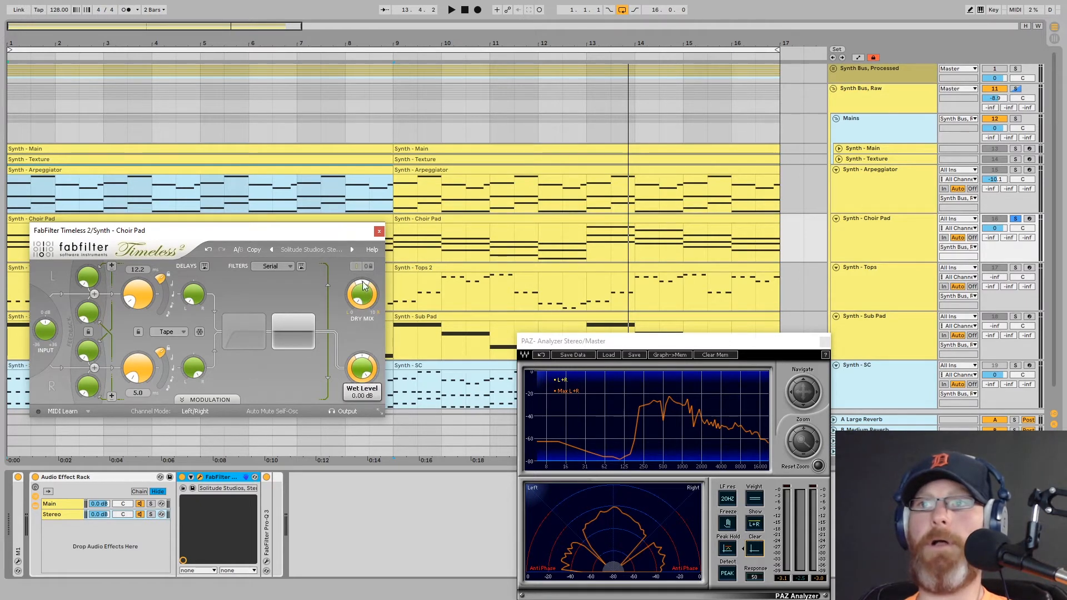
left_click(379, 231)
double_click(224, 476)
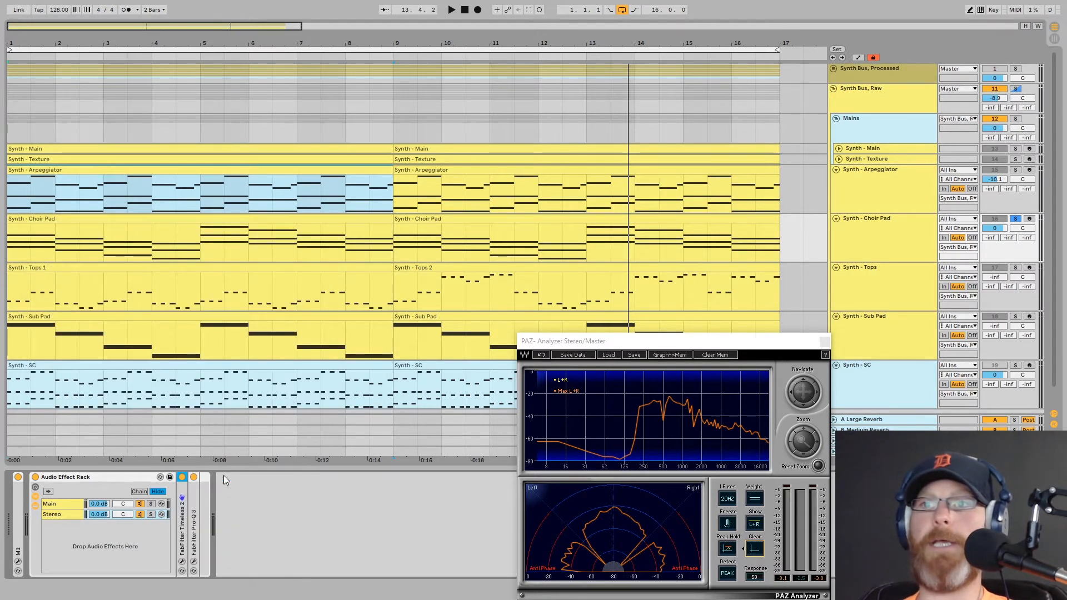
key("space")
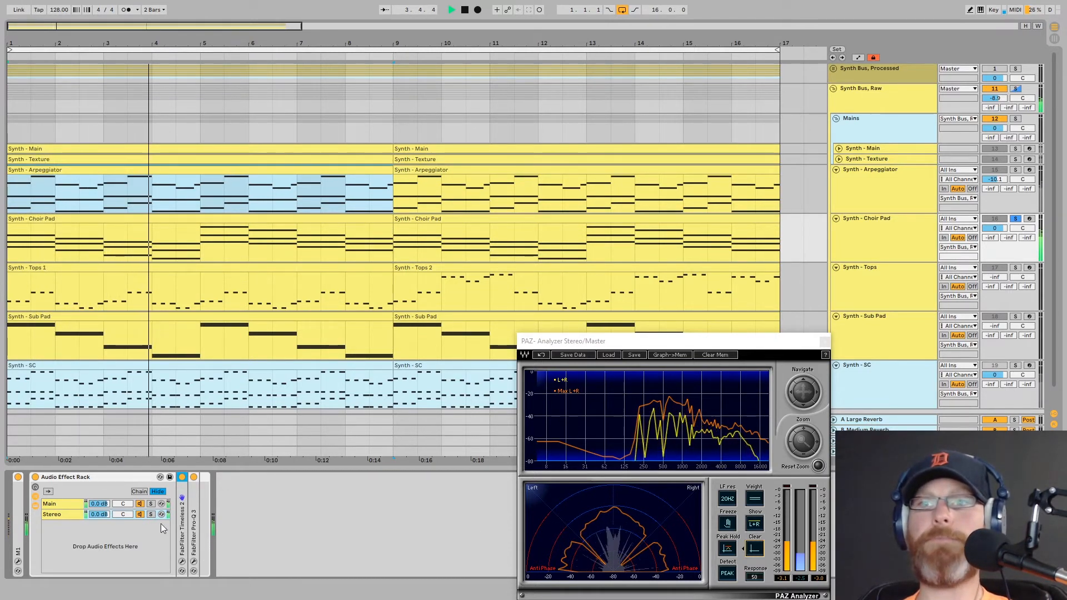
Step: Check which effects sit in the rack's Main and Stereo chains, selecting the Timeless 2 in the Stereo chain
left_click(84, 476)
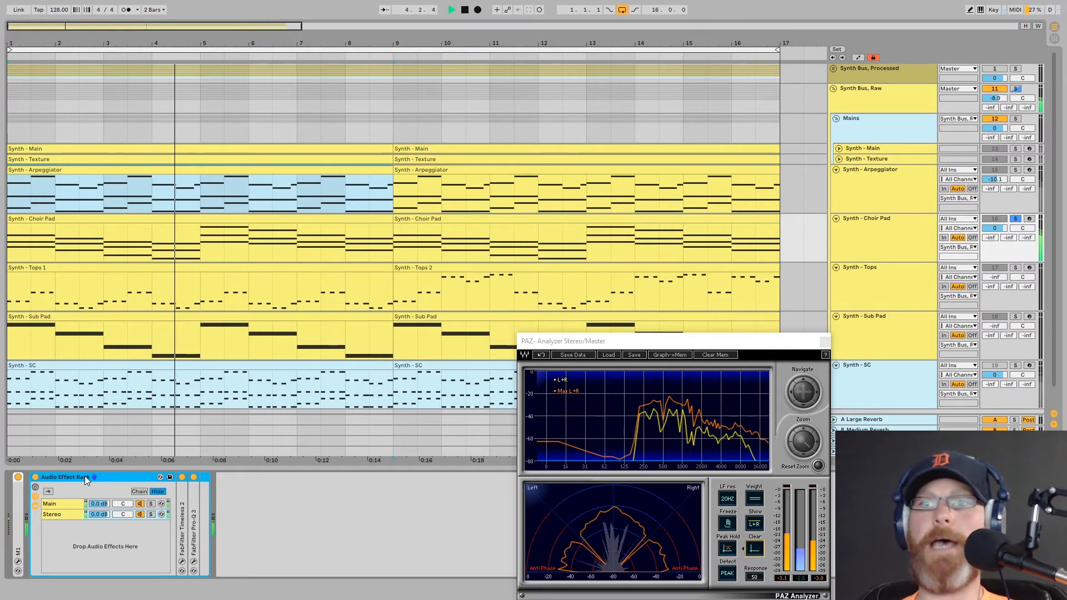
left_click(144, 507)
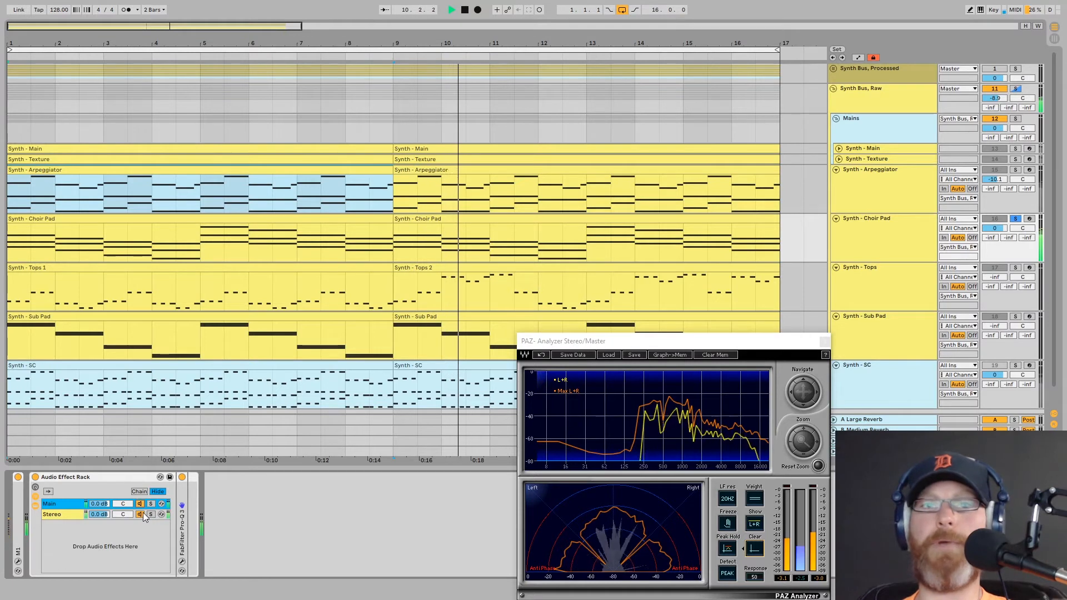
left_click(142, 512)
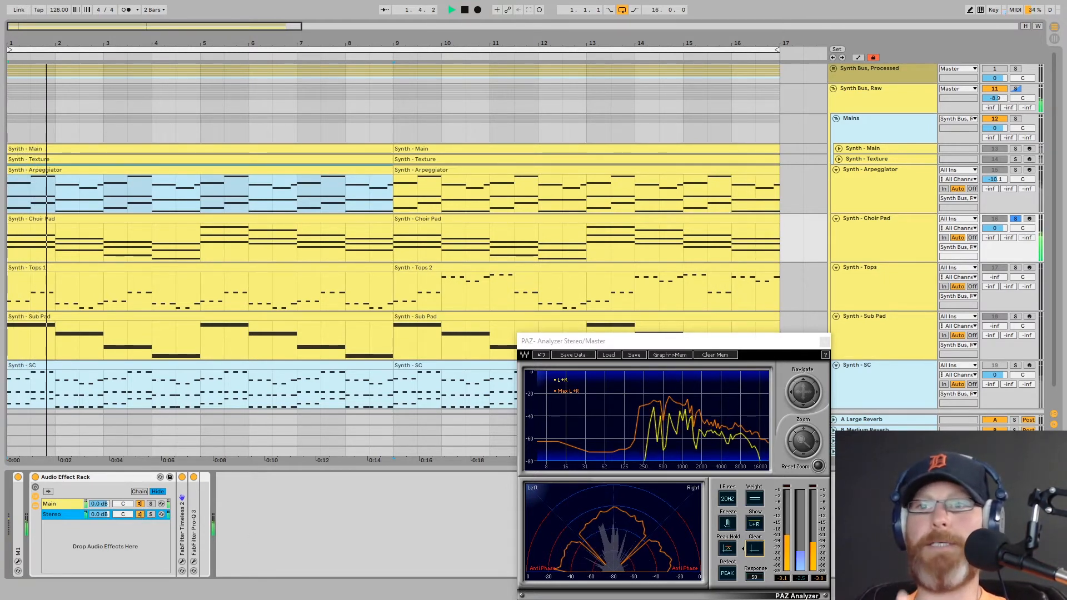
left_click(182, 498)
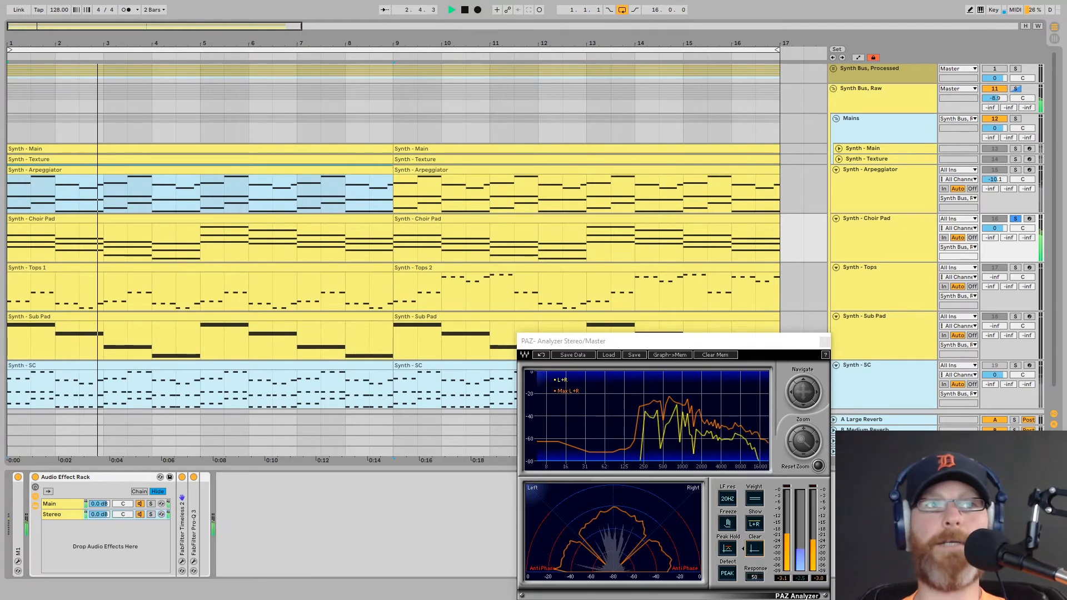
Step: Add FabFilter Pro-C 2 after the Audio Effect Rack on the Choir Pad and set its ratio to 3
left_click(248, 525)
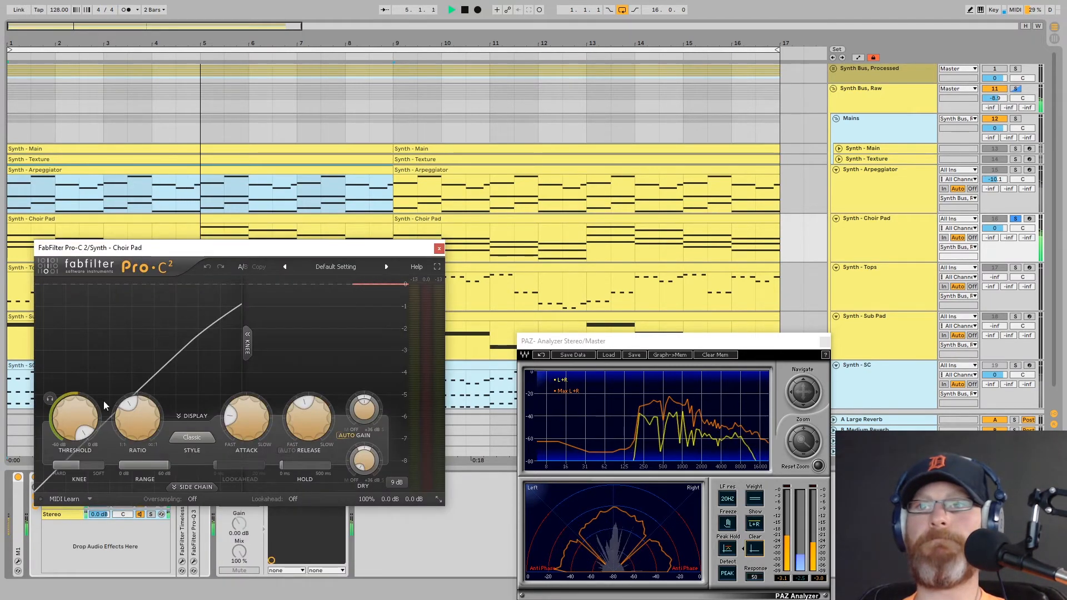
double_click(131, 418)
type("3")
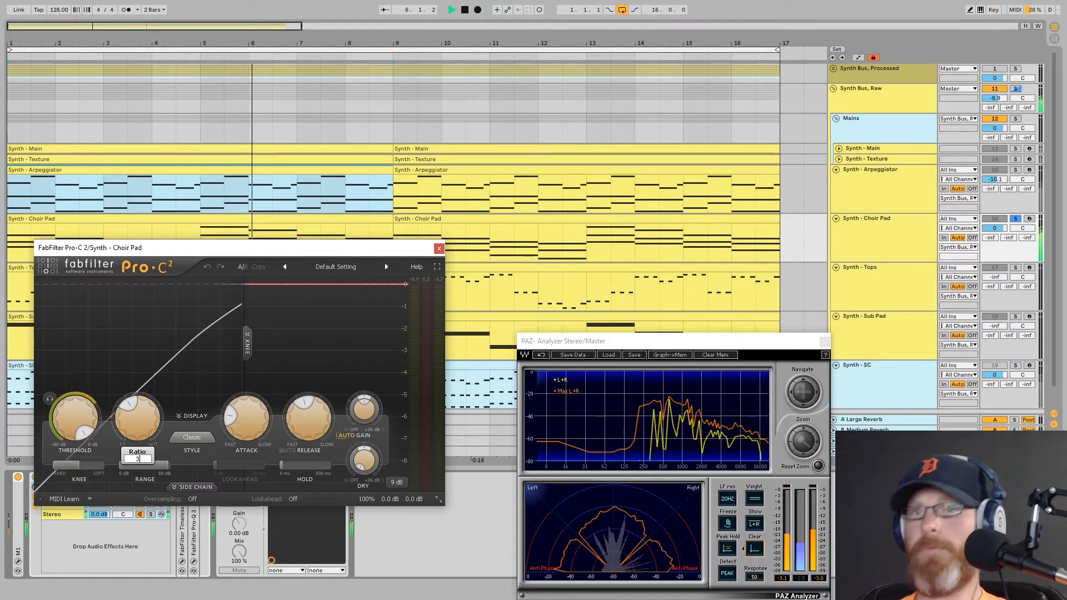
key("Return")
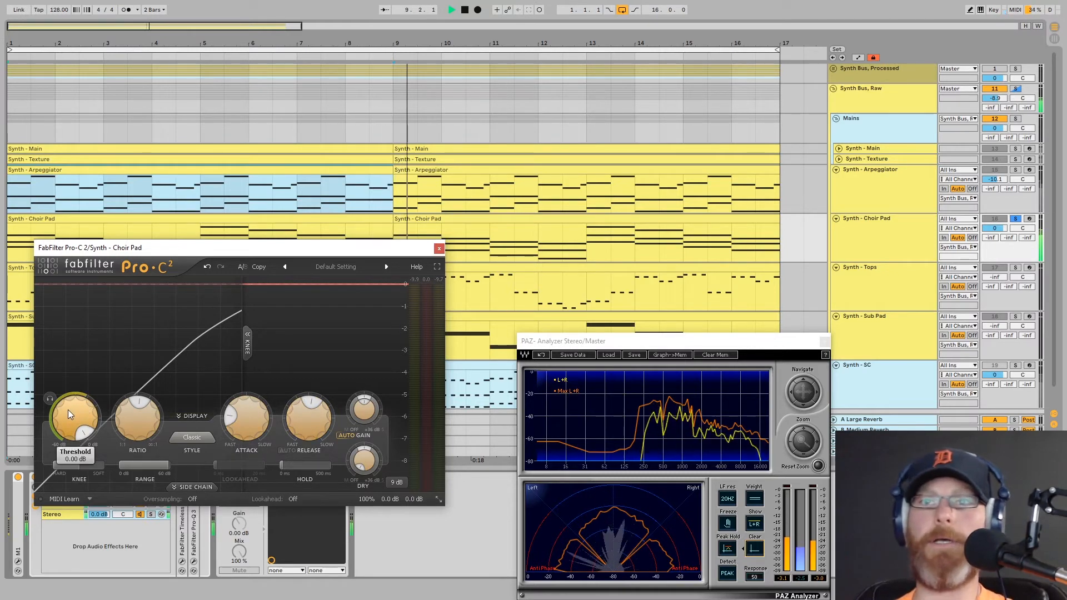
Step: Lower the Pro-C 2 threshold, raise its wet gain, and close and collapse the compressor
left_click_drag(70, 414, 59, 521)
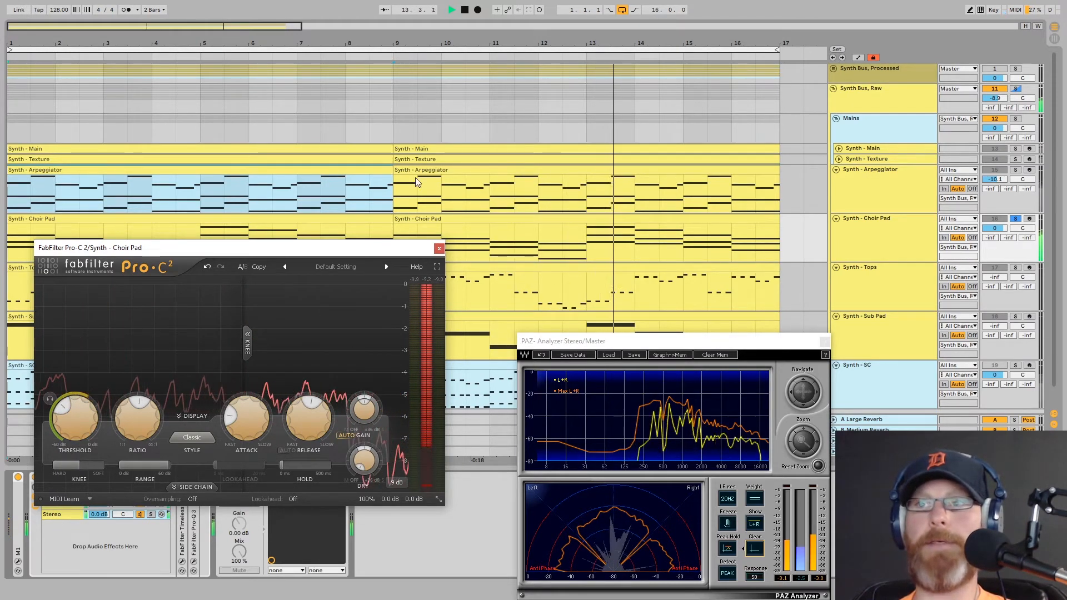
left_click_drag(362, 418, 361, 346)
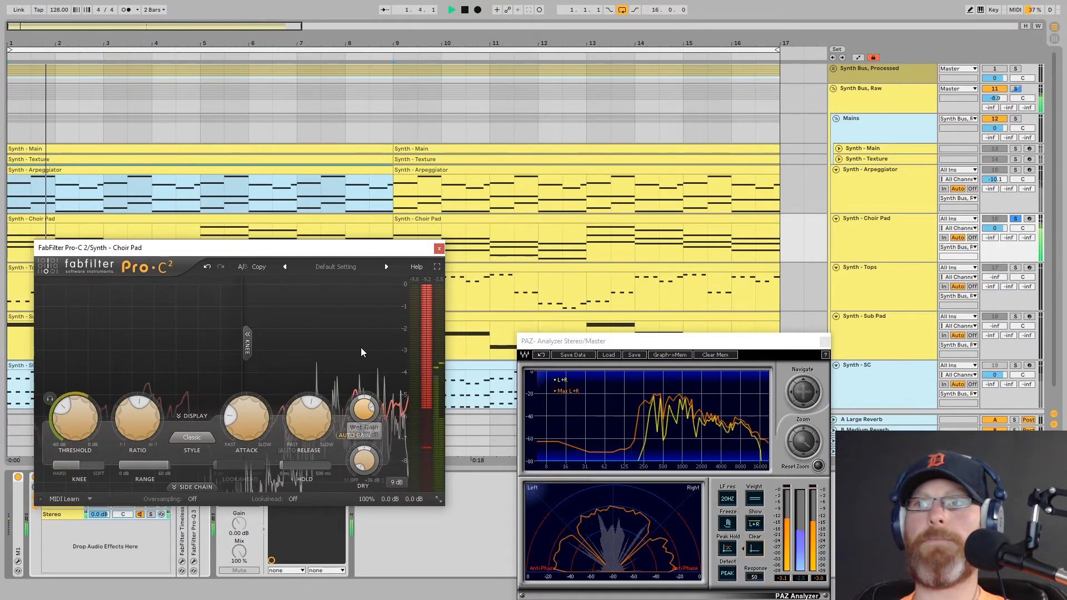
left_click(439, 249)
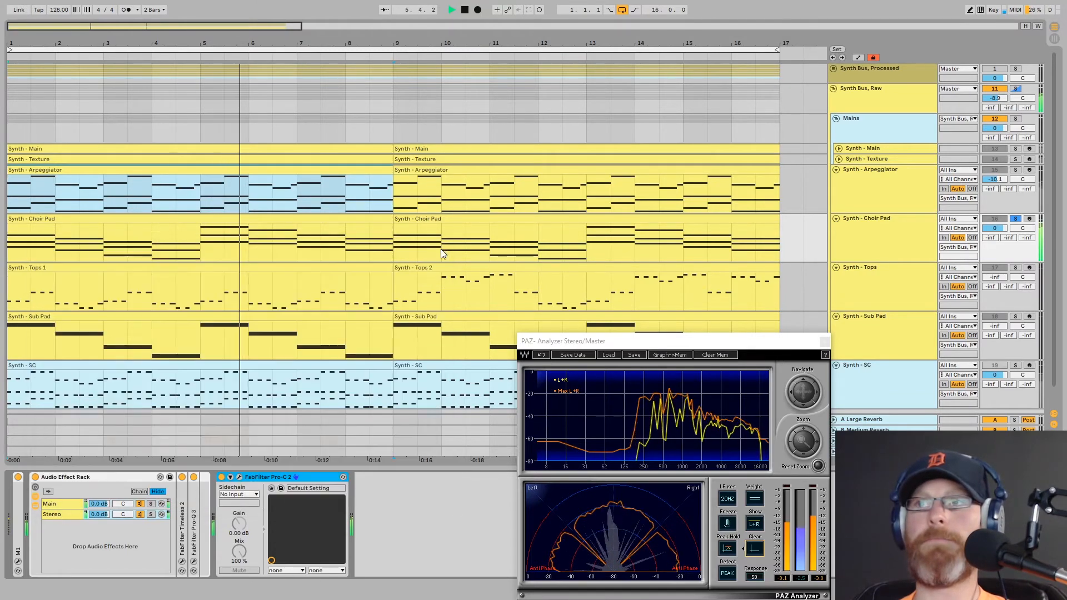
double_click(256, 478)
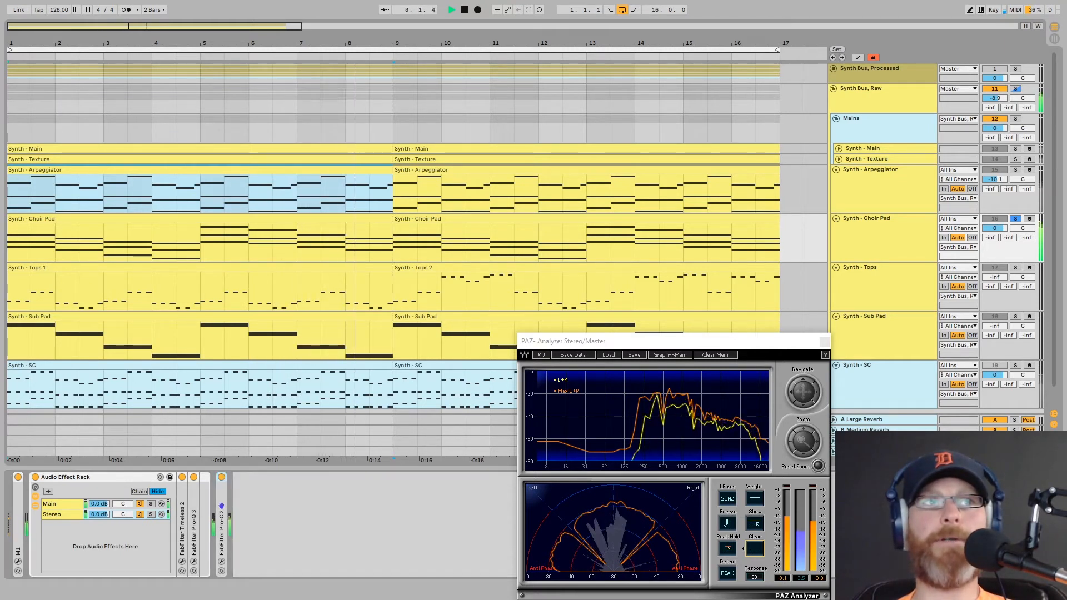
Step: Add the Cathedral reverb after the compressor, set Stereo to 120 and Dry/Wet to about 37 %, and collapse it
left_click(278, 536)
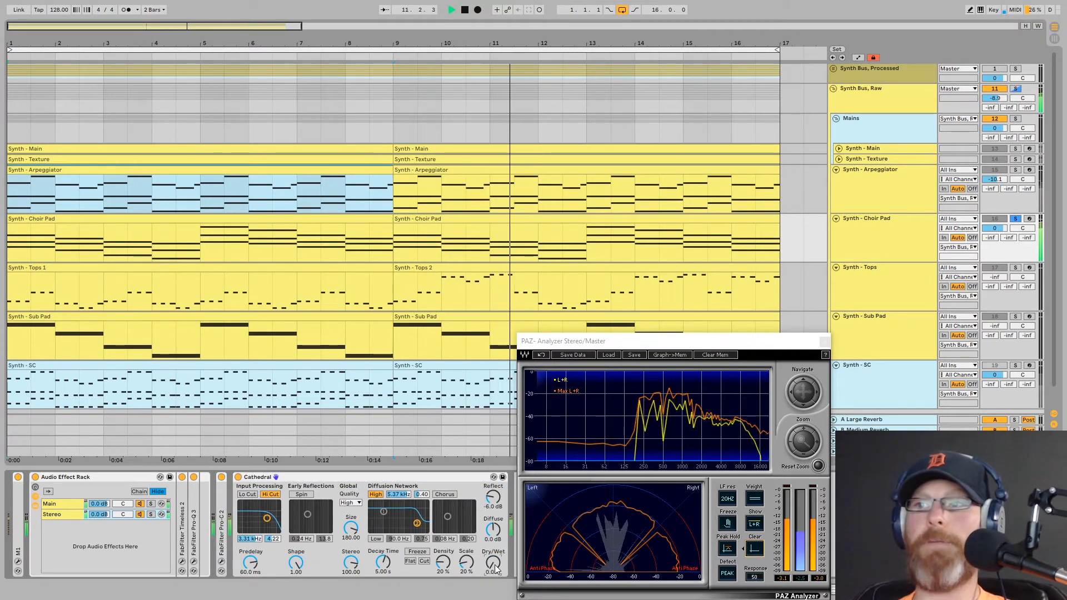
left_click_drag(493, 563, 493, 554)
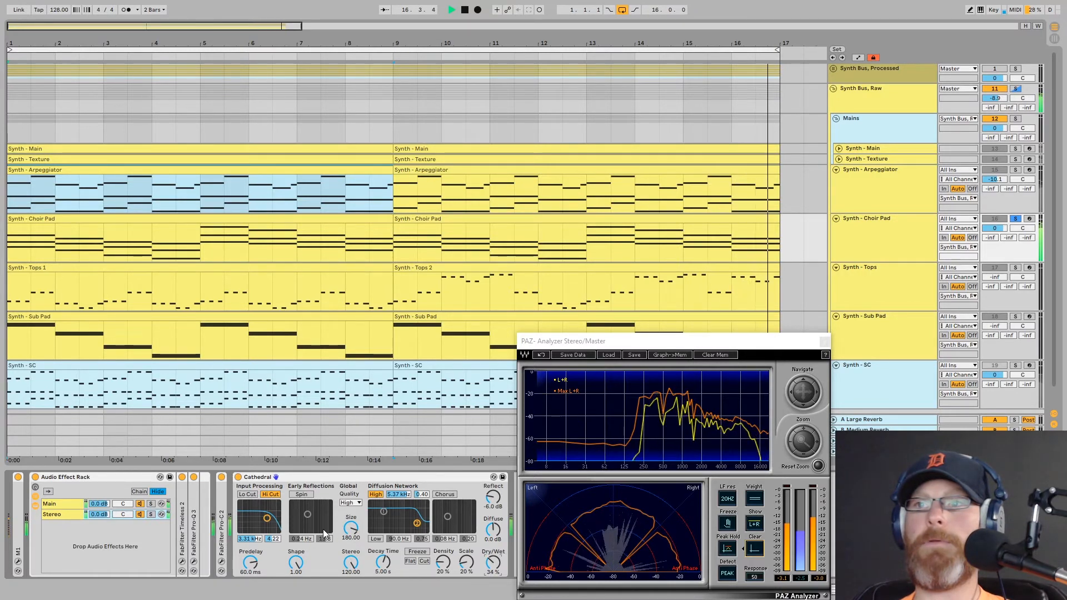
key("space")
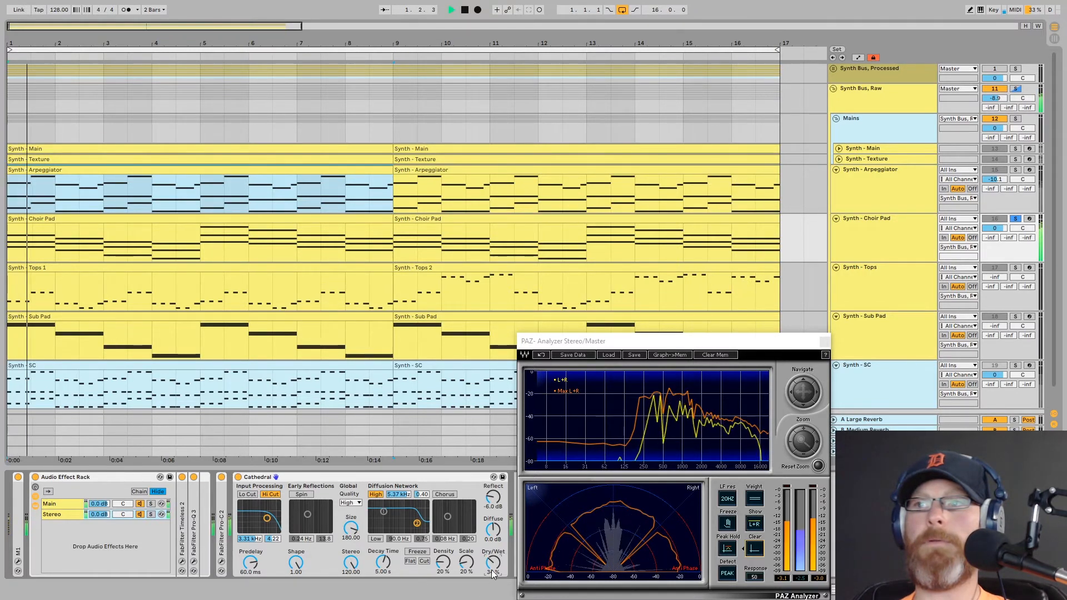
left_click_drag(493, 562, 493, 560)
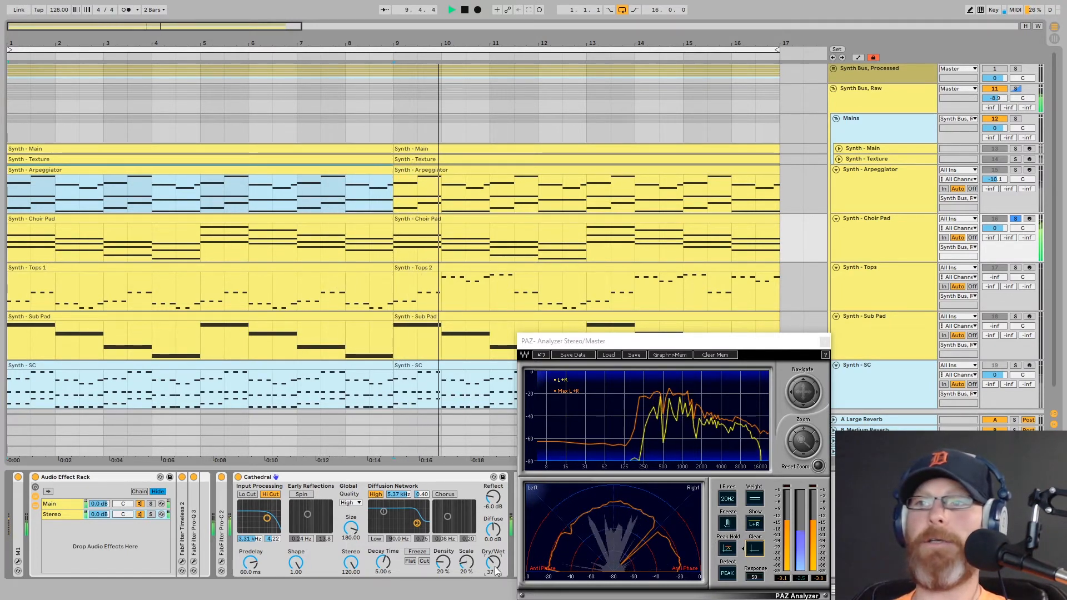
double_click(362, 478)
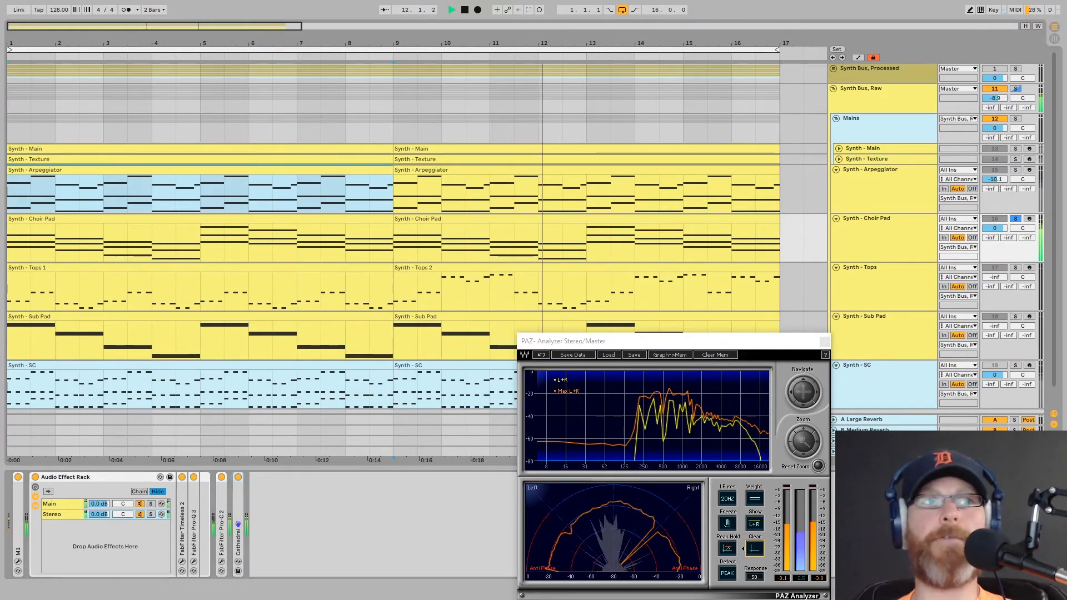
Step: Add FabFilter Pro-Q 3 after the Cathedral reverb and create a high shelf at about 1550 Hz boosted by about 3.2 dB
left_click(371, 526)
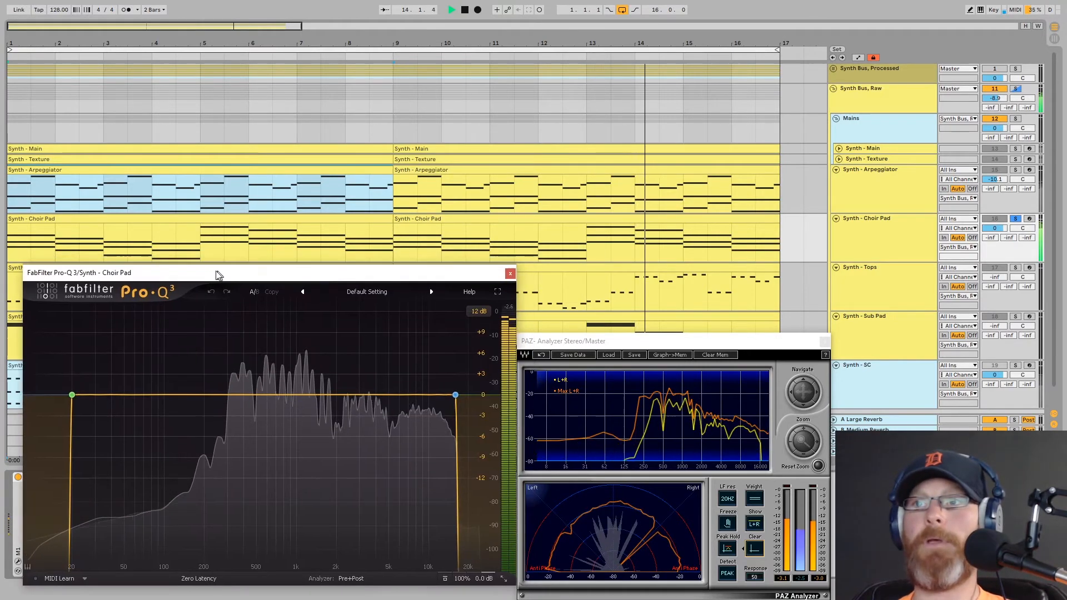
left_click(57, 400)
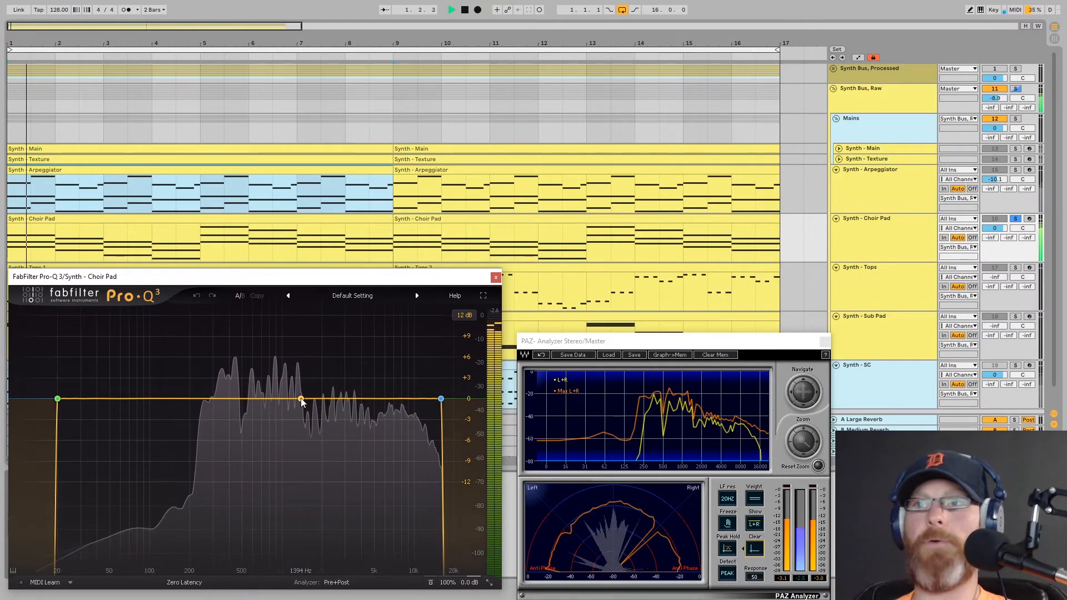
left_click(693, 400)
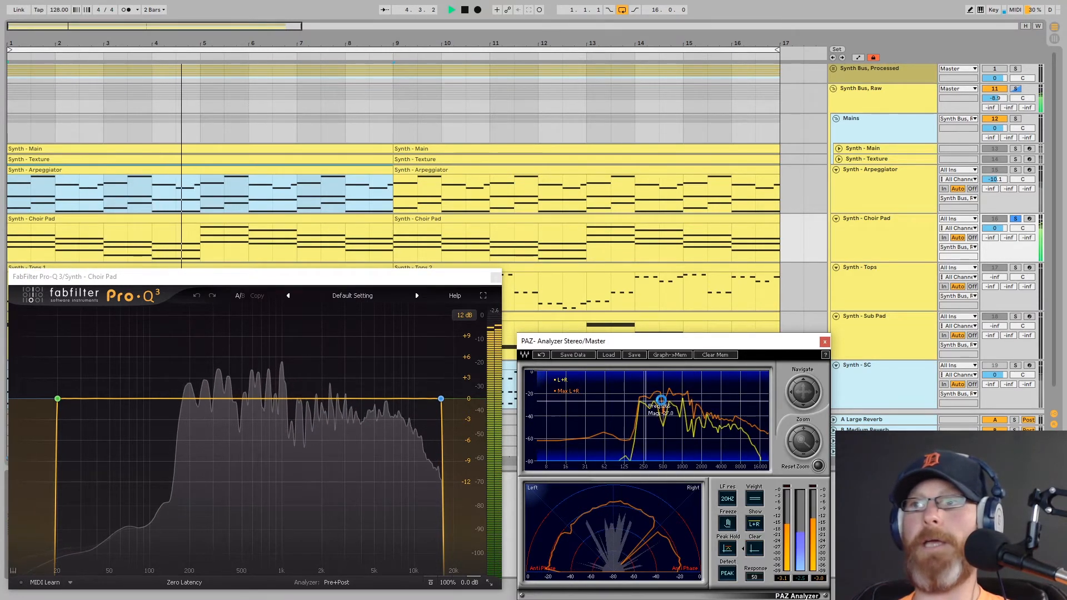
left_click(307, 399)
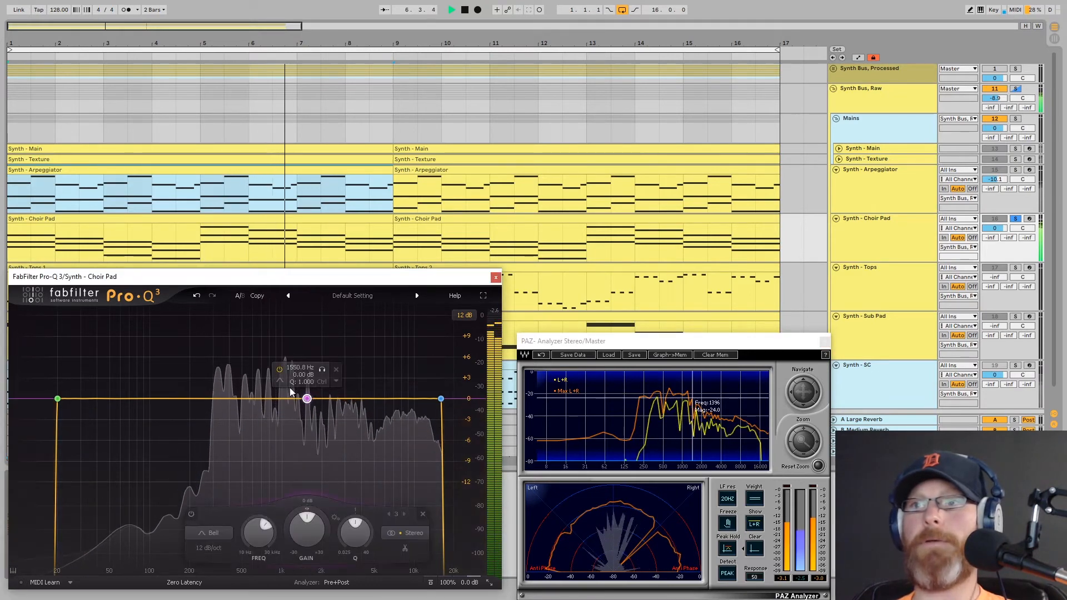
left_click(316, 392)
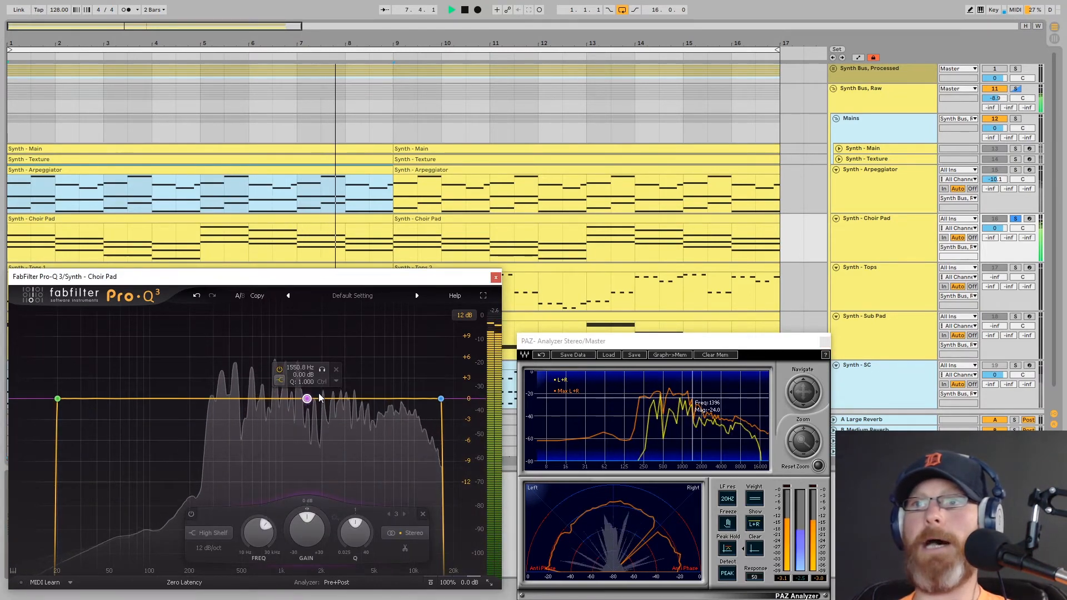
left_click_drag(305, 528, 304, 489)
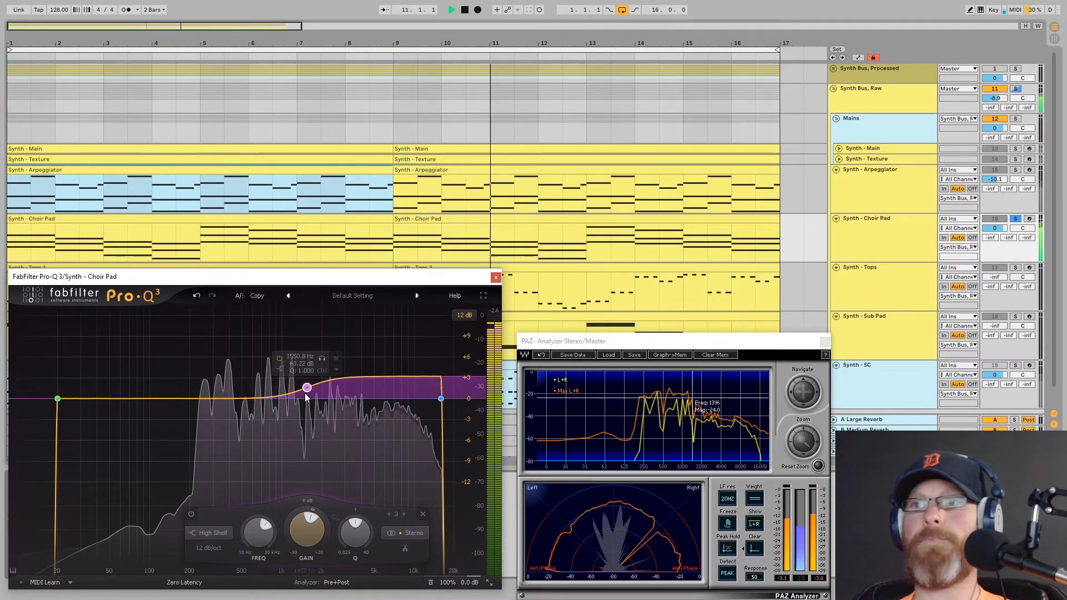
Step: Add a gentle low shelf cut at about 1354 Hz in the new EQ, adjust its Q and clear the analyzer's held peaks
double_click(299, 403)
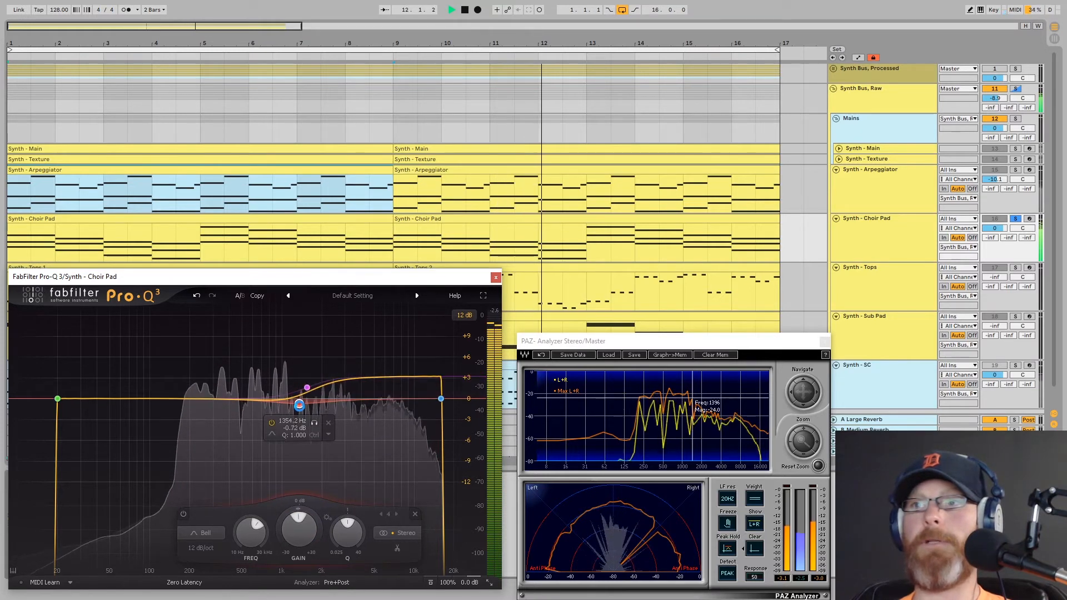
left_click(272, 432)
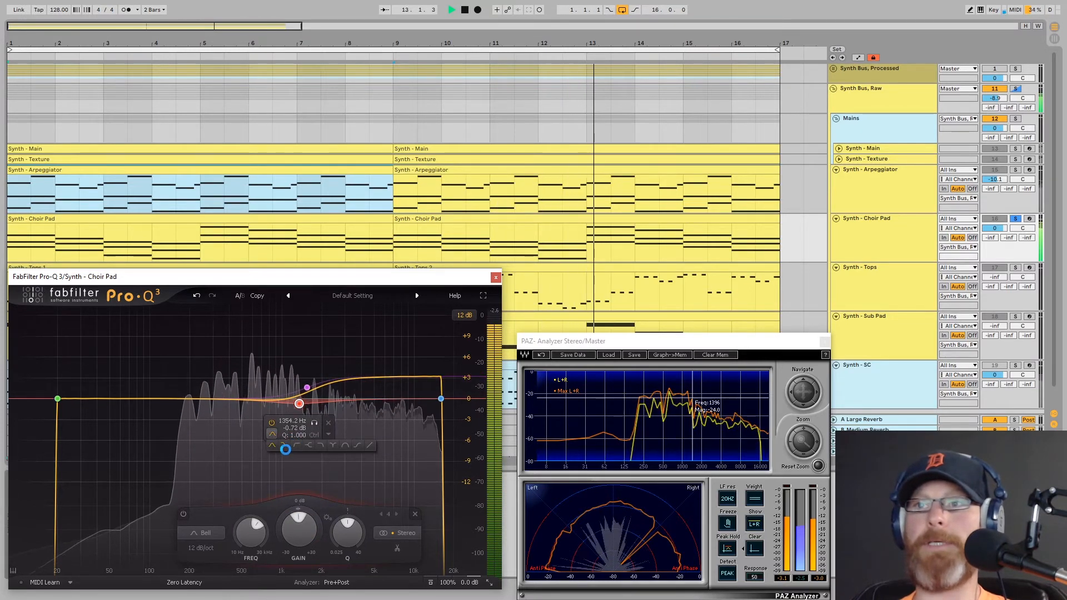
left_click(287, 452)
left_click_drag(348, 533, 298, 552)
left_click(754, 549)
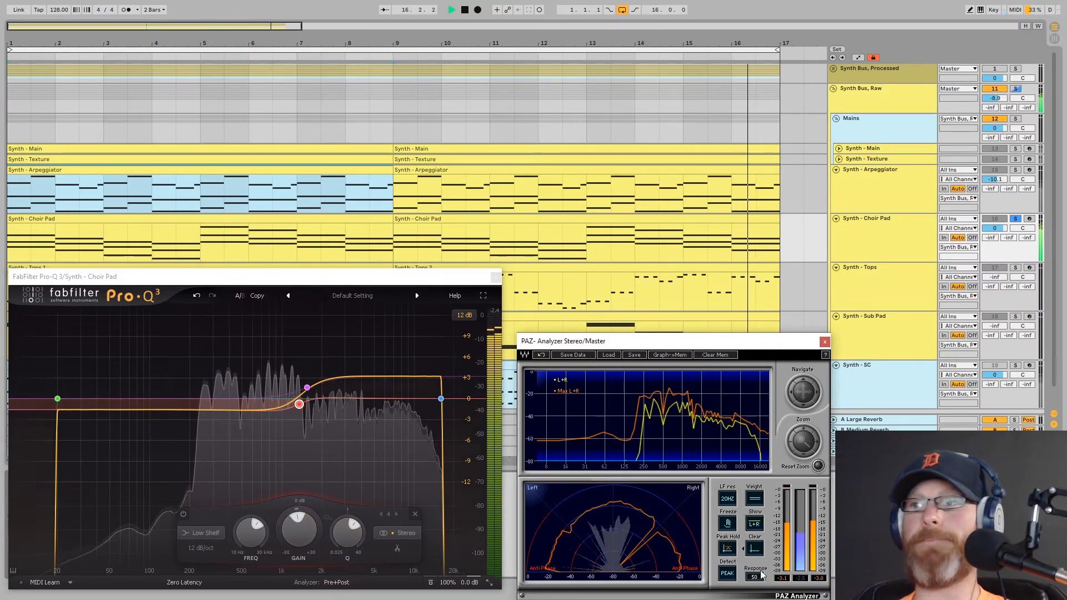
Step: Adjust the EQ's high shelf to about 1492 Hz and +3.5 dB, and close the EQ
mouse_move(303, 388)
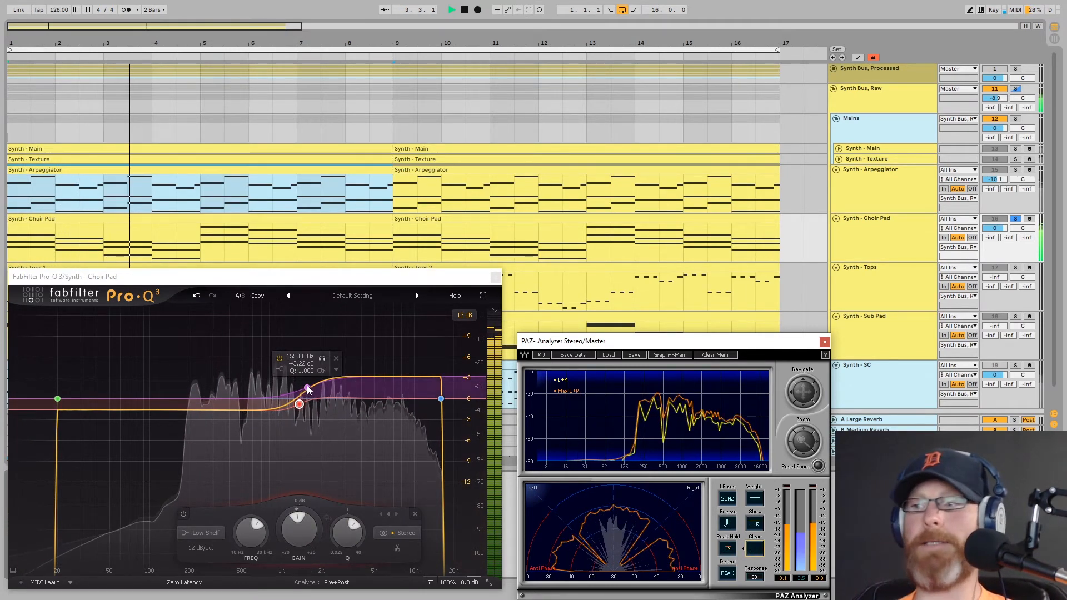
left_click(308, 389)
left_click_drag(308, 389, 305, 382)
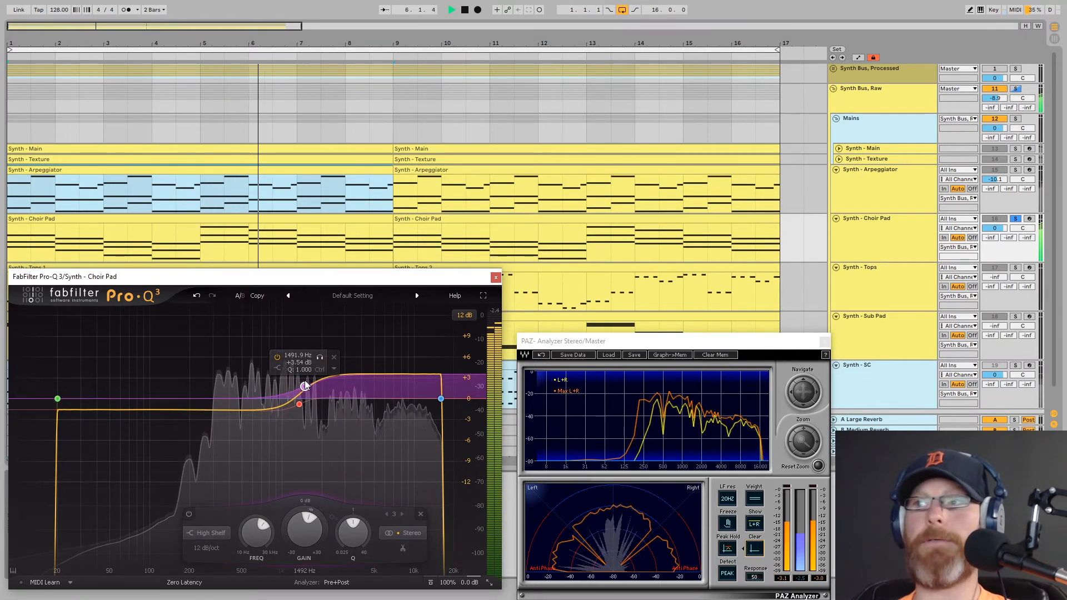
left_click(495, 277)
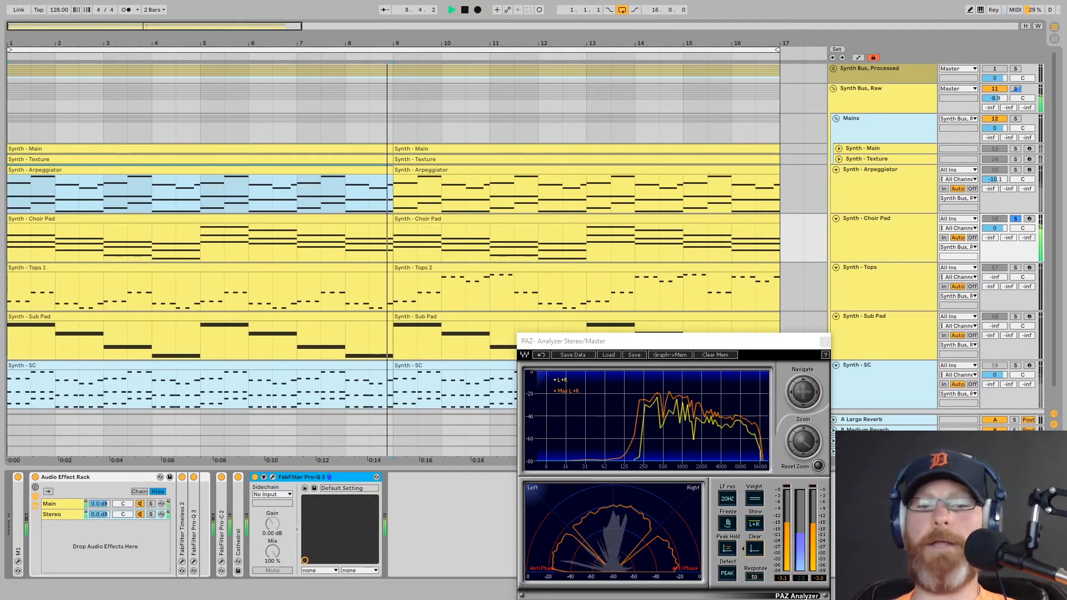
Step: Switch to the mixer view, set the Choir Pad's volume to -10 dB and turn off the solos
key("Tab")
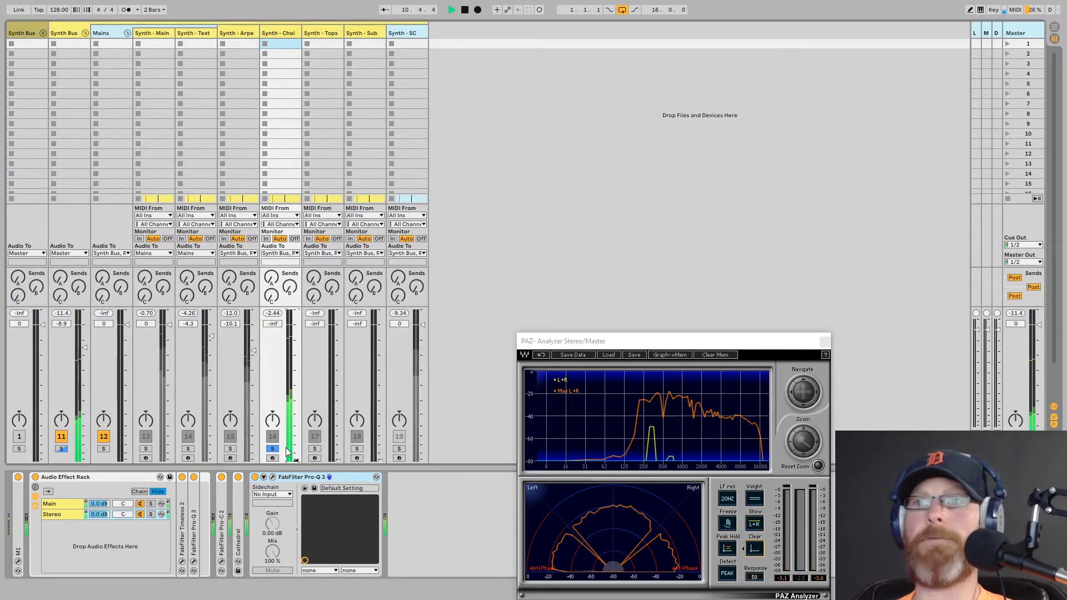
left_click(62, 449)
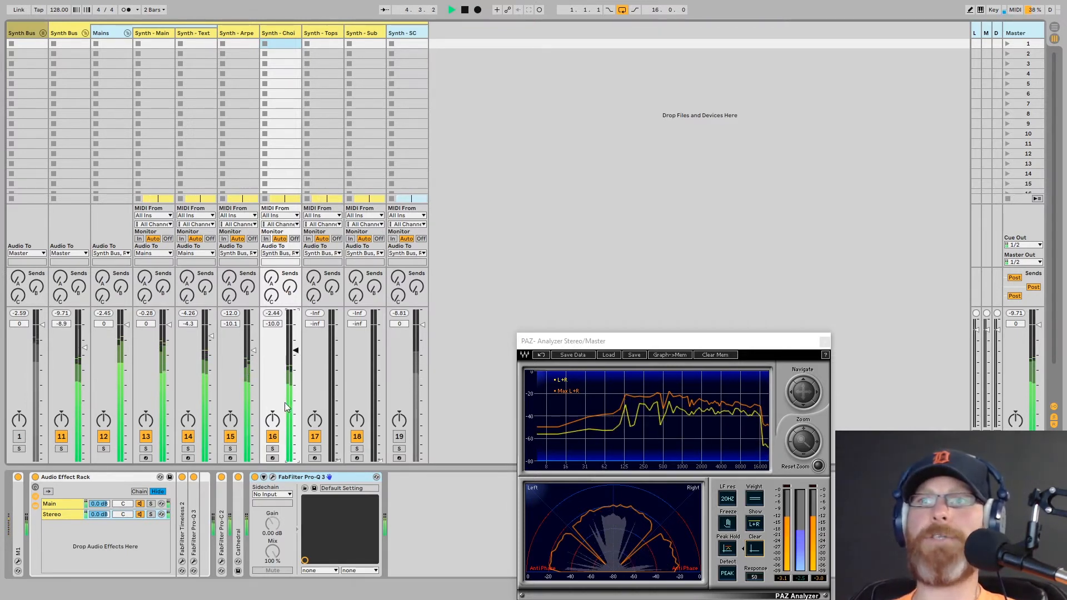
Step: Solo the Arpeggiator with and without the Choir Pad, clearing the analyzer's held peaks to compare their spectrum and stereo width
left_click(228, 448)
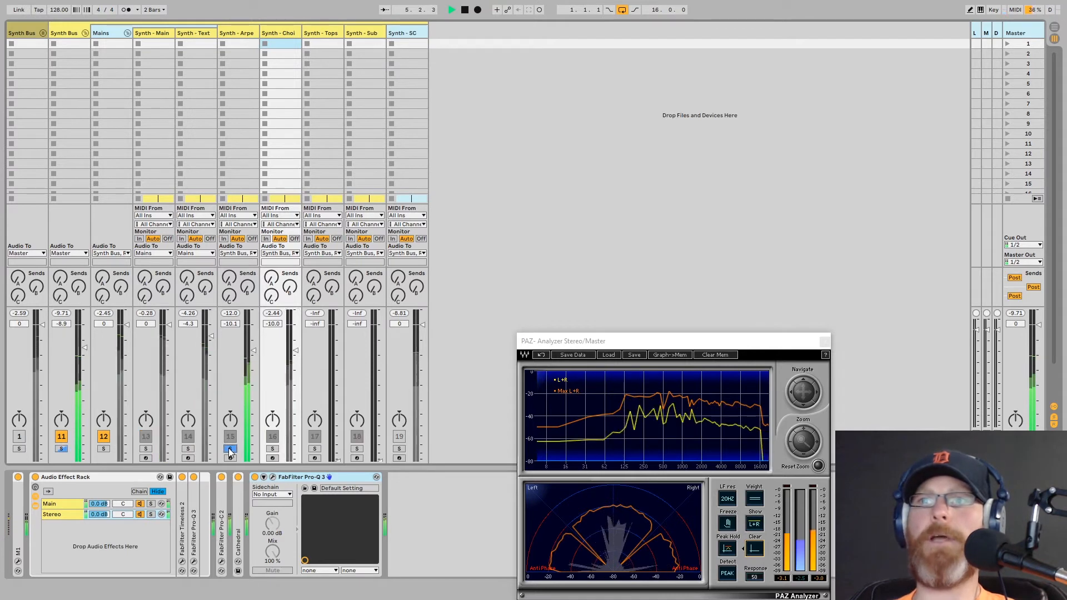
left_click(273, 449)
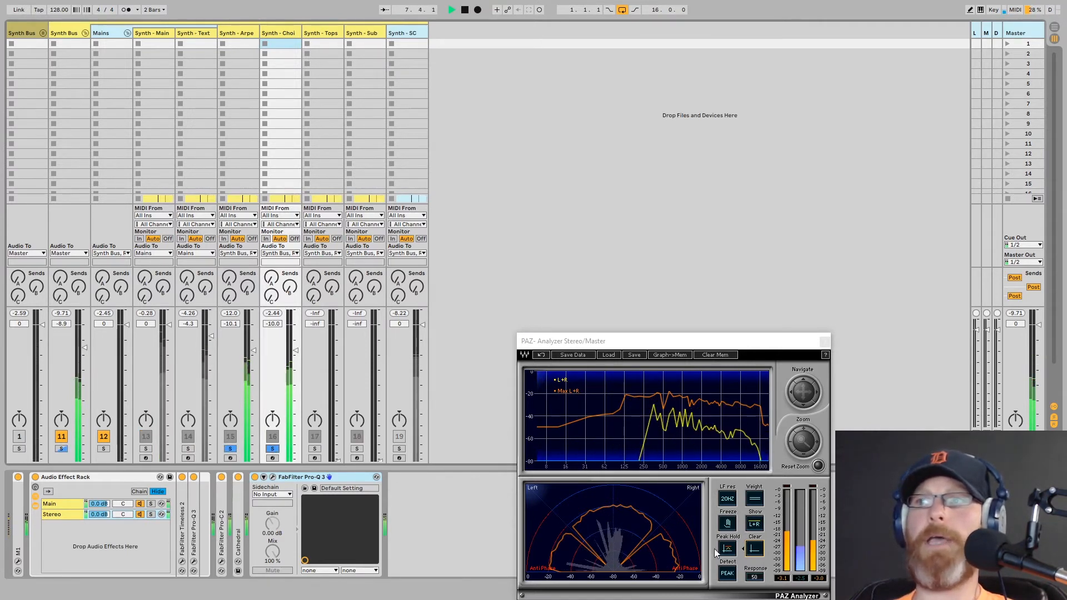
left_click(751, 549)
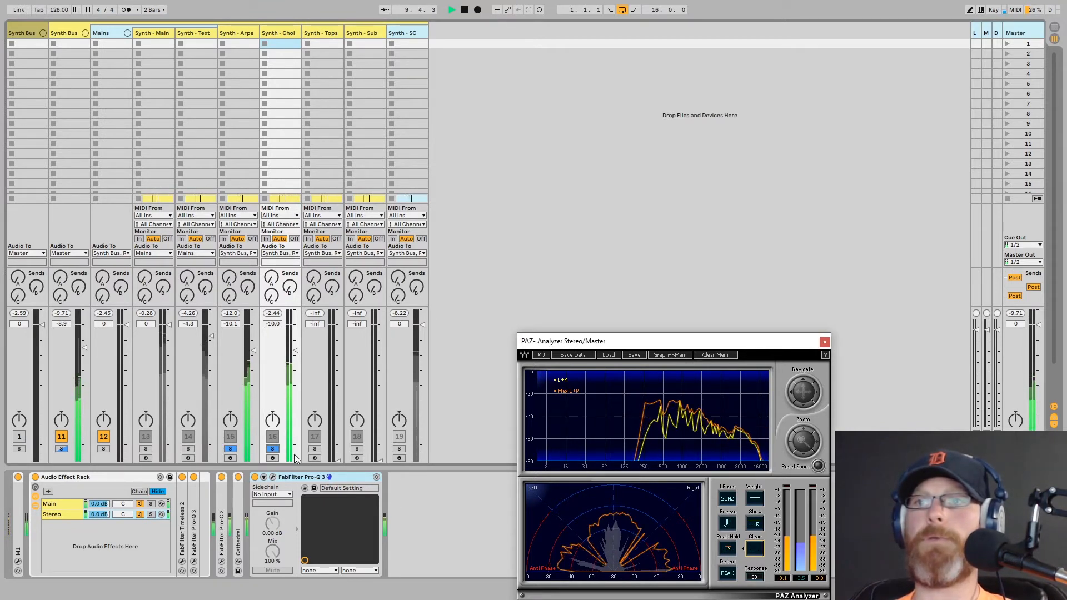
left_click(273, 449)
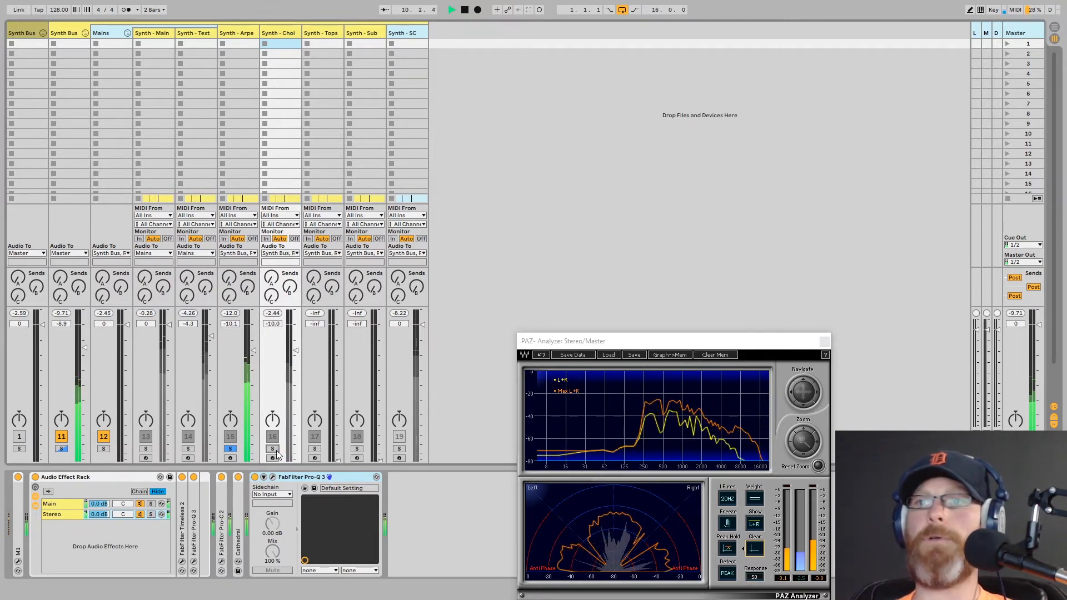
left_click(754, 549)
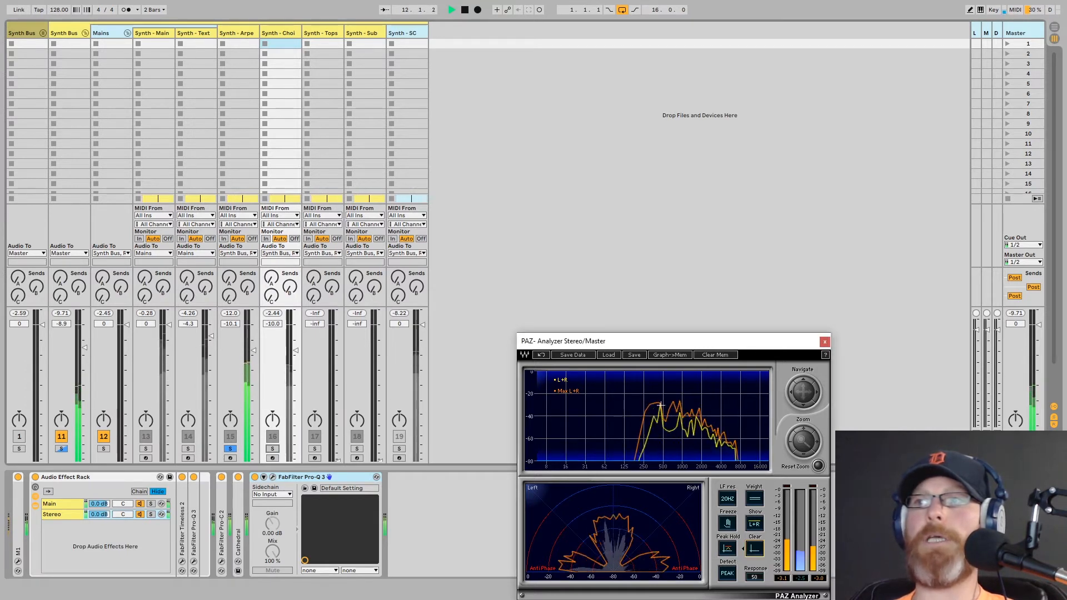
Step: Solo the Choir Pad and the Arpeggiator in turn, clearing the analyzer's held peaks to compare their spectrum and stereo width
left_click(681, 408)
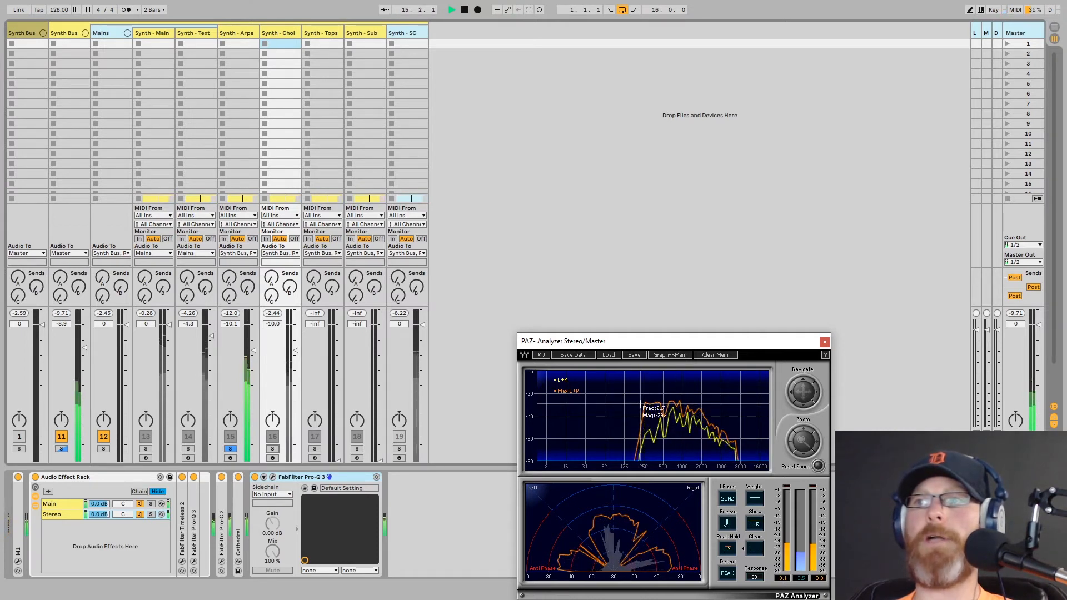
left_click(272, 449)
left_click(755, 544)
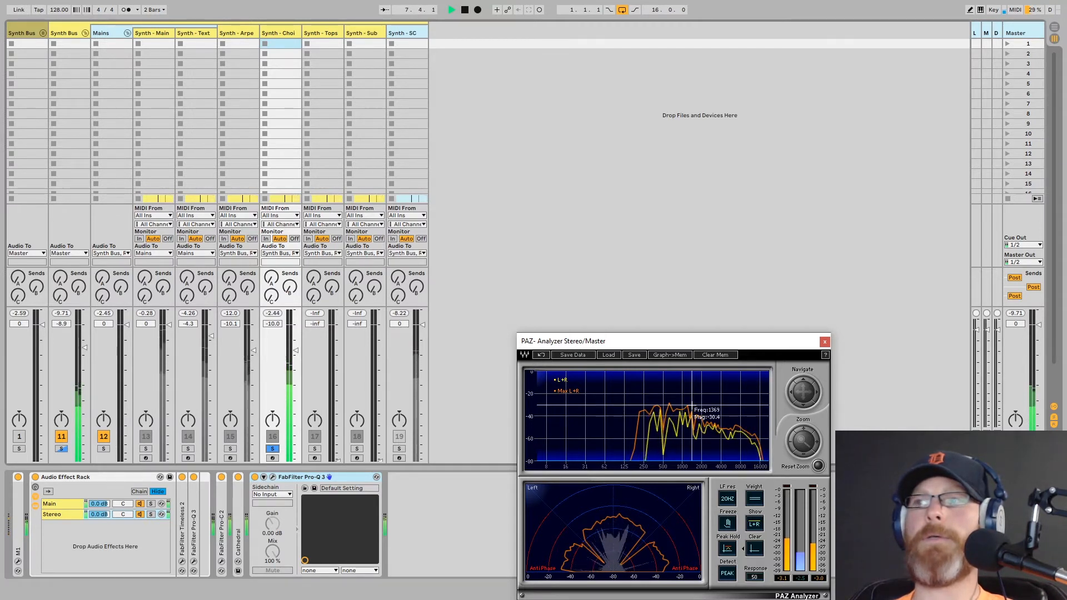
left_click(233, 452)
left_click(231, 450)
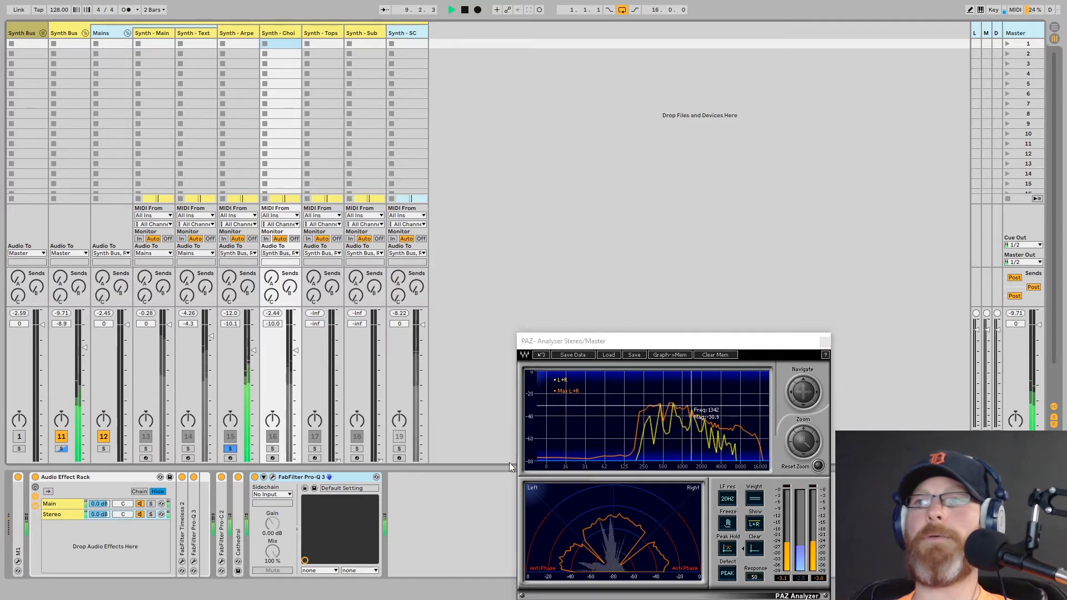
left_click(756, 550)
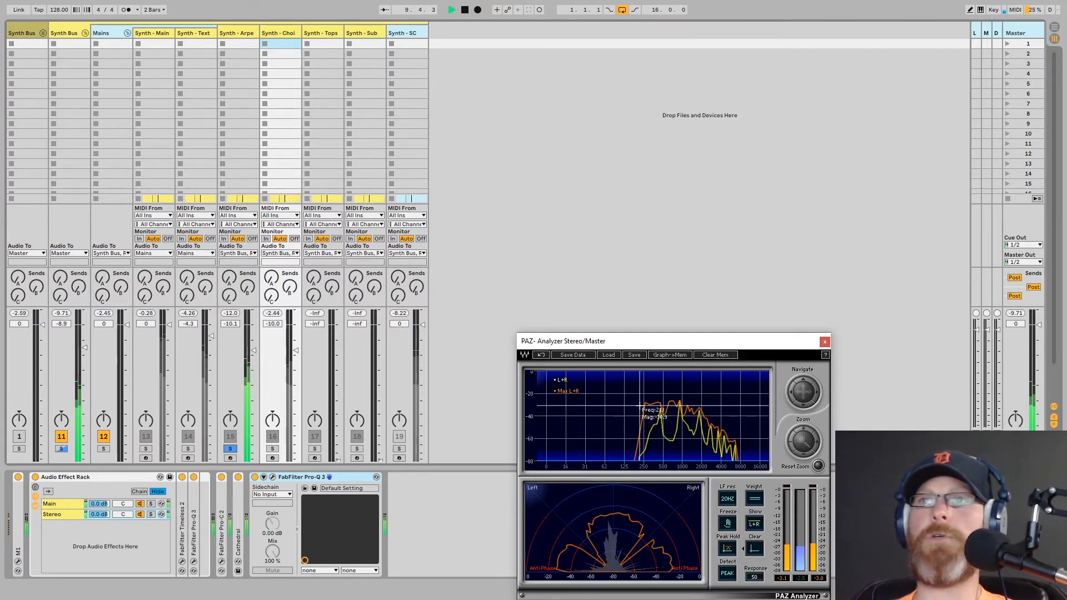
Step: Solo the Choir Pad and add a bell cut to its EQ at about 436 Hz, -2.56 dB, with a Q of about 1.64
left_click(273, 448)
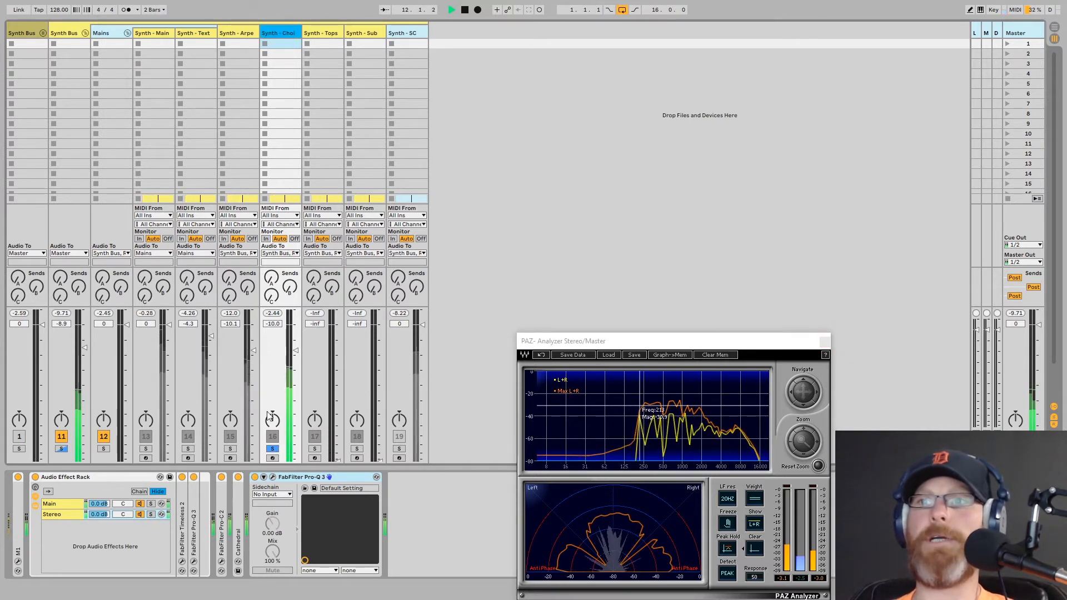
left_click(291, 476)
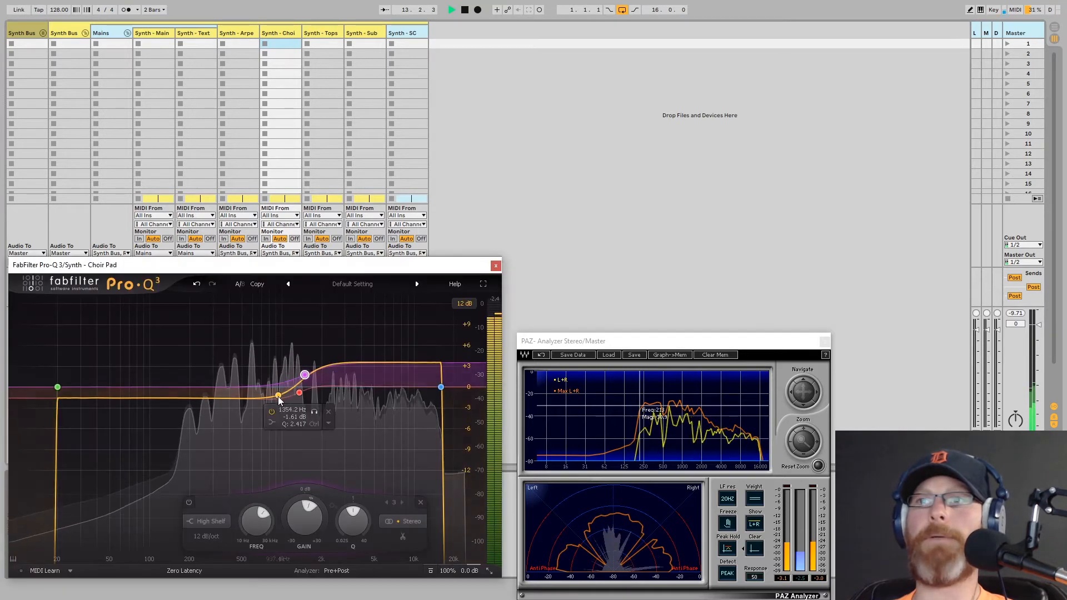
double_click(237, 372)
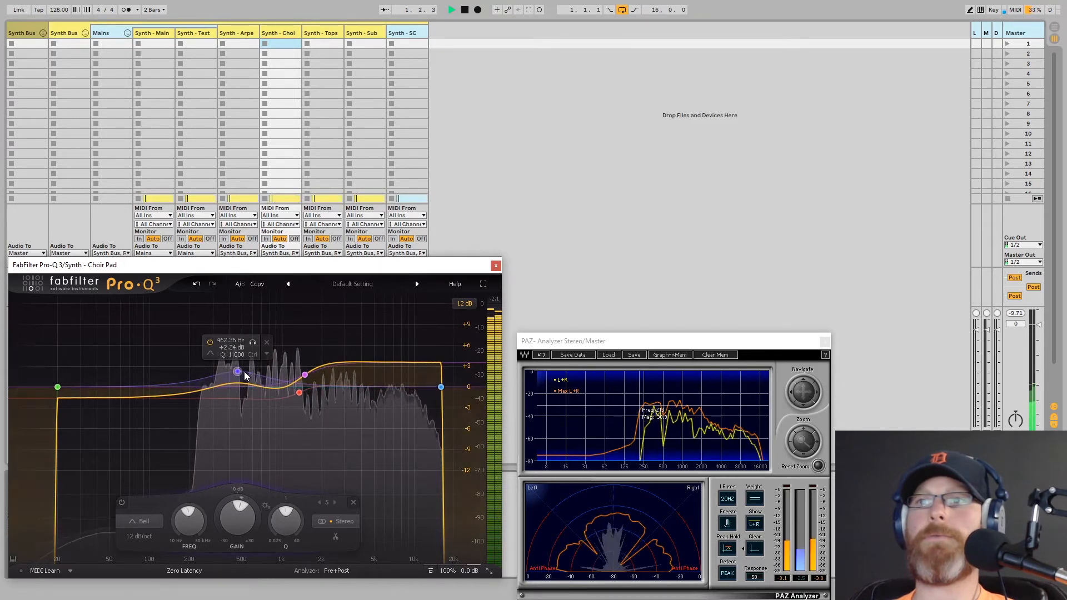
left_click_drag(237, 372, 234, 407)
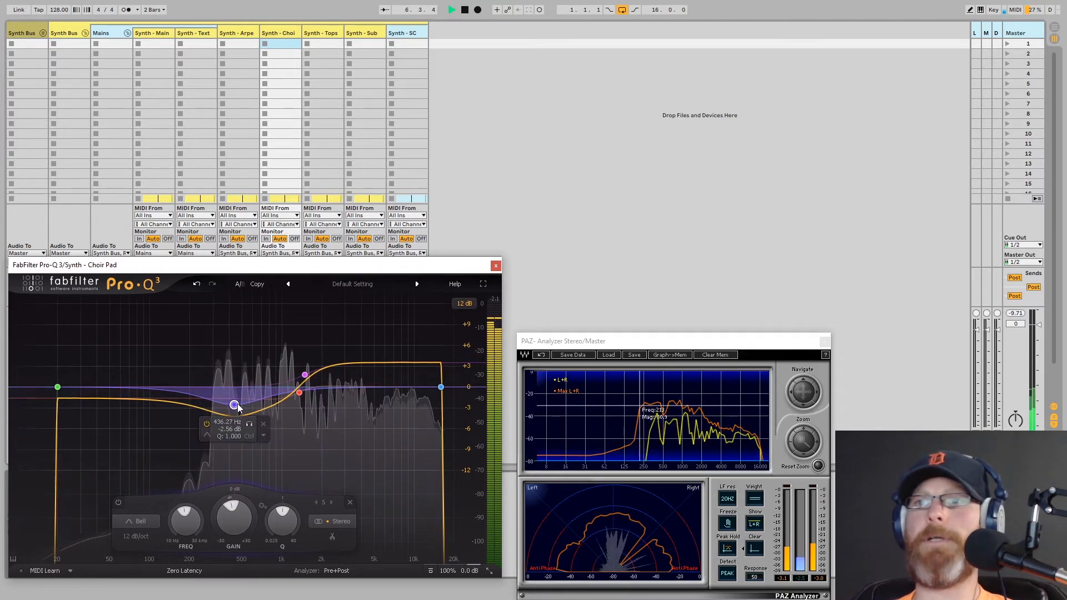
left_click_drag(276, 524, 280, 516)
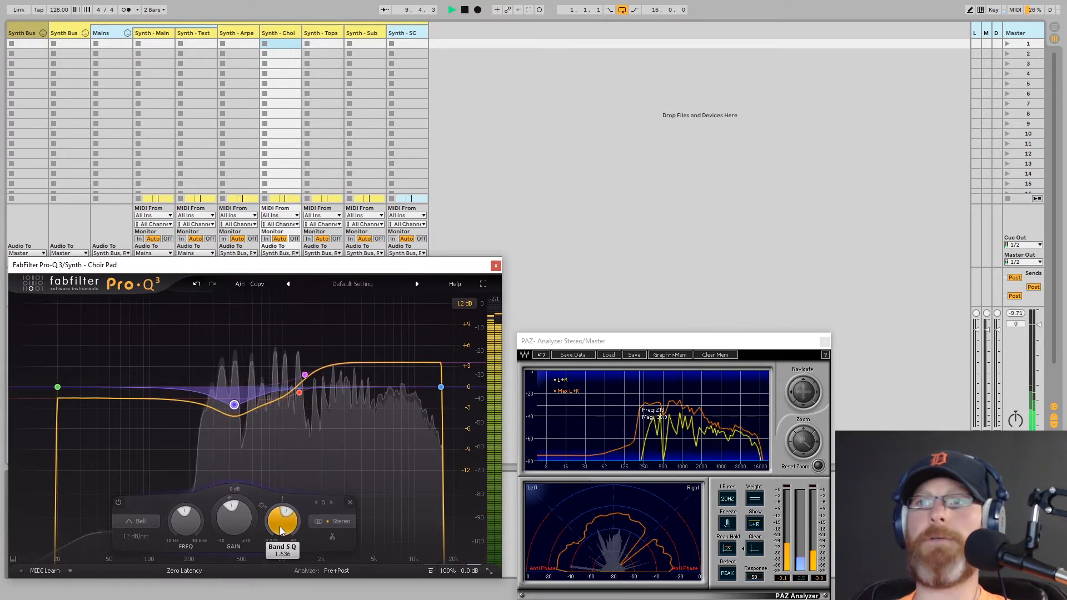
Step: Add a complementary bell boost of about +1.3 dB at 436 Hz to the Arpeggiator's EQ, and close both EQs
left_click(237, 42)
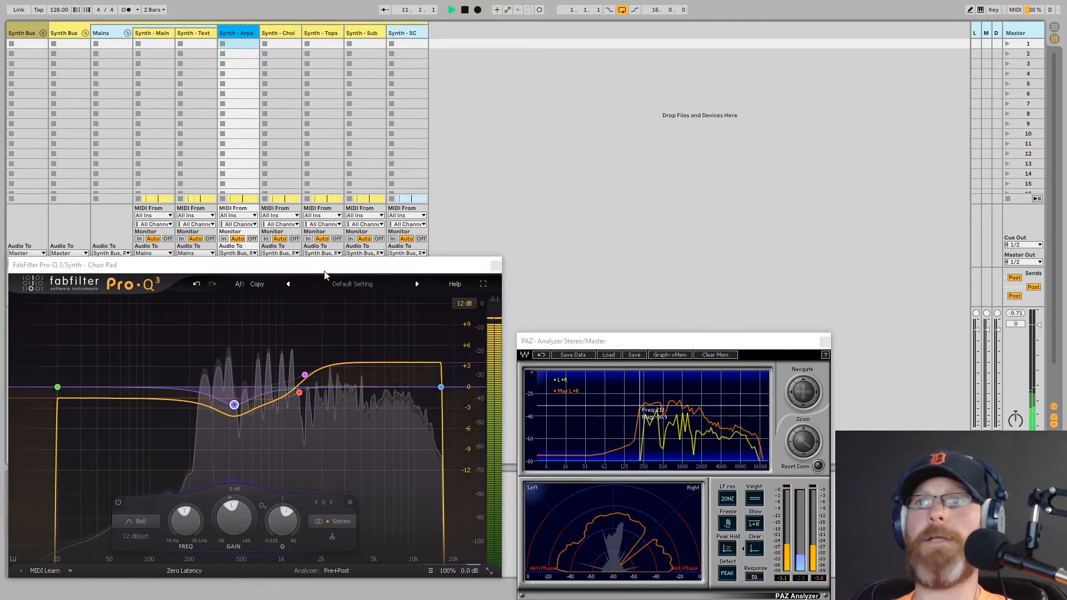
left_click_drag(324, 270, 325, 82)
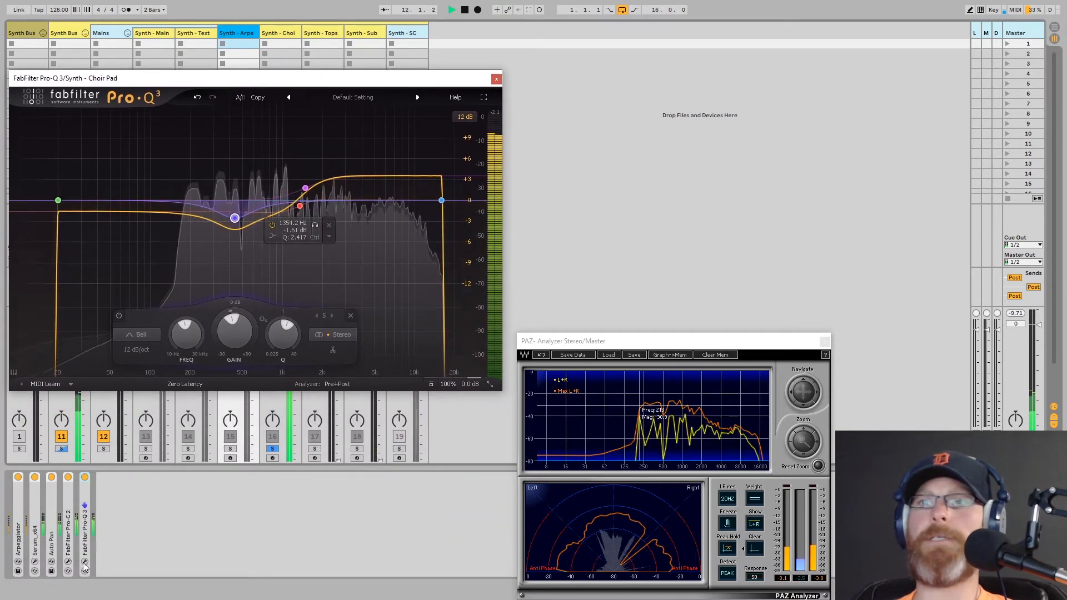
left_click(85, 562)
left_click_drag(249, 204, 235, 266)
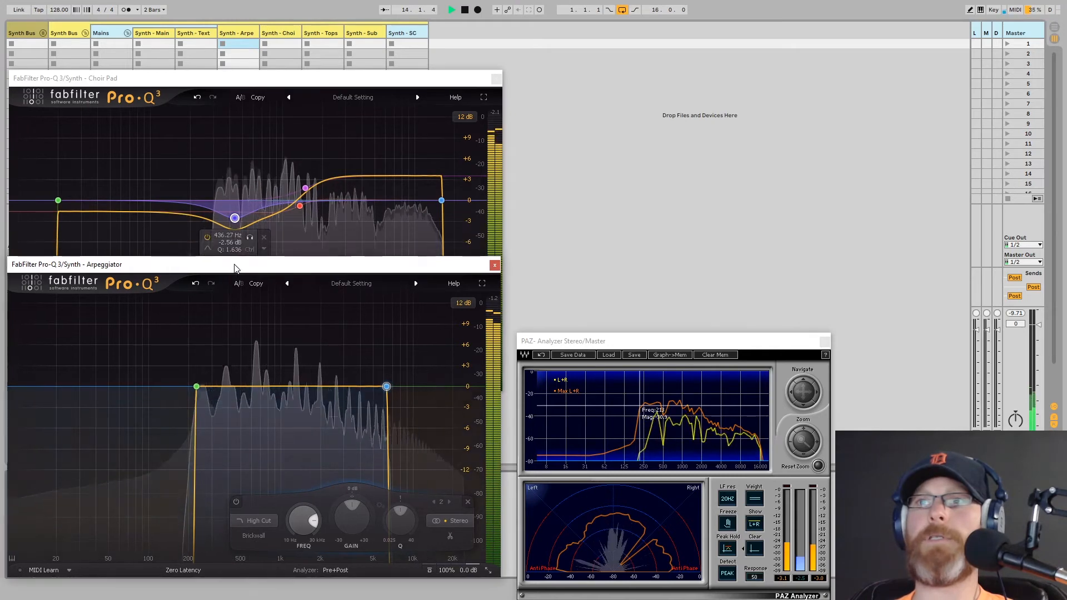
double_click(244, 386)
type("436")
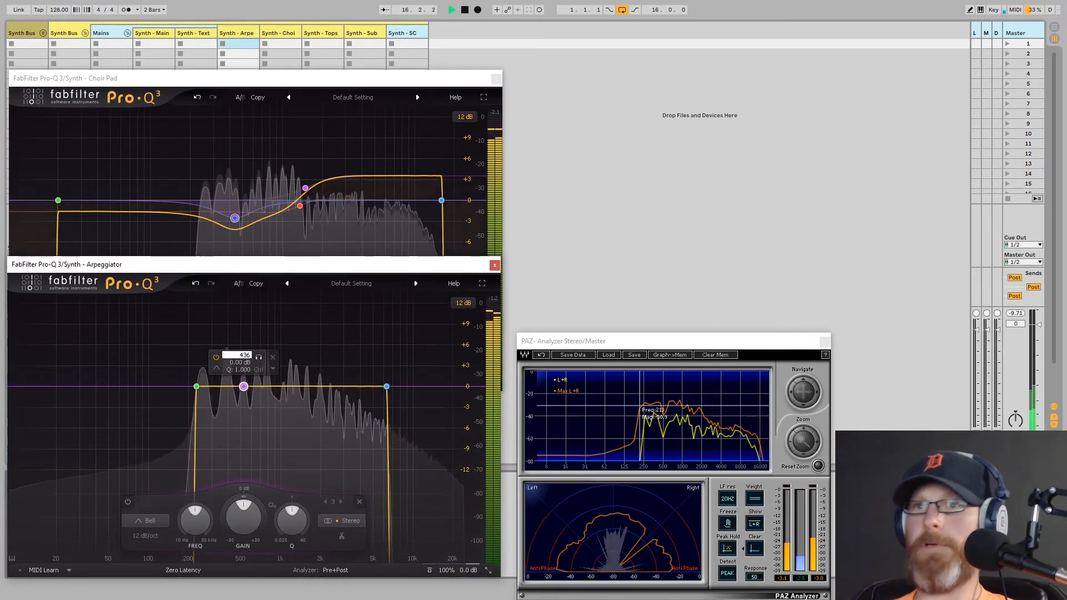
key("Return")
left_click_drag(225, 526, 222, 501)
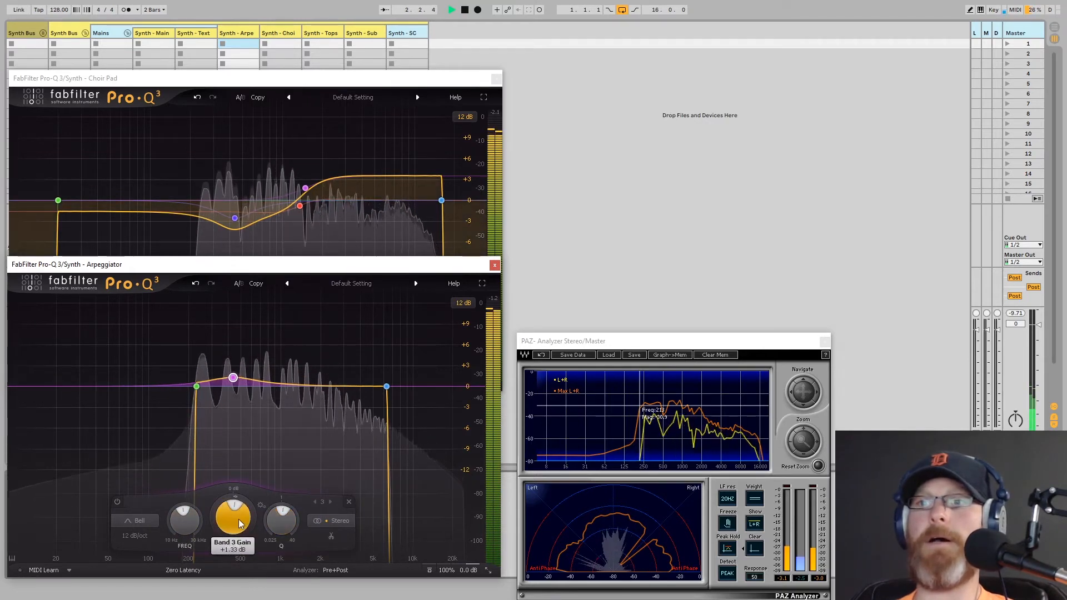
left_click(496, 79)
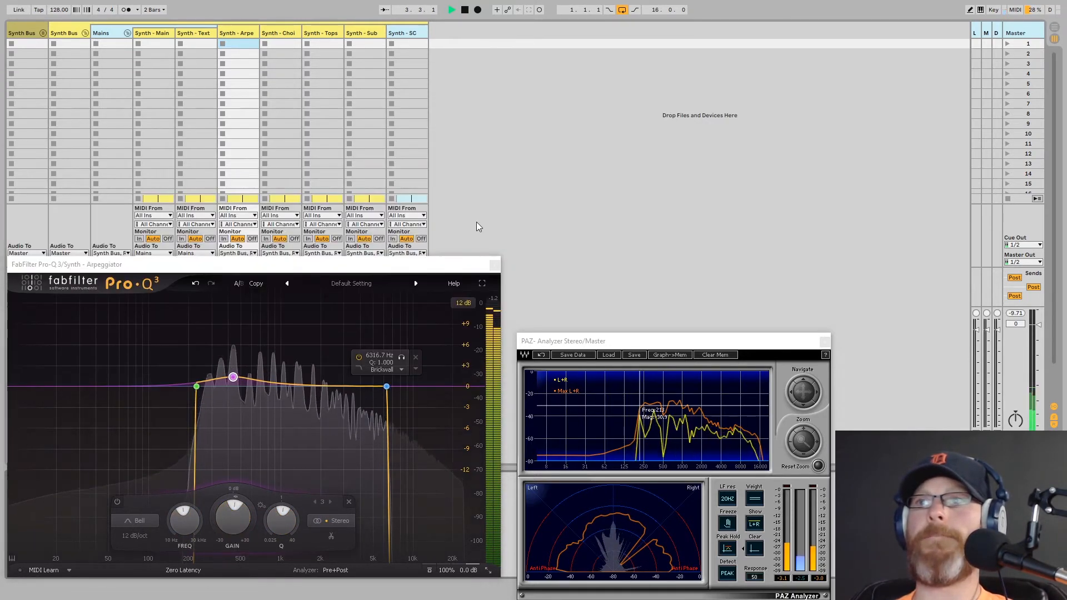
left_click(495, 265)
Step: Raise the soloed Choir Pad to -8.8 dB, clear both solos, and lower it together with the Arpeggiator to -10.1 and -11.4 dB
left_click(231, 449)
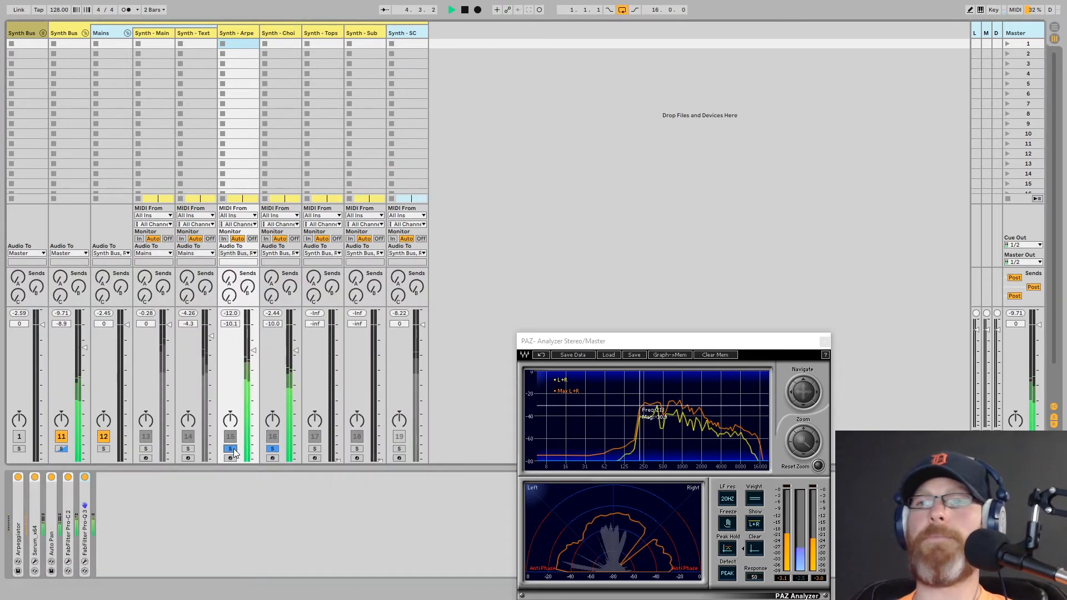
left_click(297, 350)
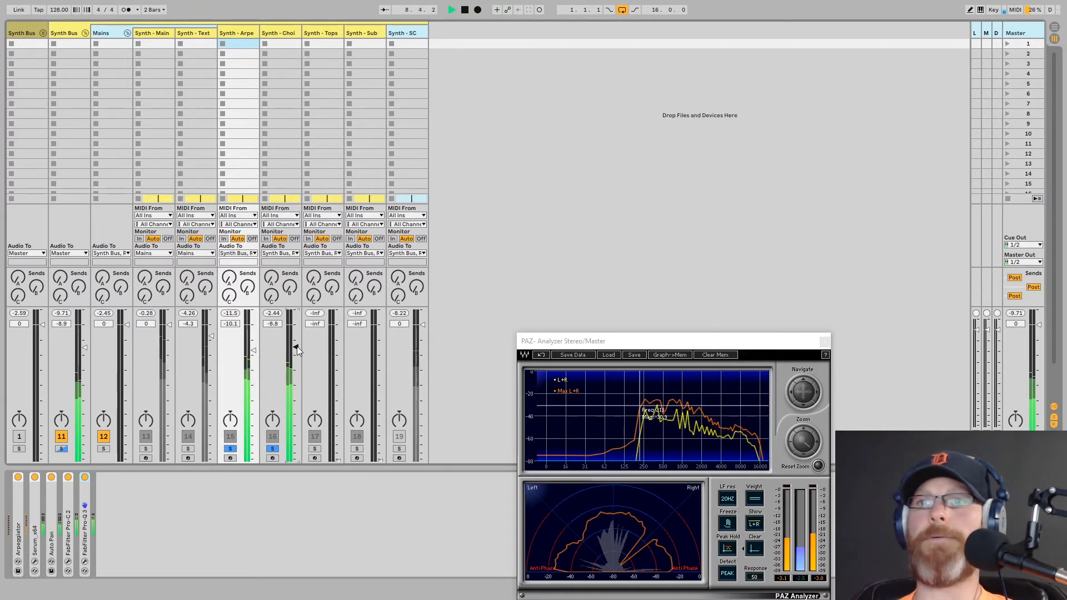
left_click(61, 449)
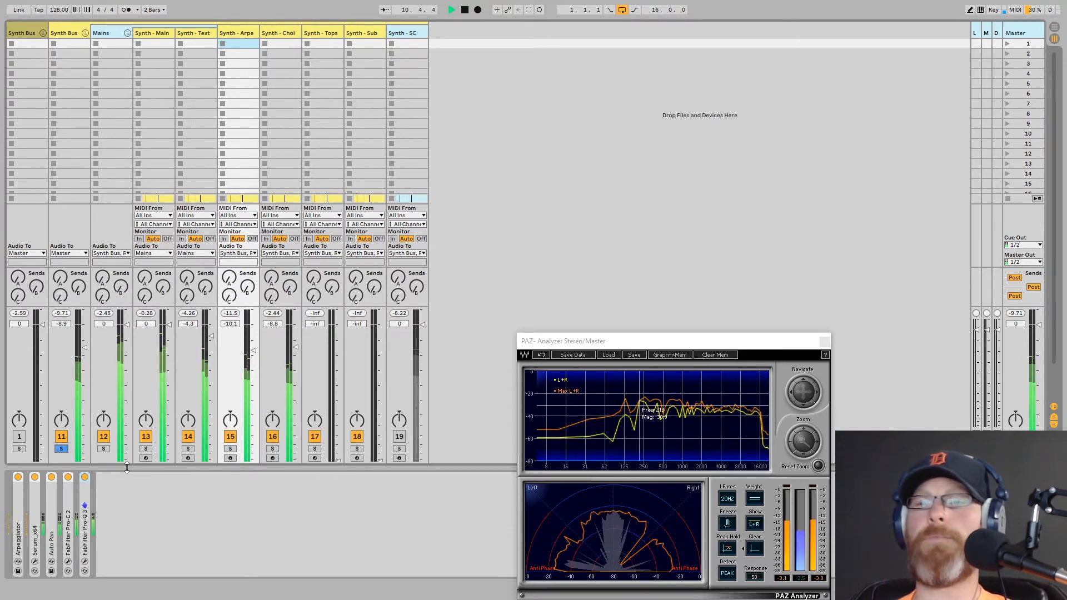
left_click(283, 33)
left_click(246, 33)
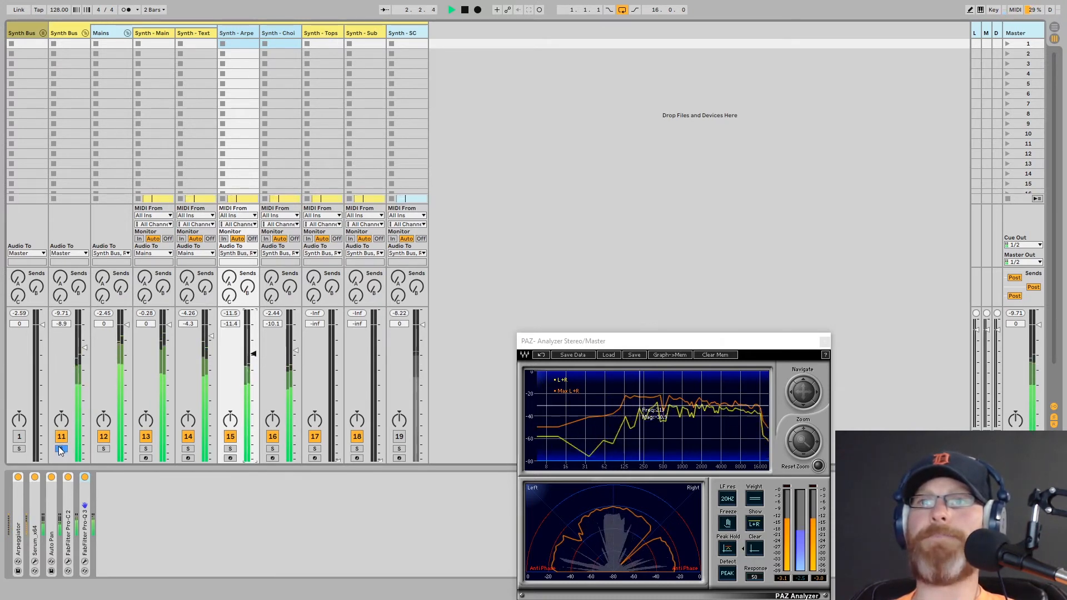
Step: Select the Tops track, switch to the arrangement view, and play the track soloed
left_click(330, 35)
key("Tab")
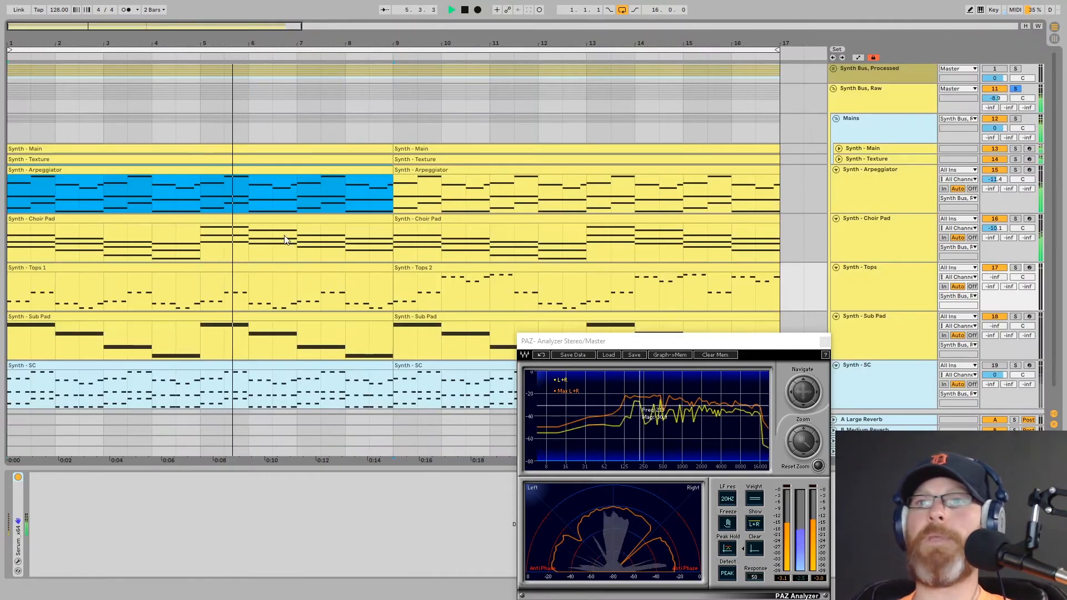
left_click(1015, 268)
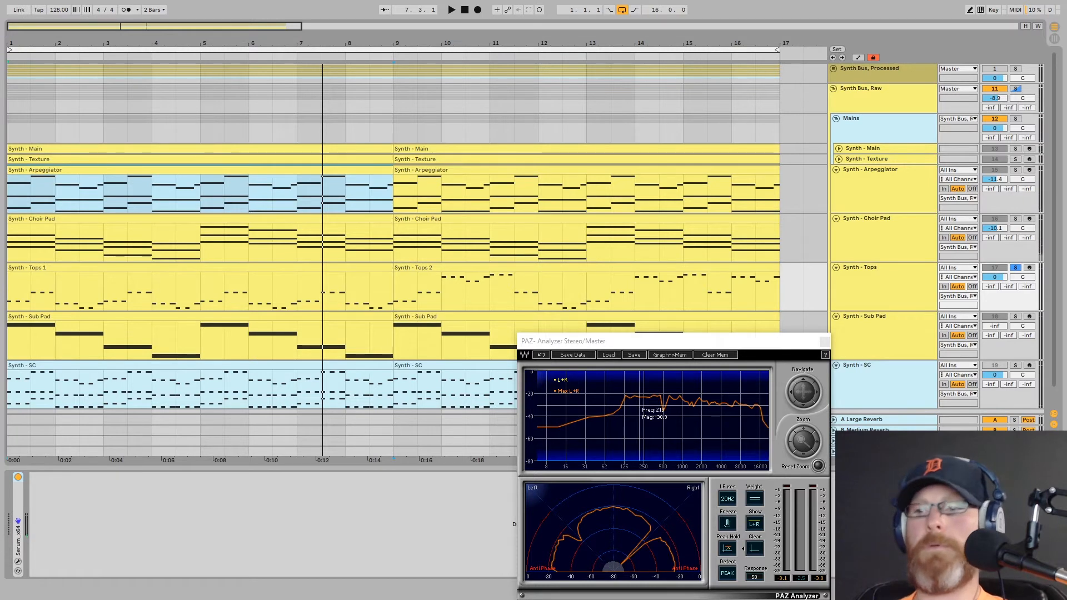
key("space")
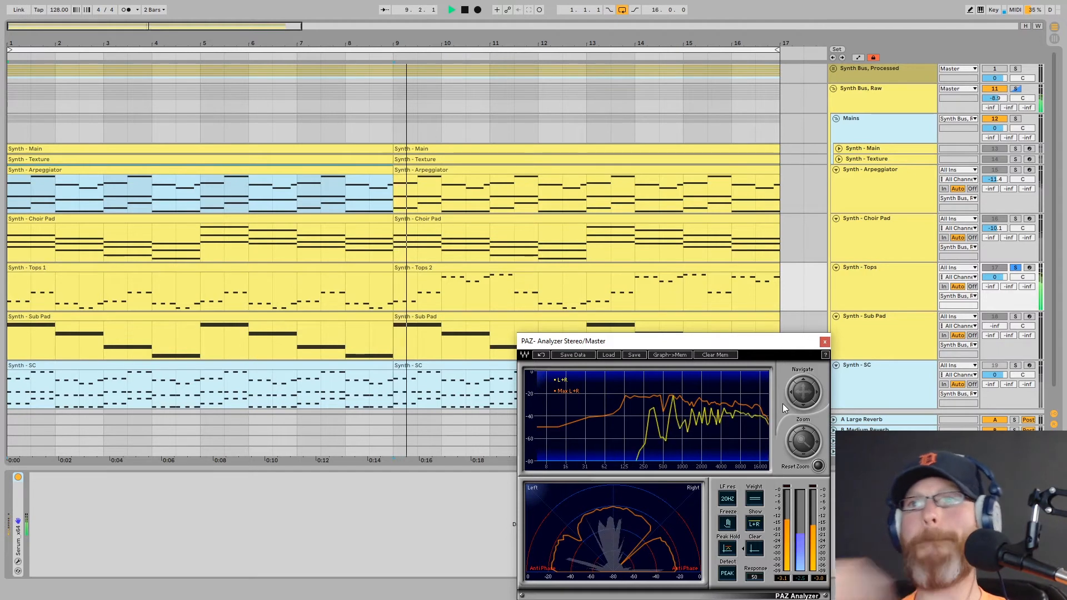
Step: In the Tops track's Serum effects, turn off the reverb and move the EQ directly after the compressor, closing the synth
left_click(20, 560)
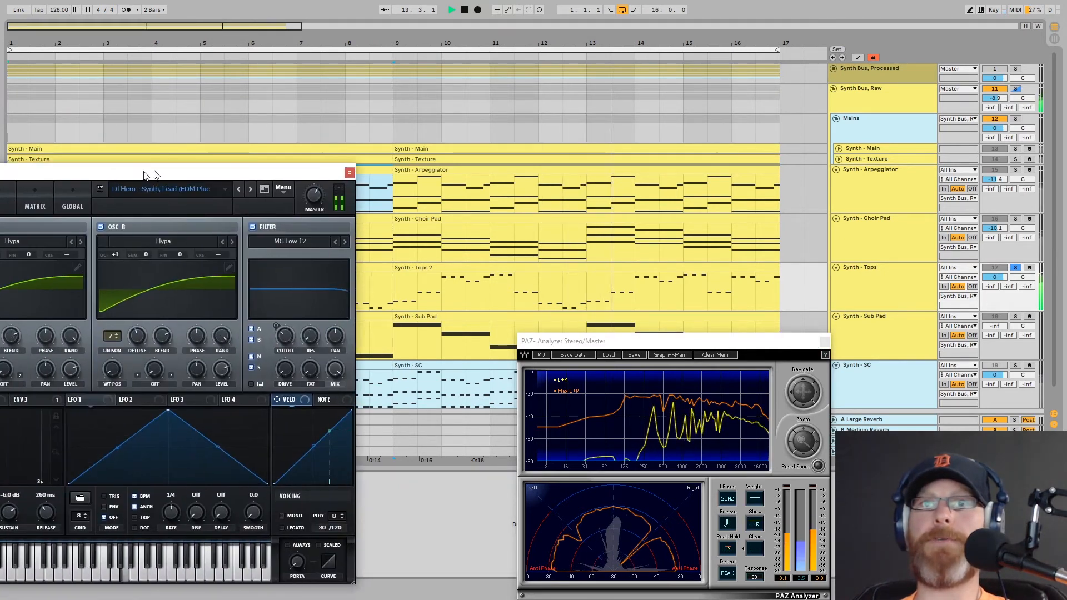
left_click_drag(142, 173, 297, 178)
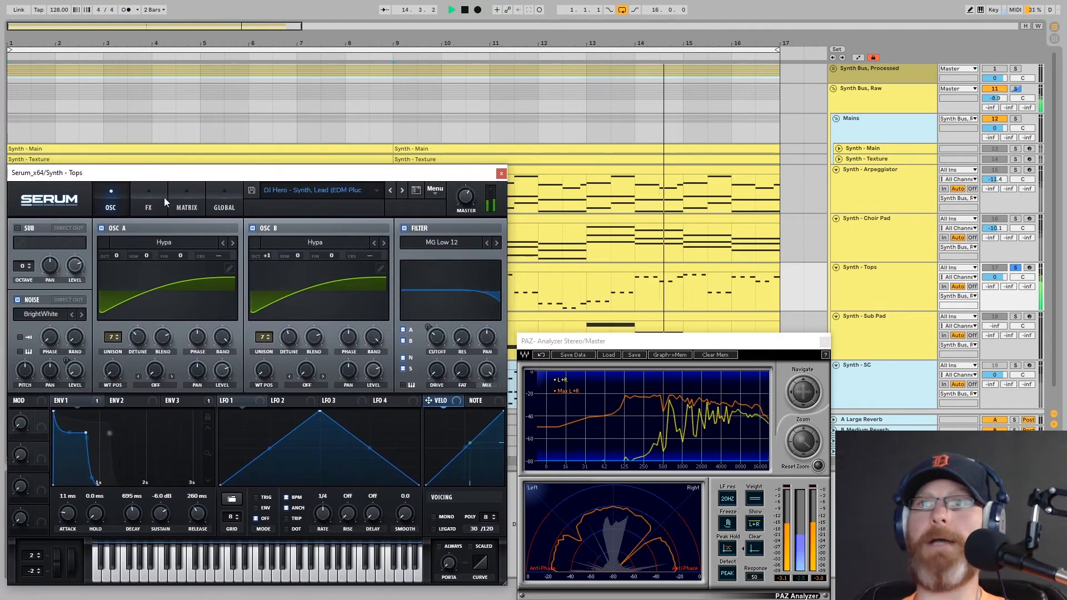
left_click(147, 206)
left_click(20, 264)
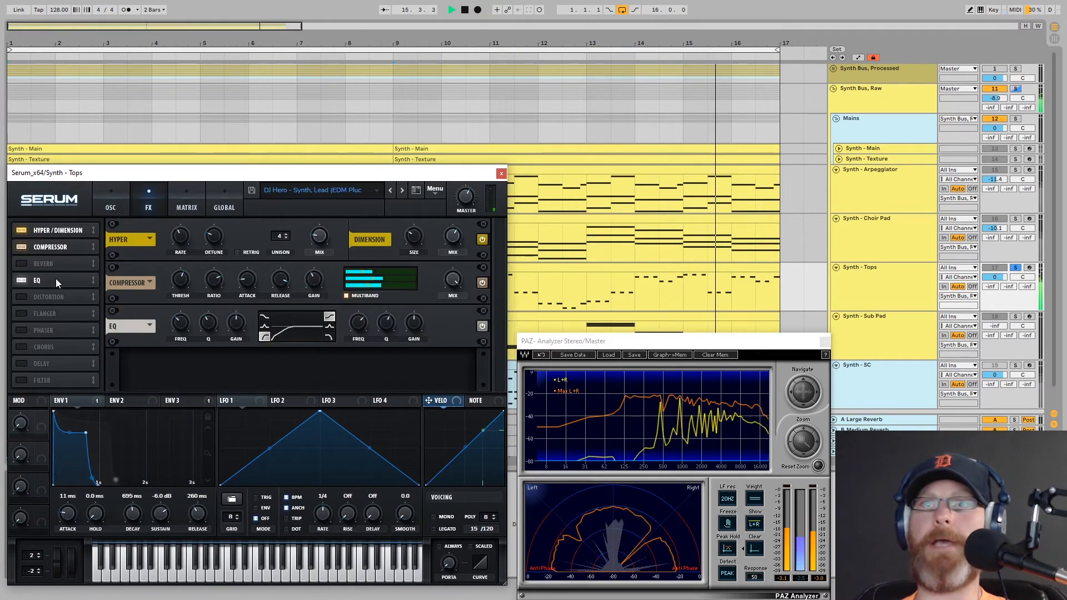
left_click_drag(55, 279, 58, 262)
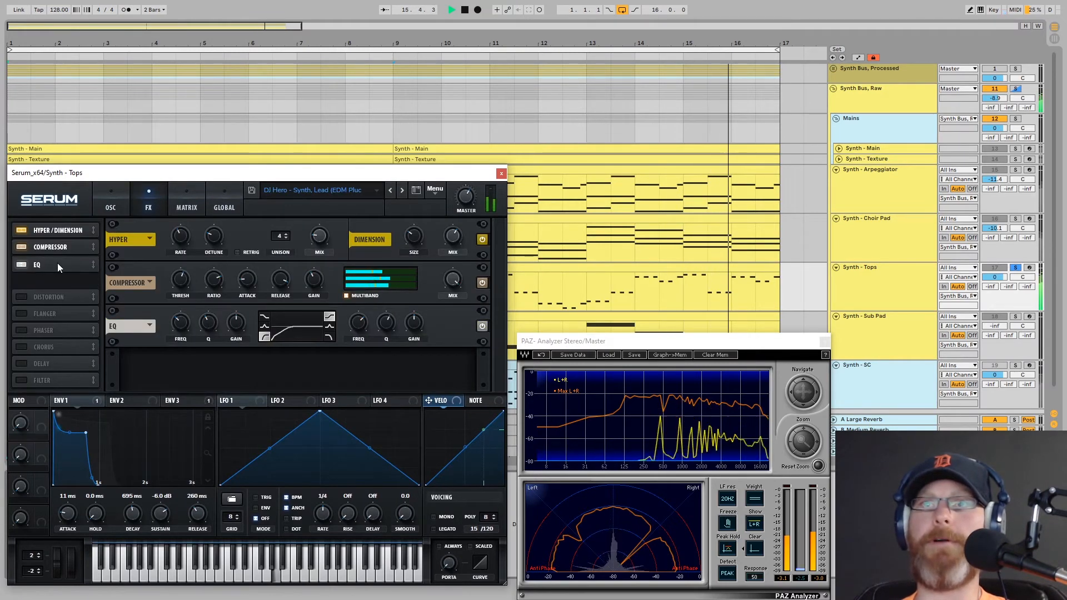
left_click(501, 174)
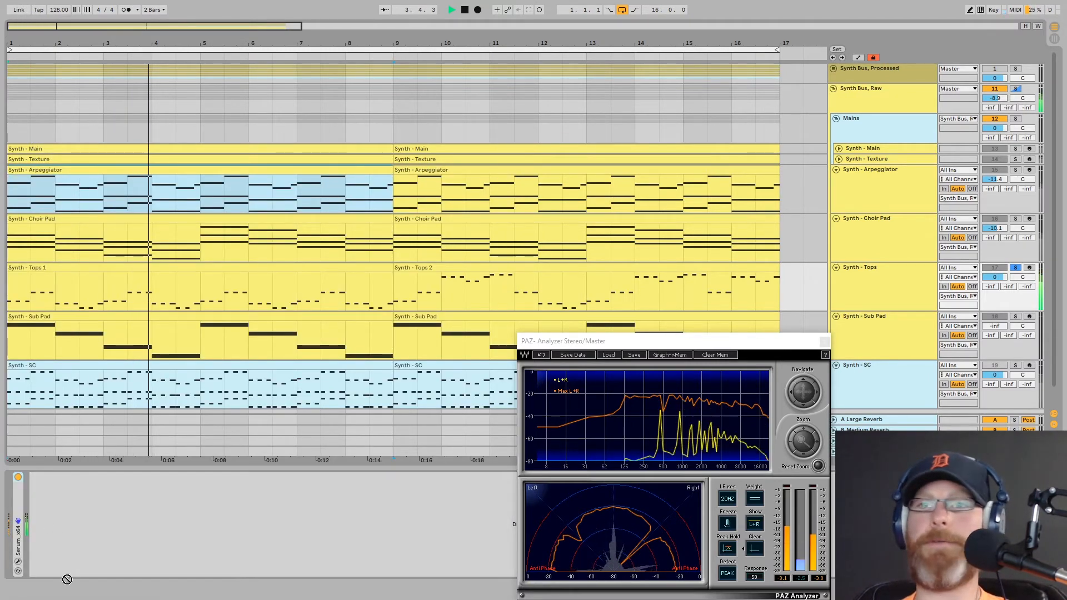
Step: Add a FabFilter Pro-C 2 to the Tops track with a 25 ms attack and a 4:1 ratio
left_click_drag(58, 535, 61, 536)
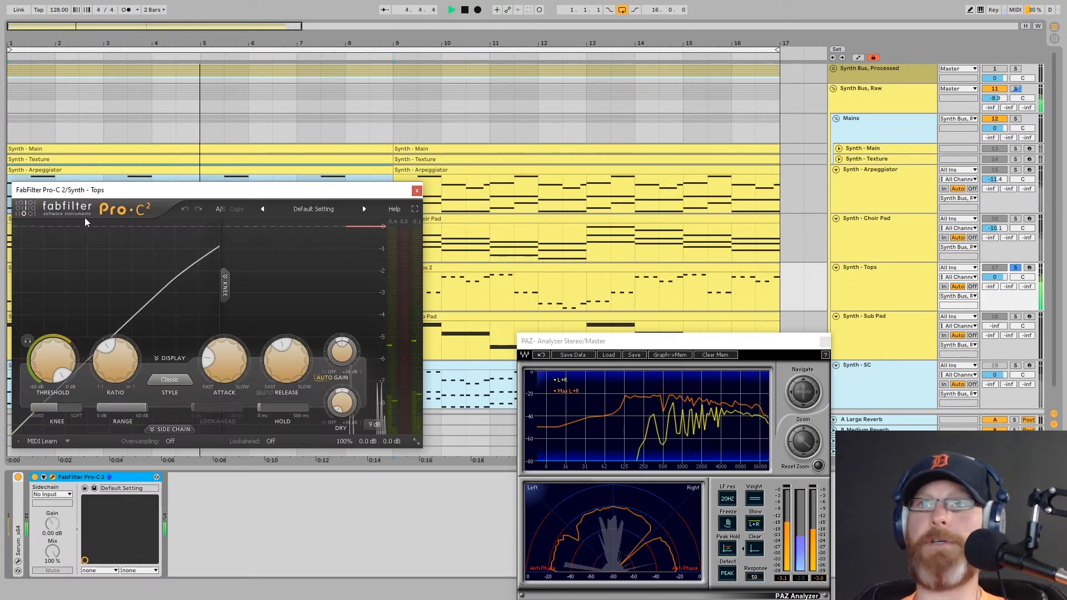
double_click(225, 360)
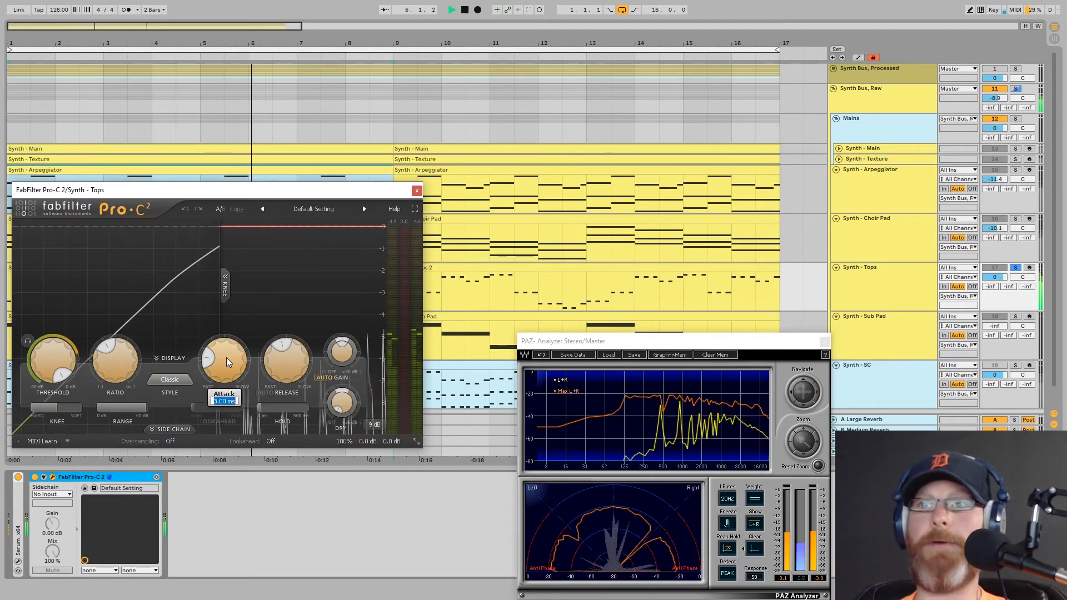
type("25")
key("Return")
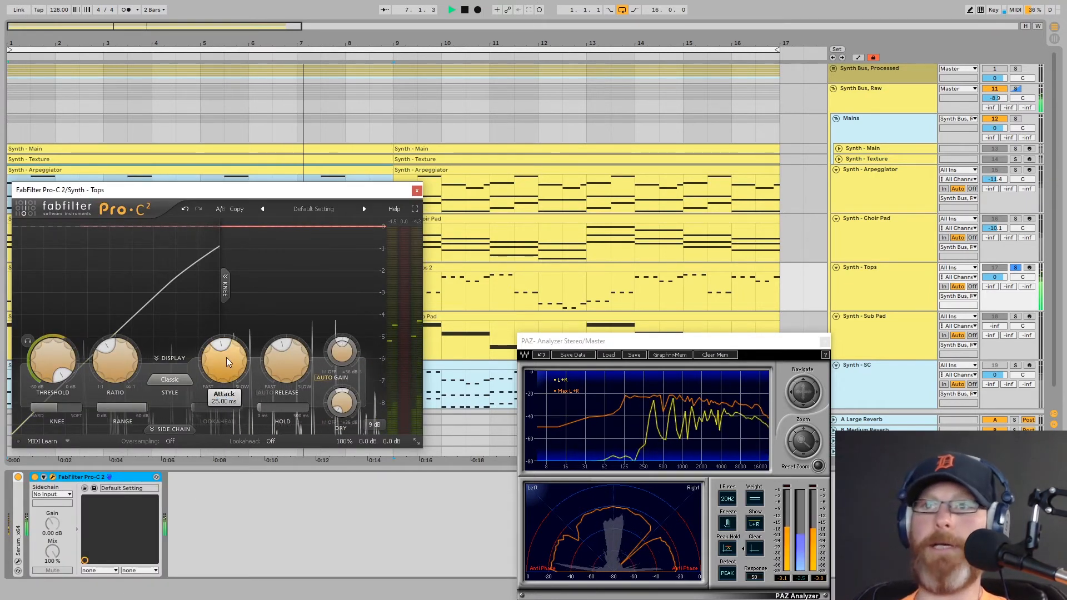
double_click(123, 364)
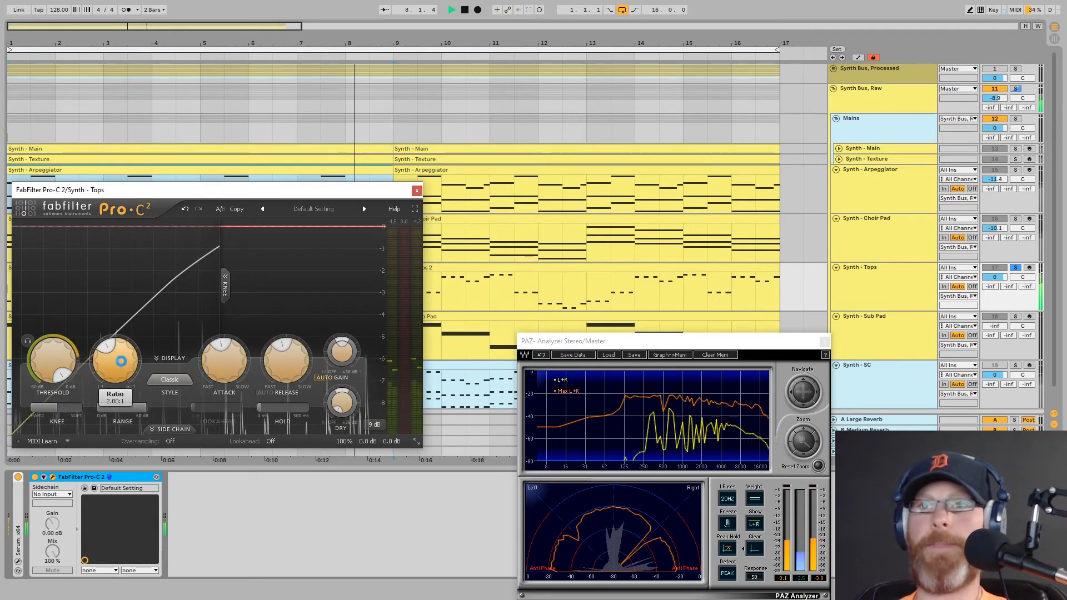
type("4")
key("Return")
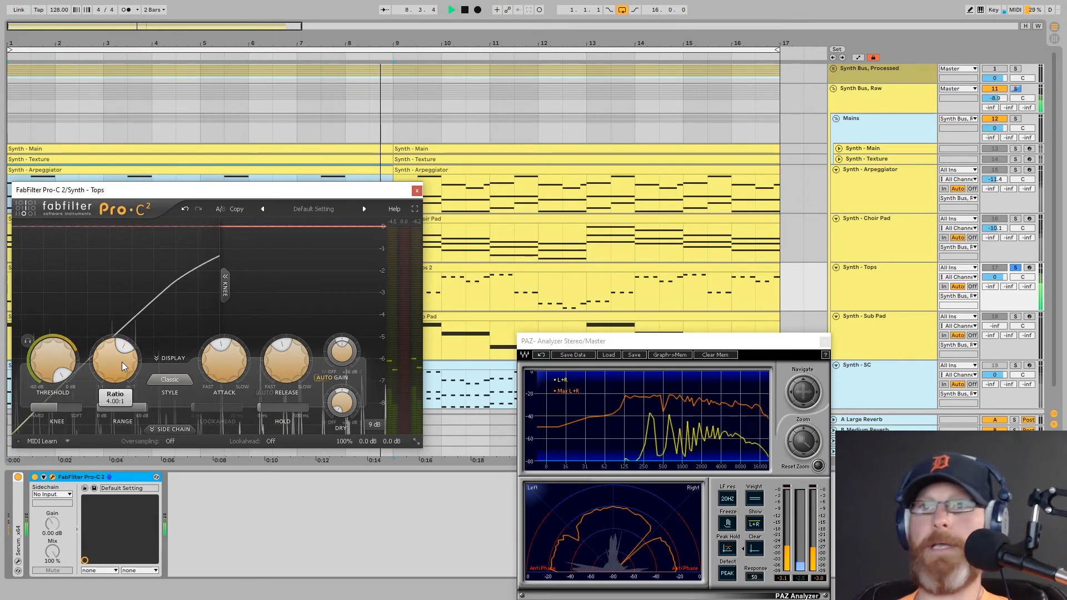
Step: Set the compressor on the Tops track to the Opto style with about -23 dB threshold and about 62 ms release
left_click(169, 379)
left_click(174, 418)
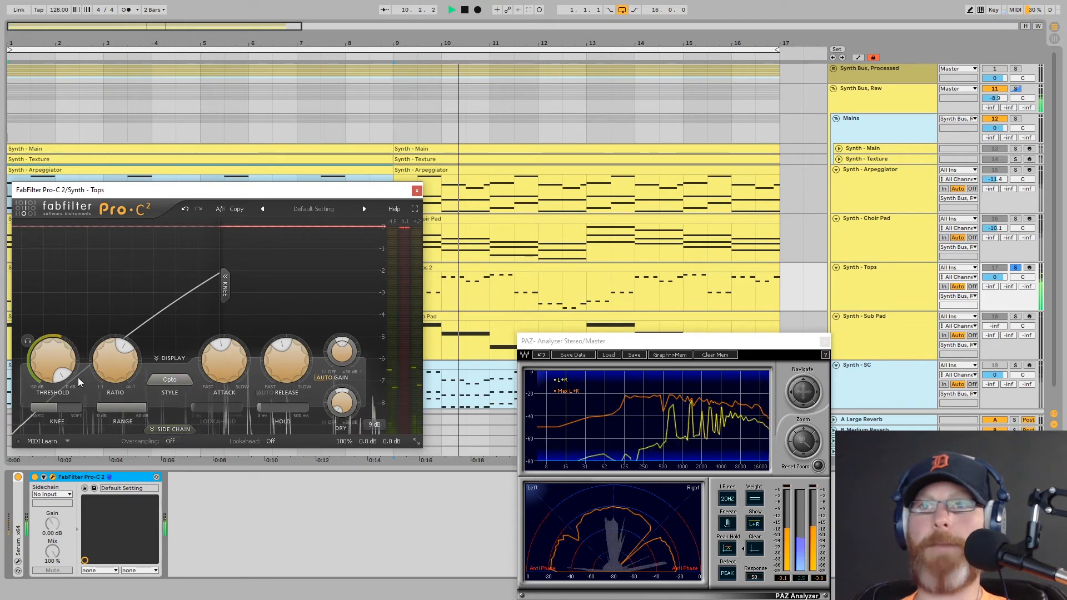
left_click_drag(299, 402, 298, 423)
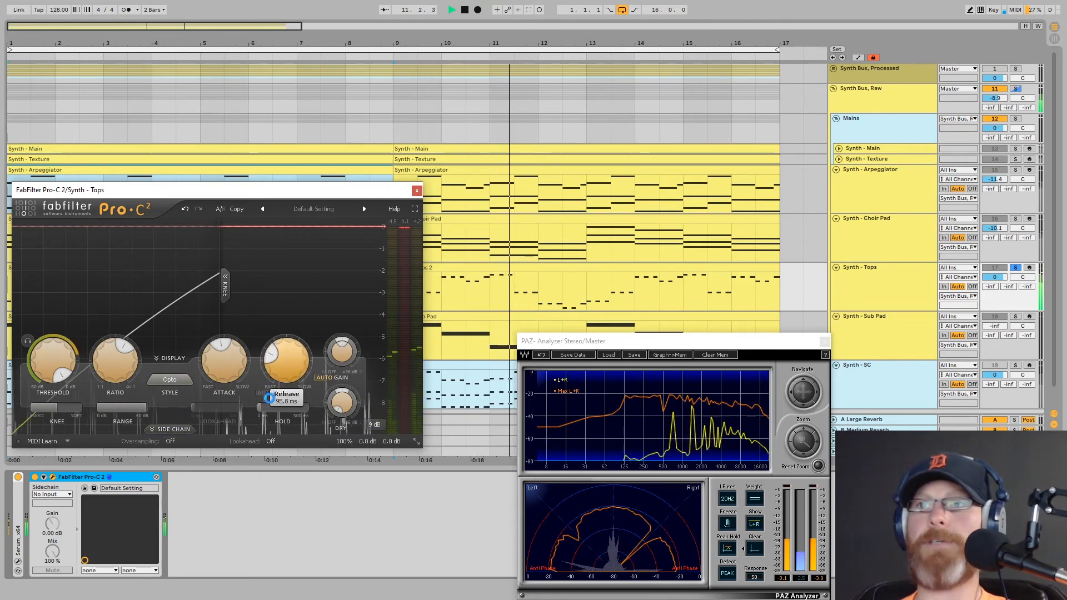
mouse_move(59, 372)
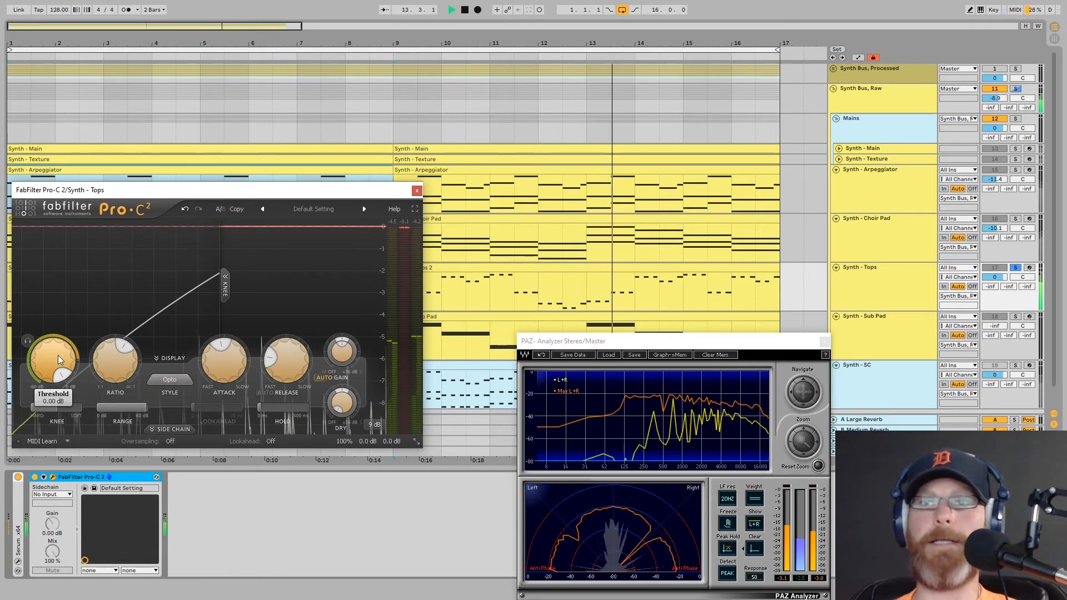
left_click_drag(55, 356, 40, 434)
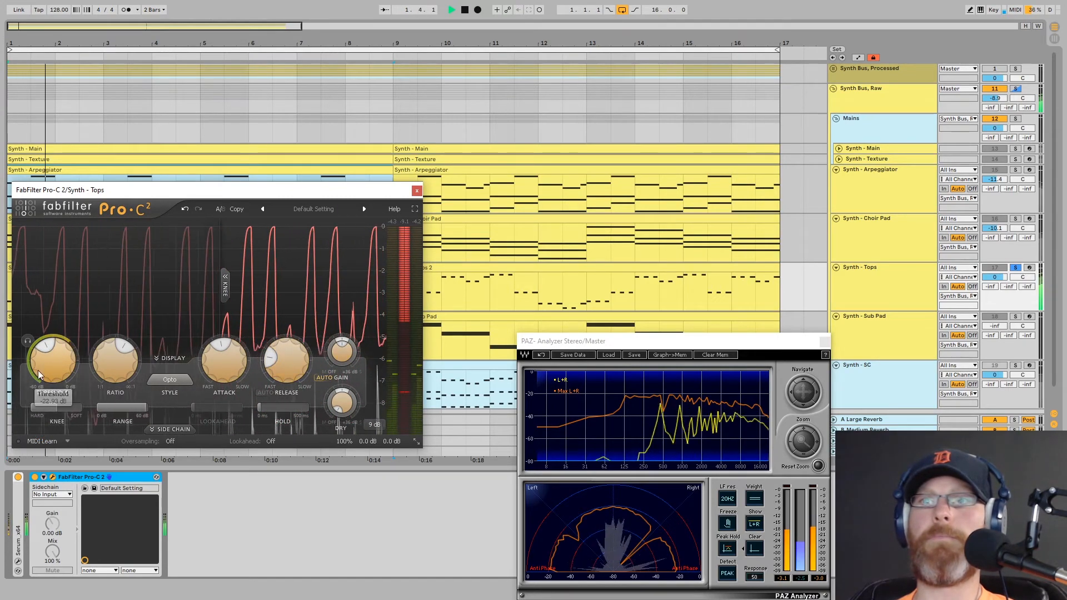
mouse_move(245, 376)
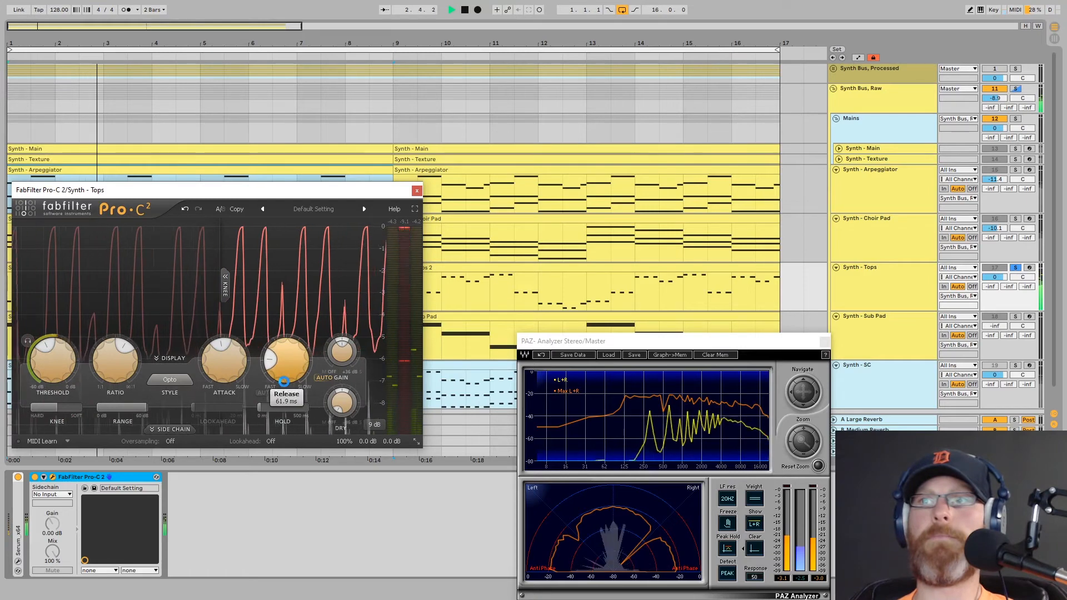
Step: Raise the compressor's wet gain slightly, blend in the dry signal at about -25.4 dB, and close the plug-in window
mouse_move(340, 341)
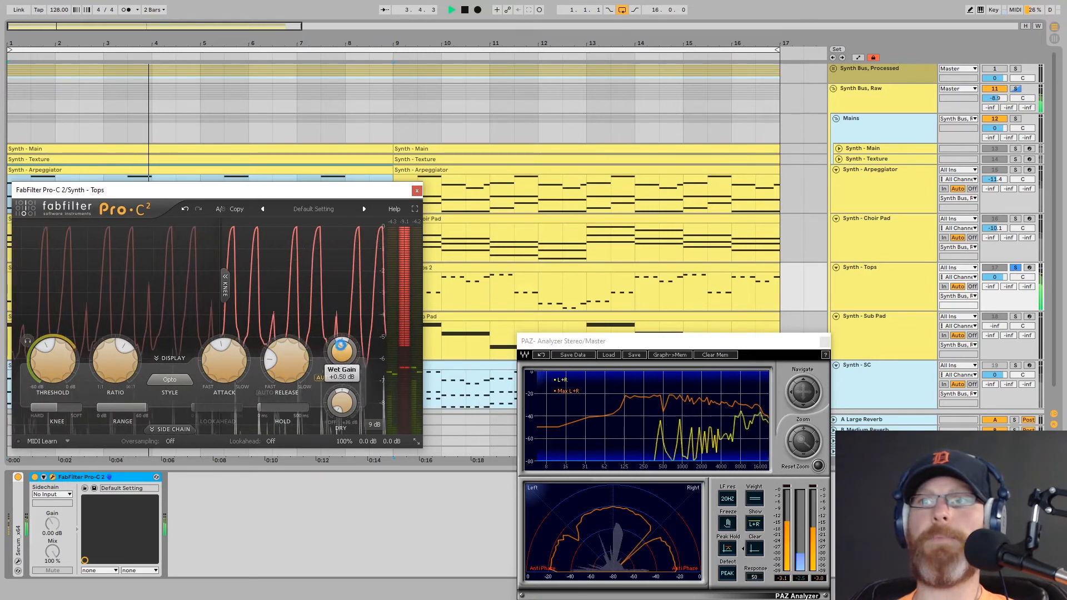
left_click_drag(341, 342, 339, 329)
left_click_drag(345, 403, 344, 369)
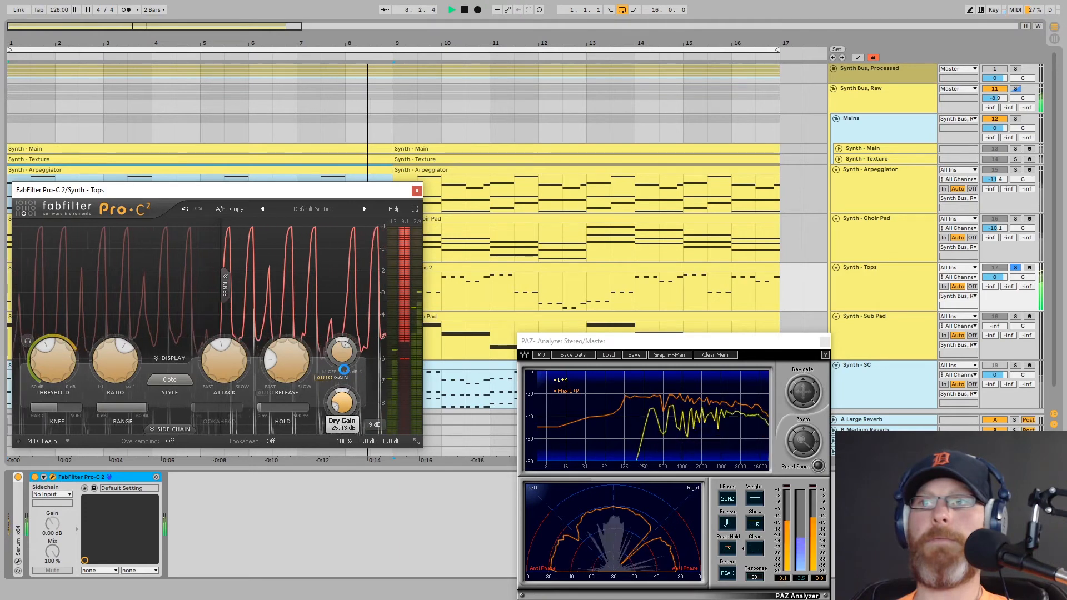
left_click(417, 191)
Step: Add a FabFilter Pro-Q 3 to the Tops track and load the "Solitude Studios - High Pass 150hz" preset
double_click(131, 477)
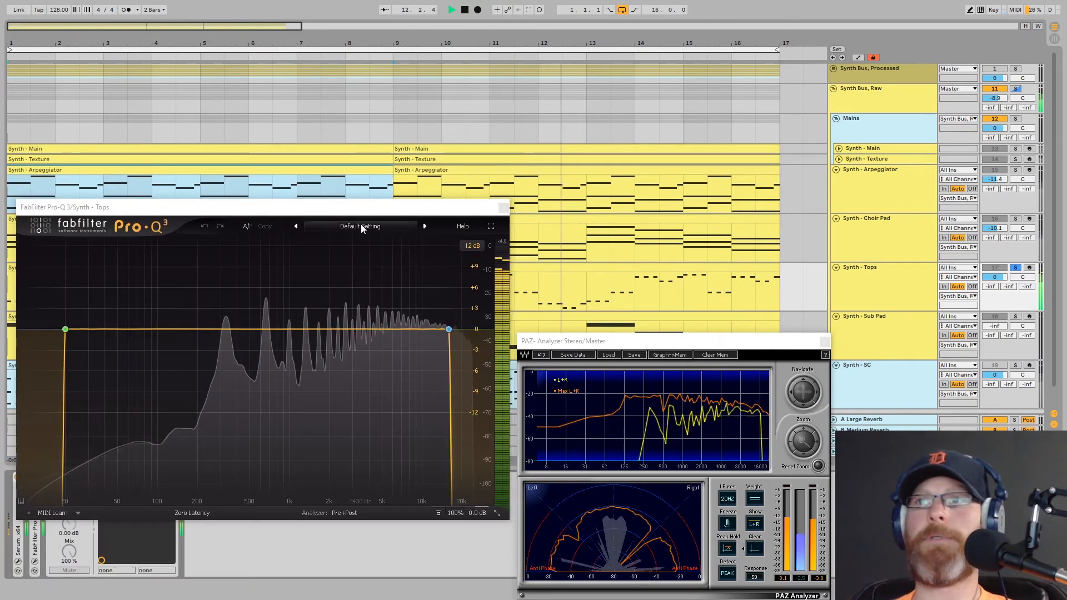
left_click(361, 225)
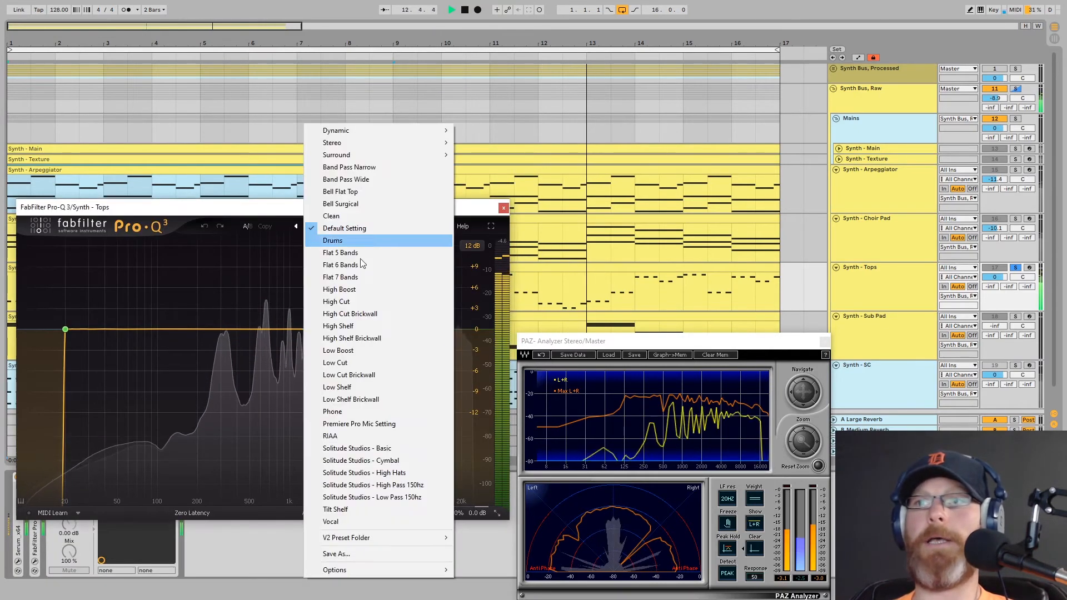
left_click(346, 484)
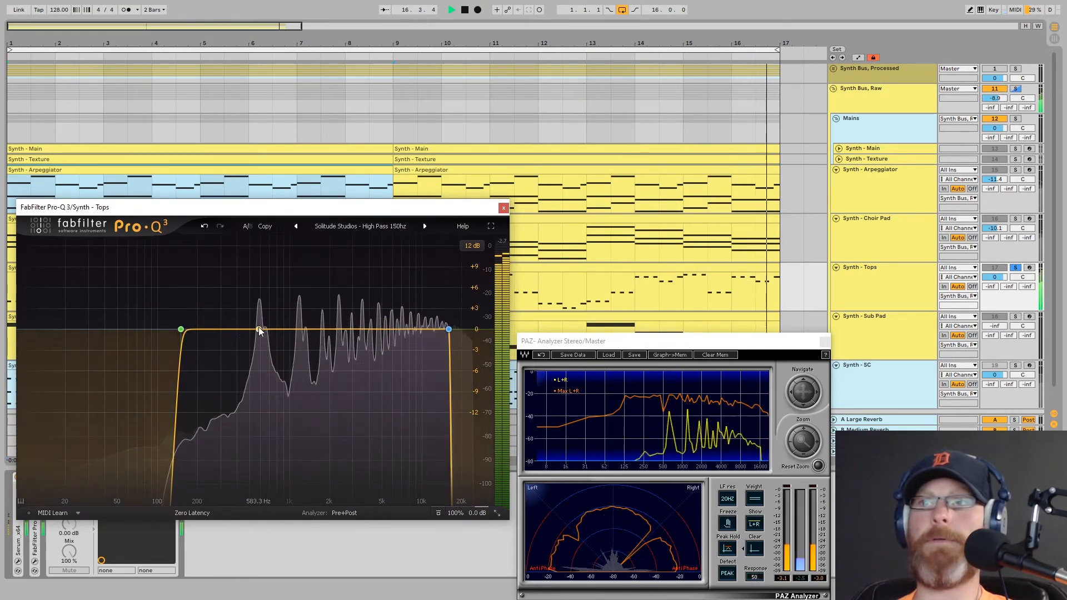
Step: Move the EQ's low cut to about 431 Hz with a 12 dB/oct slope, close the EQ, and fold the device
left_click(667, 395)
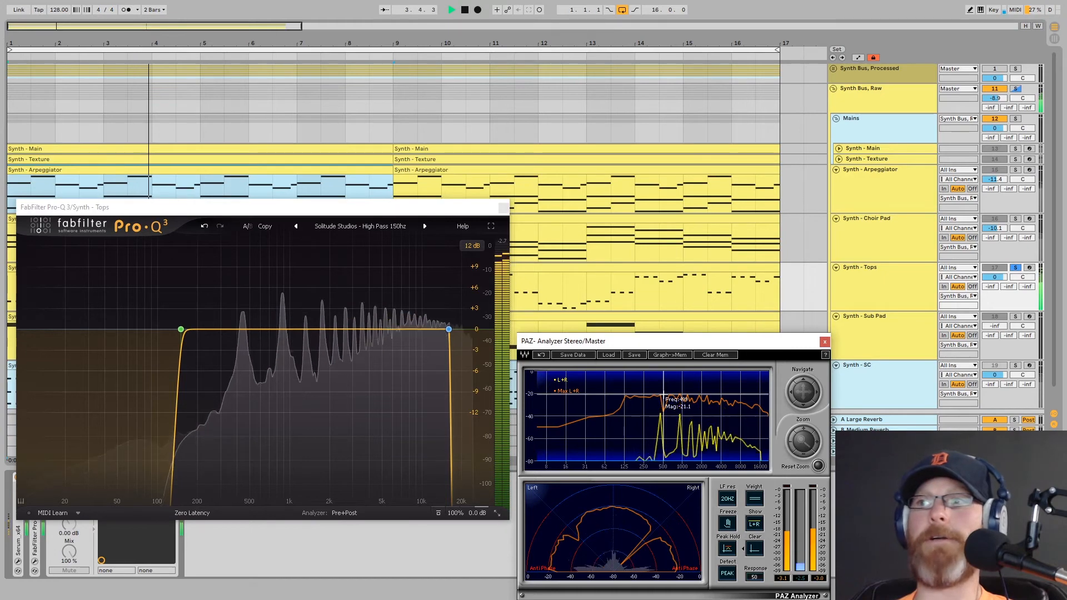
left_click(180, 330)
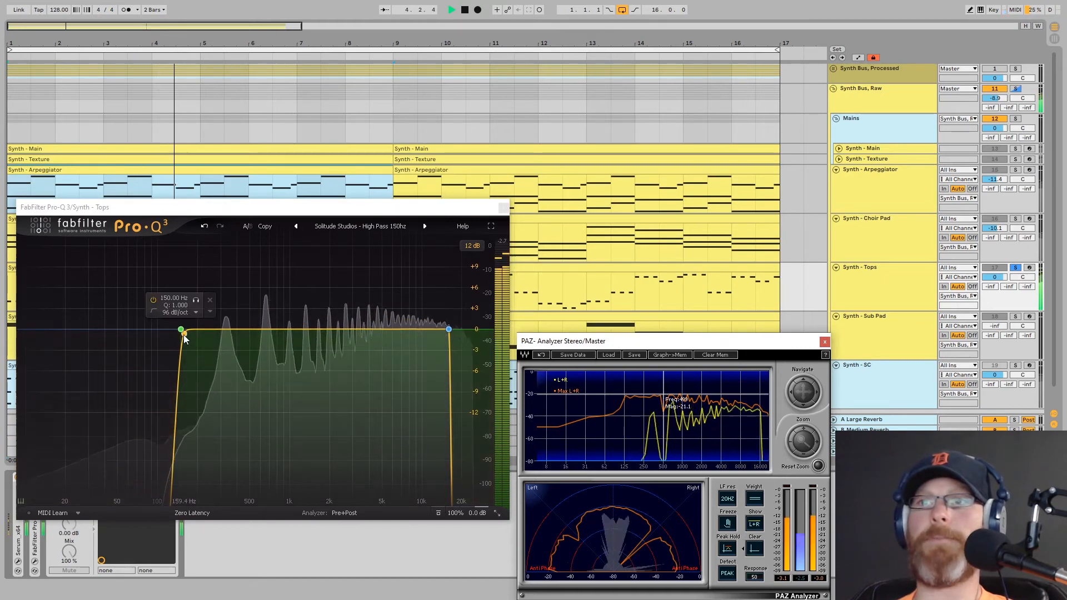
left_click(196, 300)
left_click_drag(195, 299, 259, 305)
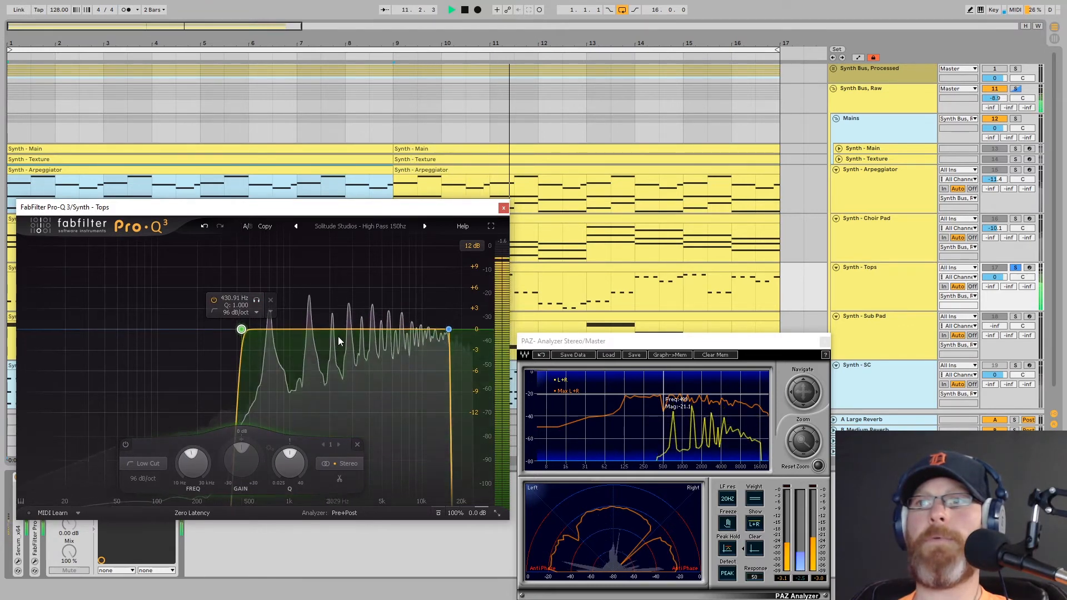
mouse_move(338, 337)
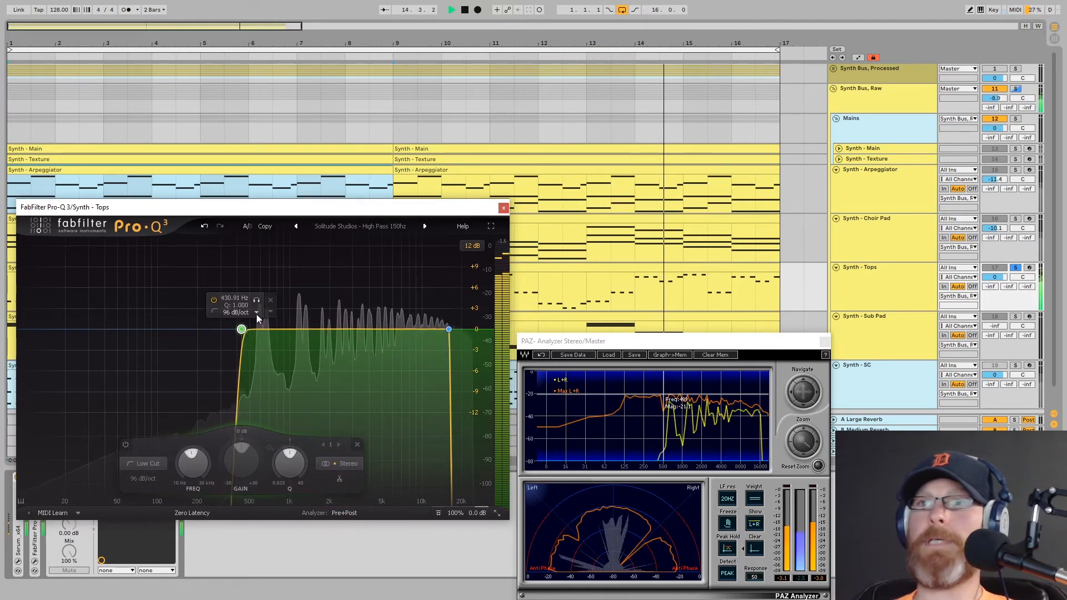
left_click(238, 313)
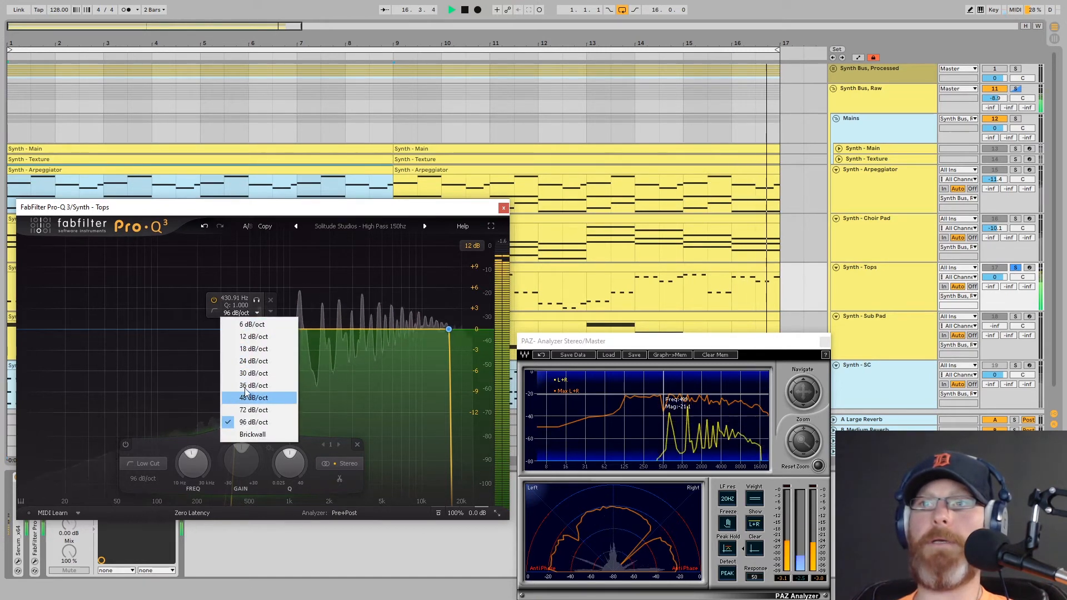
left_click(245, 338)
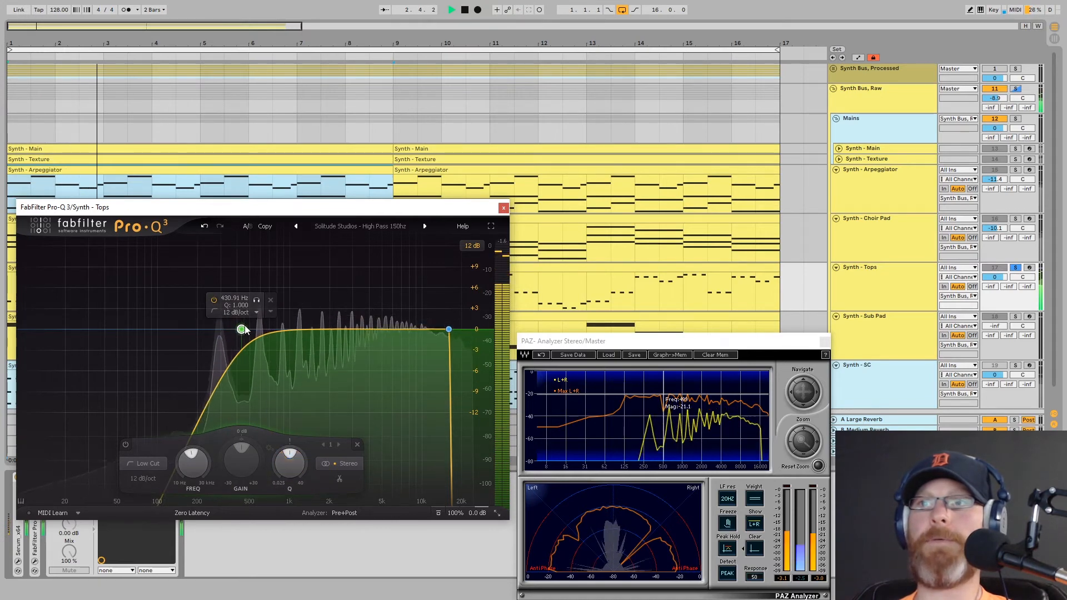
left_click(503, 208)
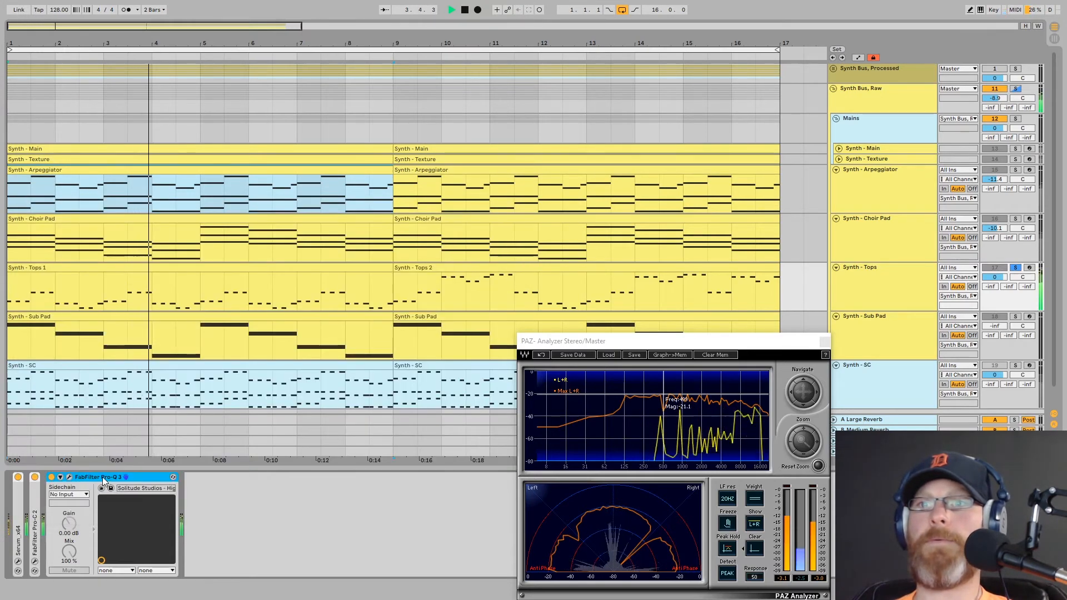
double_click(103, 478)
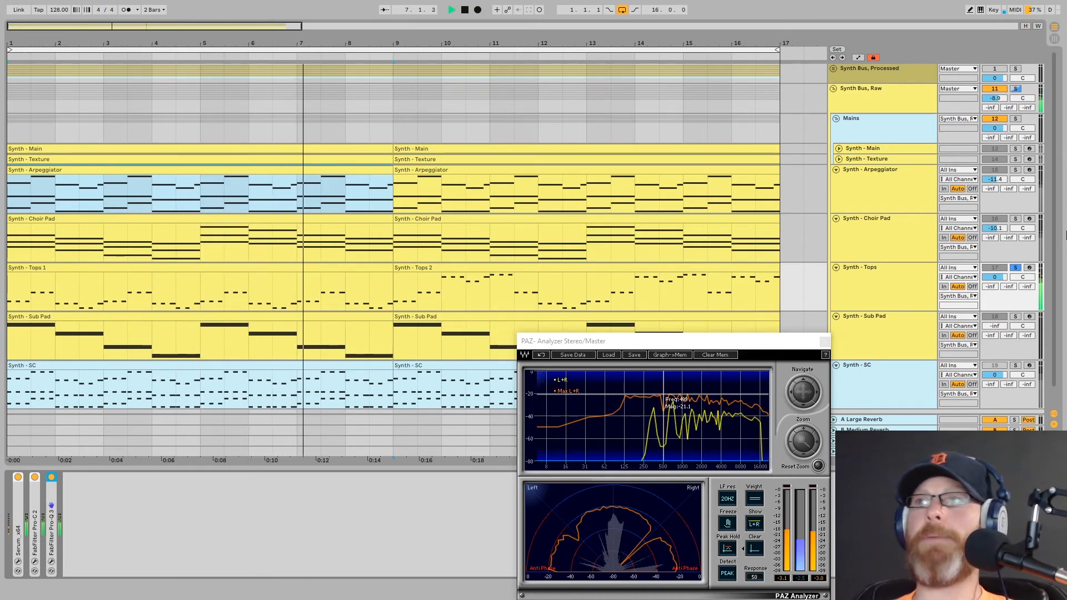
Step: Copy the Audio Effect Rack with the Main, Reverb and Delay chains from the Mains group onto the Tops track
left_click(861, 129)
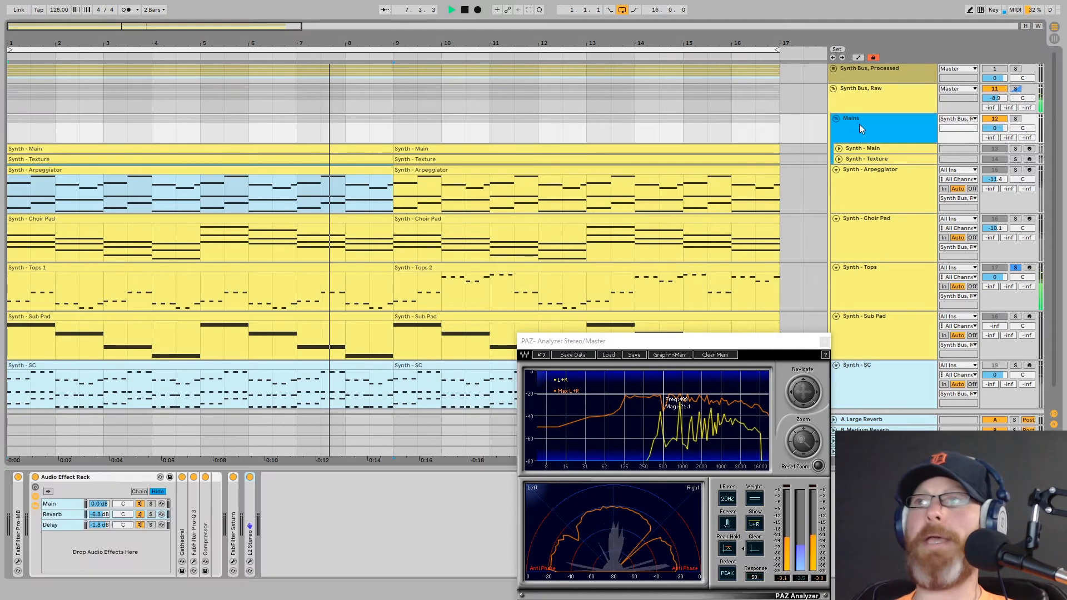
left_click(91, 478)
left_click_drag(65, 478, 887, 290)
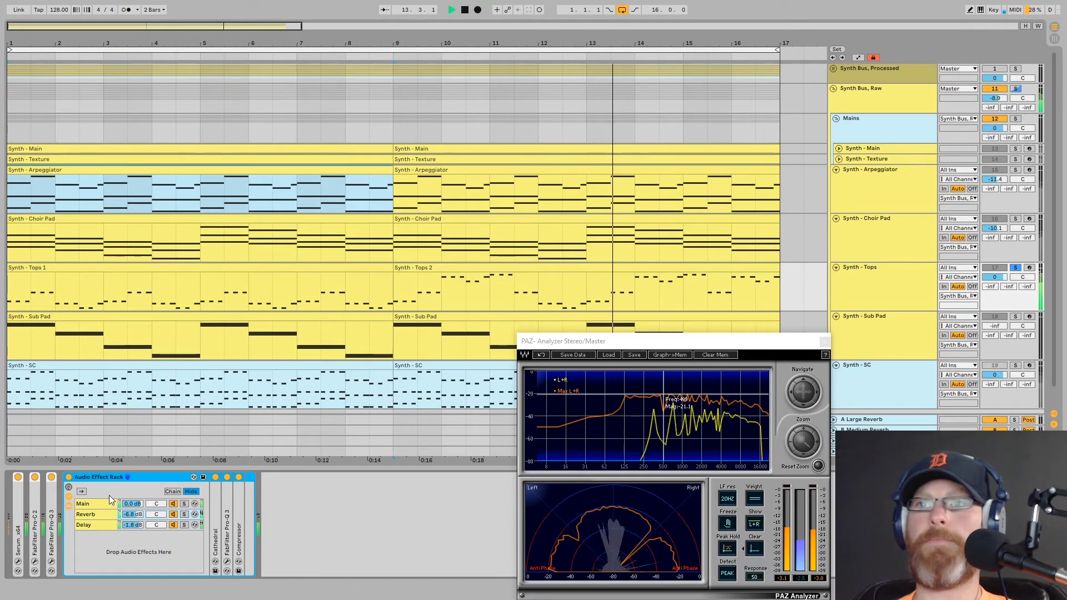
Step: Balance the rack's parallel chains on the Tops track, setting Reverb to -3.6 dB and Delay to -11.0 dB
left_click(133, 529)
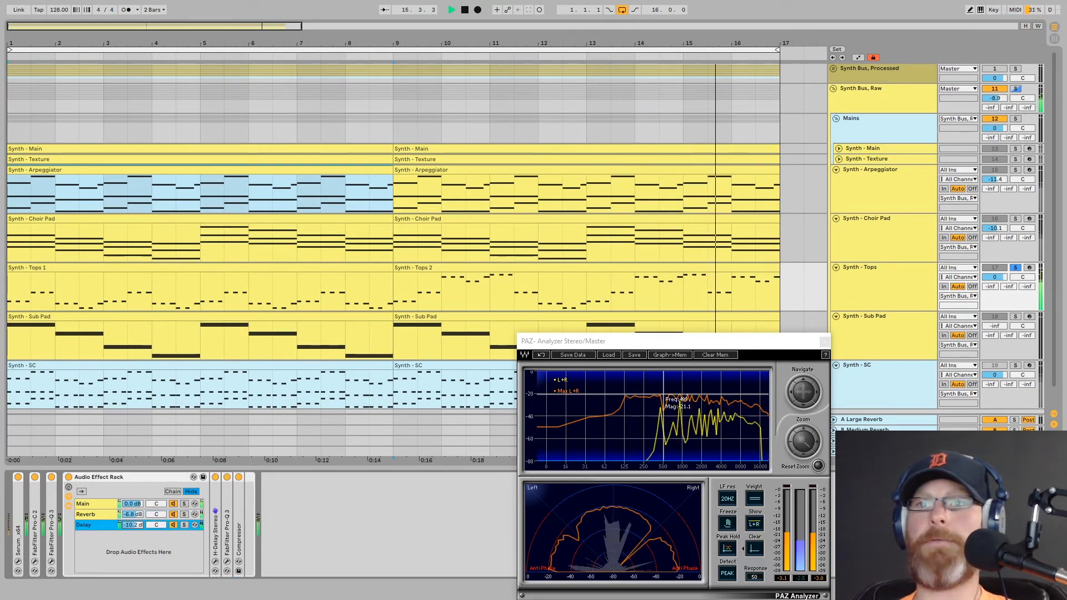
left_click_drag(133, 514, 133, 512)
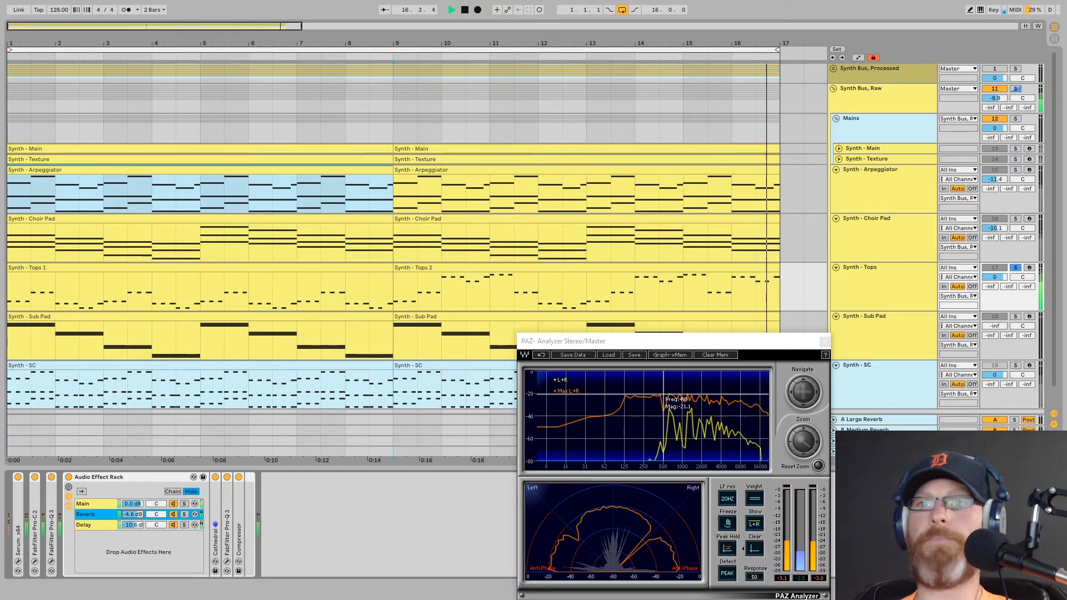
left_click(129, 524)
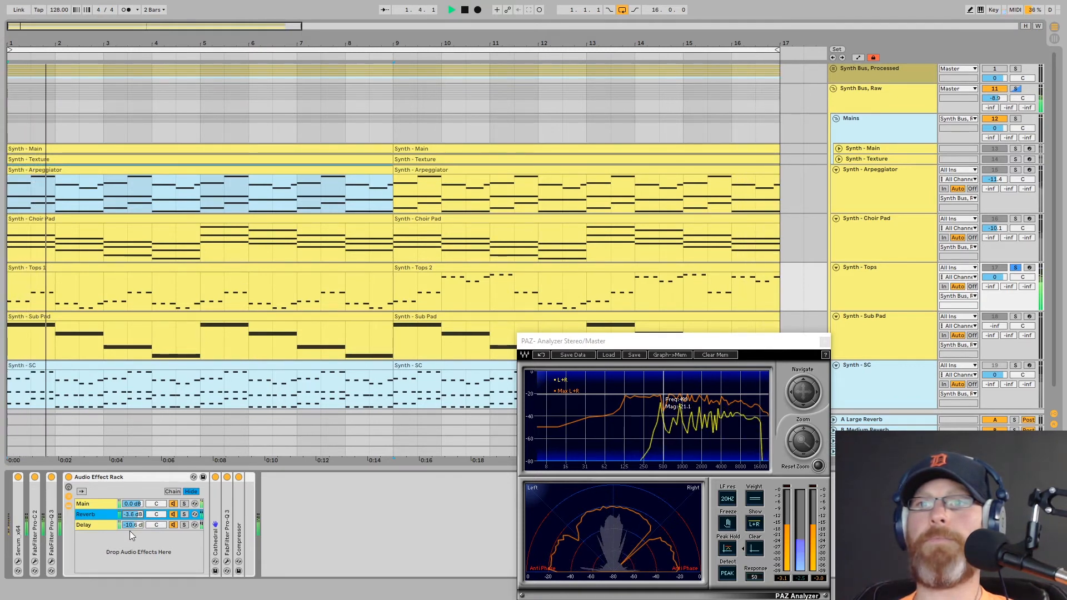
left_click_drag(130, 527, 130, 528)
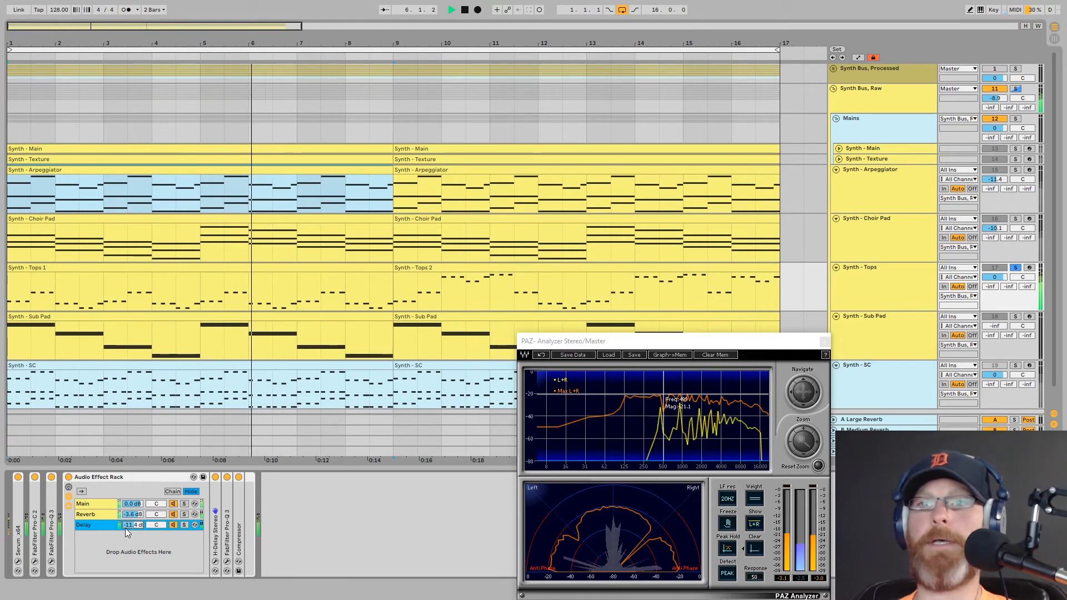
left_click_drag(132, 525, 130, 524)
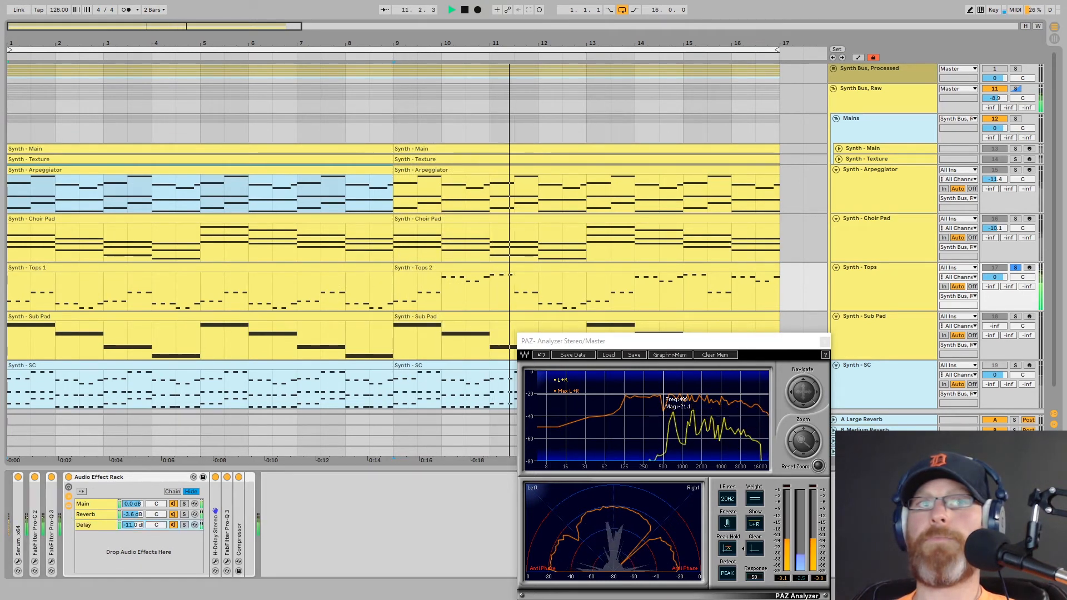
Step: Move Pro-C 2 and Pro-Q 3 behind the effect rack and lower its Reverb to -5.0 dB and Delay to -11.3 dB
left_click(983, 257)
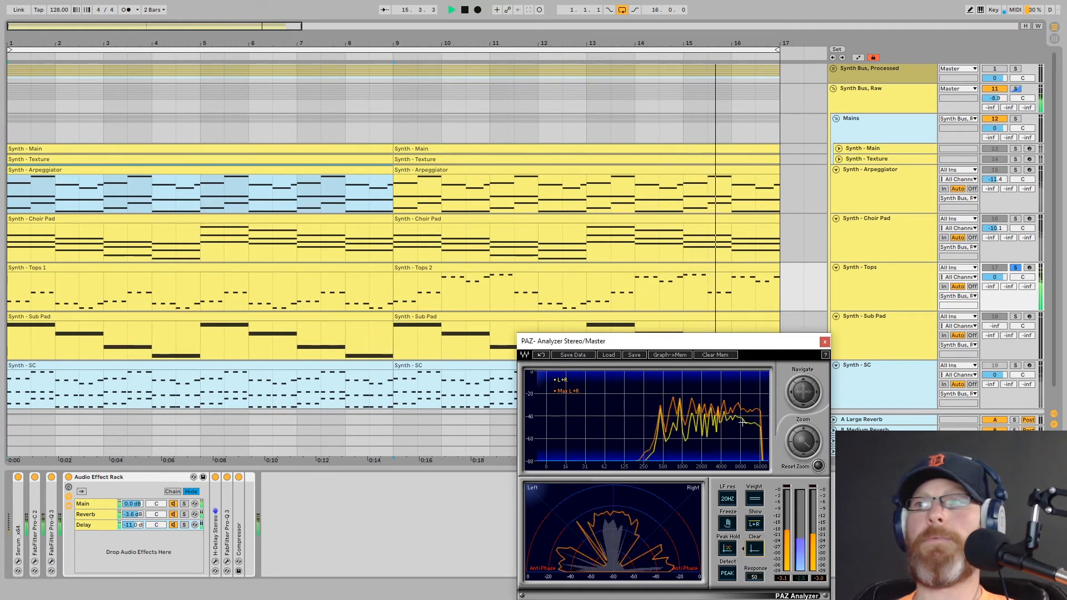
left_click(35, 537)
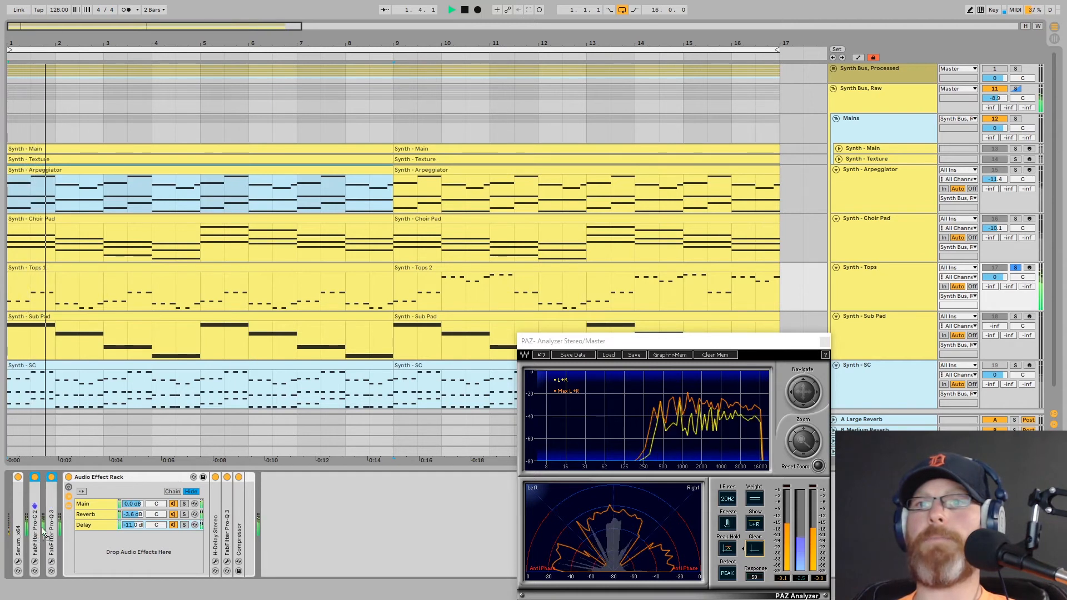
left_click(310, 551)
left_click_drag(310, 550, 257, 551)
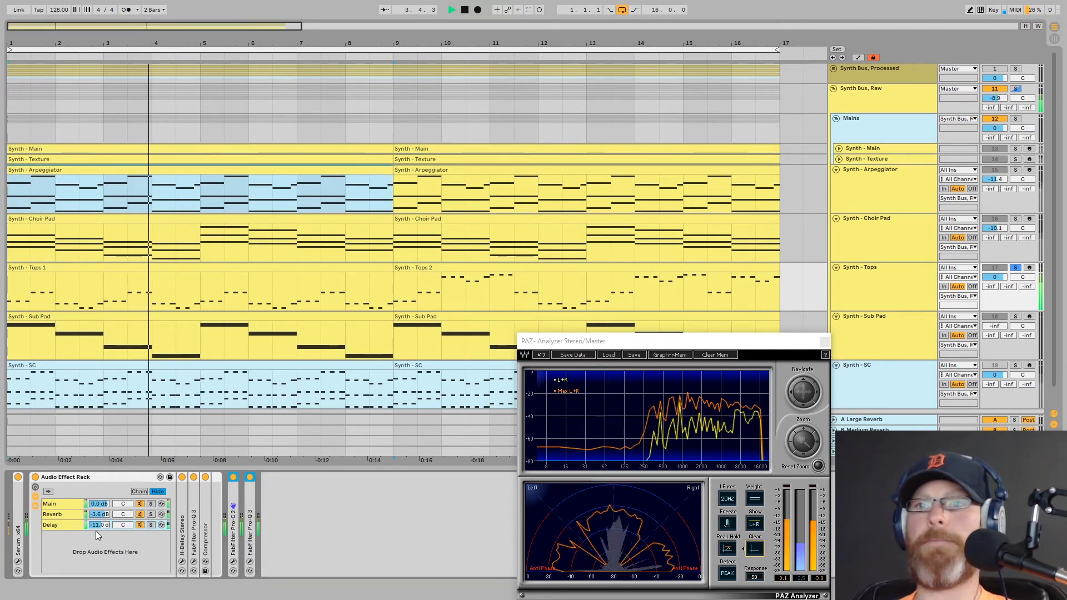
left_click_drag(99, 514, 99, 526)
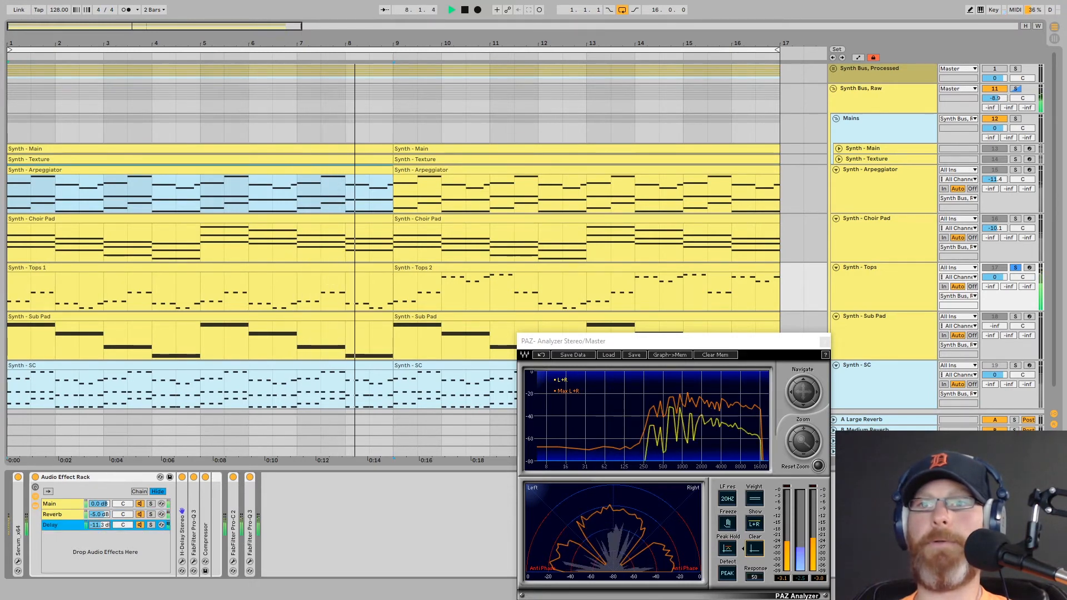
Step: Add a bell boost of about 1.9 dB near 8.4 kHz in the Tops track's Pro-Q 3 and close it
left_click(250, 563)
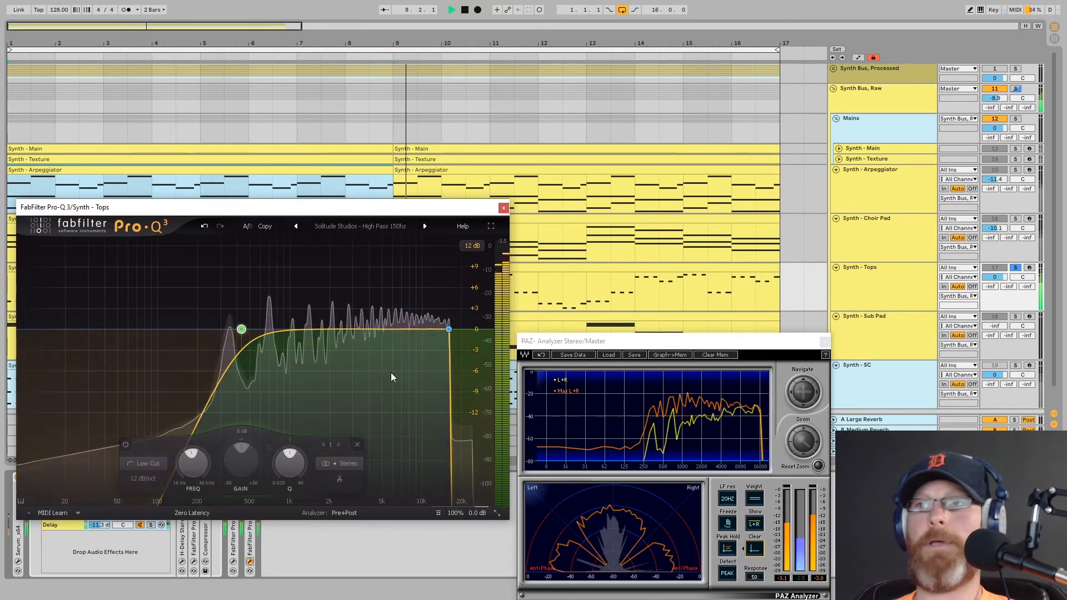
left_click_drag(409, 329, 412, 318)
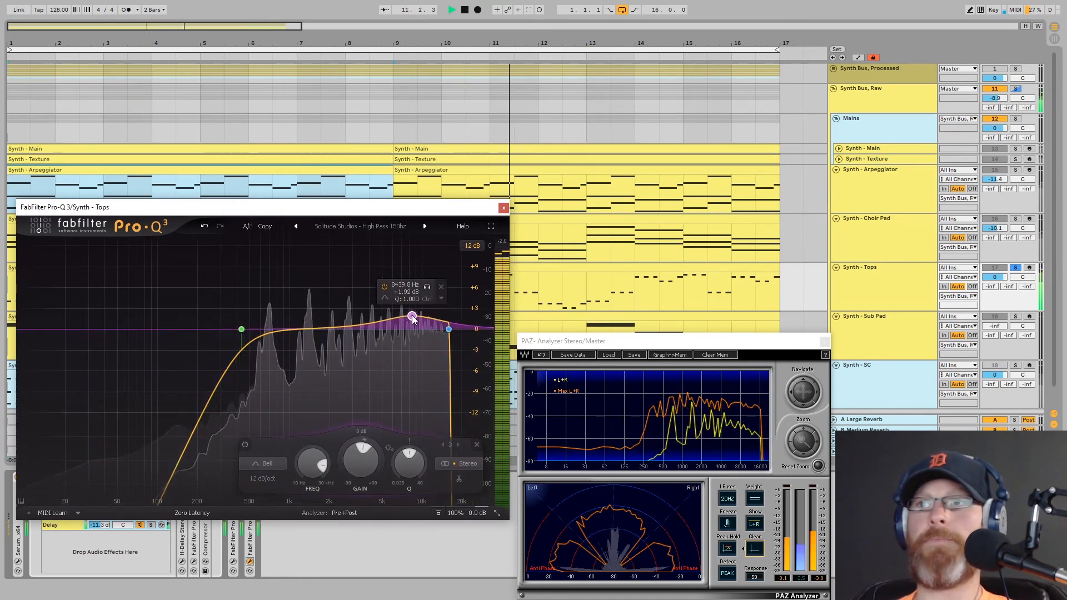
left_click(503, 209)
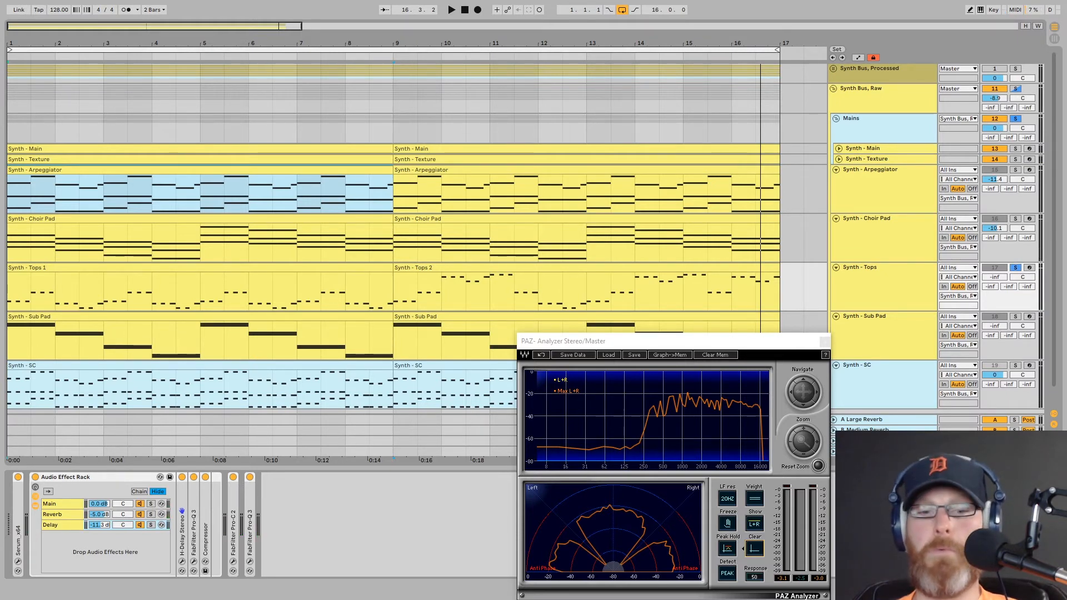
Step: Bring the Tops track up to -2.6 dB in the session mixer during playback with the Mains, and return to the arrangement view
key("Tab")
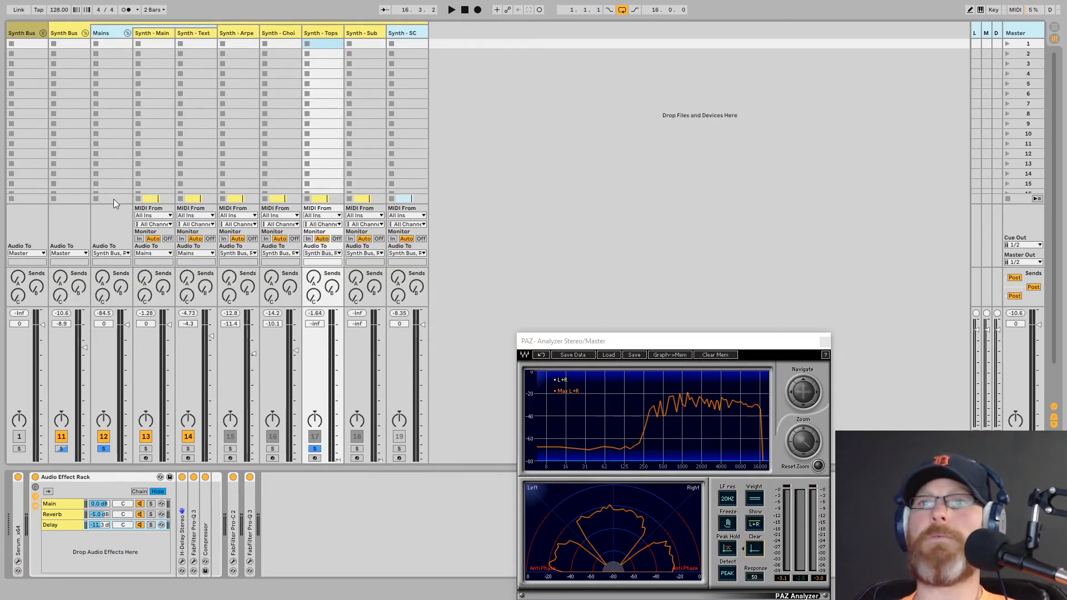
left_click(324, 33)
key("space")
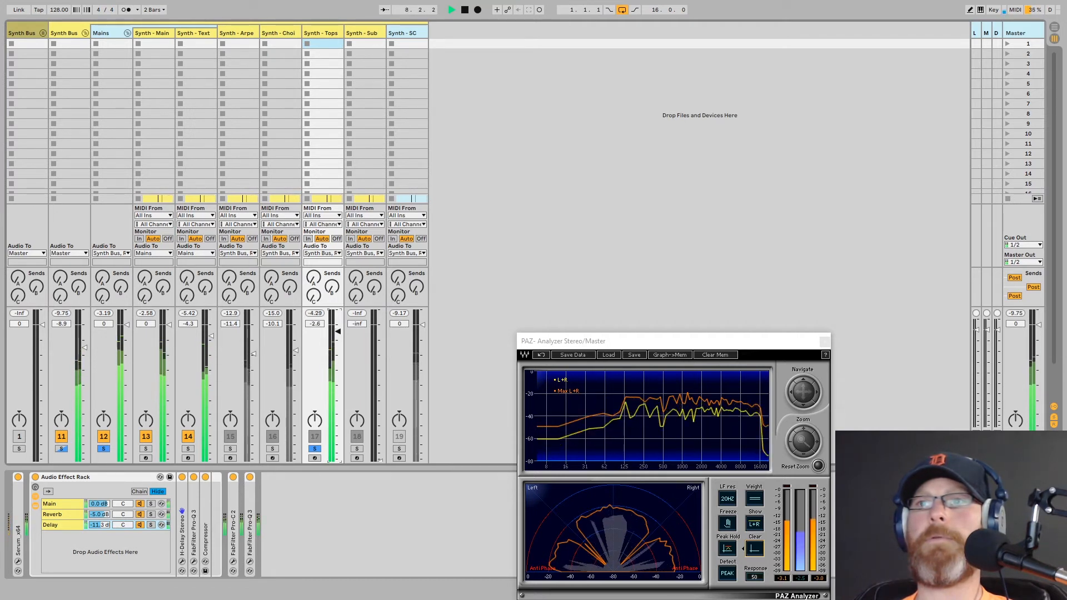
key("Tab")
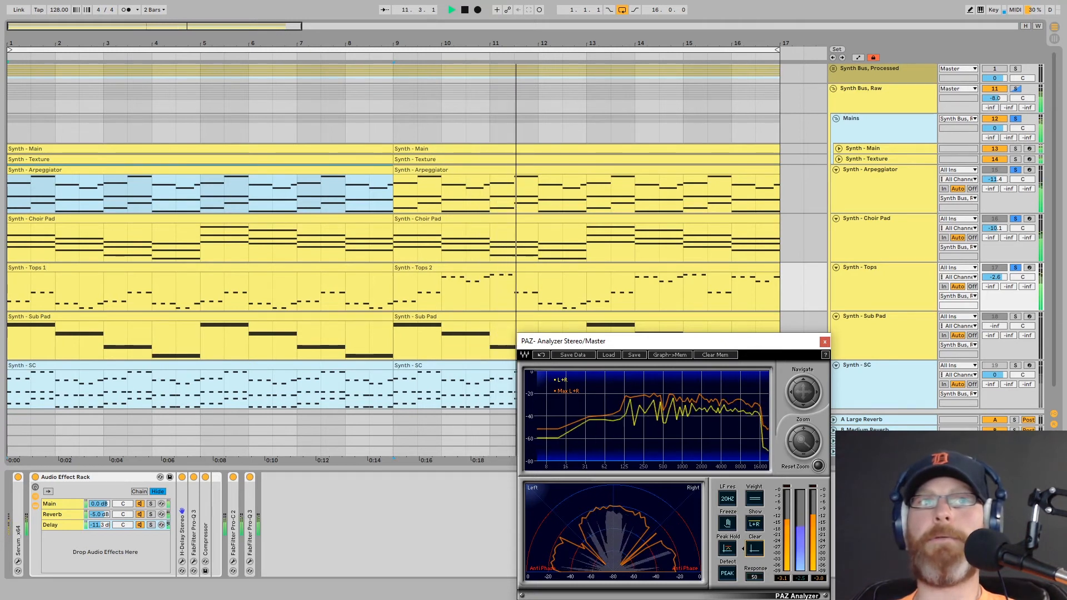
Step: Solo the Sub Pad track, set its volume to 0 dB and play it from the start
key("space")
left_click(1015, 317)
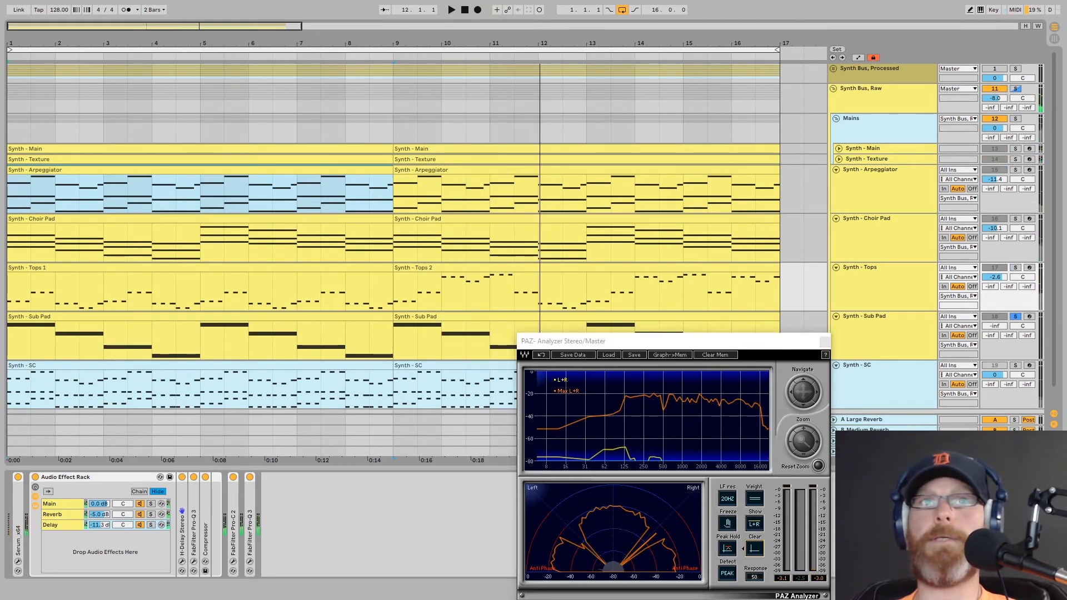
left_click(994, 326)
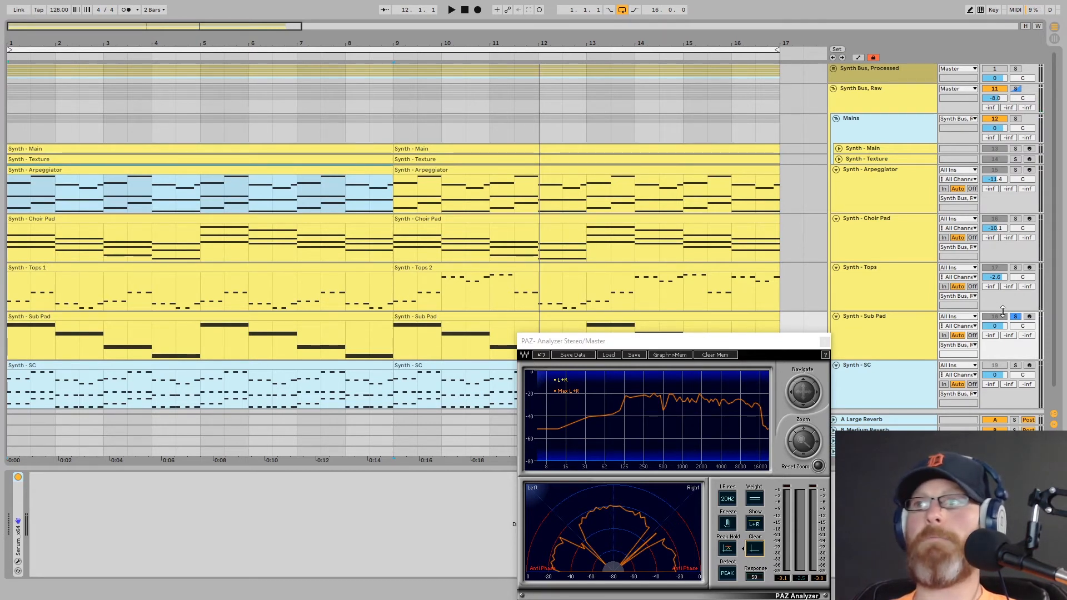
key("space")
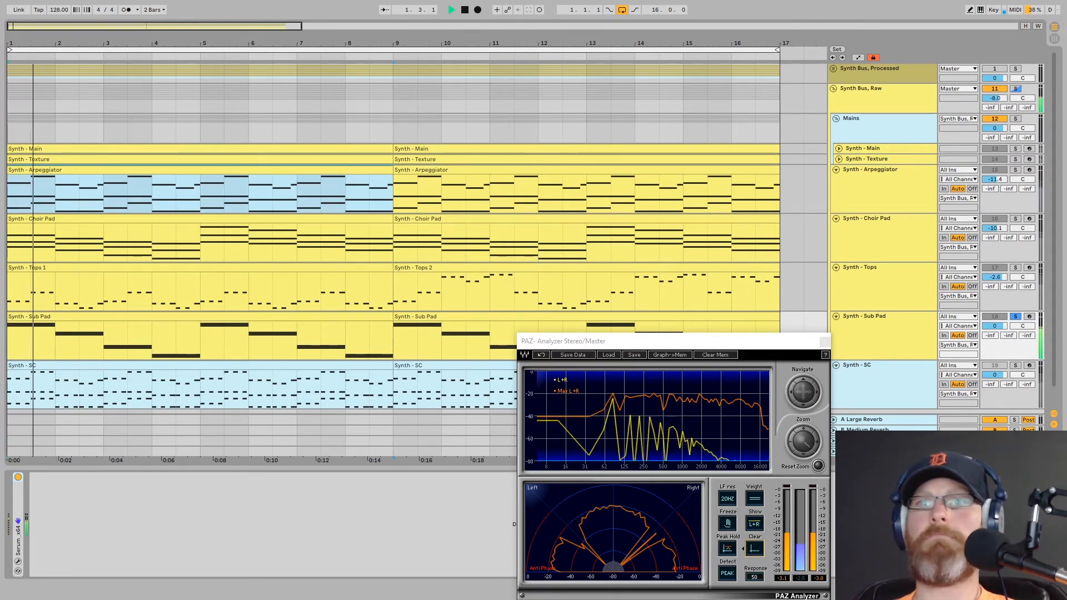
Step: Examine the Sub Pad's Serum patch, checking its oscillators and the EQ, distortion and compressor effects during playback
left_click(18, 563)
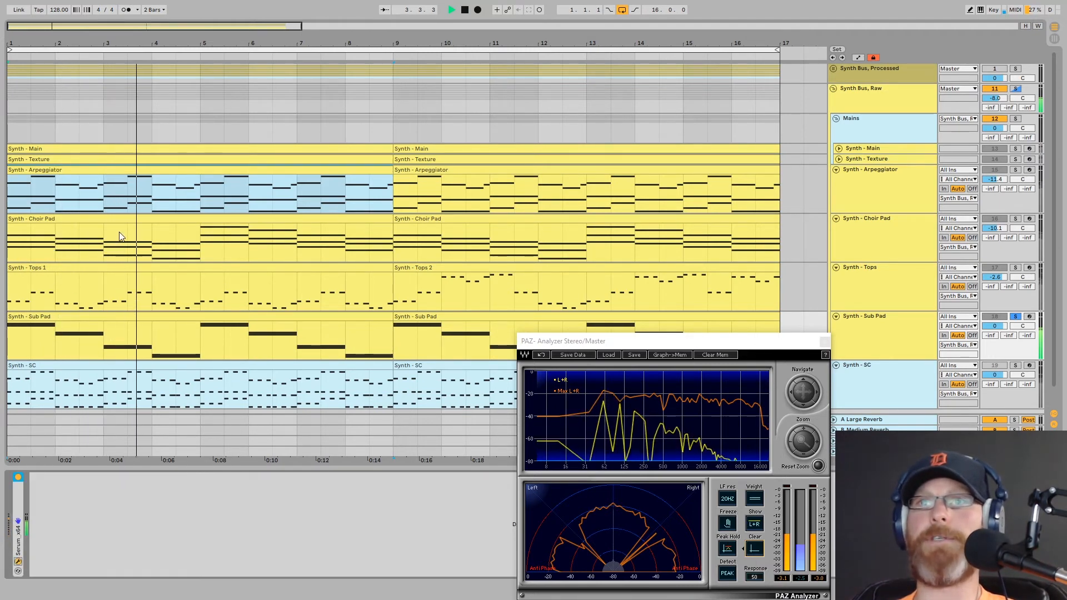
left_click_drag(222, 165, 242, 168)
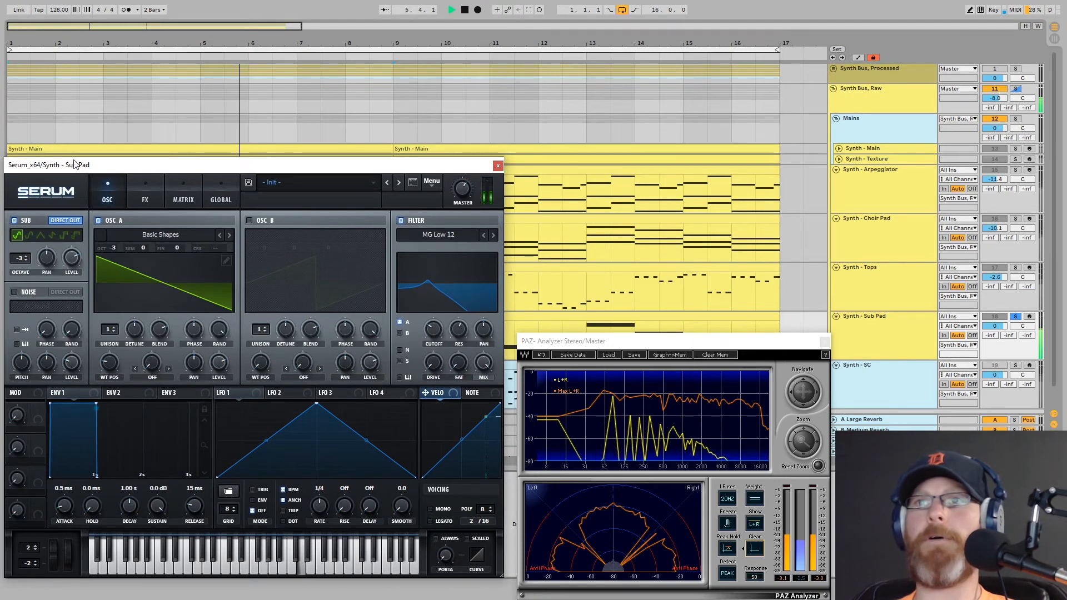
left_click(145, 192)
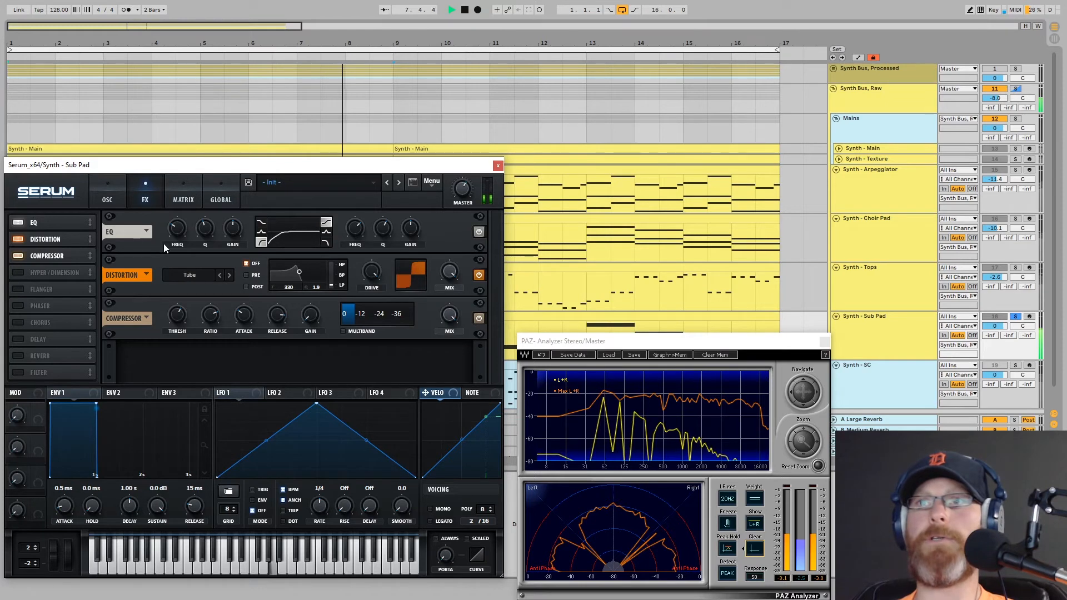
mouse_move(185, 223)
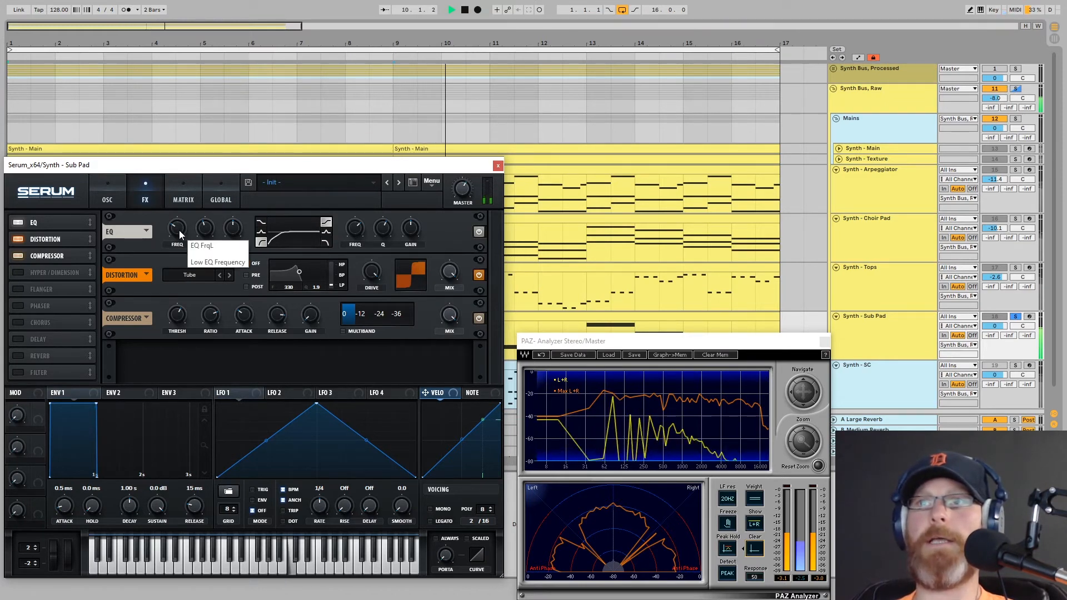
double_click(178, 230)
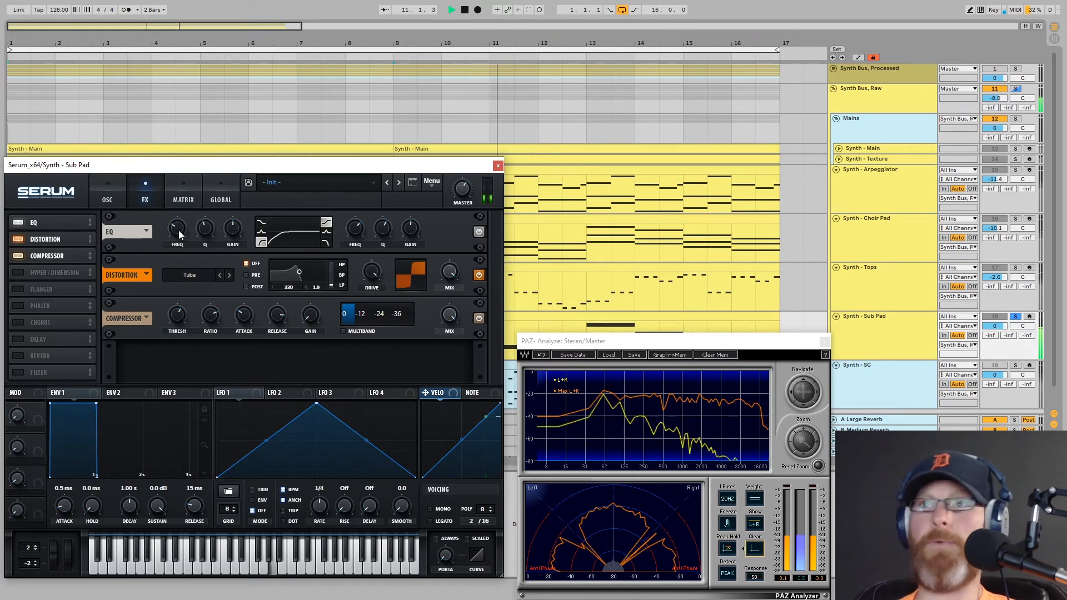
left_click(106, 188)
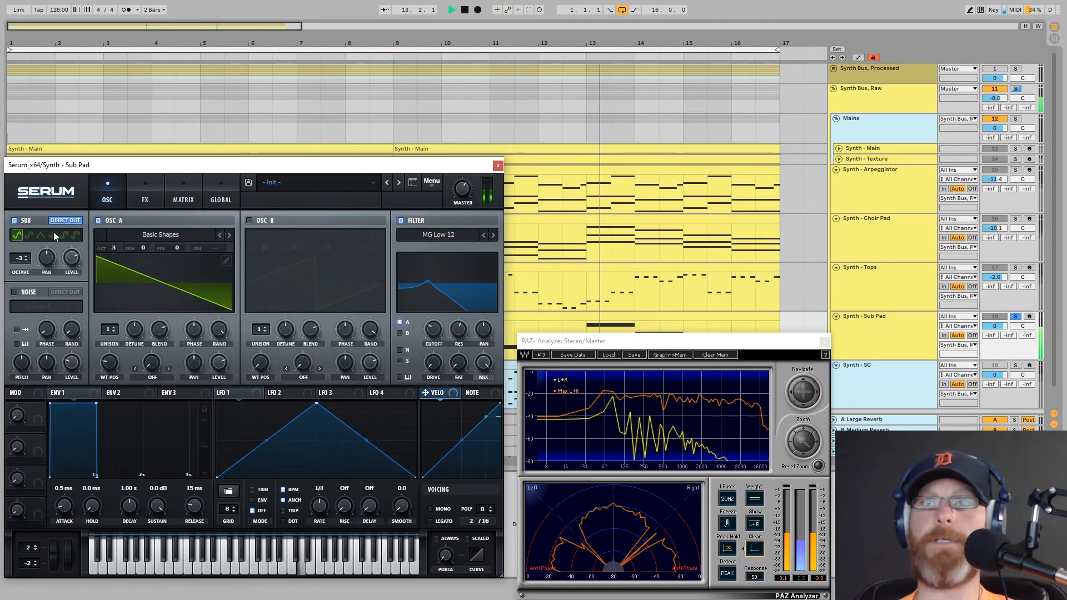
mouse_move(74, 262)
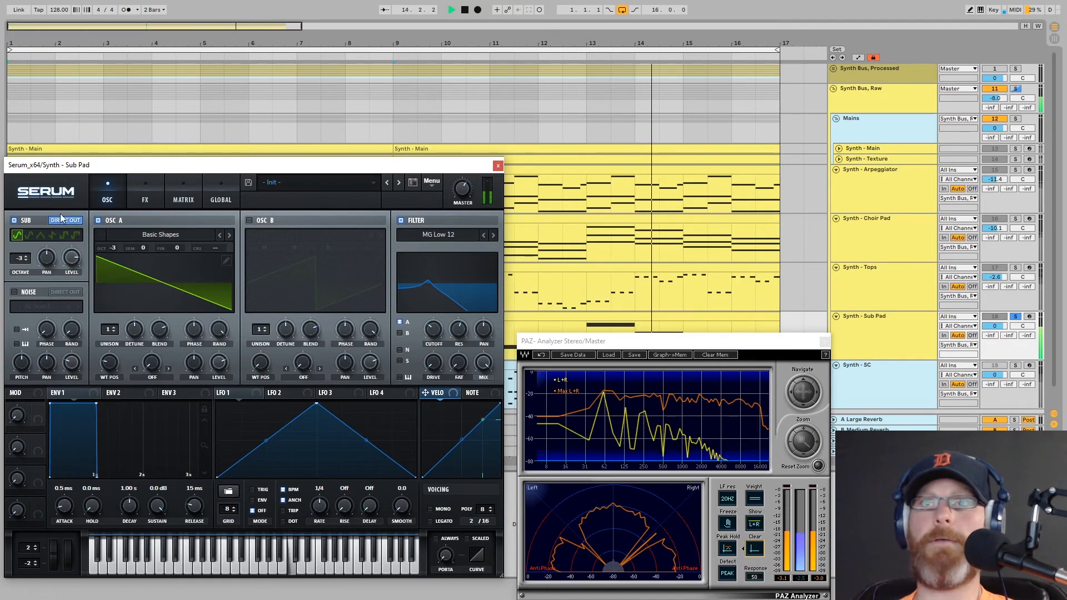
left_click(158, 187)
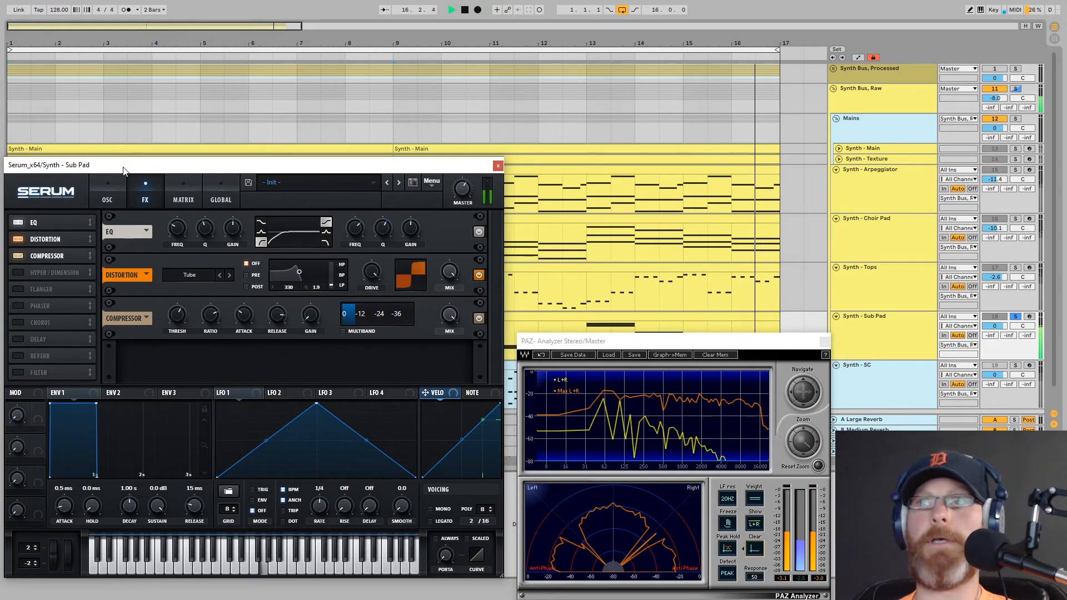
left_click_drag(123, 171, 133, 171)
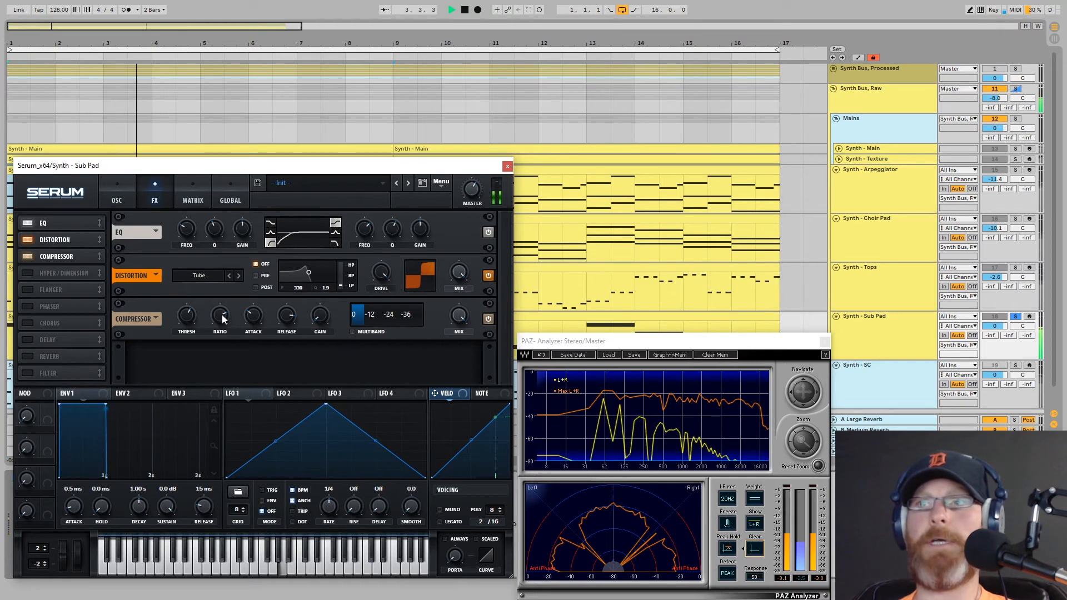
mouse_move(186, 316)
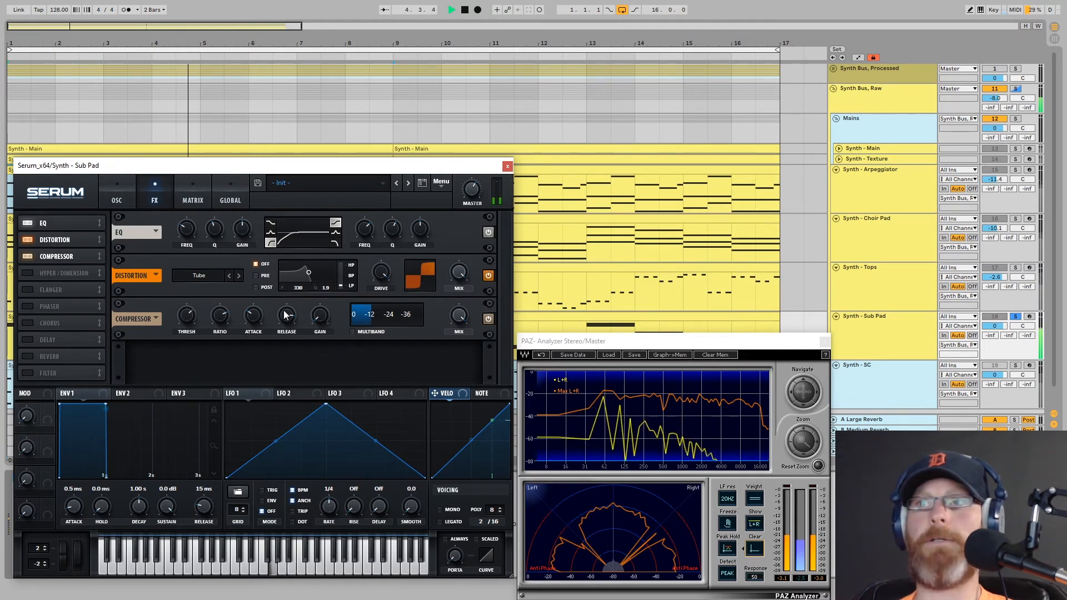
mouse_move(320, 316)
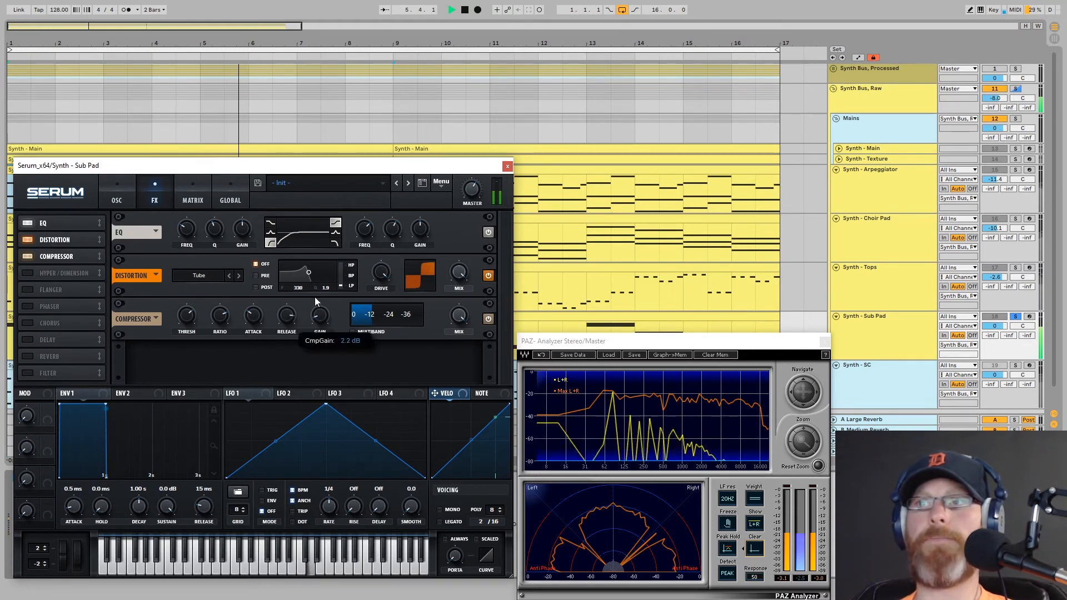
left_click(508, 165)
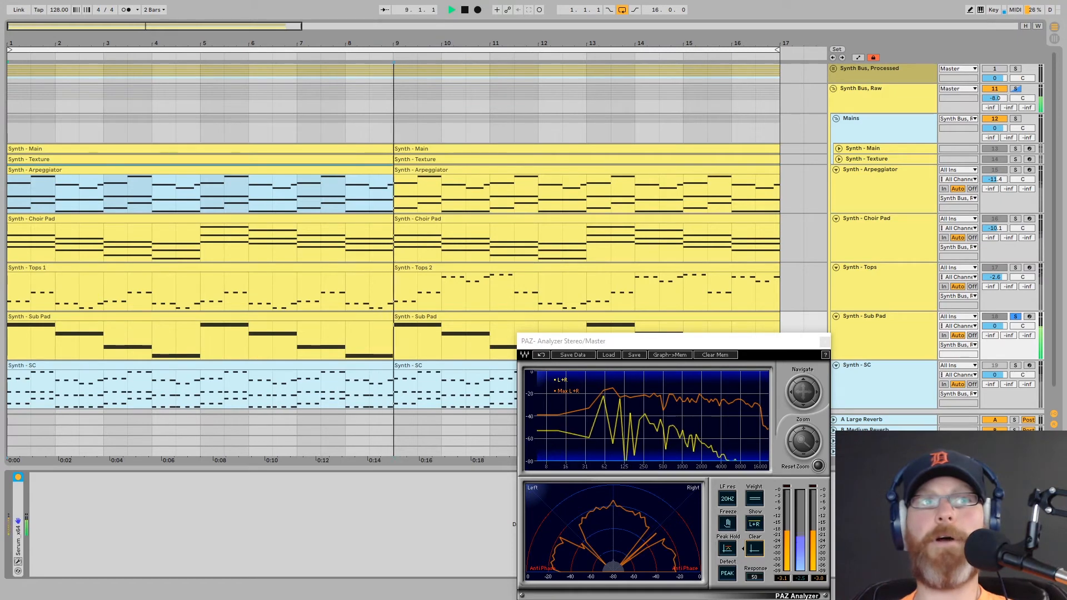
Step: Insert FabFilter Pro-C 2 after Serum on the Sub Pad track and close its window
left_click(66, 541)
left_click_drag(63, 535, 64, 535)
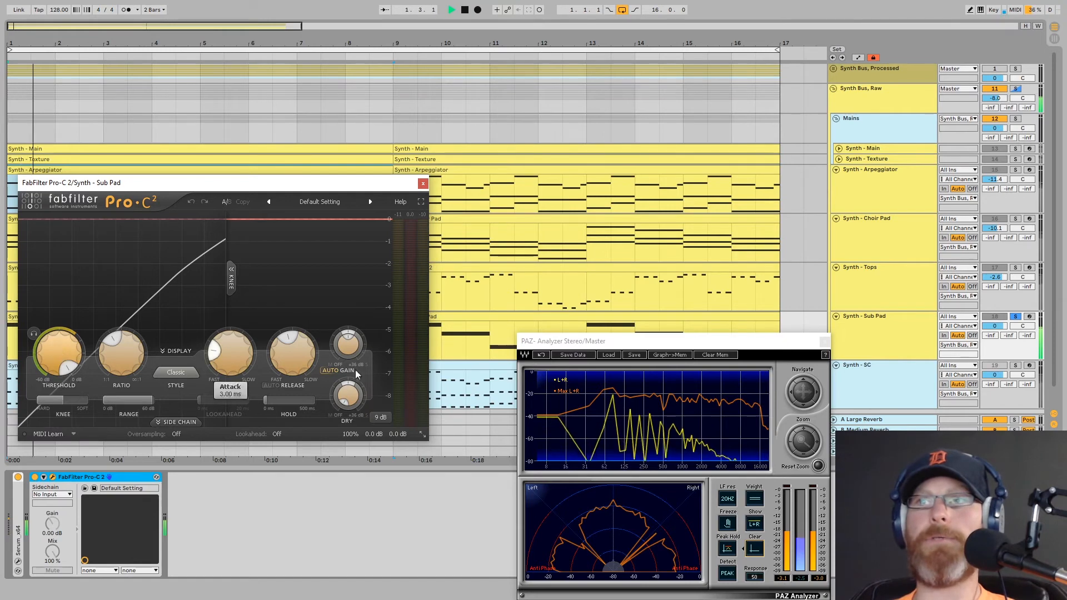
left_click(421, 185)
Step: Review the notes of the first Sub Pad clip in an enlarged piano roll and return to the track's devices
left_click(909, 329)
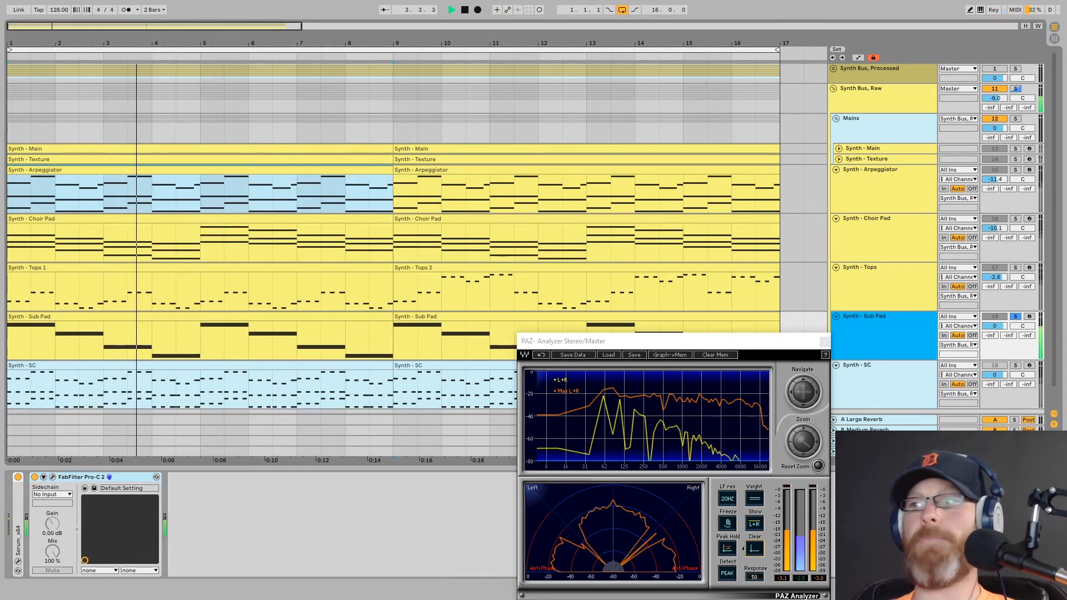
key("shift+Tab")
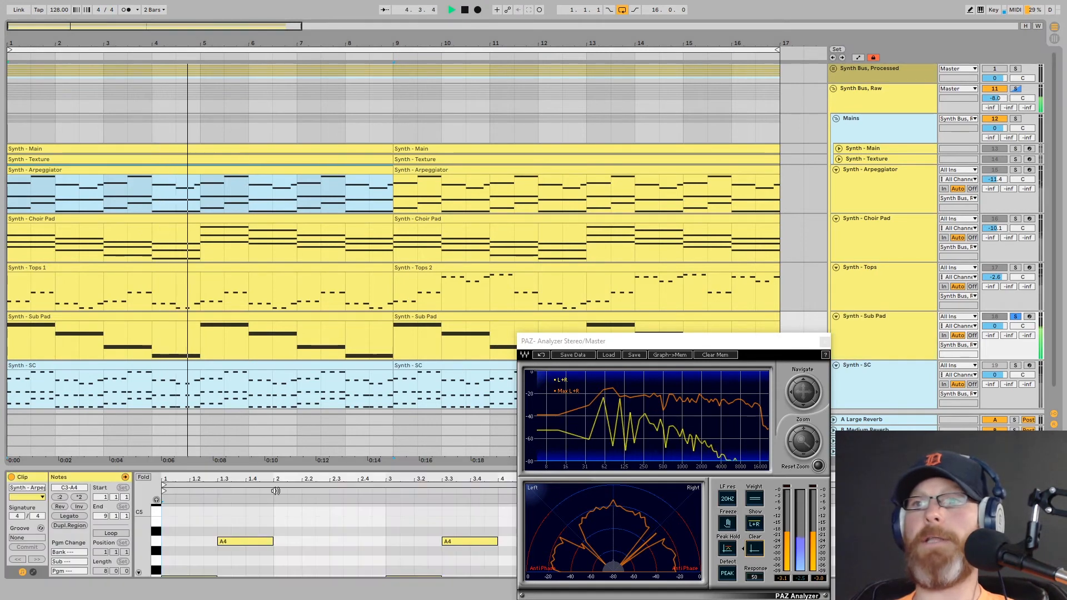
left_click_drag(277, 470, 179, 146)
left_click(182, 209)
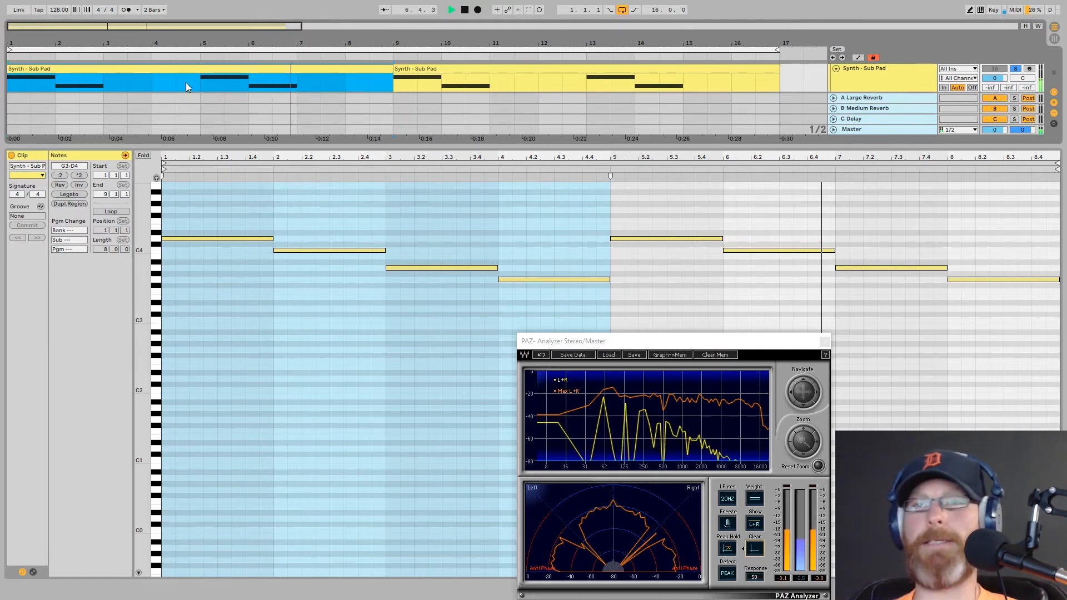
left_click_drag(182, 145, 182, 420)
key("shift+Tab")
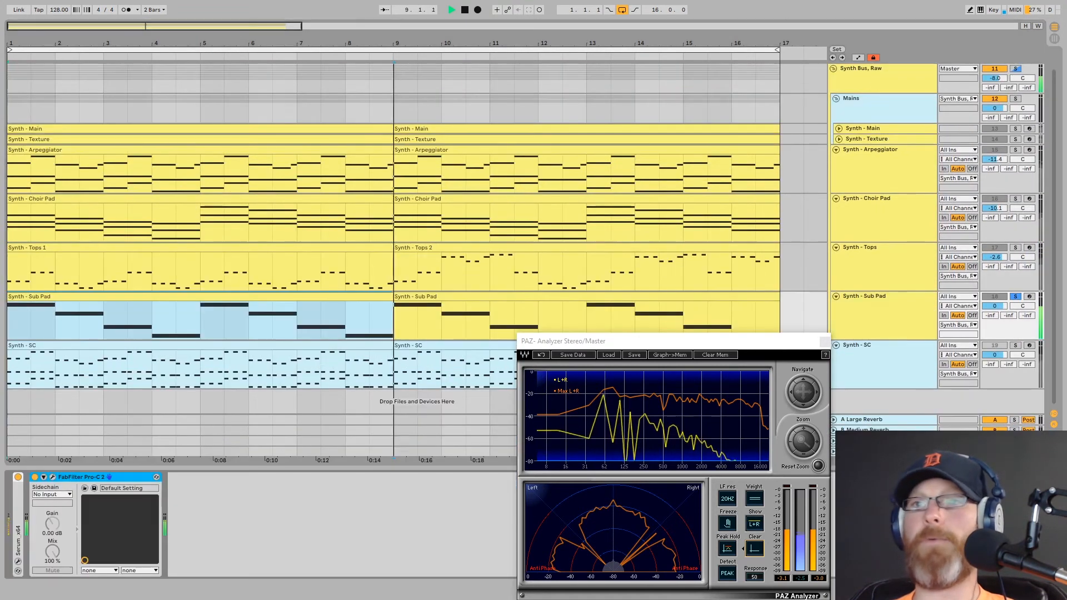
Step: Set the Sub Pad's Pro-C 2 to a 4:1 ratio, the fastest attack and a 2500 ms release
double_click(81, 478)
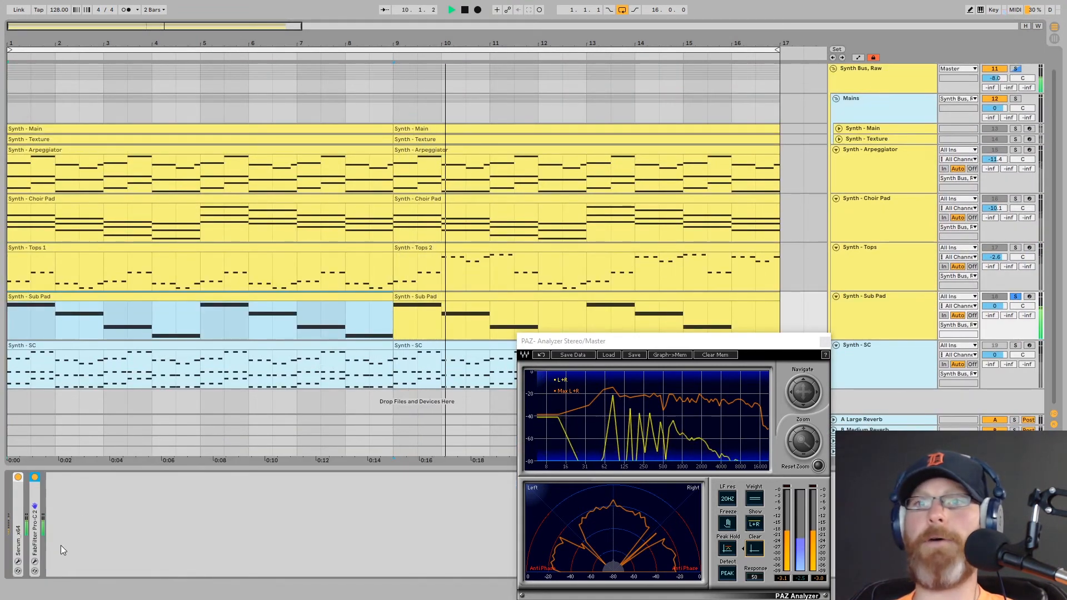
left_click(34, 561)
mouse_move(183, 185)
left_mouse_down()
mouse_move(209, 200)
mouse_move(192, 201)
left_mouse_up()
mouse_move(62, 363)
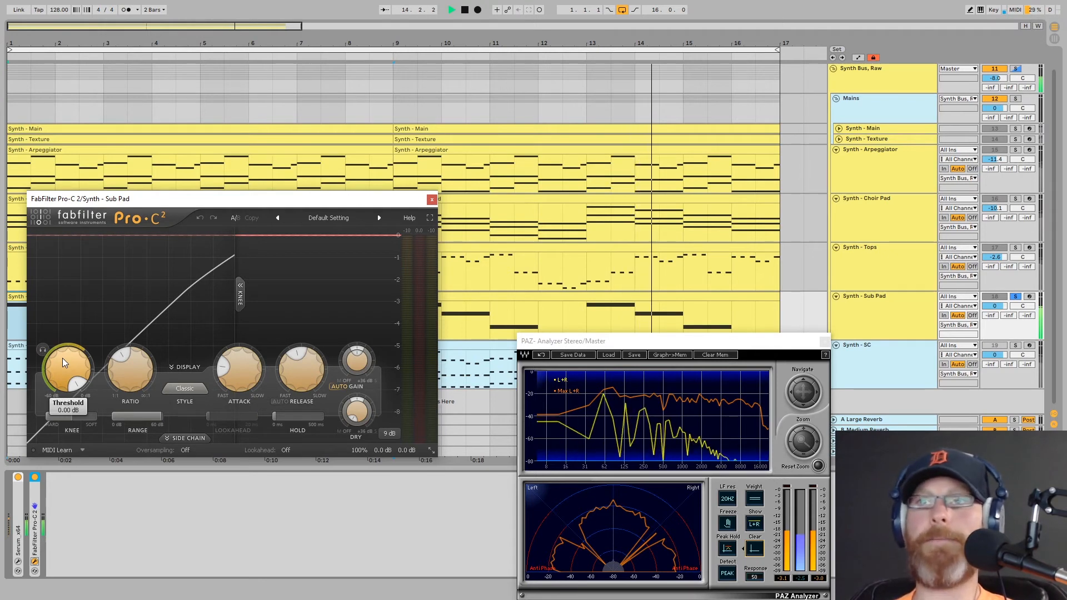
mouse_move(142, 379)
type("4")
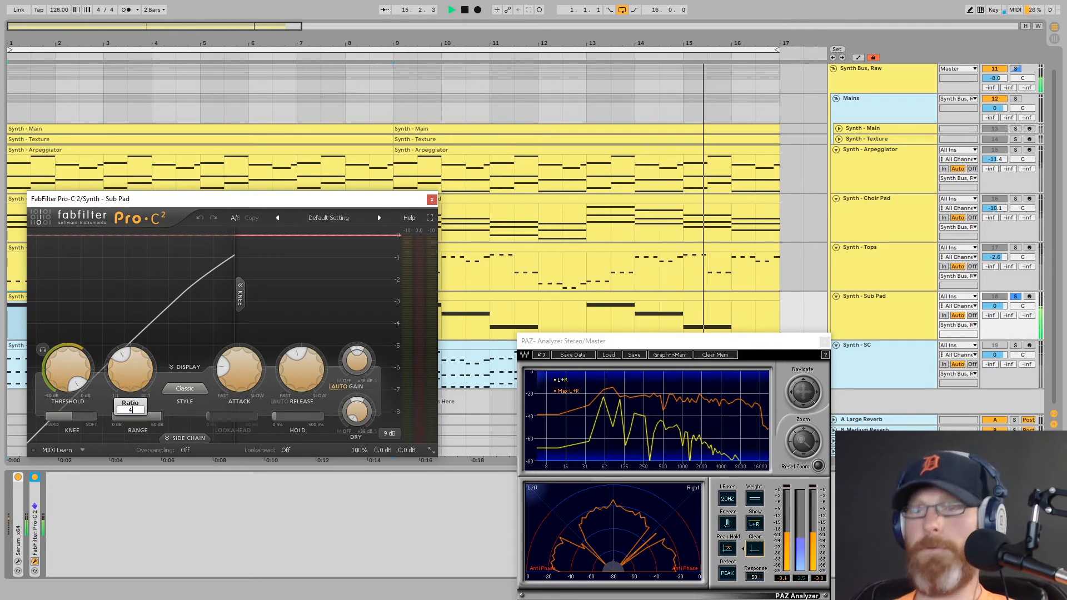
key("Return")
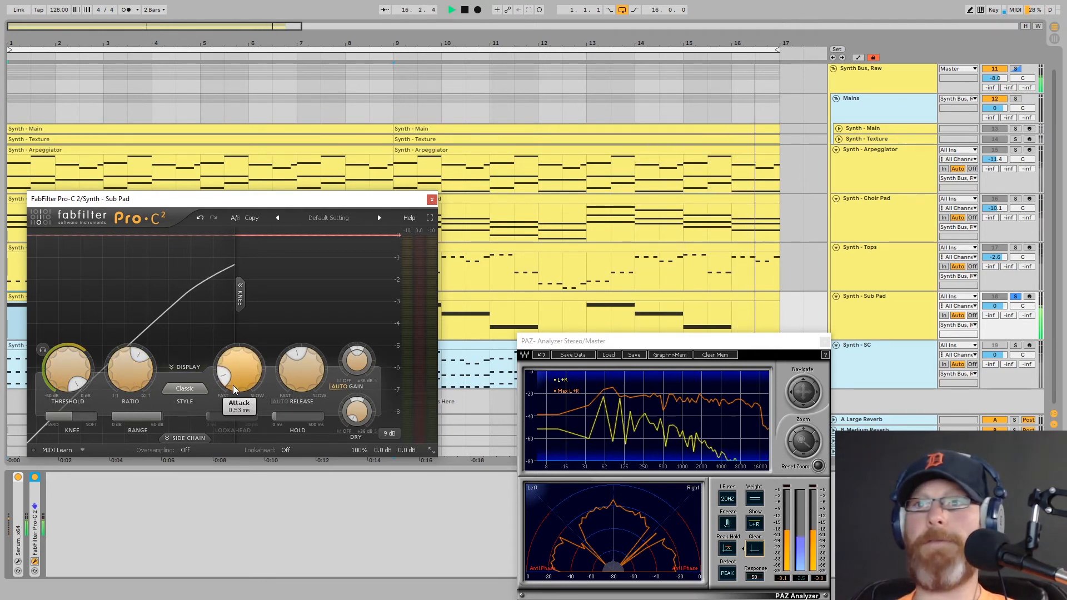
left_click_drag(298, 379, 299, 339)
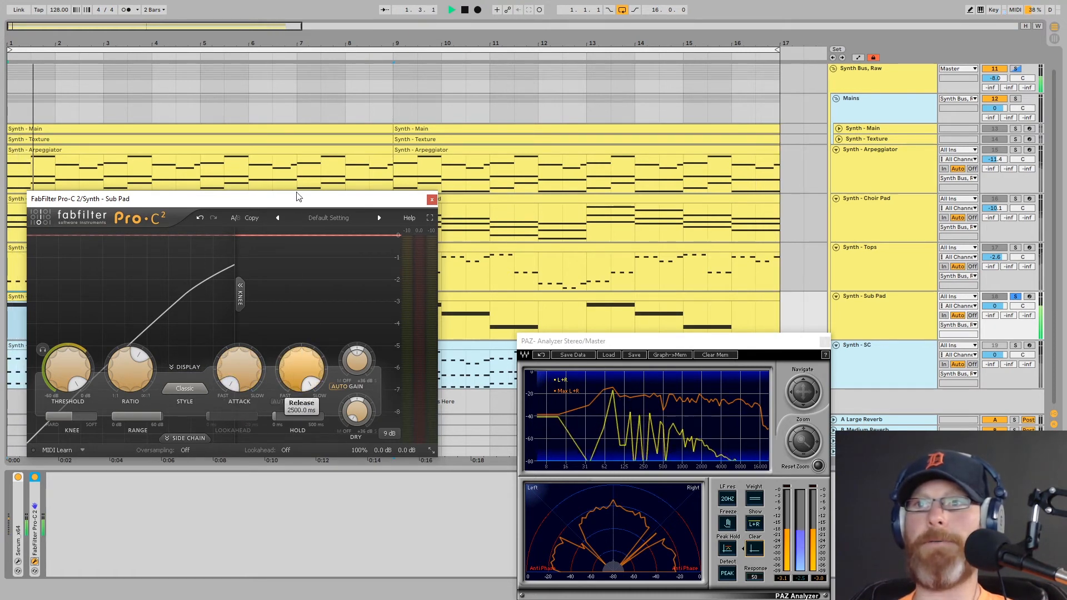
Step: Raise the Sub Pad compressor's ratio, lower its threshold and increase the wet gain during playback, closing the plug-in when done
mouse_move(121, 379)
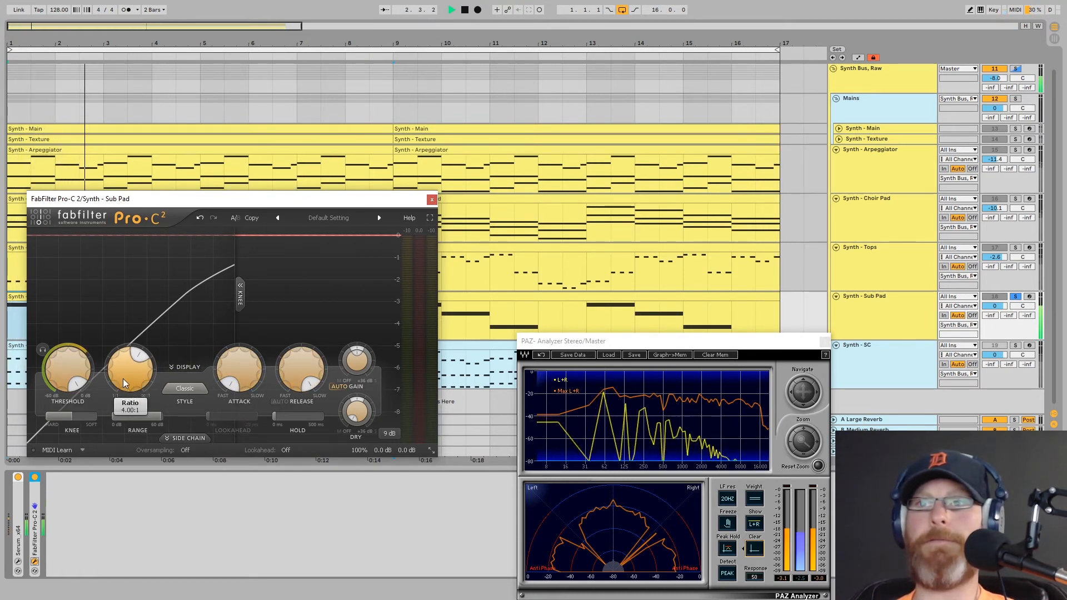
mouse_move(122, 376)
left_mouse_down()
mouse_move(122, 356)
mouse_move(59, 375)
mouse_move(41, 450)
left_mouse_up()
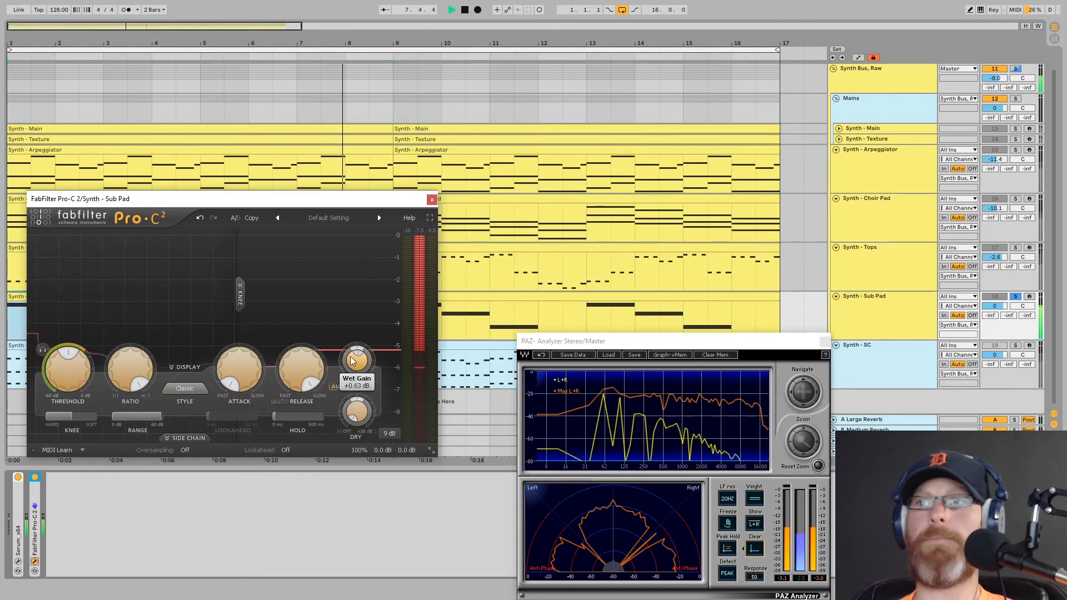
left_click_drag(349, 339, 345, 315)
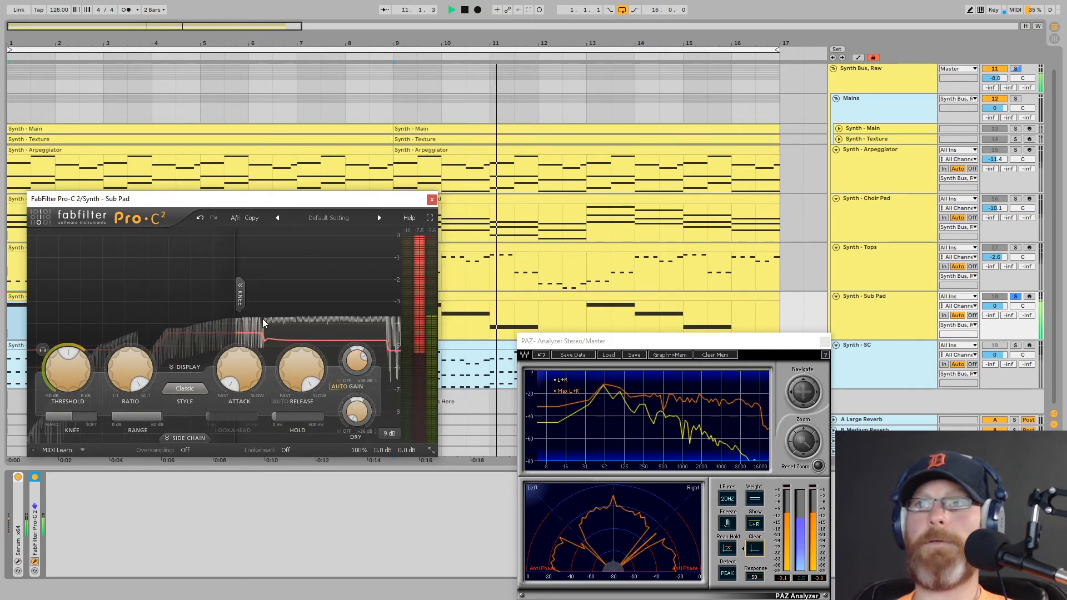
mouse_move(400, 451)
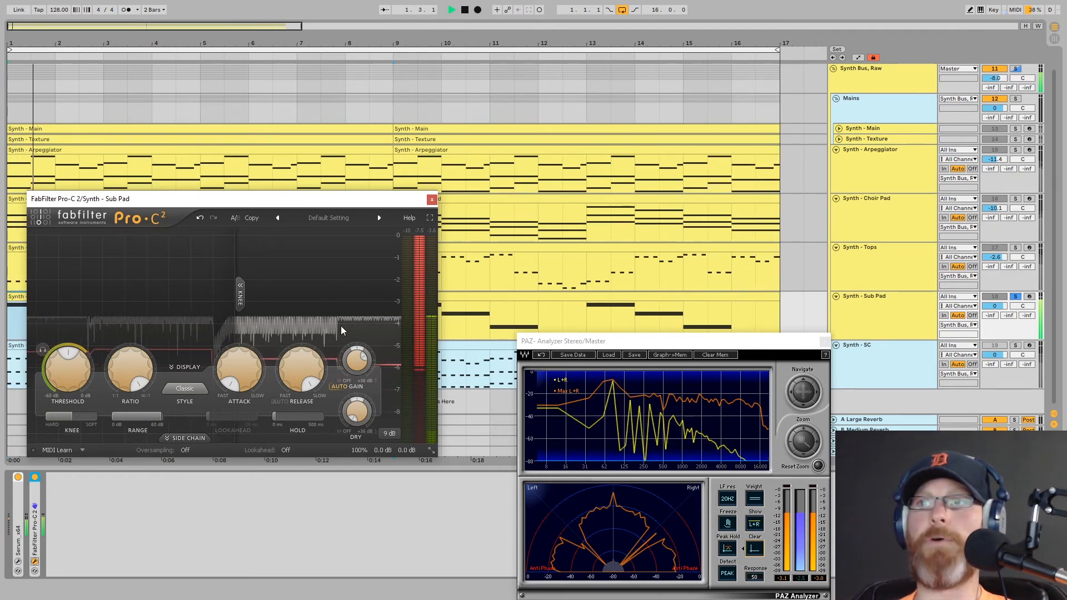
left_click(432, 199)
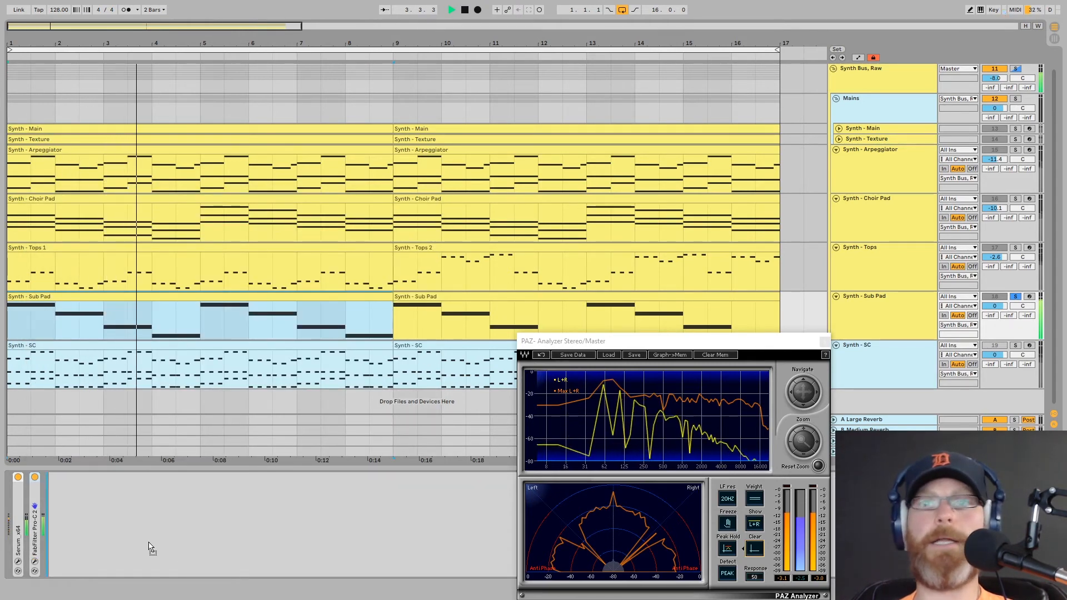
Step: Insert FabFilter Pro-Q 3 after the compressor on the Sub Pad track and load the Solitude Studios - Basic preset
left_click(176, 547)
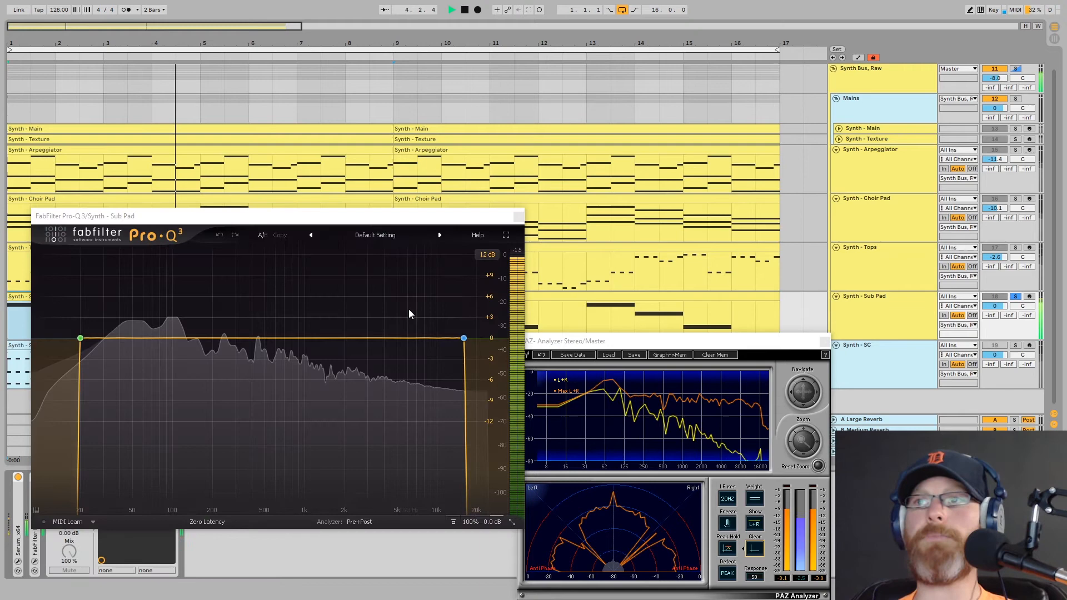
left_click(389, 236)
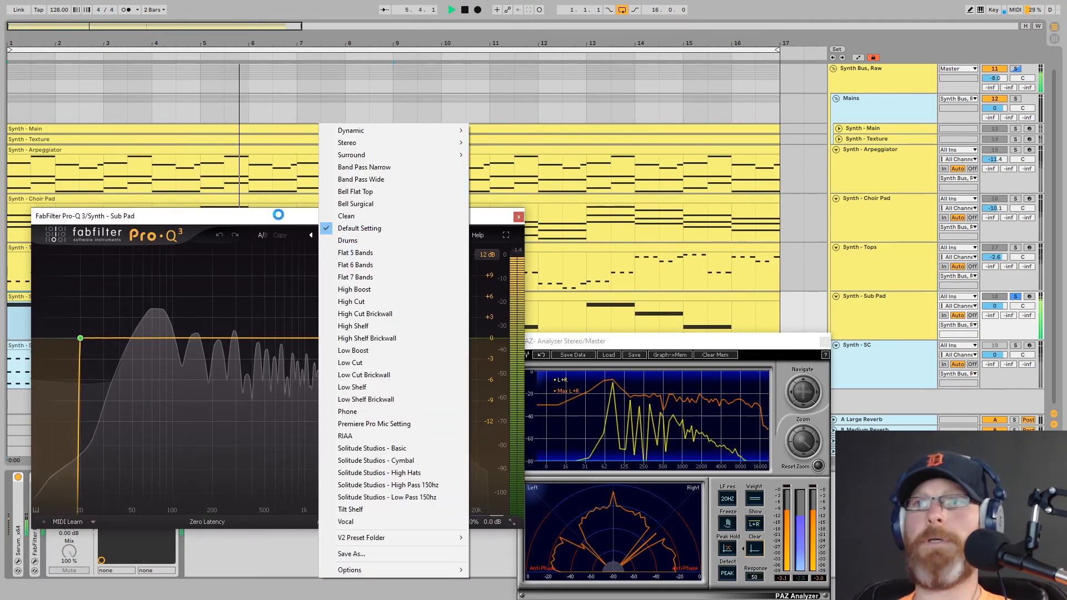
left_click(392, 461)
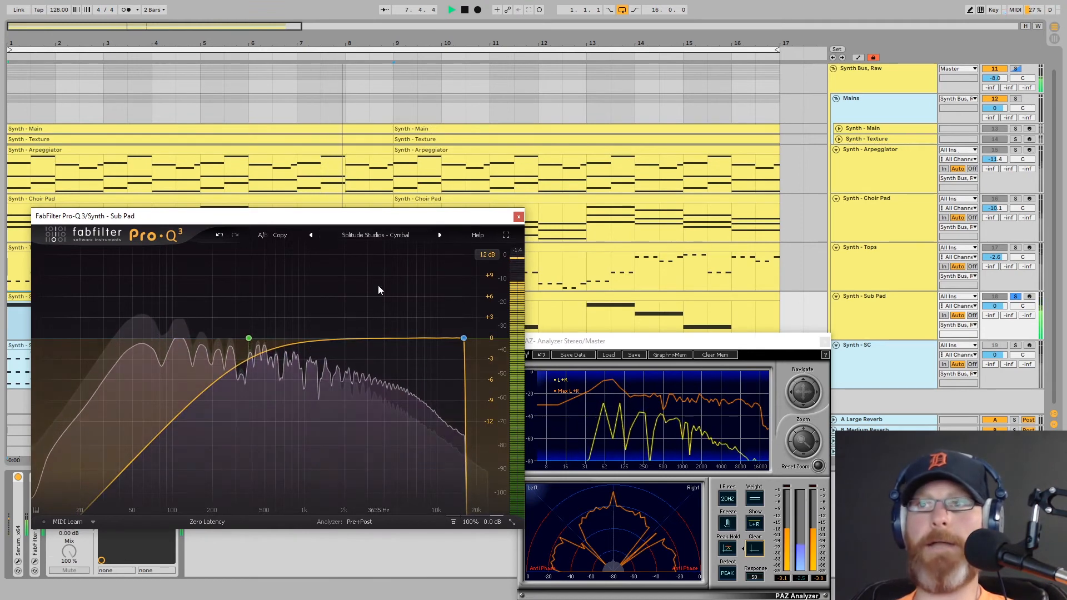
left_click(377, 235)
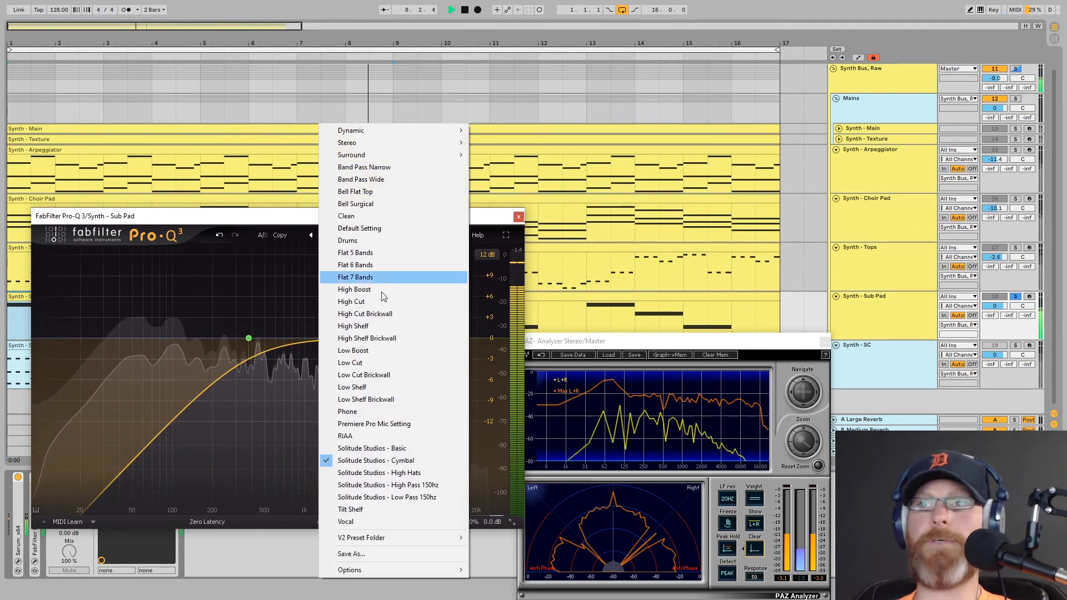
left_click(378, 449)
Step: Set the Sub Pad EQ's high cut to 6 dB/oct at about 1 kHz and its output level to -3 dB
left_click(463, 338)
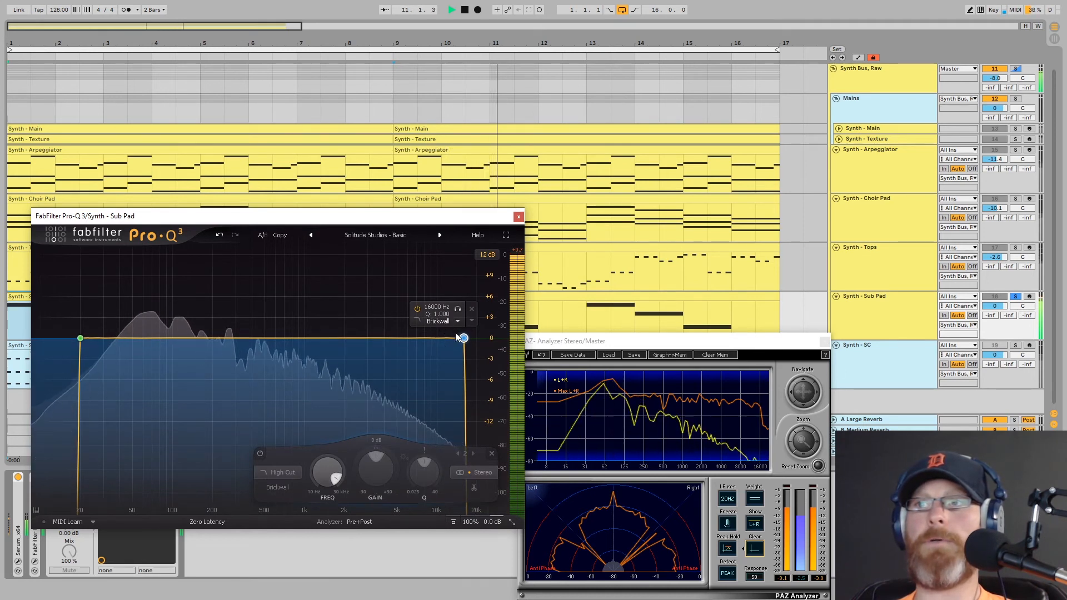
left_click(457, 322)
left_click(454, 334)
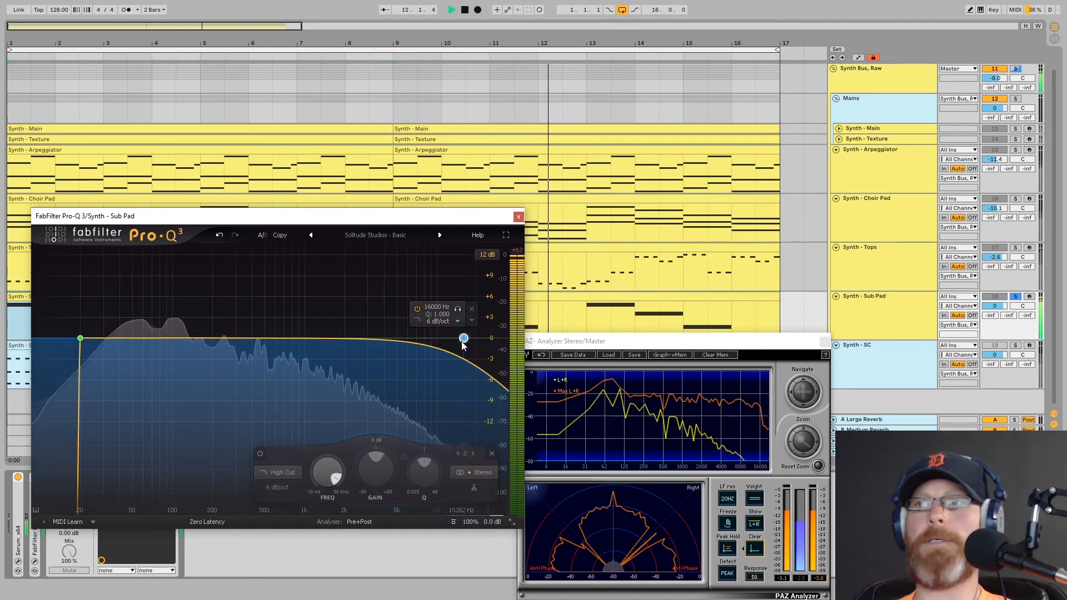
left_click_drag(463, 338, 323, 314)
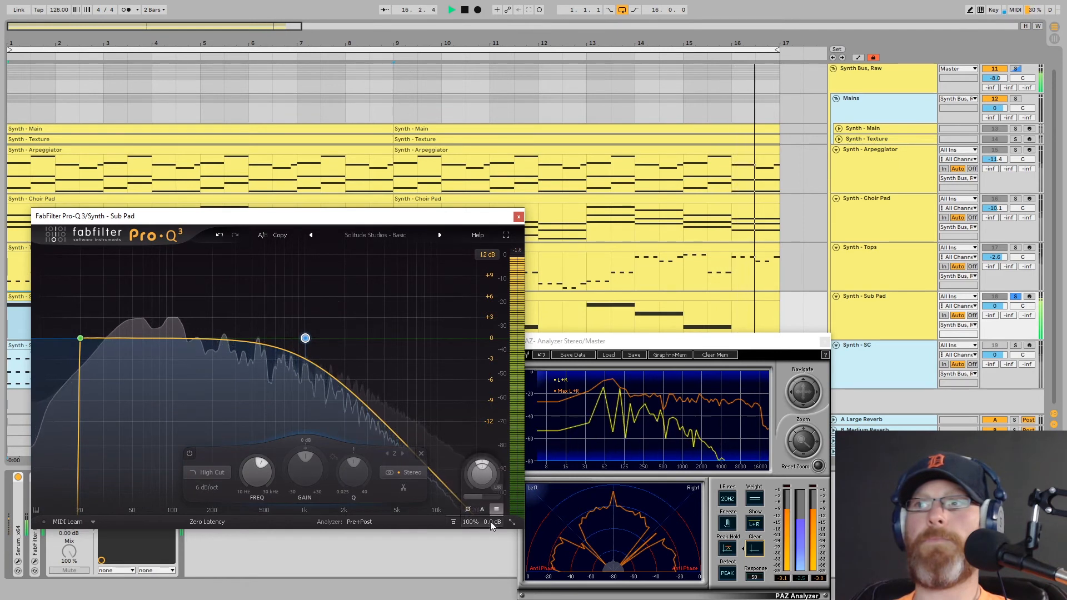
scroll(490, 521, "down", 3)
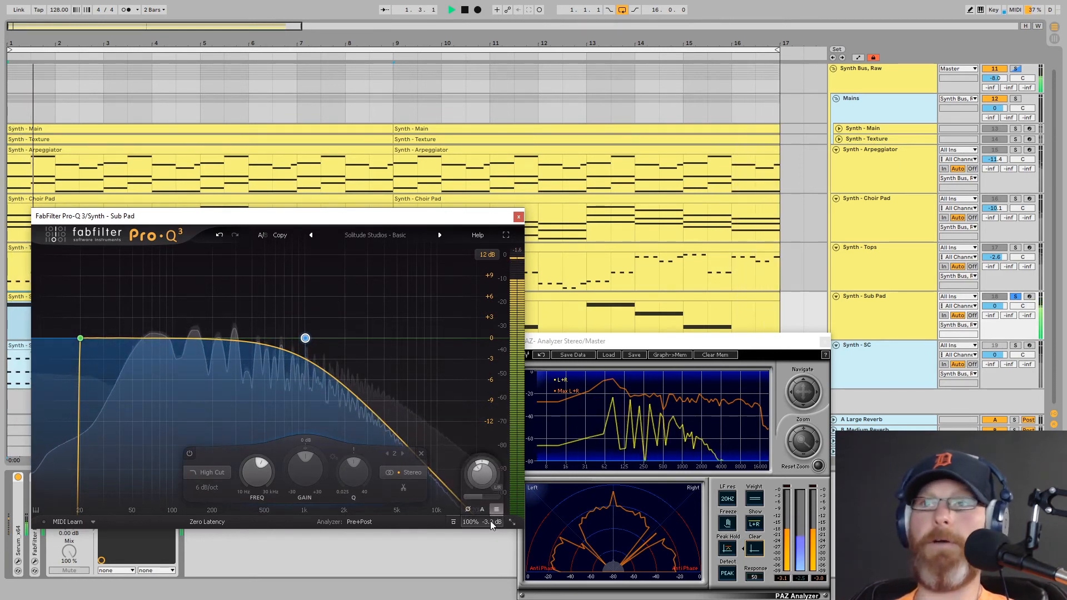
Step: Add a low shelf boost of about 4 dB at 29 Hz and a slightly narrowed 1.28 dB bell at 146 Hz, closing the EQ
mouse_move(132, 339)
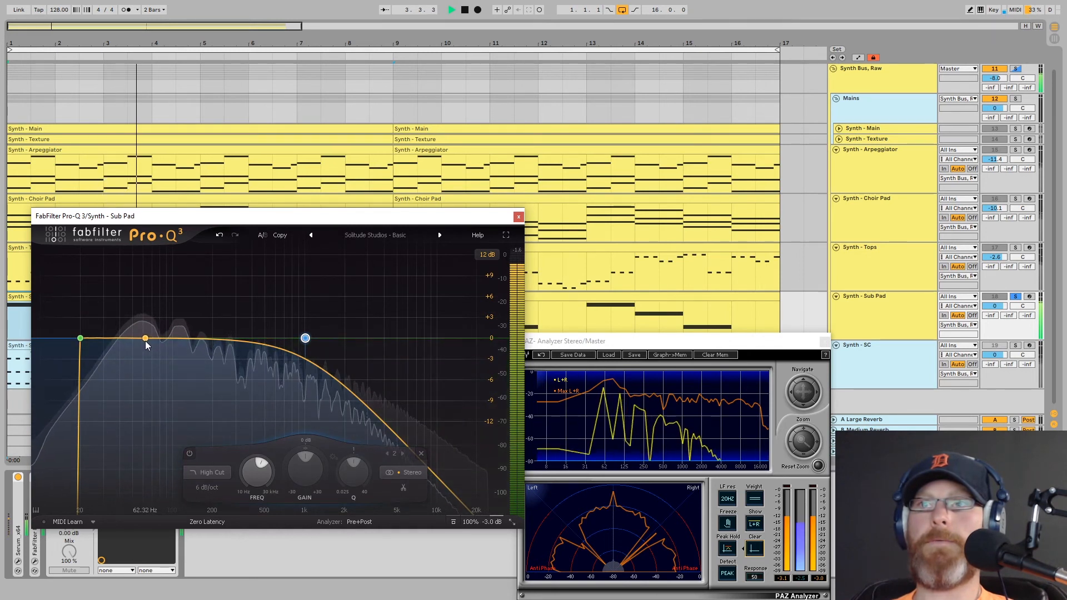
left_click(104, 339)
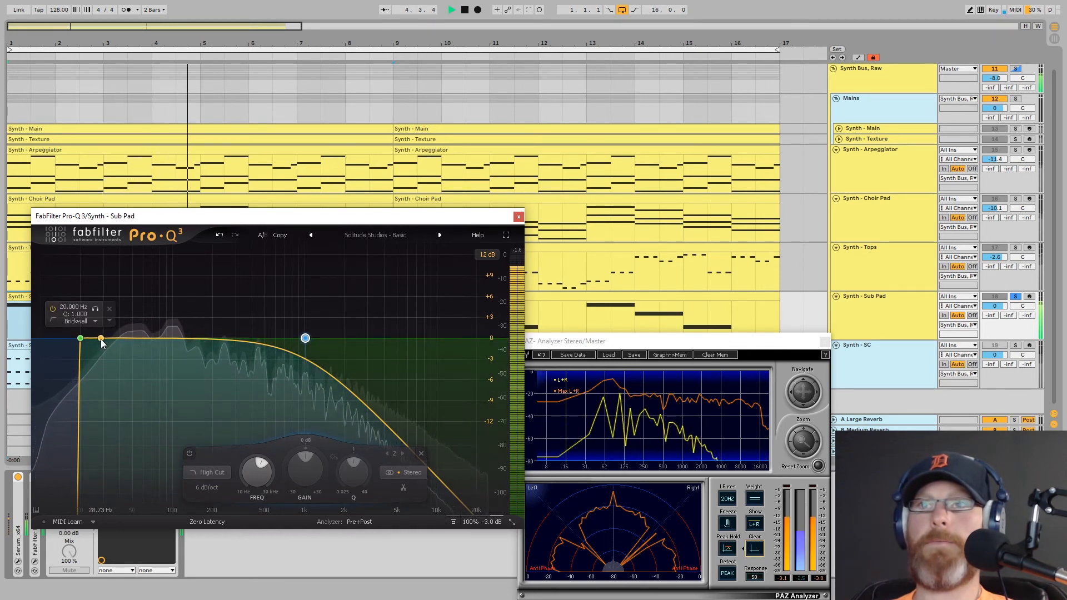
left_click_drag(100, 339, 101, 324)
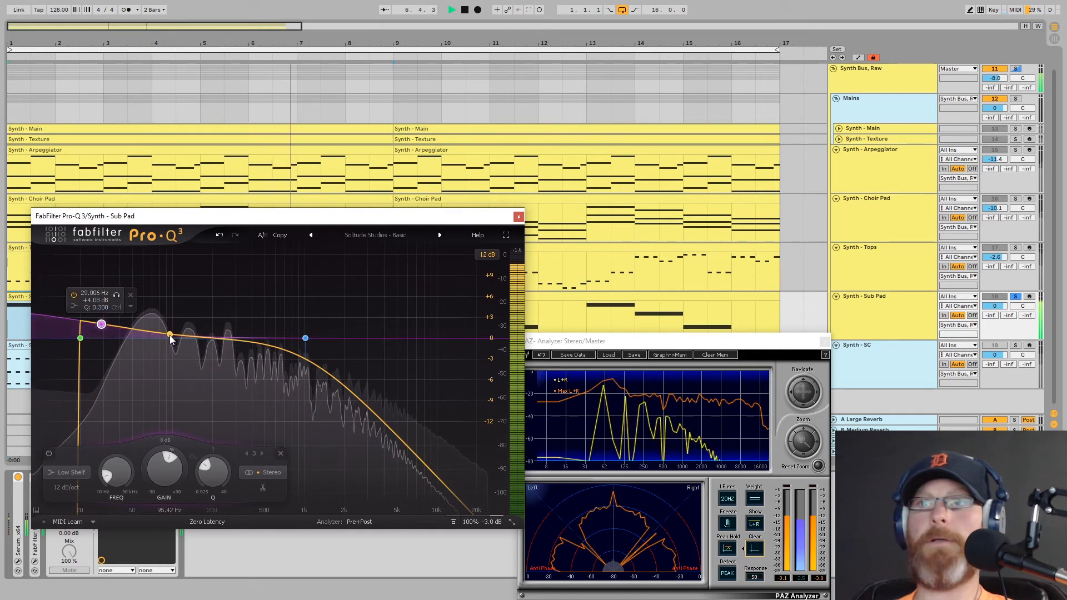
left_click_drag(195, 338, 193, 329)
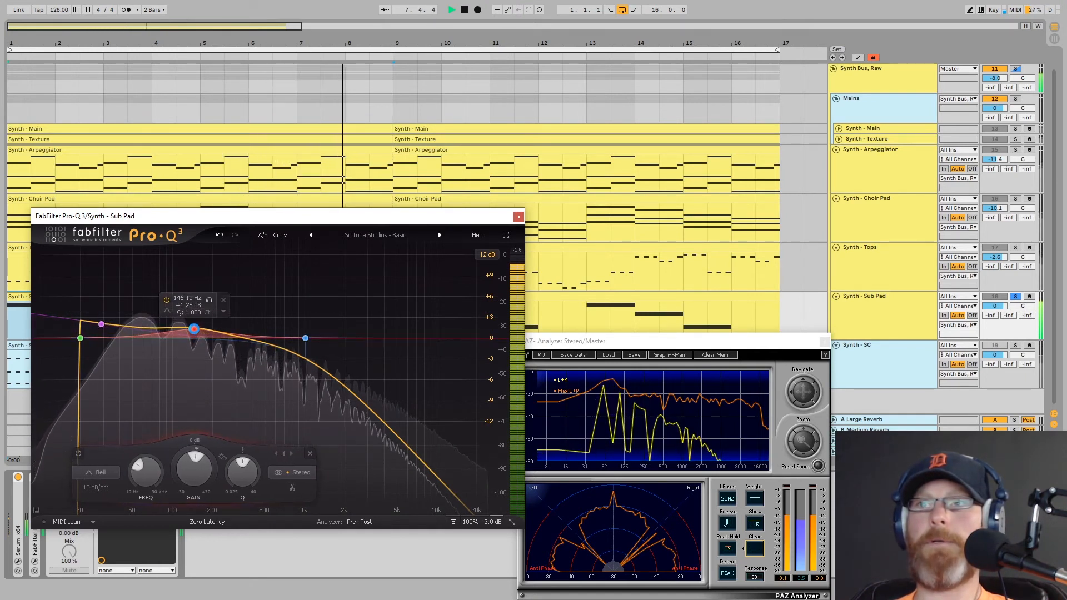
scroll(193, 329, "up", 5)
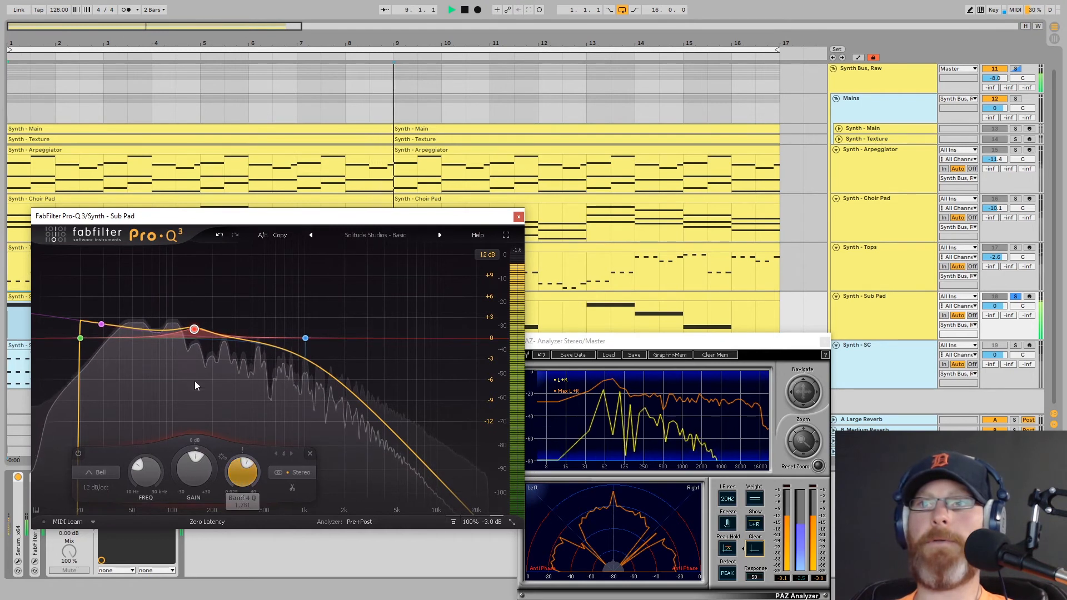
mouse_move(193, 332)
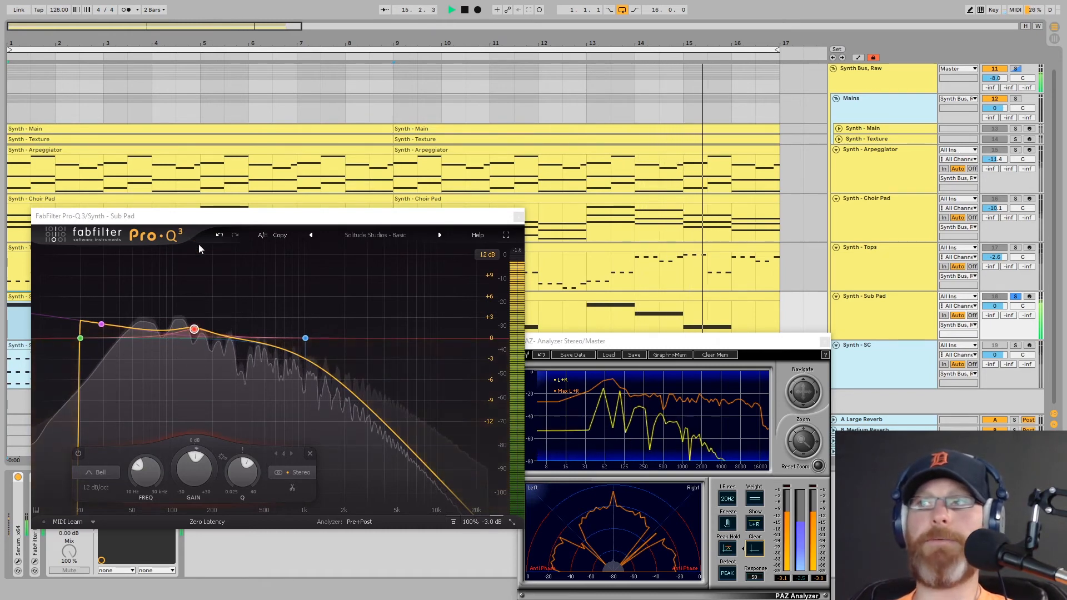
left_click(518, 216)
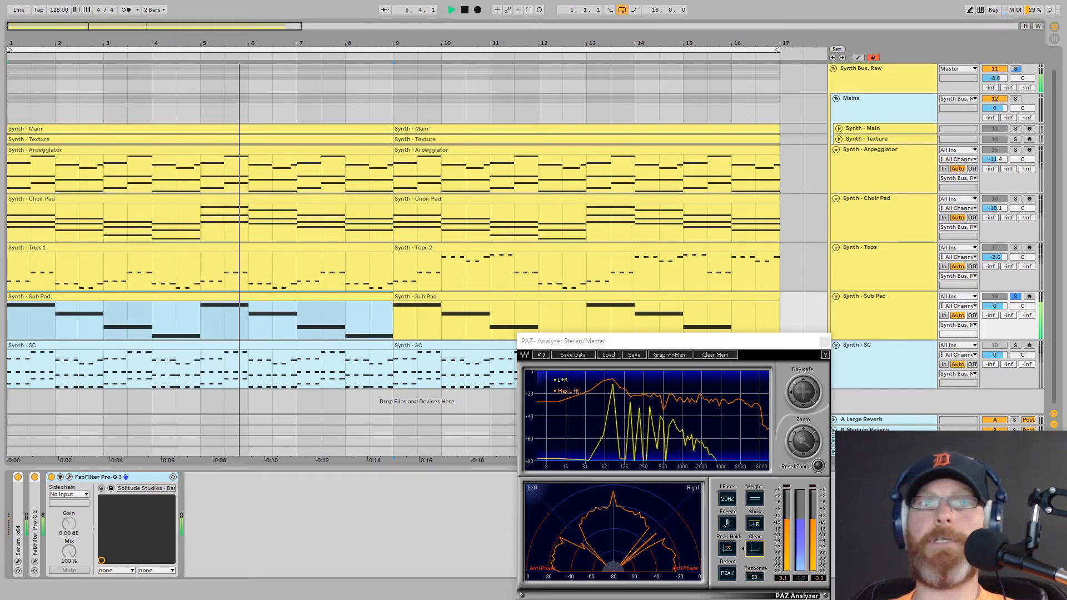
Step: Solo the Choir Pad alongside the Sub Pad, reset the analyzer peaks and bring the Sub Pad fader up from silence to -14.2 dB
left_click(1015, 199, "ctrl")
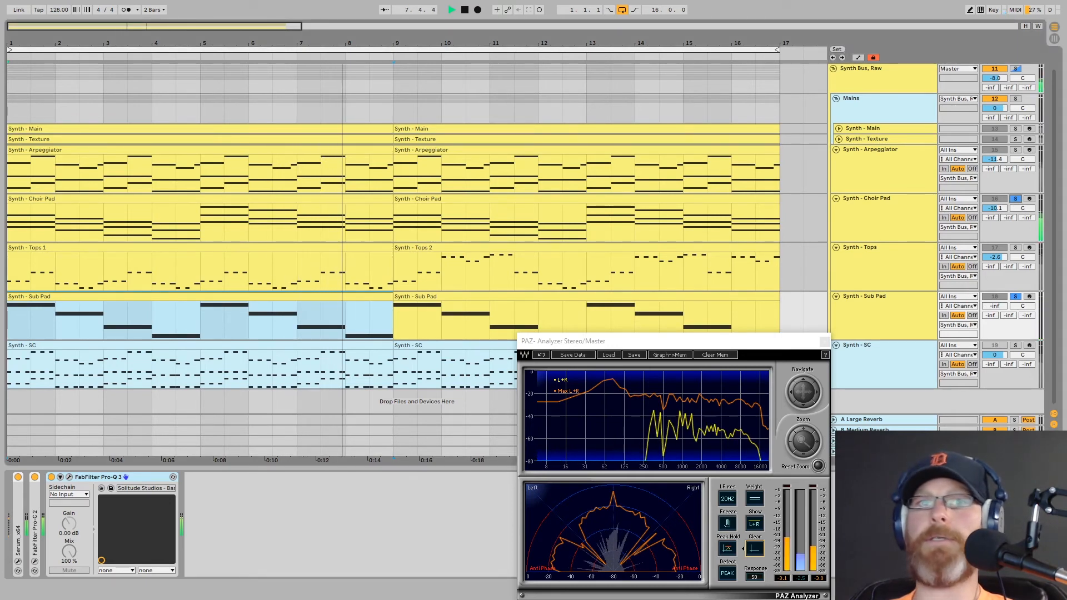
key("Tab")
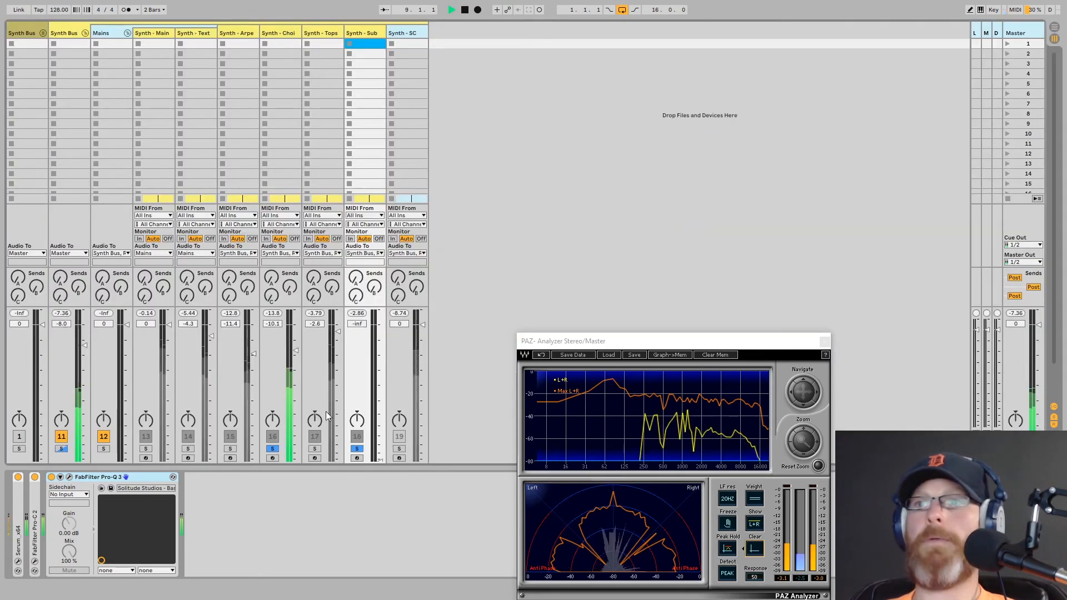
double_click(148, 478)
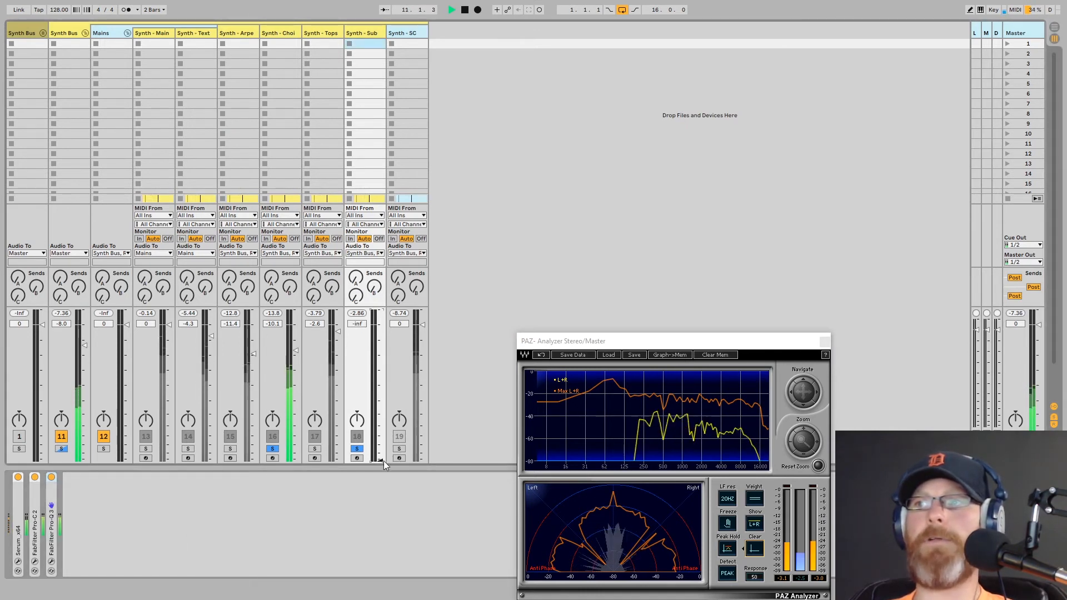
left_click(755, 549)
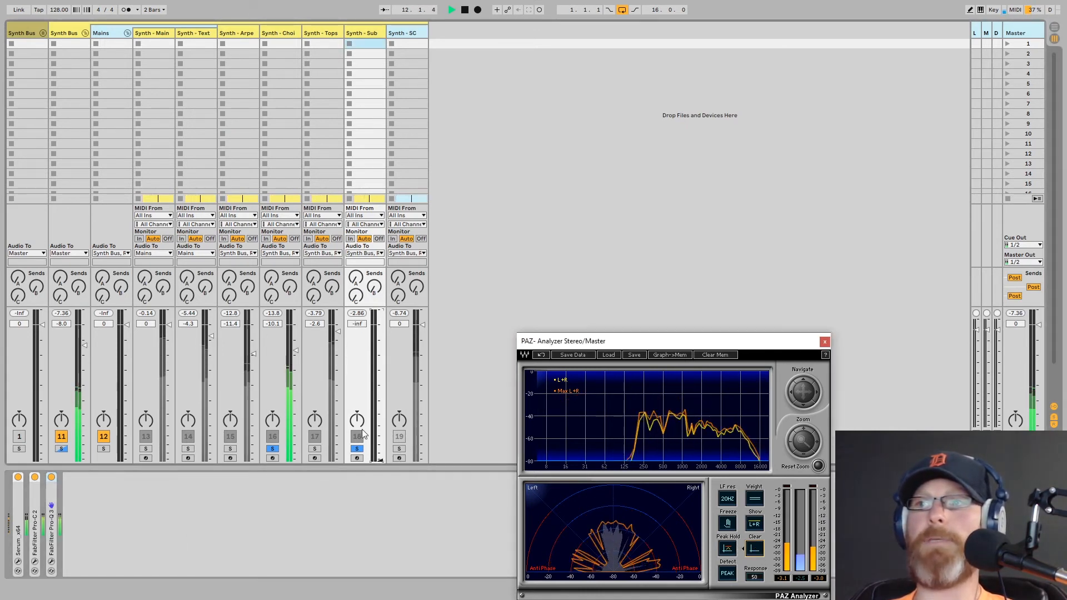
left_click_drag(382, 462, 382, 451)
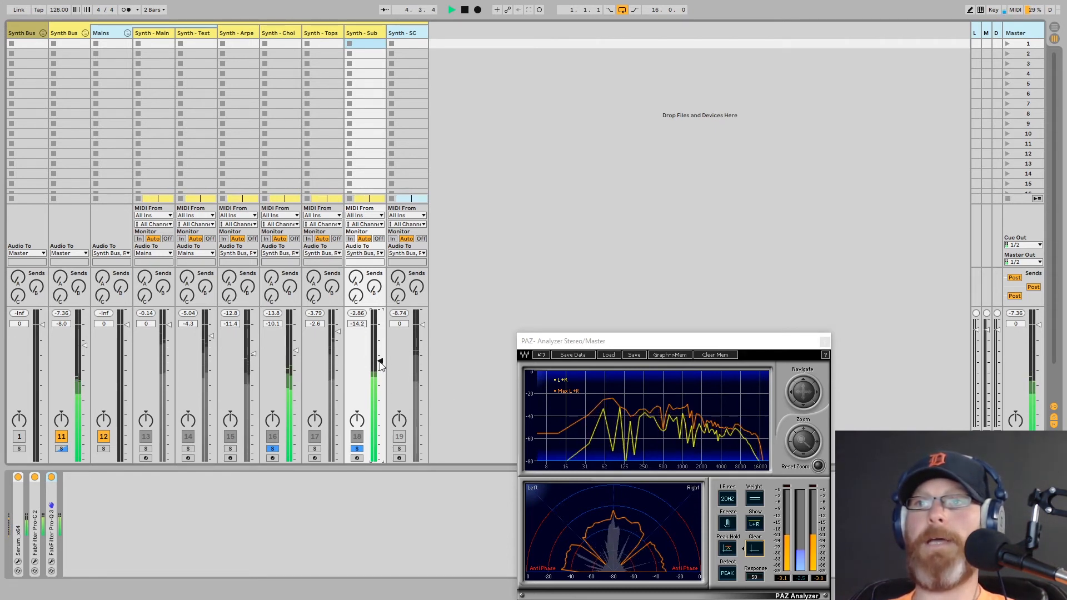
Step: Solo the raw Synth Bus to hear all layers, return to the Arrangement view and reset the analyzer's peak curves
left_click(58, 448)
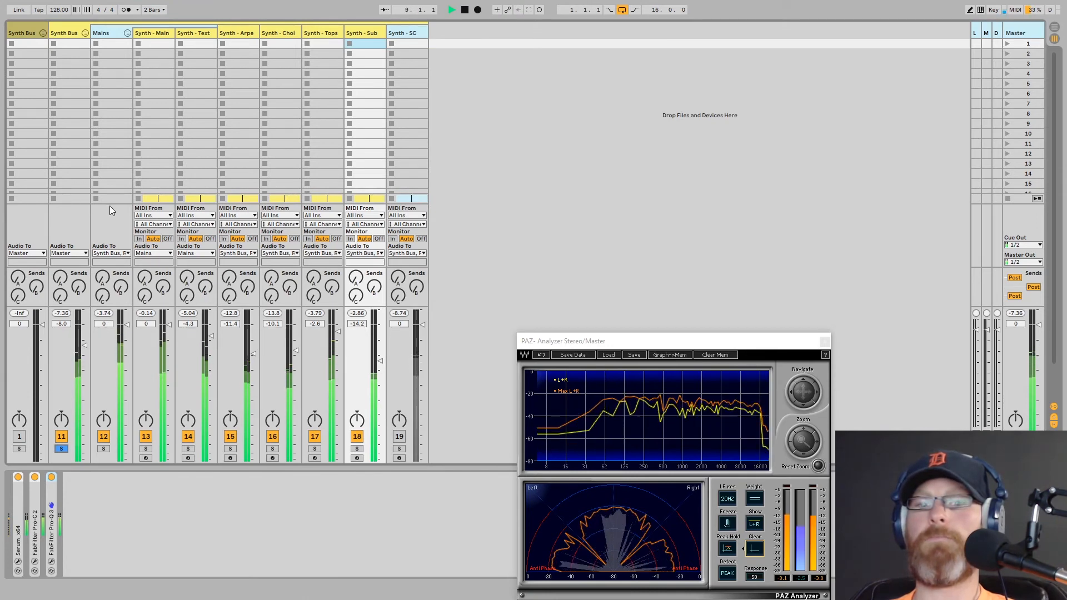
key("Tab")
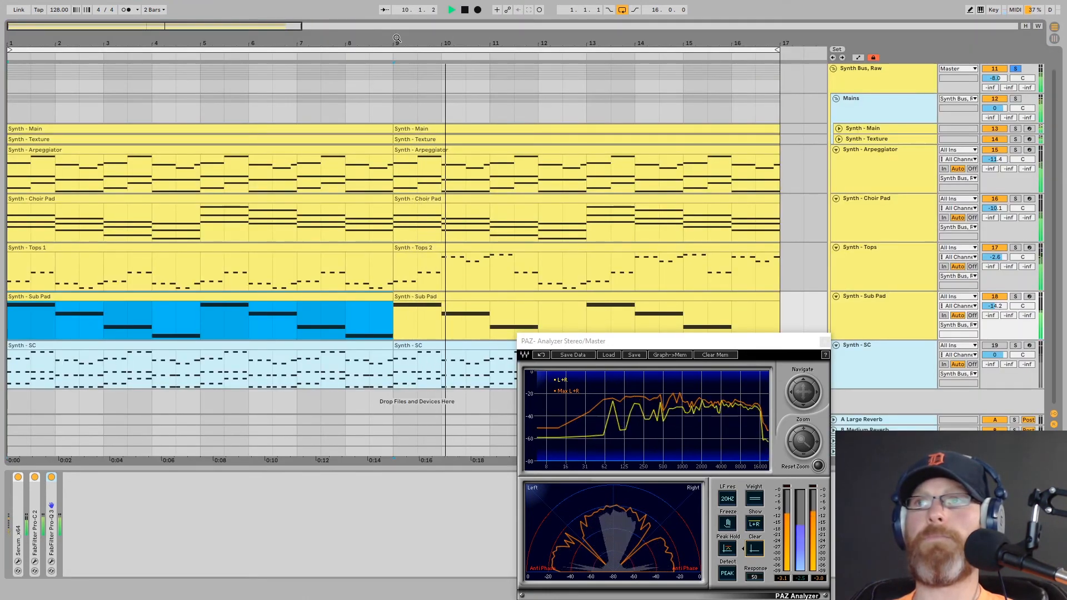
left_click_drag(397, 39, 371, 19)
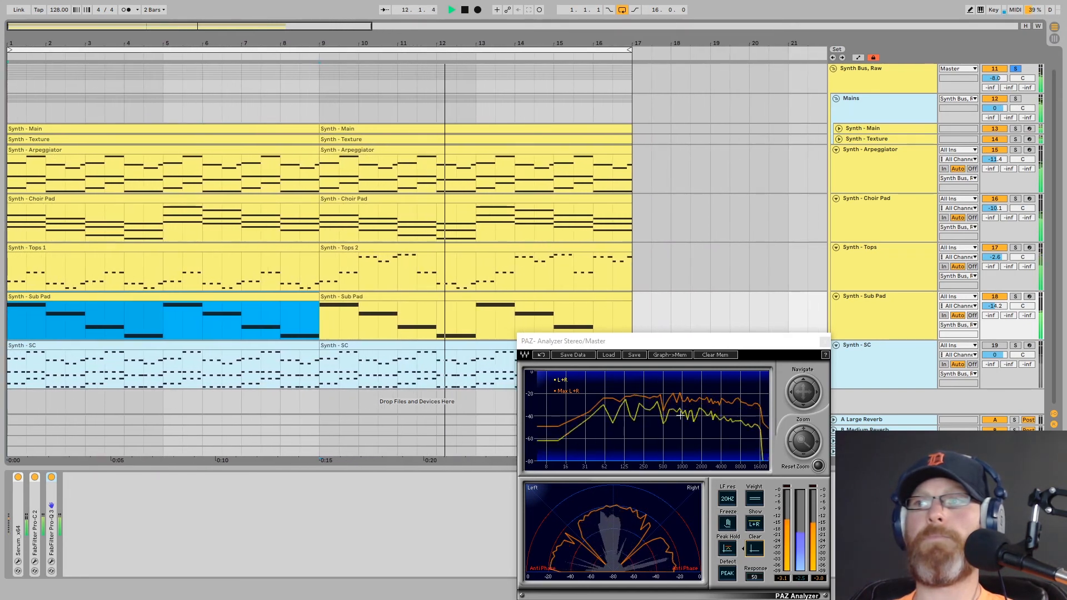
left_click(754, 549)
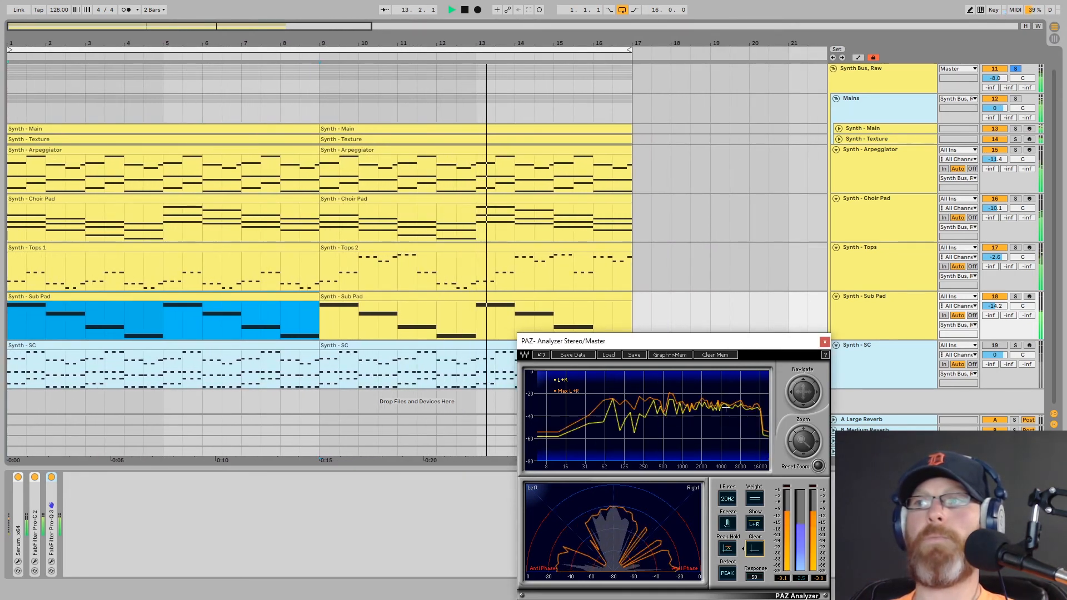
Step: Collapse the SC, Arpeggiator, Choir Pad, Tops and Sub Pad tracks in the arrangement
left_click(836, 344)
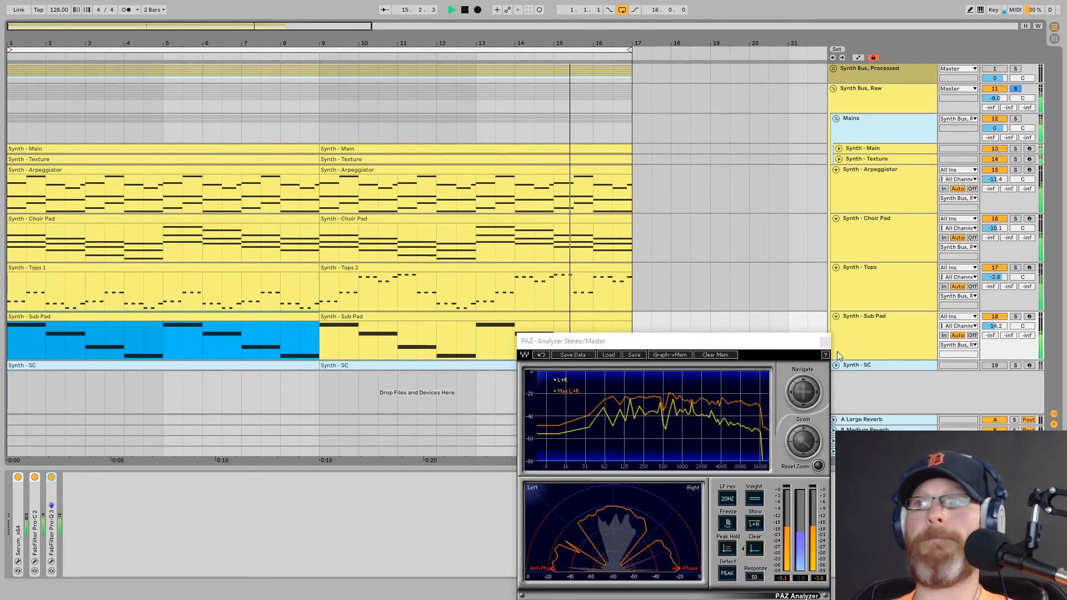
left_click(759, 550)
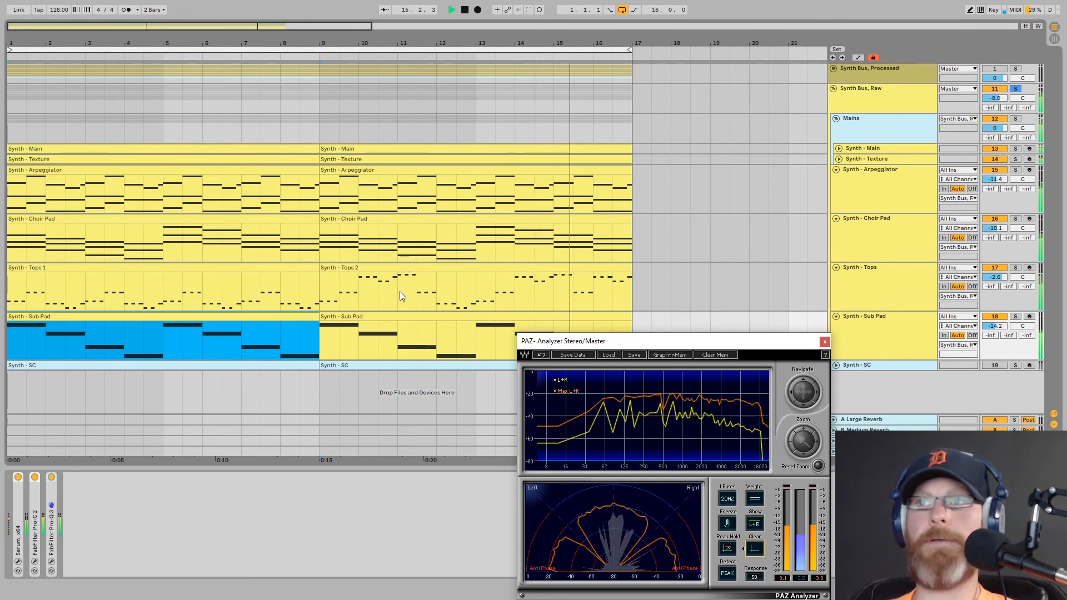
left_click(389, 318)
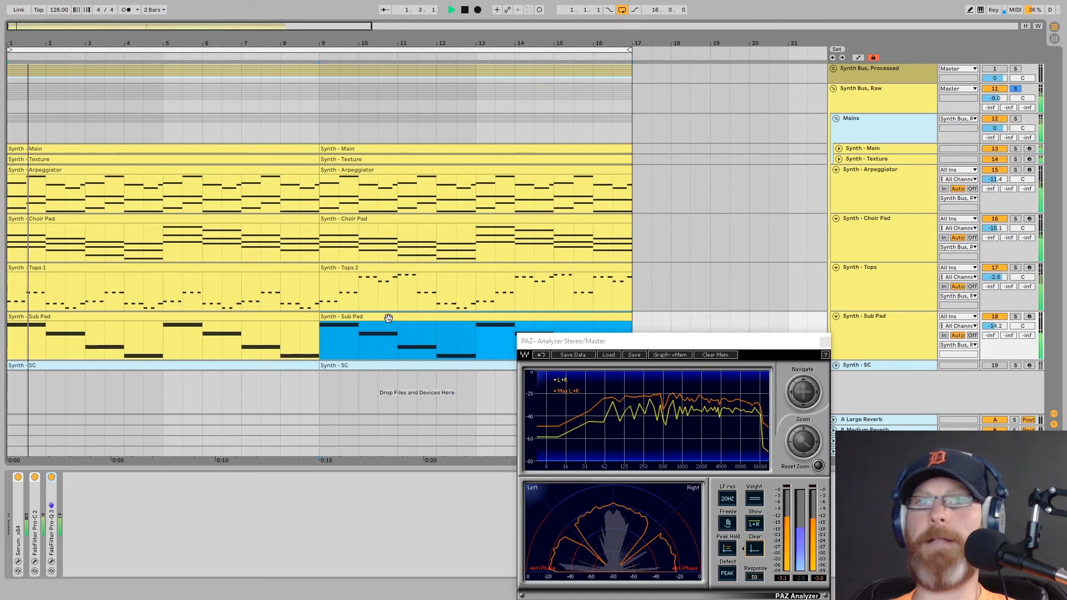
left_click(838, 171)
left_click(836, 179)
left_click(834, 192)
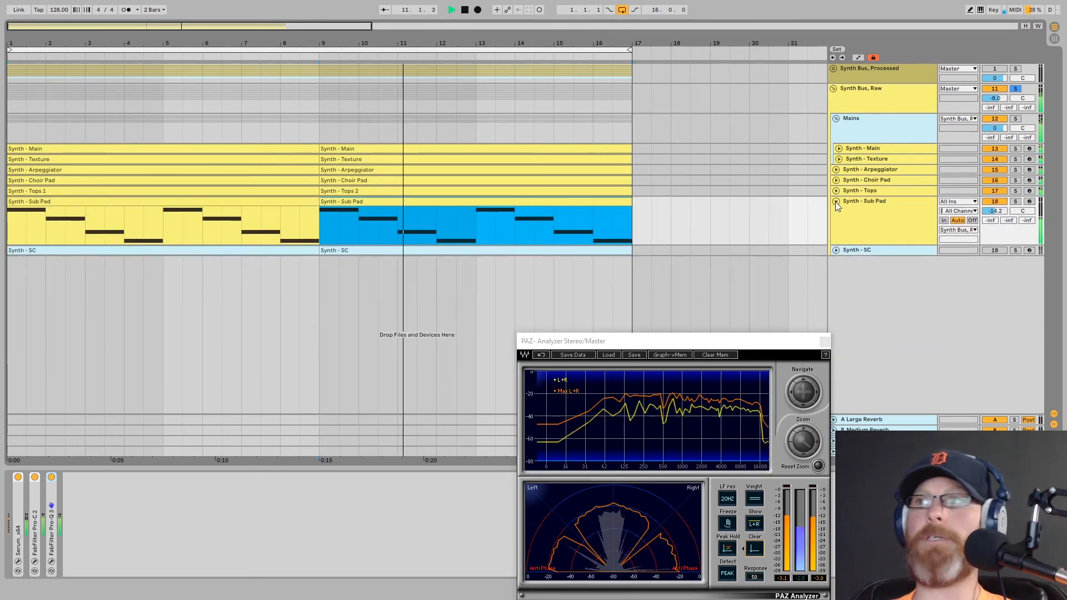
left_click(835, 201)
Step: Insert FabFilter Pro-MB on the raw Synth Bus, load the Solitude Studios Pre Bus preset and move its window clear of the device chain
left_click(848, 100)
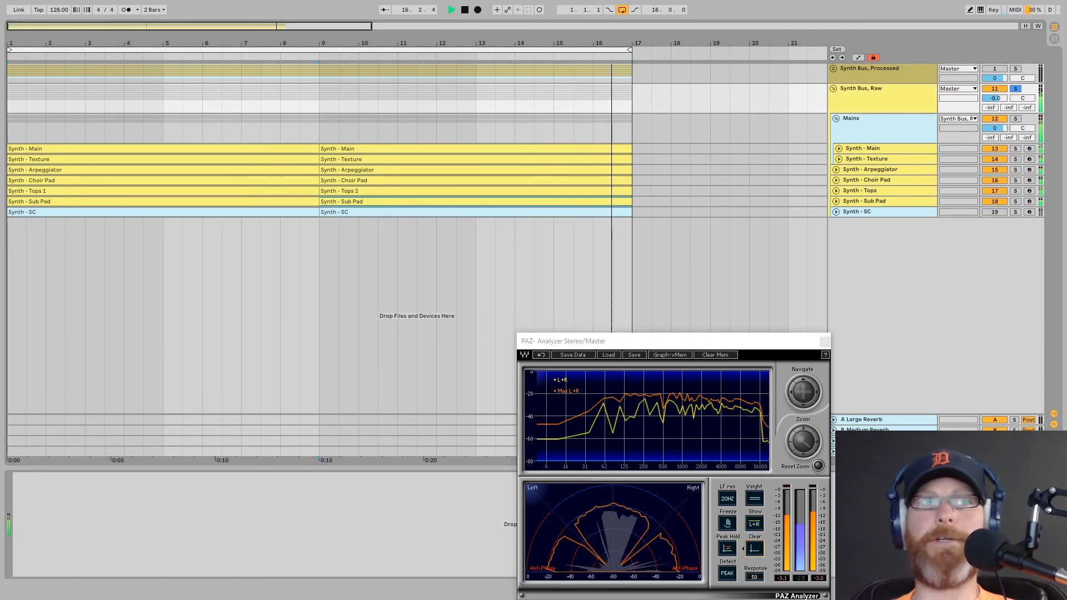
left_click_drag(111, 545, 109, 538)
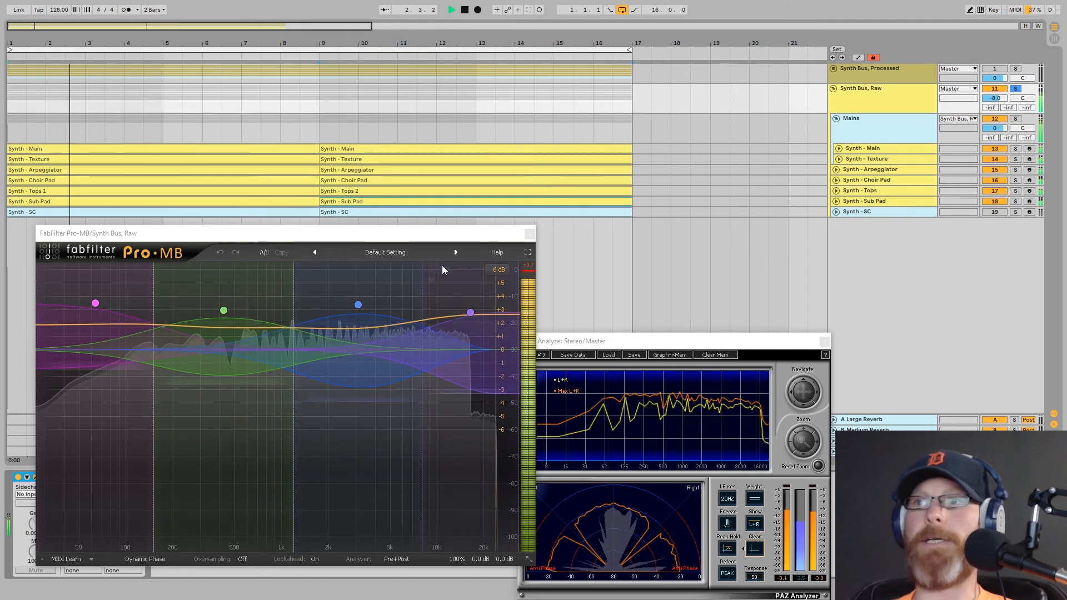
left_click(389, 252)
left_click(396, 403)
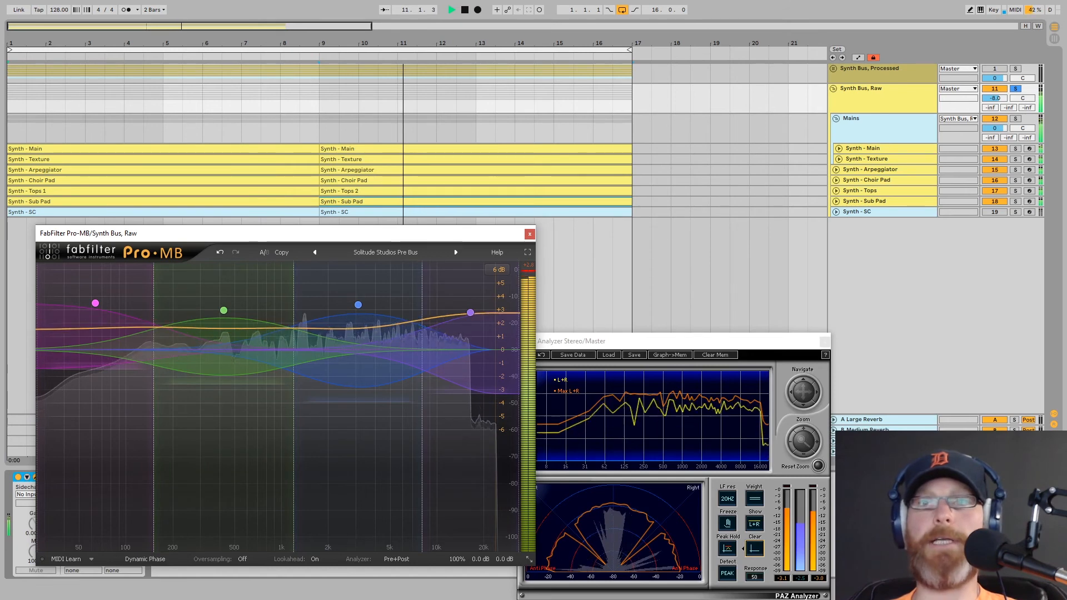
left_click_drag(184, 233, 169, 116)
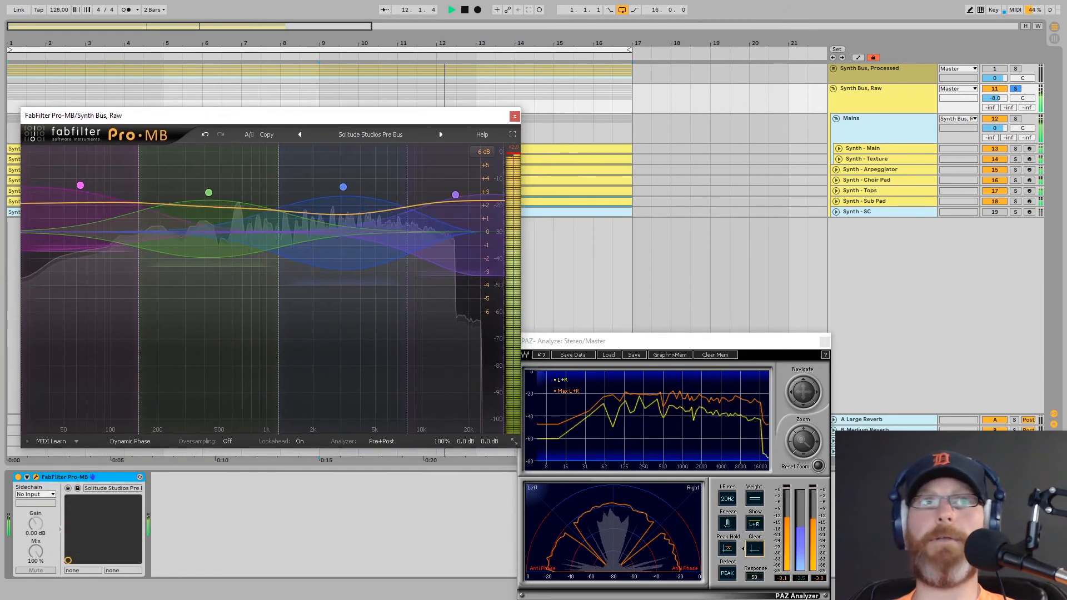
Step: Review the device chains of the individual synth tracks down to the Sub Pad while the bus compressor stays open
key("Down")
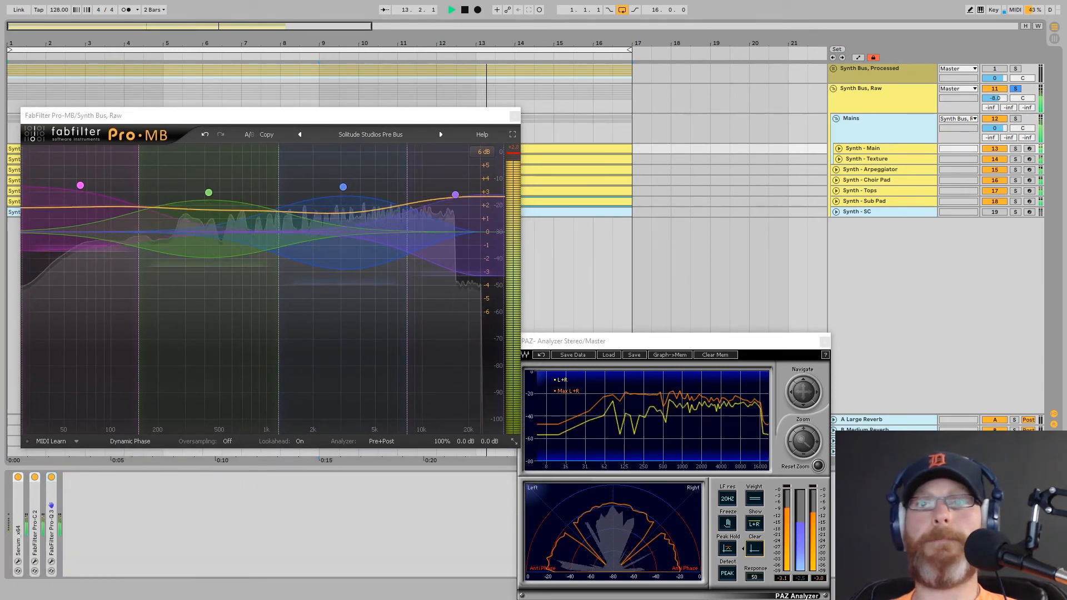
key("Down")
key("Down")
key("Down")
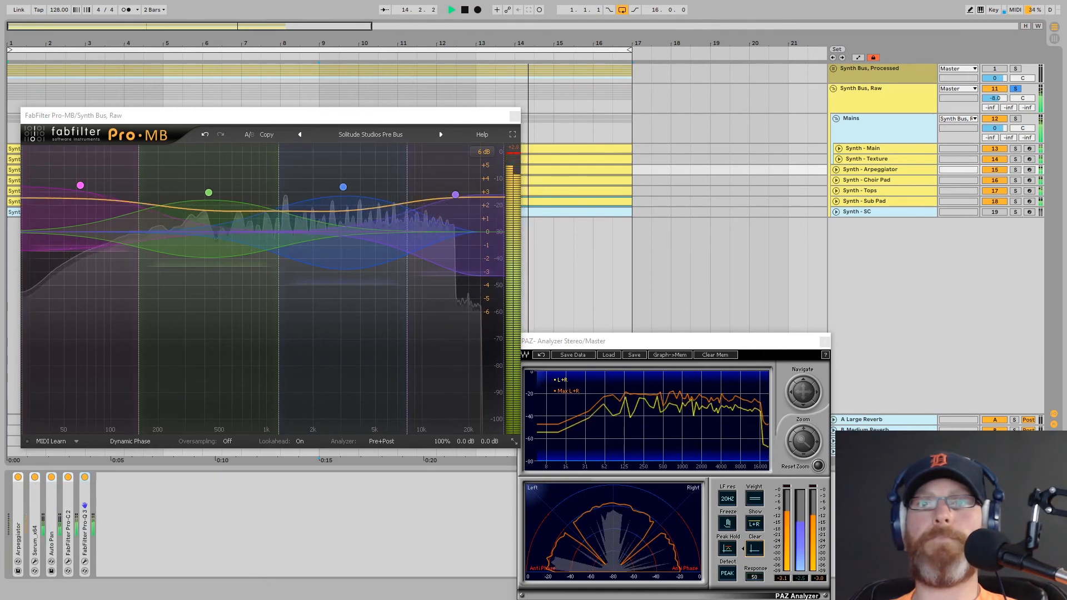
key("Down")
key("Down")
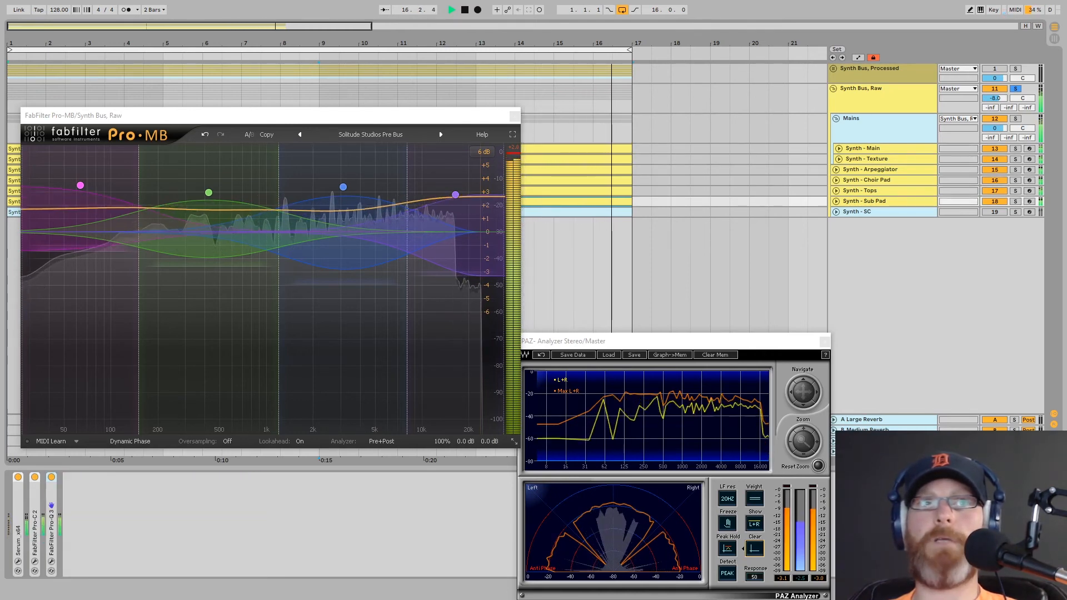
Step: Solo the lowest Pro-MB band and set its range to about -3.05 dB, attack to 0% and release to maximum, and lower its threshold
left_click(868, 89)
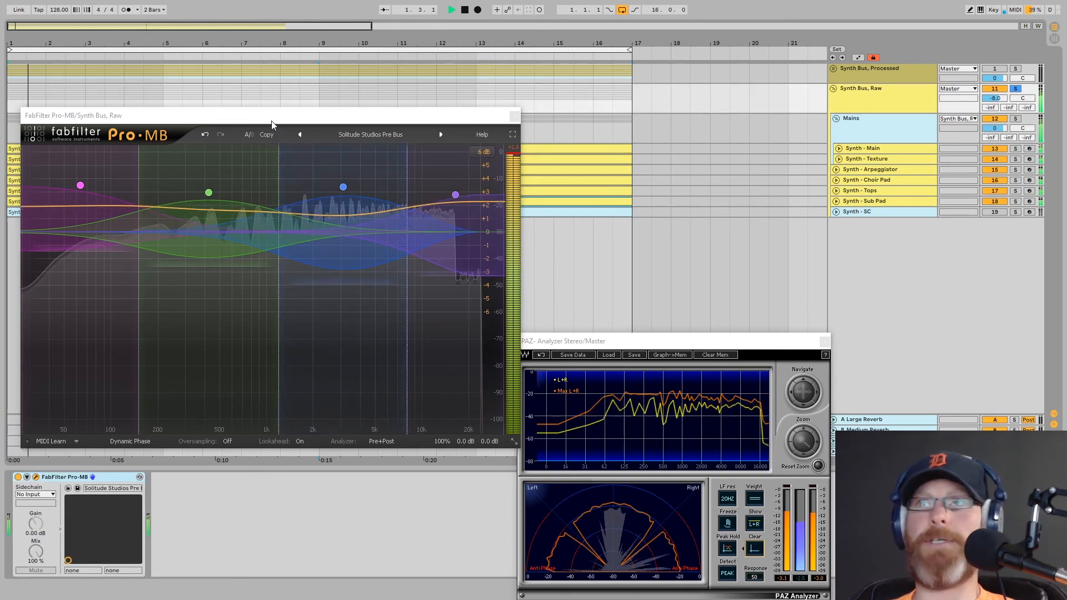
left_click_drag(272, 120, 226, 235)
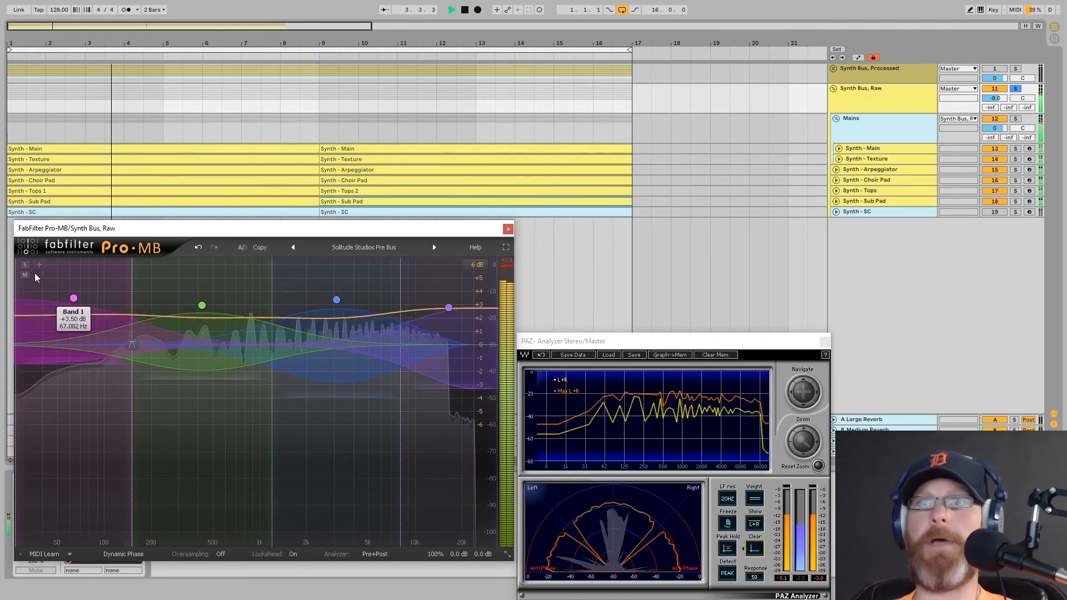
left_click(25, 265)
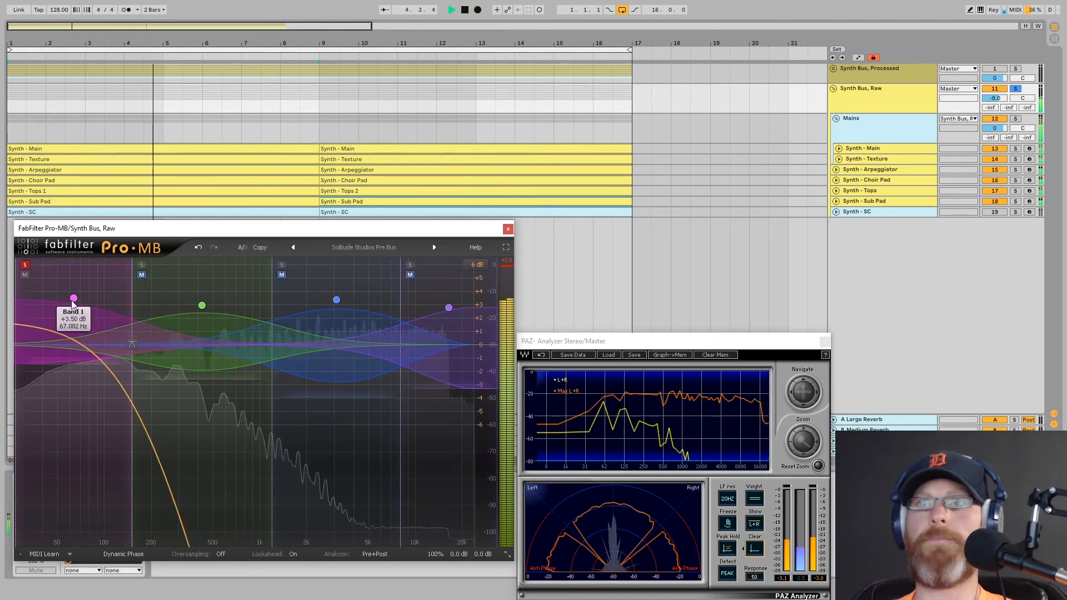
left_click(73, 300)
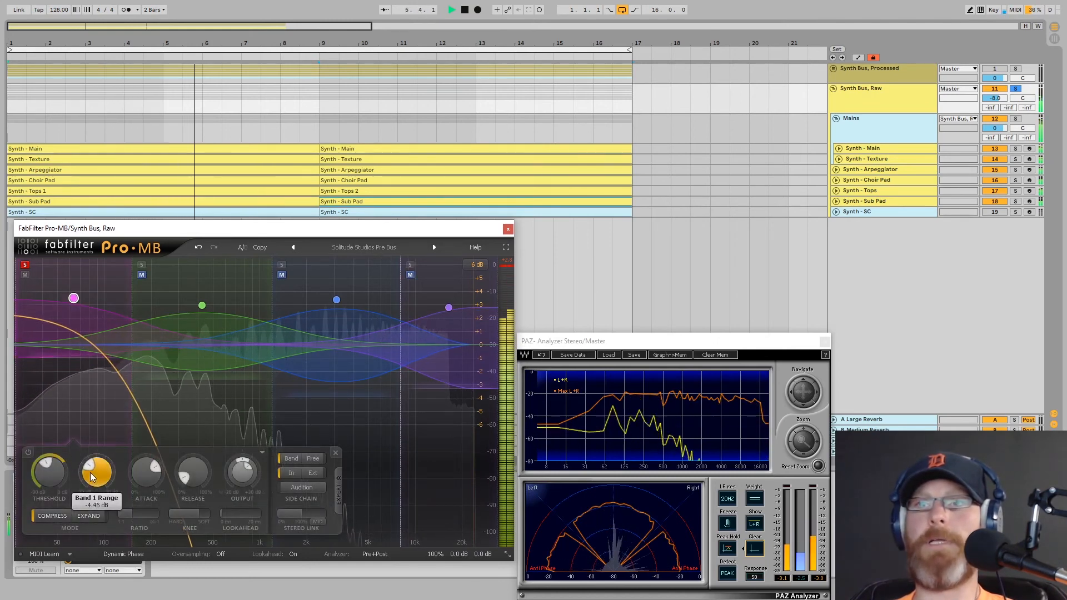
left_click_drag(92, 476, 89, 467)
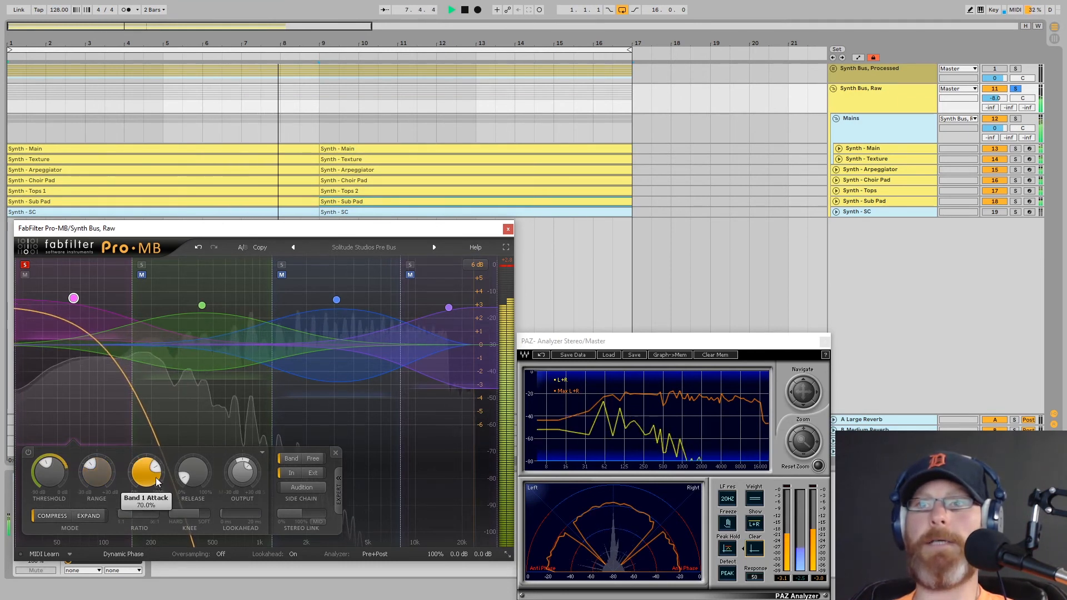
left_click_drag(156, 482, 161, 542)
left_click_drag(196, 478, 207, 226)
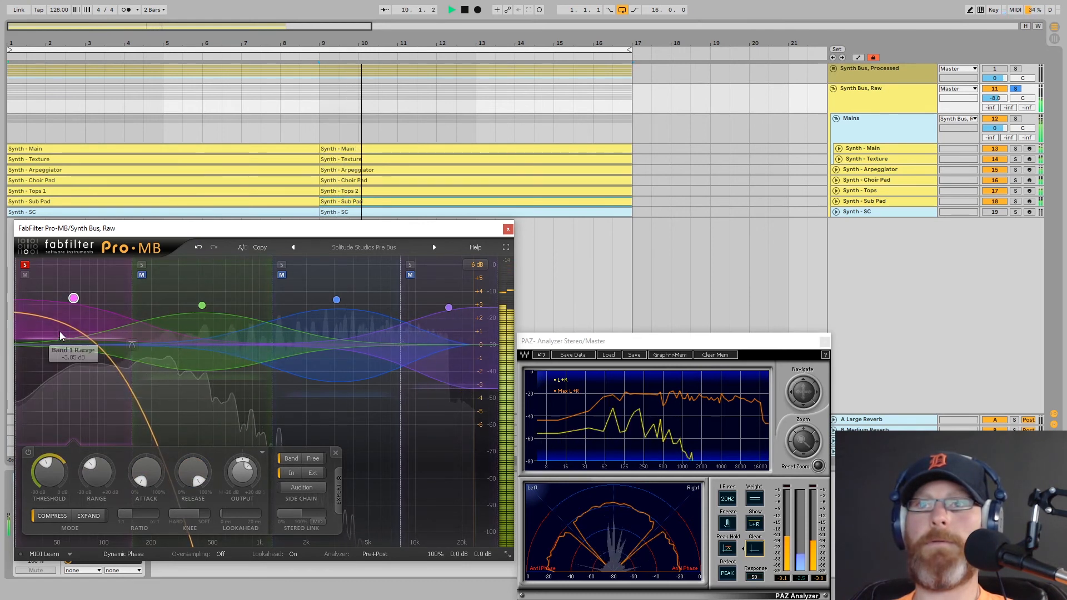
left_click_drag(49, 473, 40, 508)
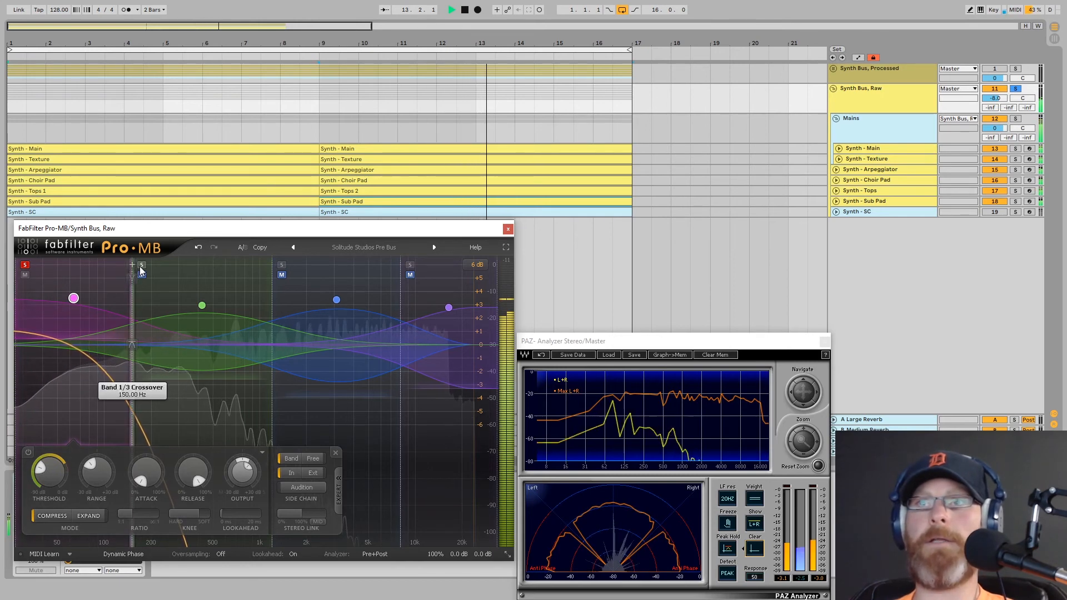
Step: Solo the low-mid band as well, shorten its attack, lengthen its release and raise its level to about +3.72 dB
left_click(142, 265)
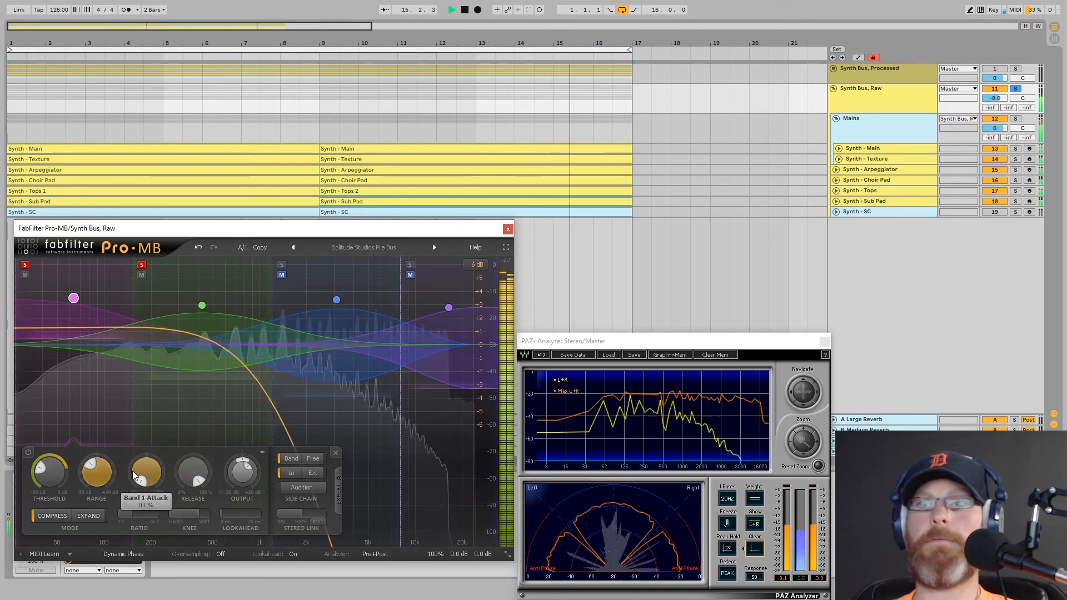
left_click(202, 306)
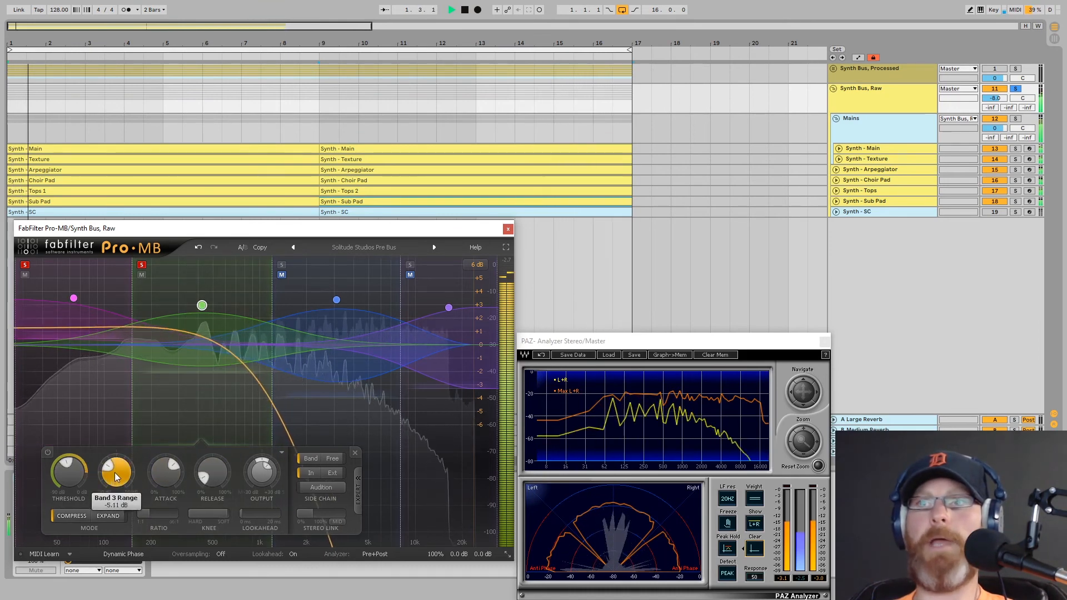
left_click_drag(167, 481, 161, 525)
left_click_drag(211, 467, 224, 405)
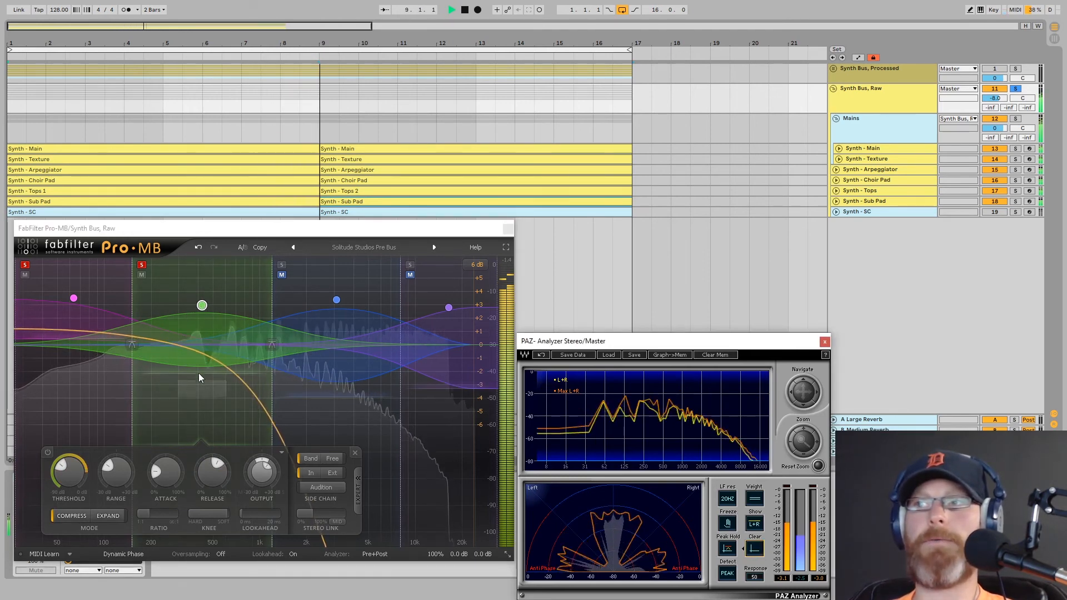
mouse_move(202, 305)
left_mouse_down()
mouse_move(202, 260)
mouse_move(202, 386)
mouse_move(194, 295)
left_mouse_up()
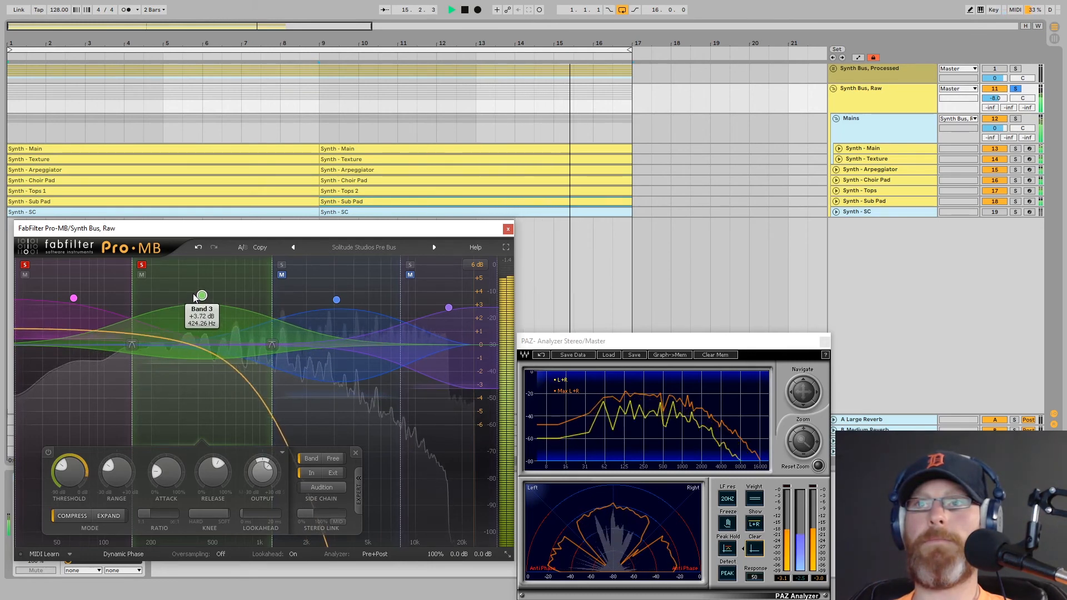
Step: Solo the high-mid band instead of the lowest, adjust its range and attack, set release to about 39.5% and raise its level to about +3.79 dB
left_click(25, 265)
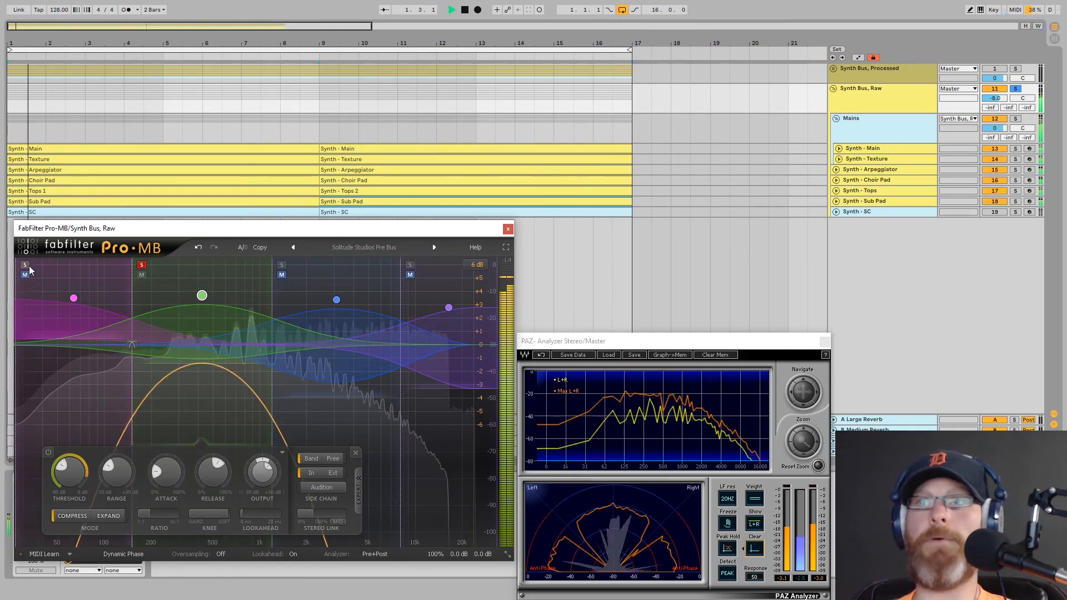
left_click(282, 264)
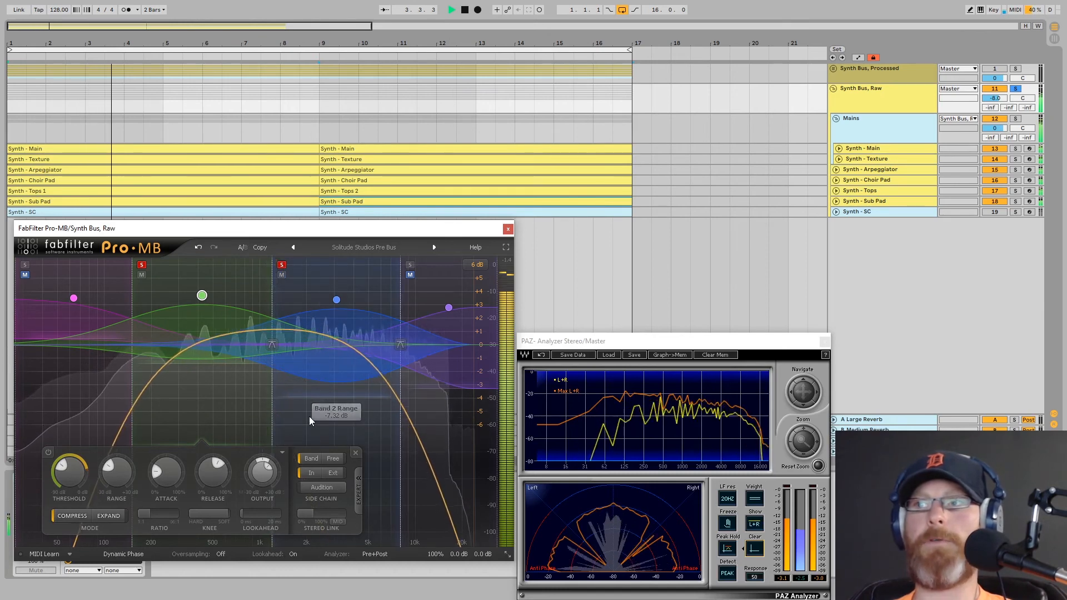
left_click(337, 300)
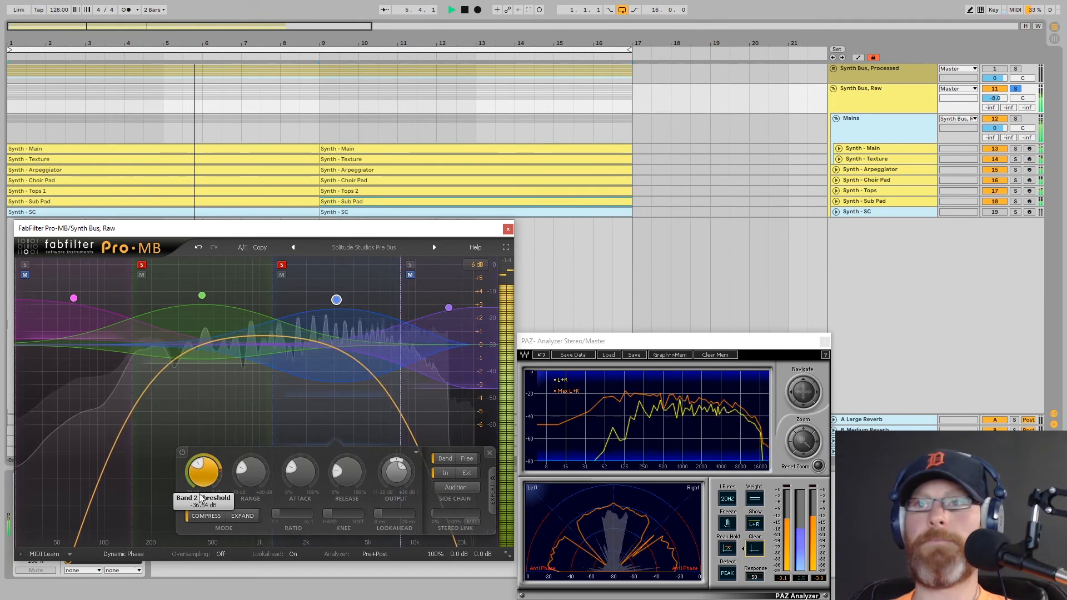
left_click_drag(259, 482, 258, 486)
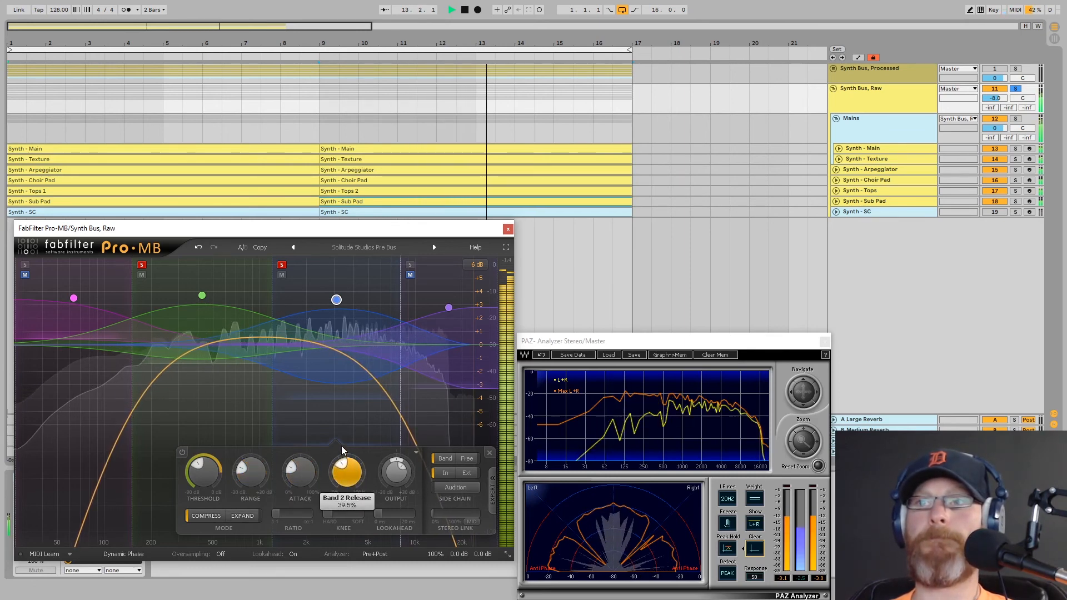
left_click_drag(295, 479, 296, 487)
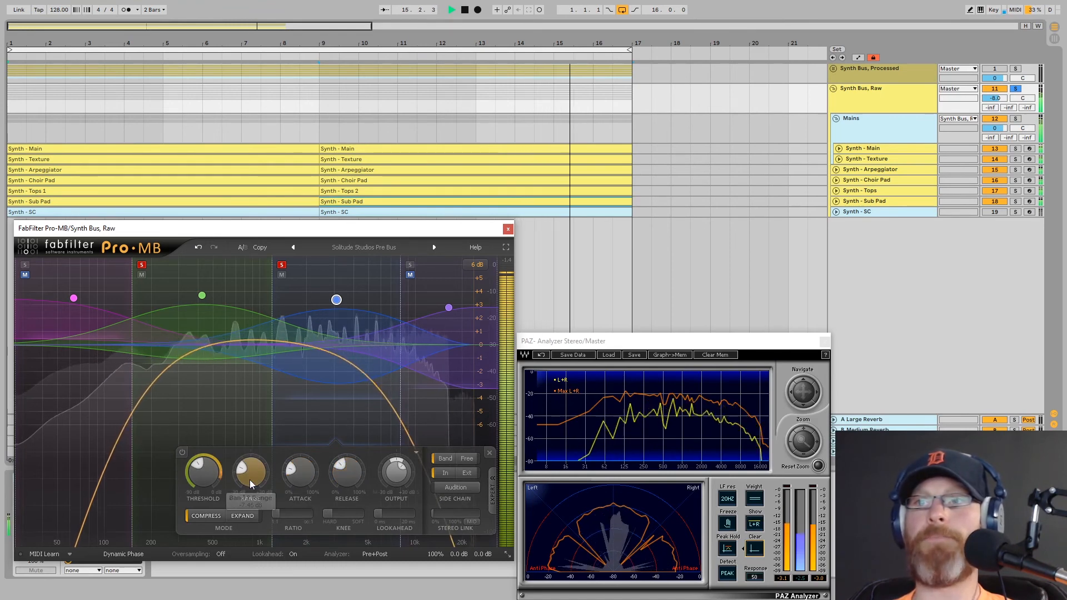
left_click(789, 594)
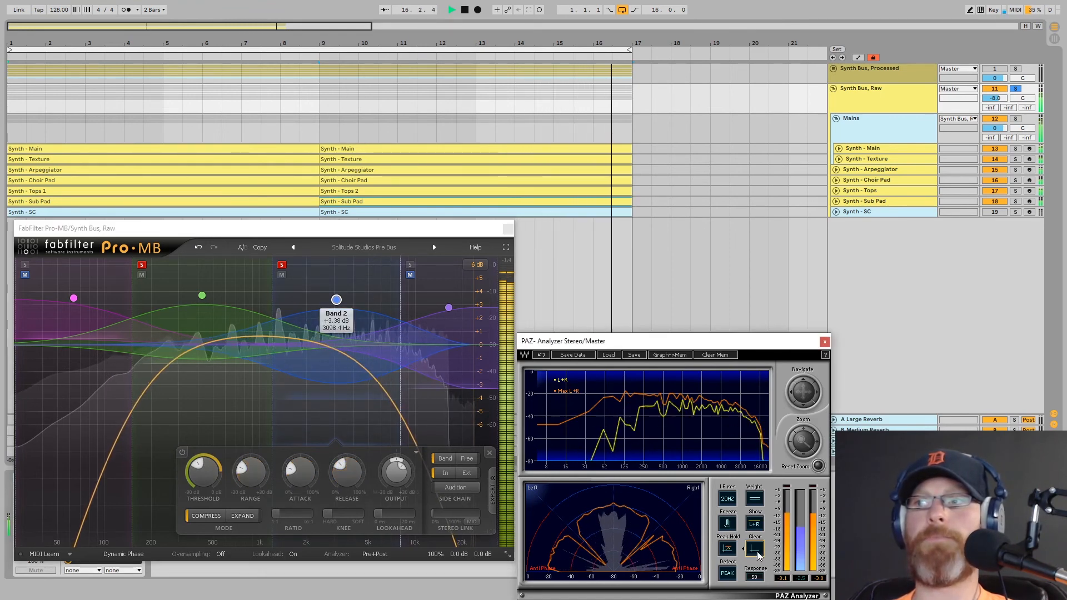
mouse_move(337, 300)
left_mouse_down()
mouse_move(341, 402)
mouse_move(334, 267)
mouse_move(333, 299)
left_mouse_up()
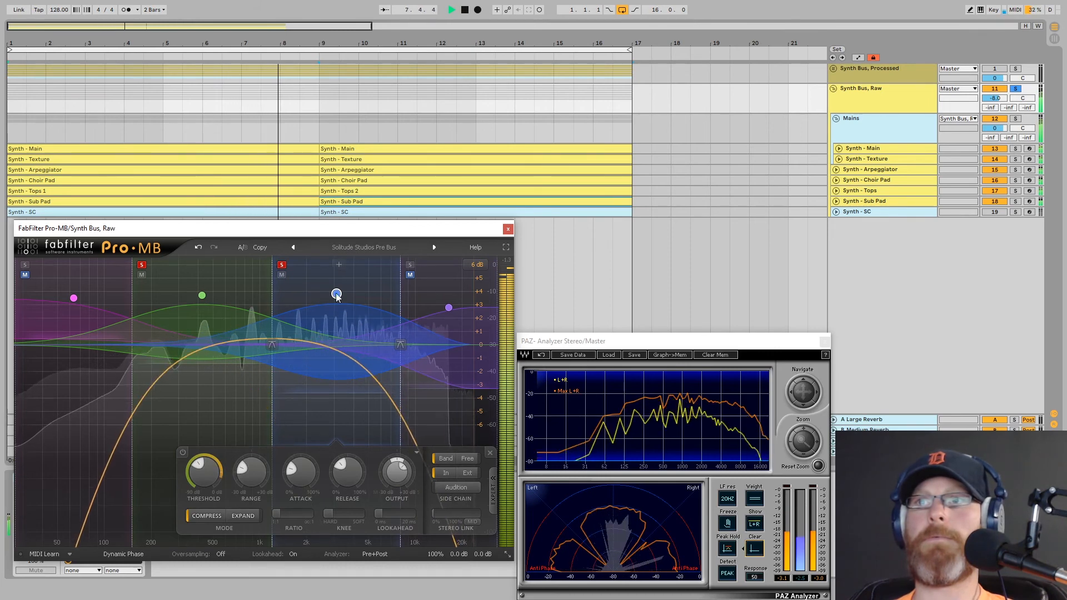
left_click_drag(337, 293, 336, 294)
Step: Solo the highest band, compare it with its neighbours, adjust its compression and raise its level to about +4.07 dB
left_click(24, 265)
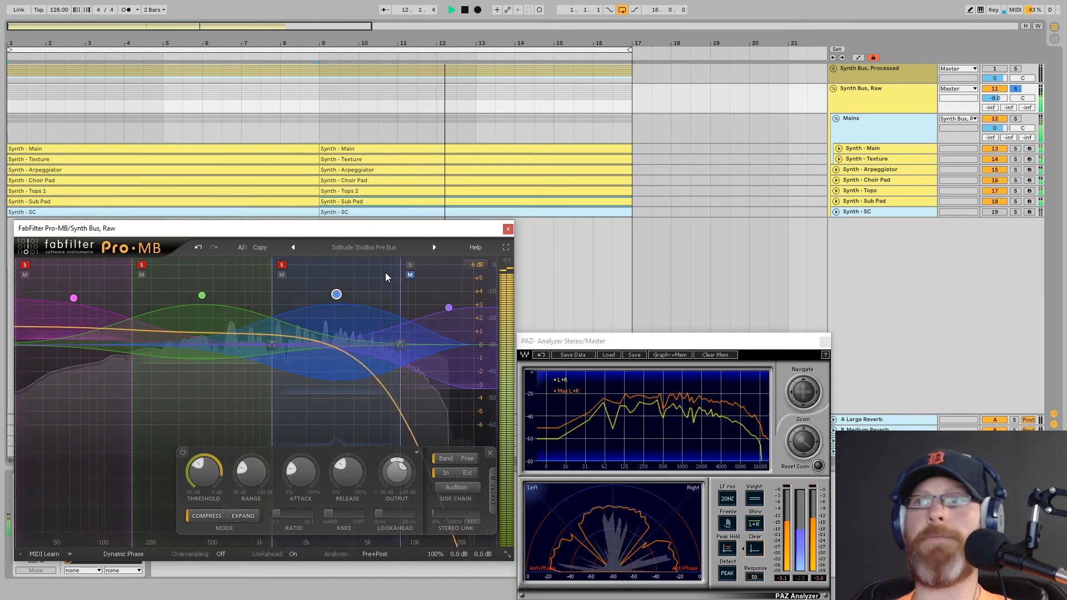
left_click(25, 265)
left_click(141, 265)
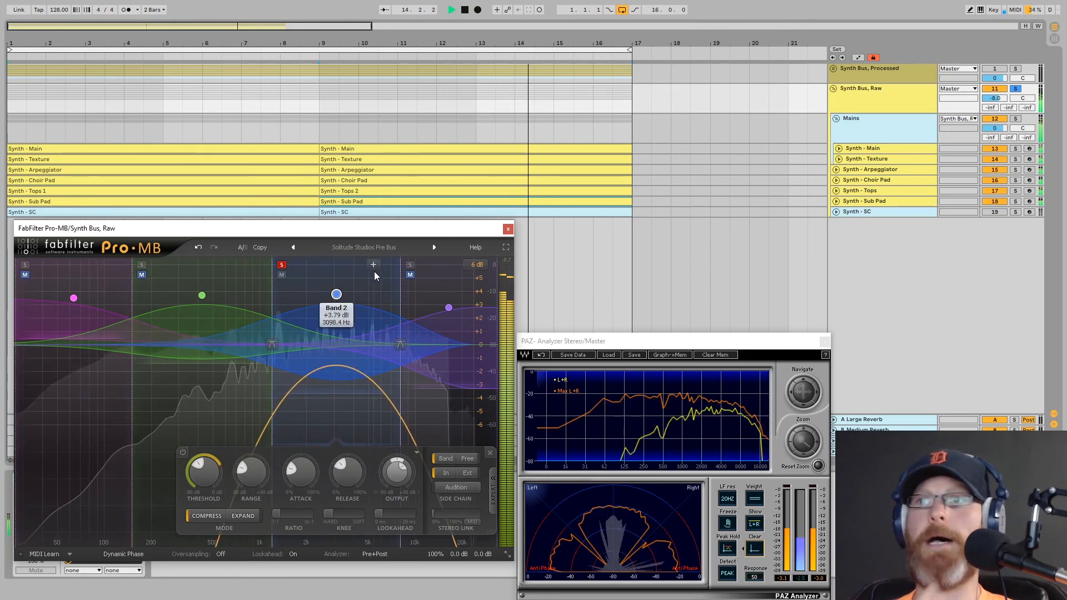
left_click(410, 265)
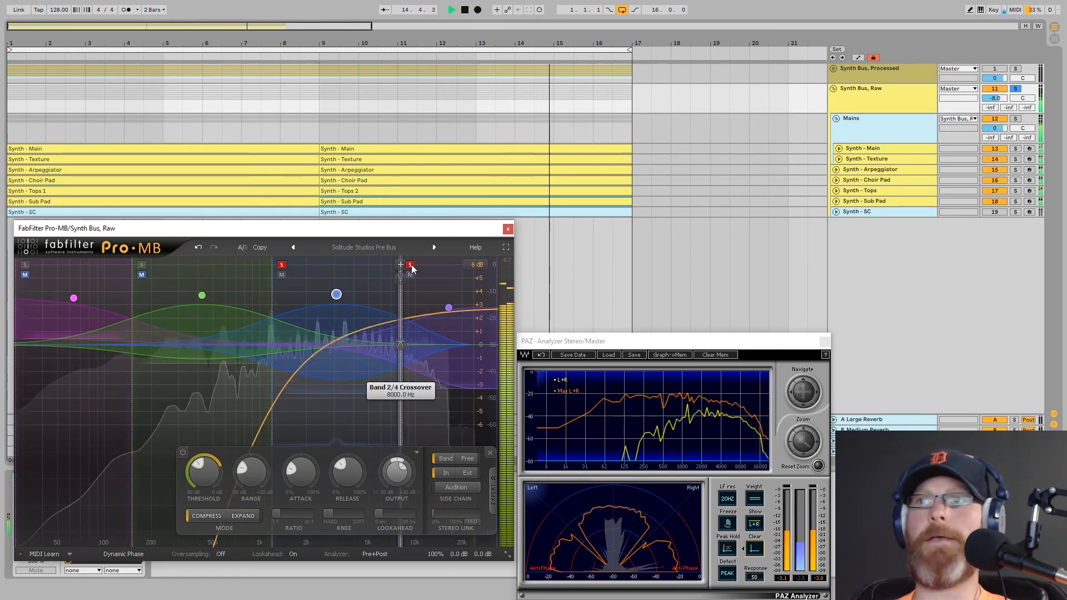
left_click(448, 309)
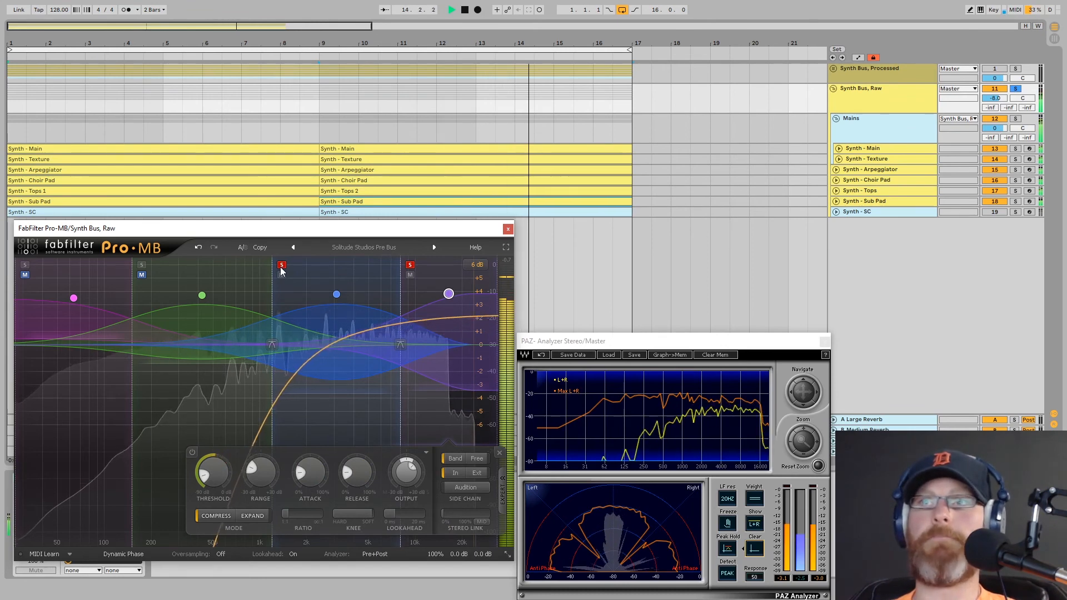
left_click(281, 265)
left_click(142, 265)
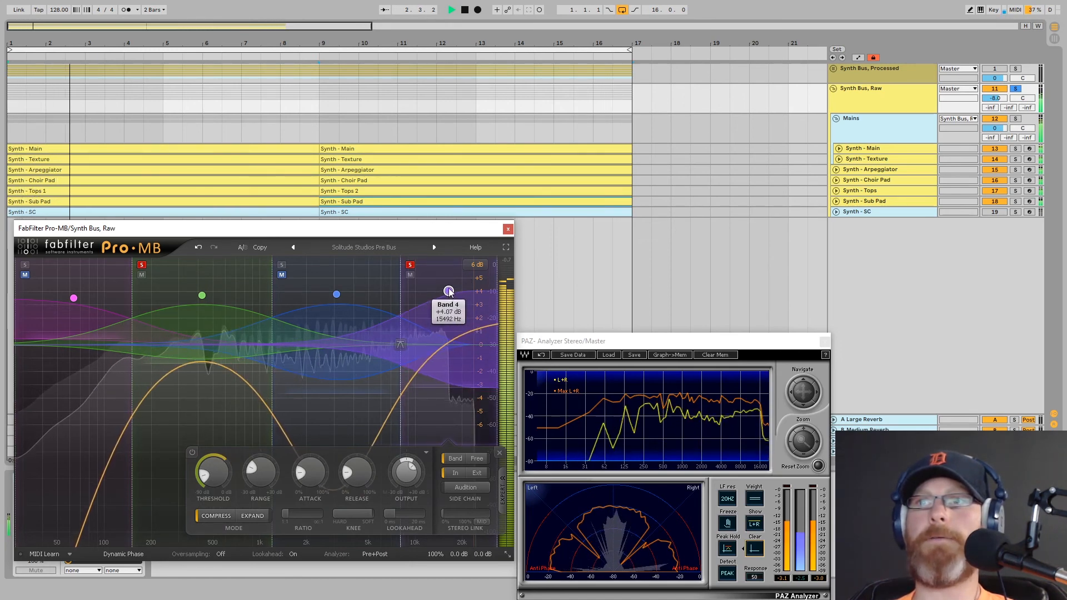
Step: Clear the remaining Pro-MB band solos and reset the analyzer's peak curves
left_click(142, 266)
left_click(410, 264)
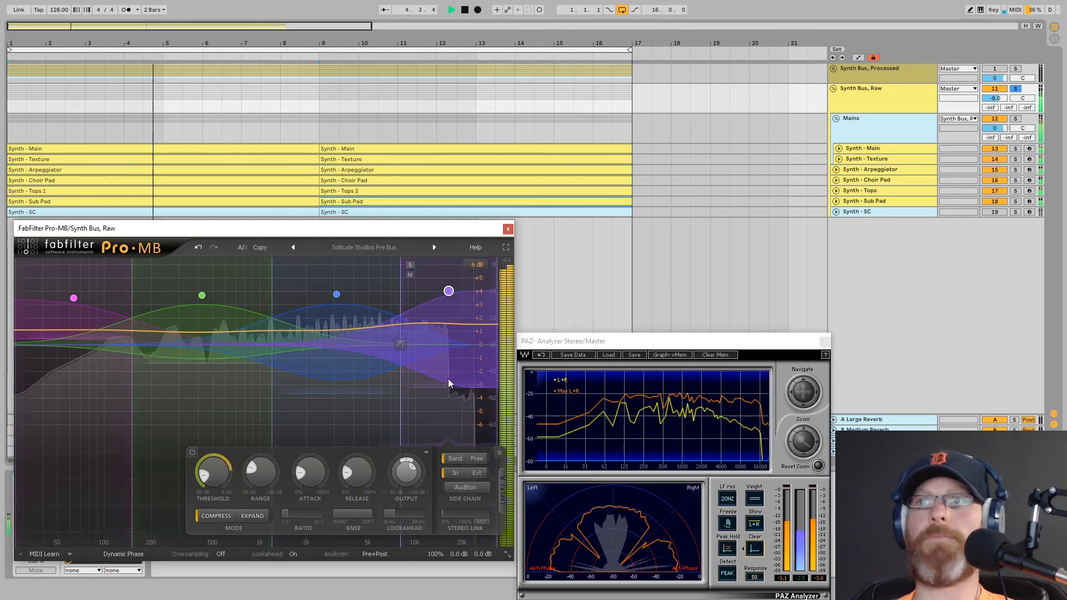
left_click(754, 550)
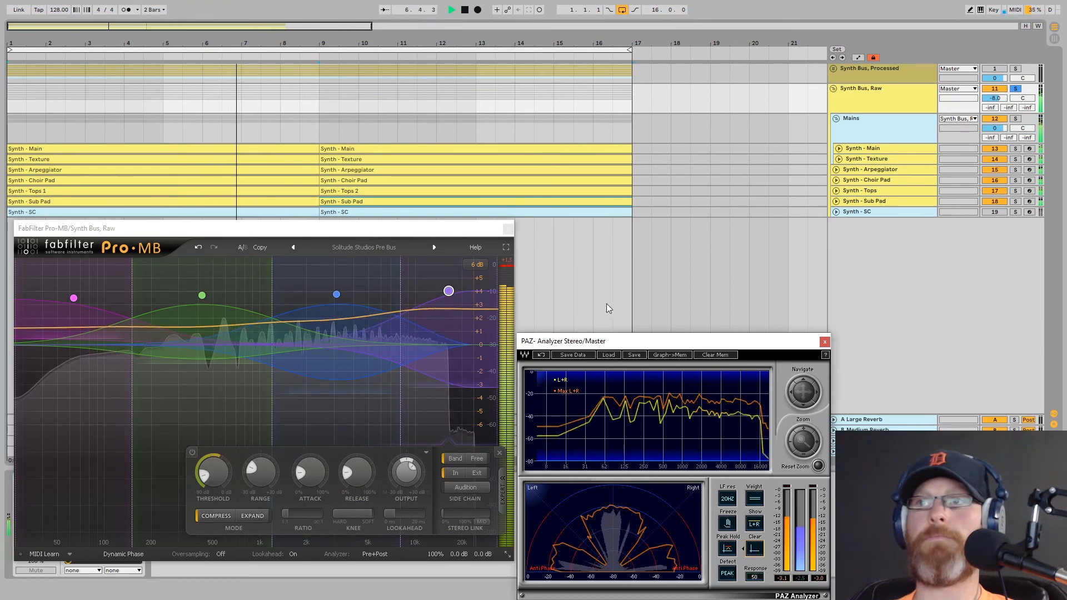
Step: Set Pro-MB's overall output level to -3 dB and recheck the bus on the analyzer
left_click(507, 350)
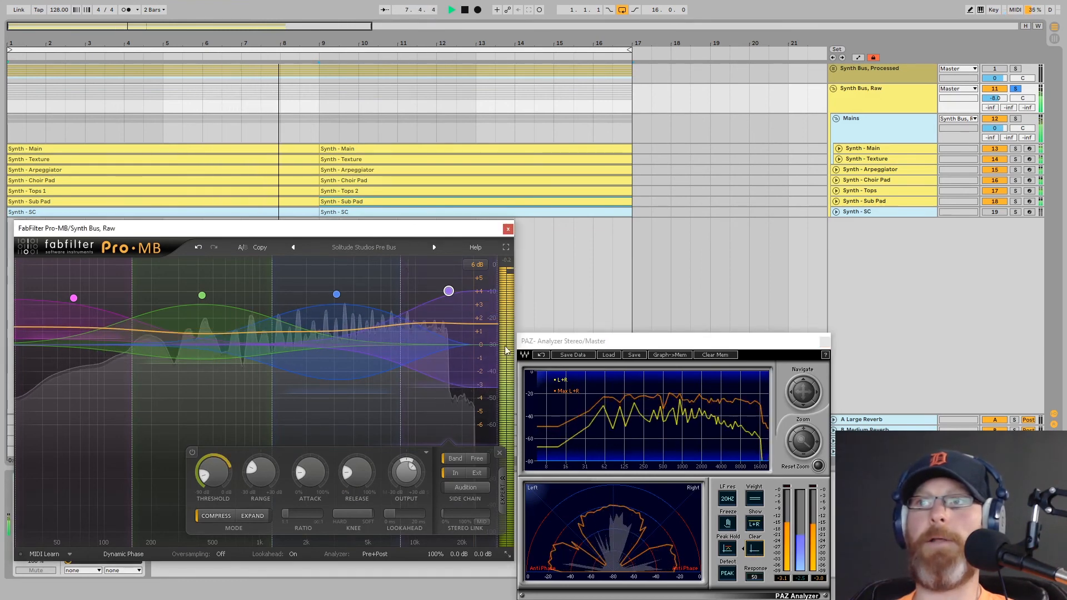
left_click(502, 489)
double_click(480, 510)
type("-")
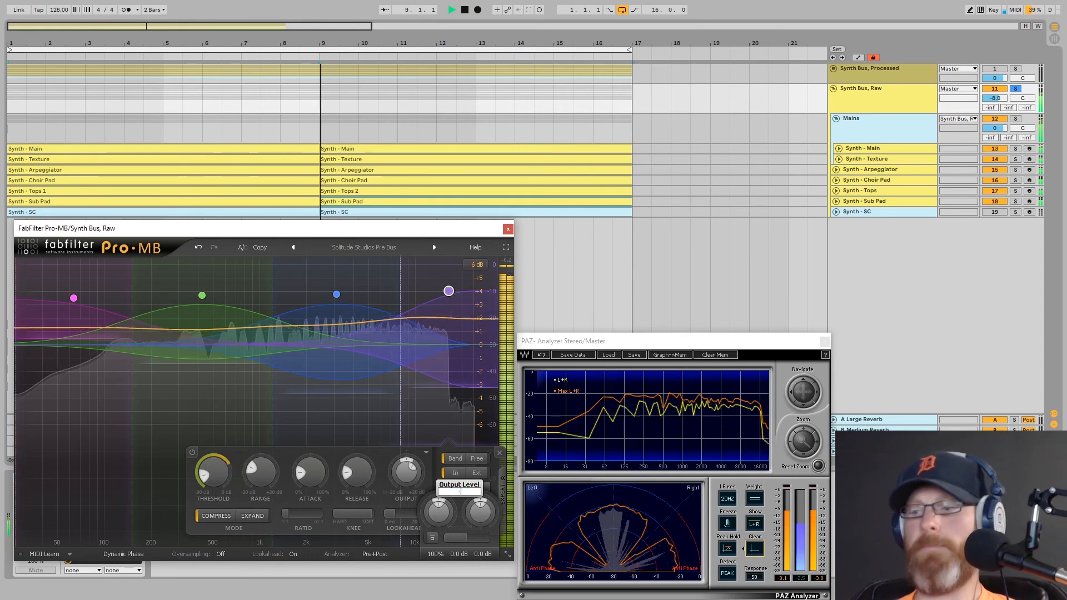
type("3")
key("Return")
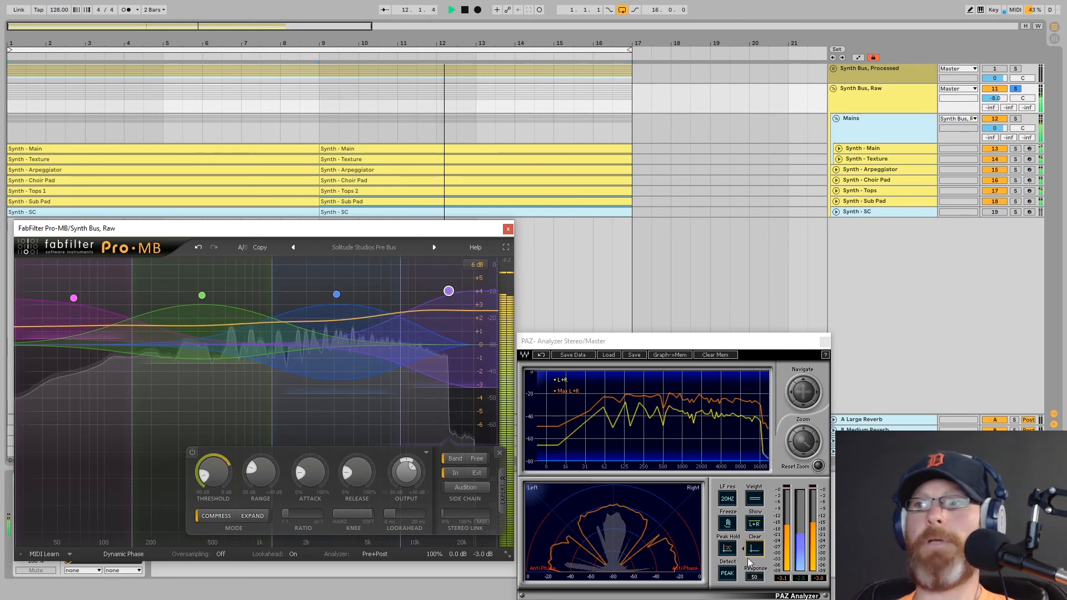
left_click(586, 397)
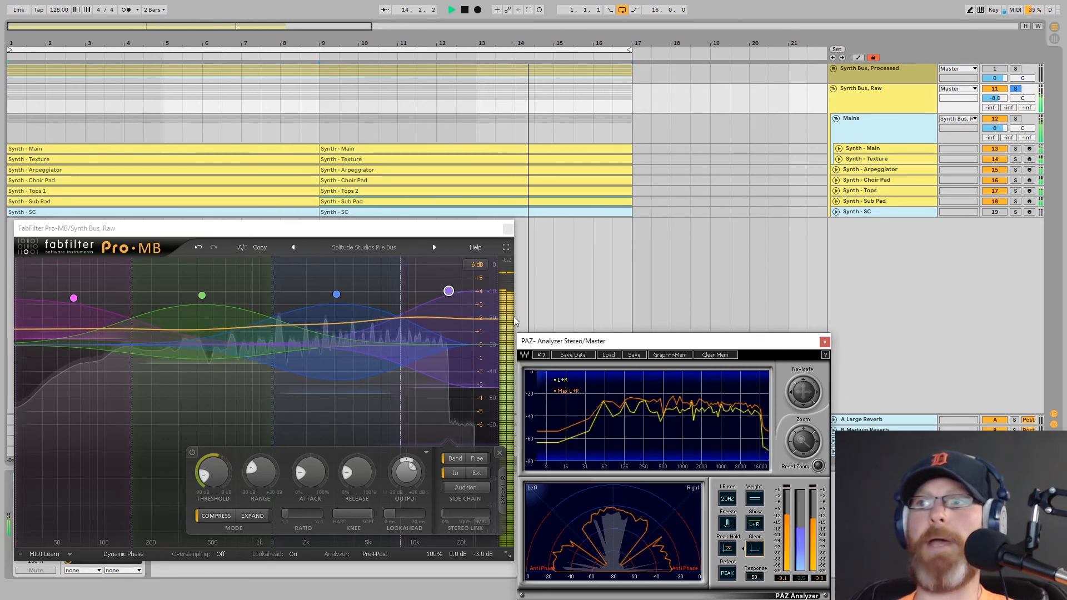
Step: Close the Pro-MB window, insert FabFilter Saturn after it on the raw Synth Bus and collapse the new device
left_click(509, 230)
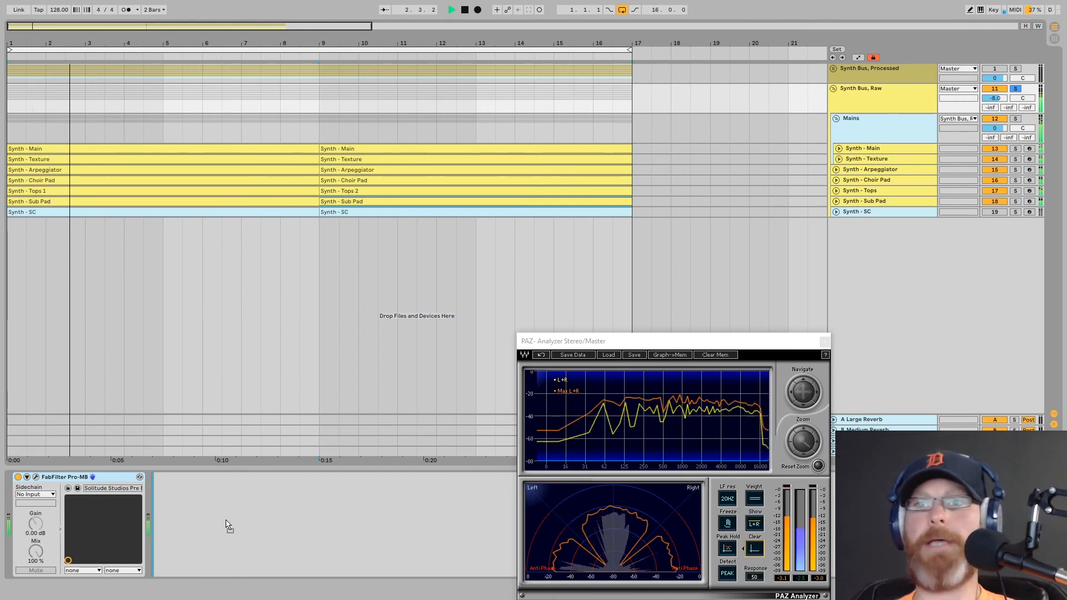
left_click_drag(227, 525, 225, 534)
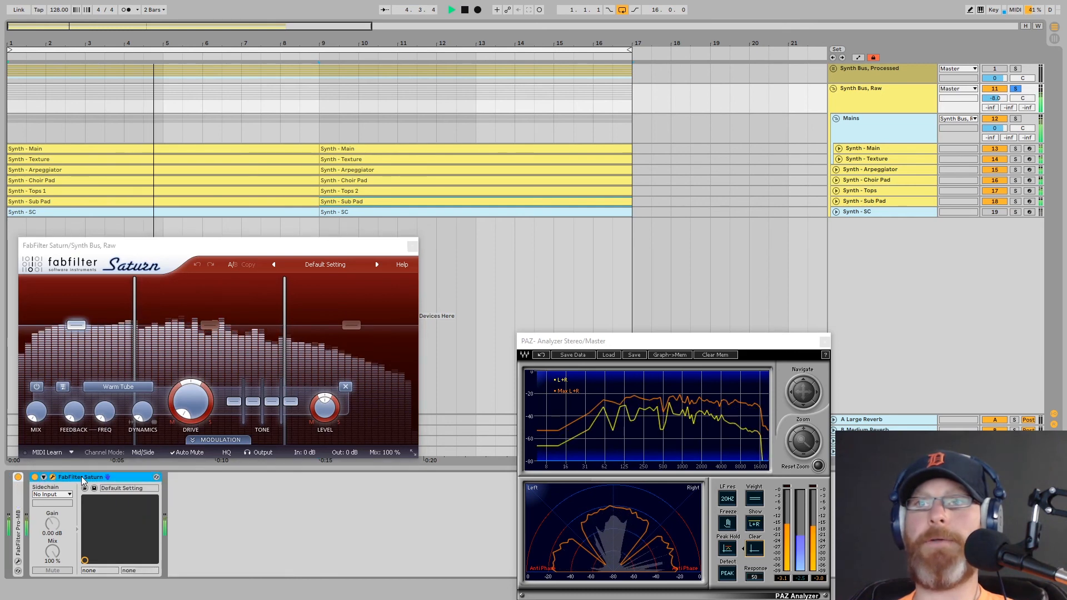
double_click(81, 476)
Step: Raise the drive and dynamics of Saturn's middle band, sweep its Mid tone to a slight boost and reset the analyzer peaks
left_click(211, 329)
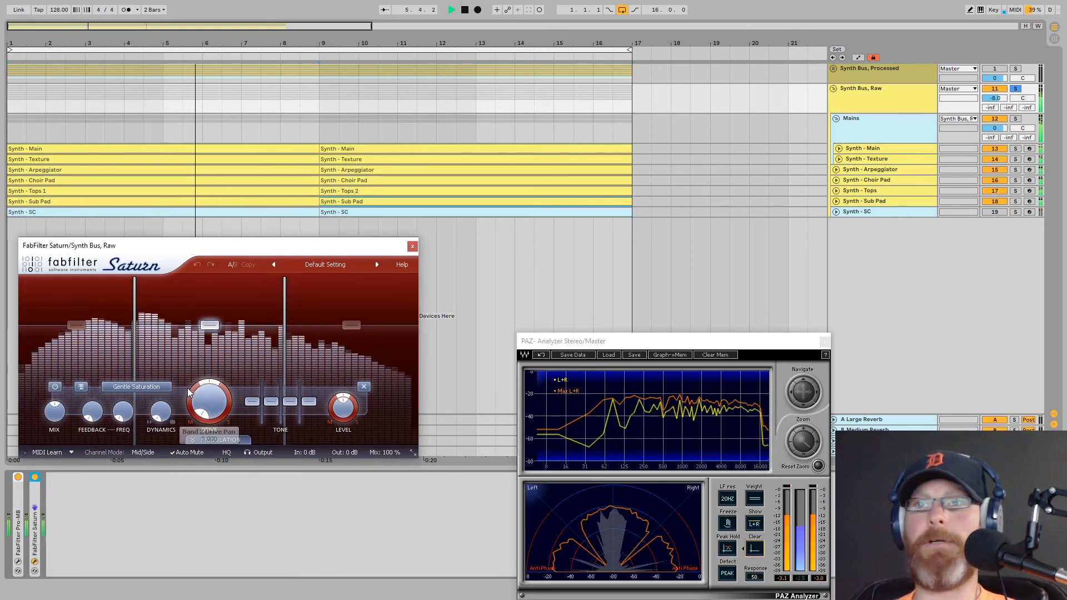
left_click_drag(209, 400, 204, 352)
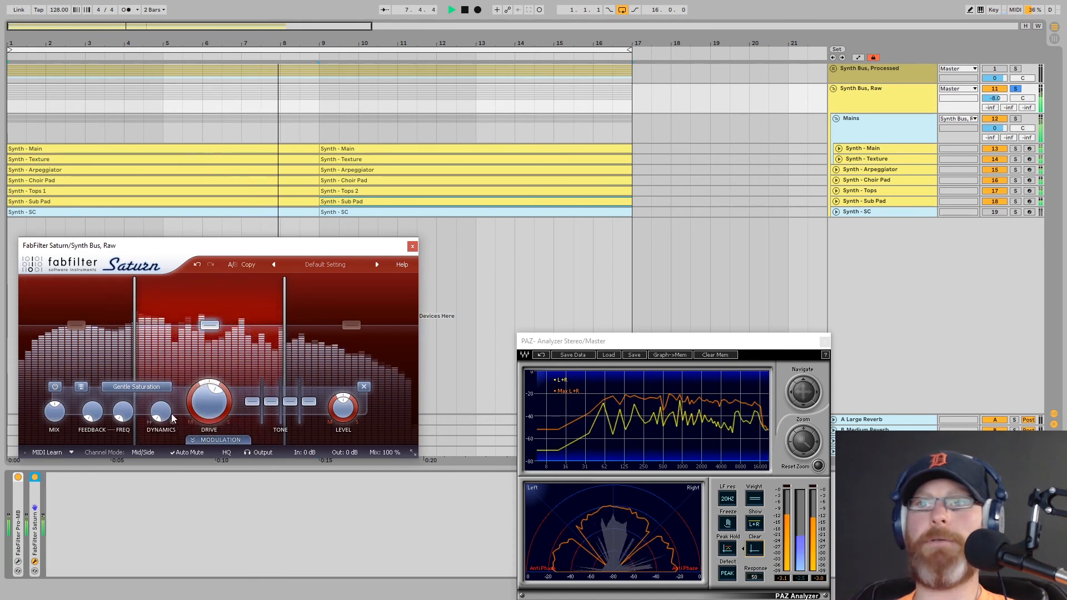
left_click_drag(160, 411, 165, 383)
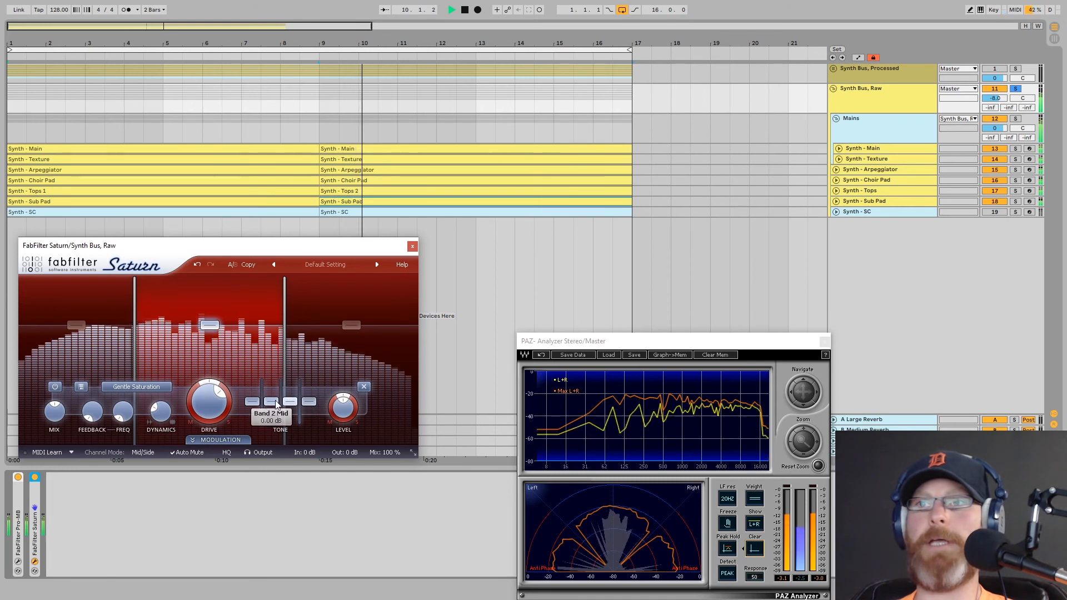
left_click_drag(271, 401, 278, 480)
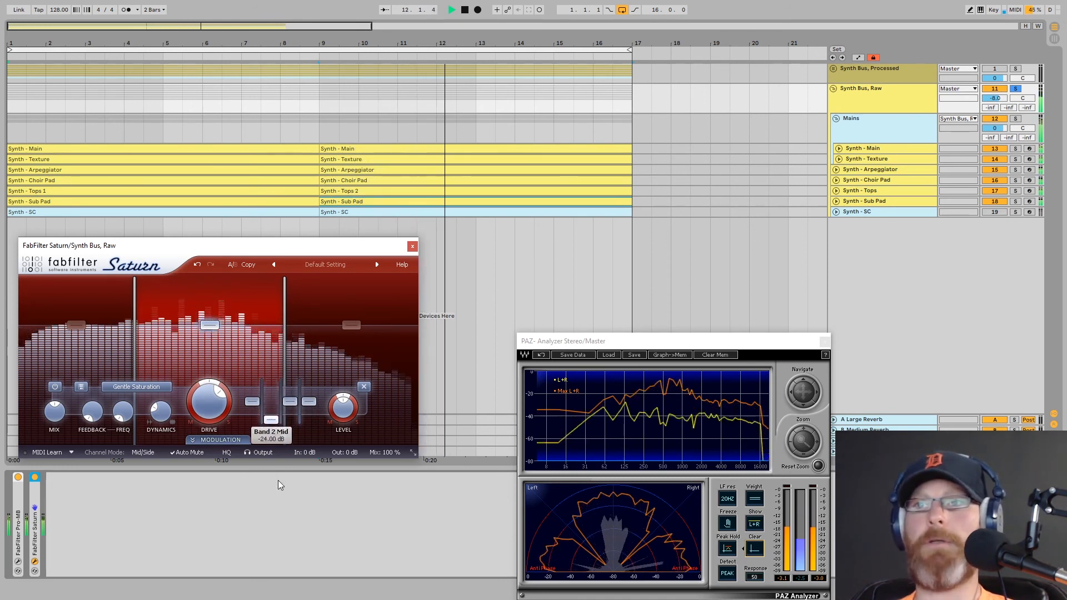
left_click_drag(276, 434, 272, 399)
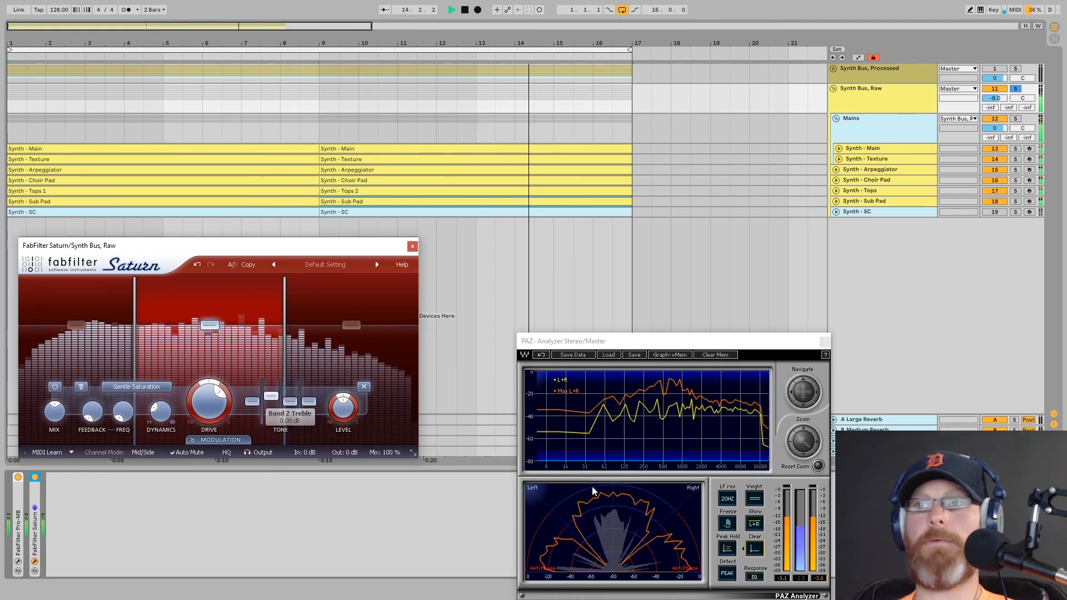
left_click(744, 555)
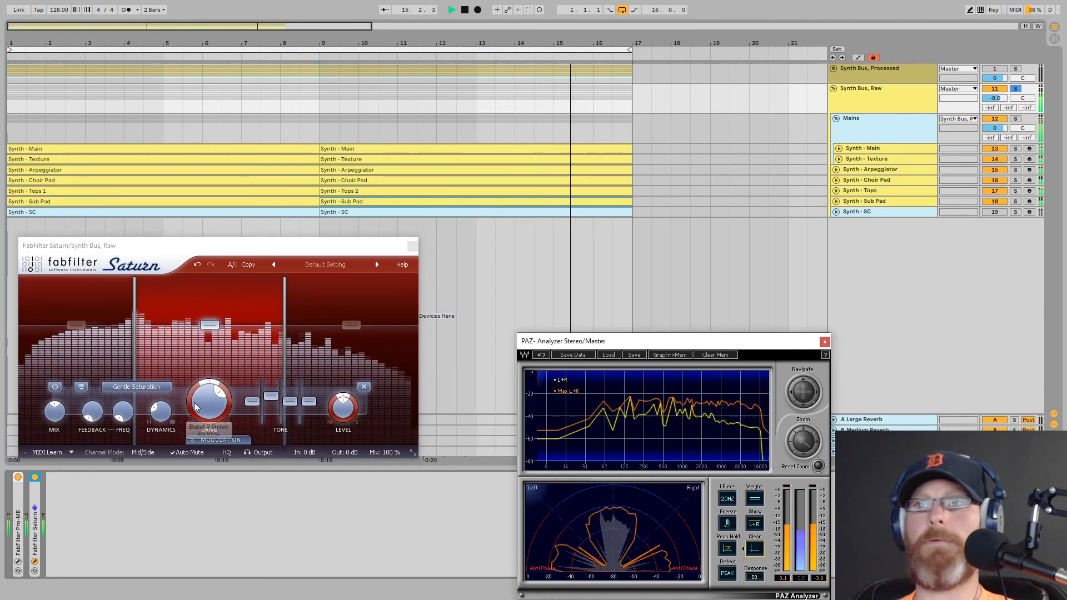
Step: Set the highest band's drive to 71.87%, test its tone controls, boost Mid to +0.35 dB and raise the band level to +0.99 dB
left_click(351, 325)
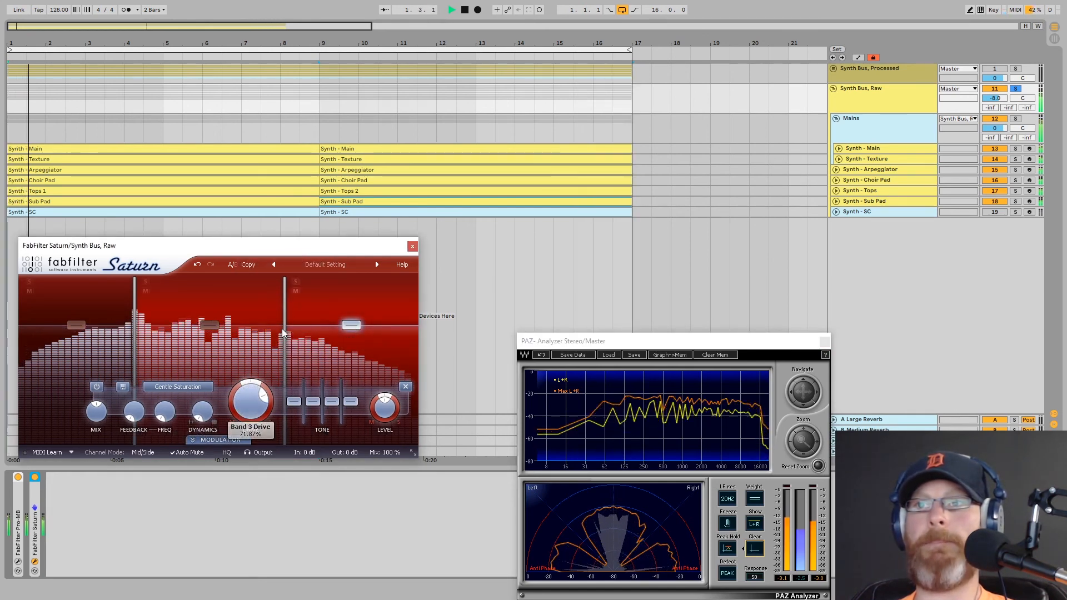
mouse_move(351, 392)
left_mouse_down()
mouse_move(346, 378)
mouse_move(361, 511)
left_mouse_up()
left_click(756, 550)
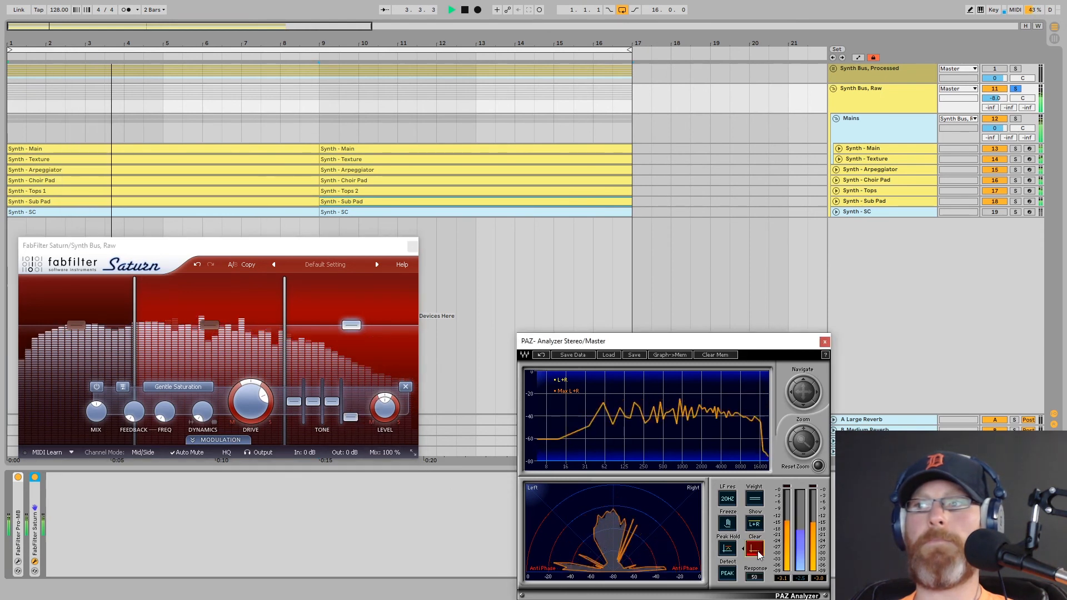
left_click_drag(350, 416, 313, 400)
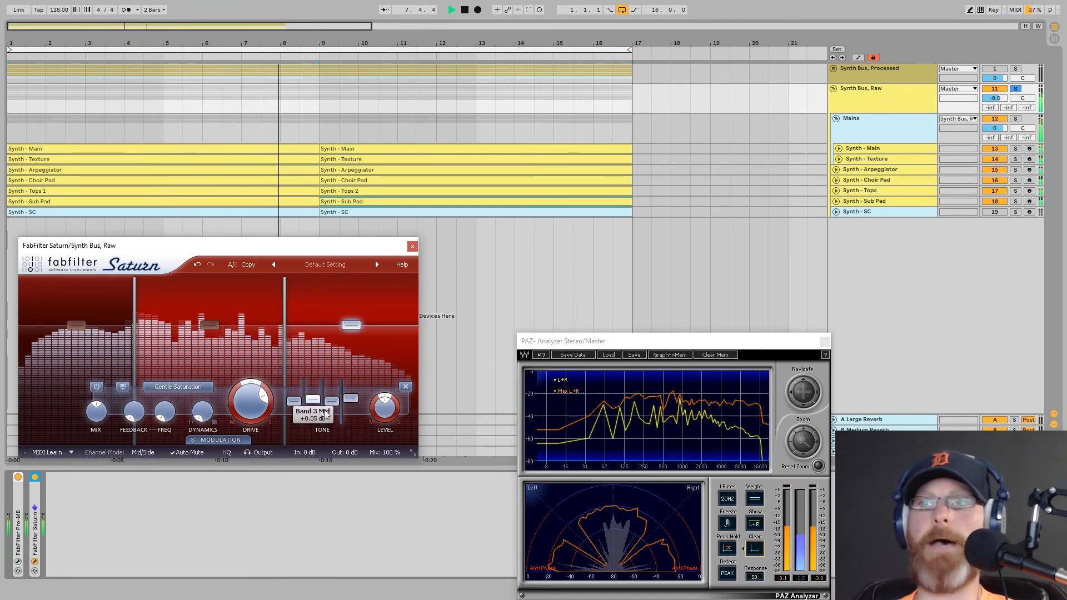
left_click_drag(382, 410, 381, 404)
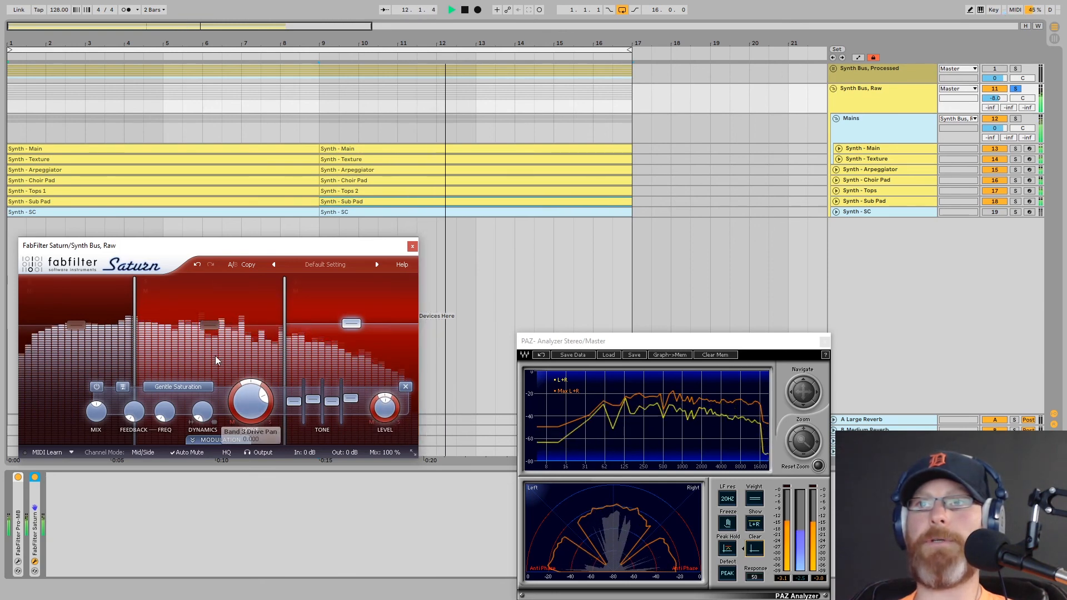
Step: Fine-tune the drive and dynamics of Saturn's middle and highest bands
mouse_move(215, 355)
left_click_drag(205, 399, 203, 381)
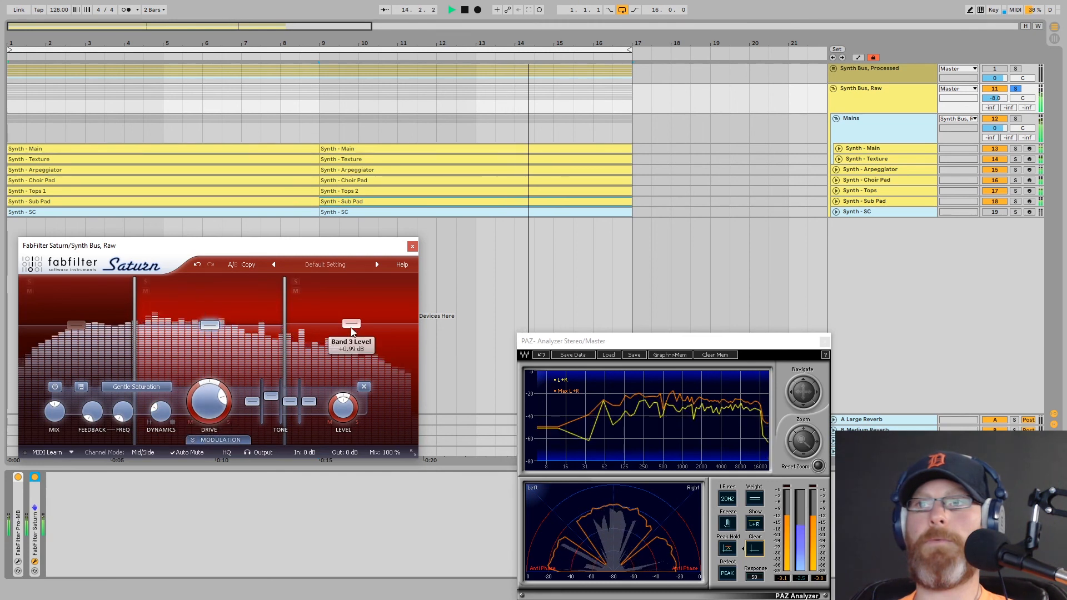
mouse_move(322, 389)
scroll(314, 400, "up", 3)
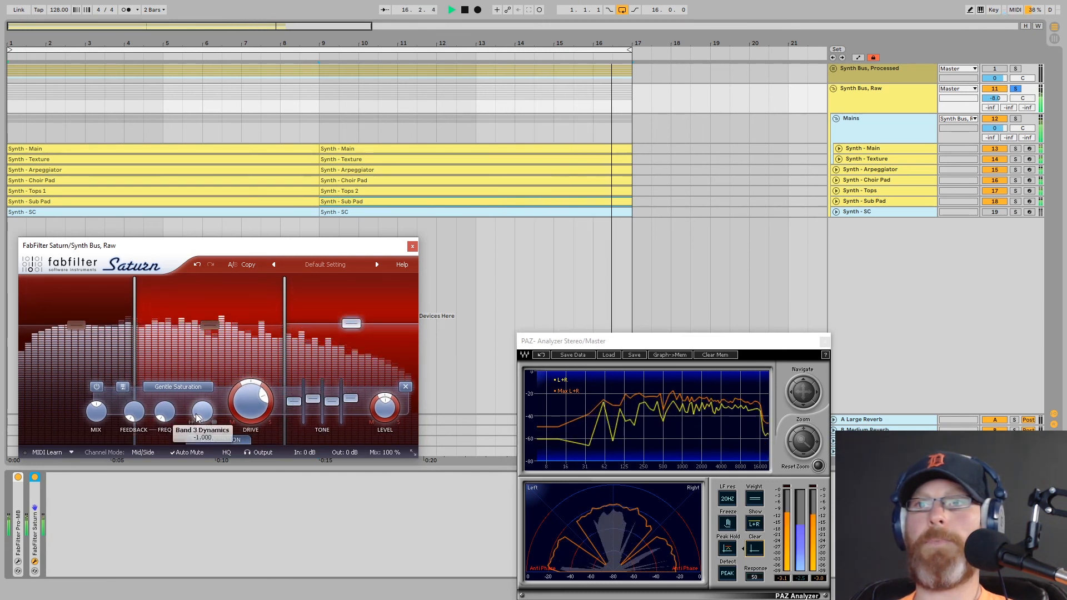
left_click_drag(196, 404, 196, 370)
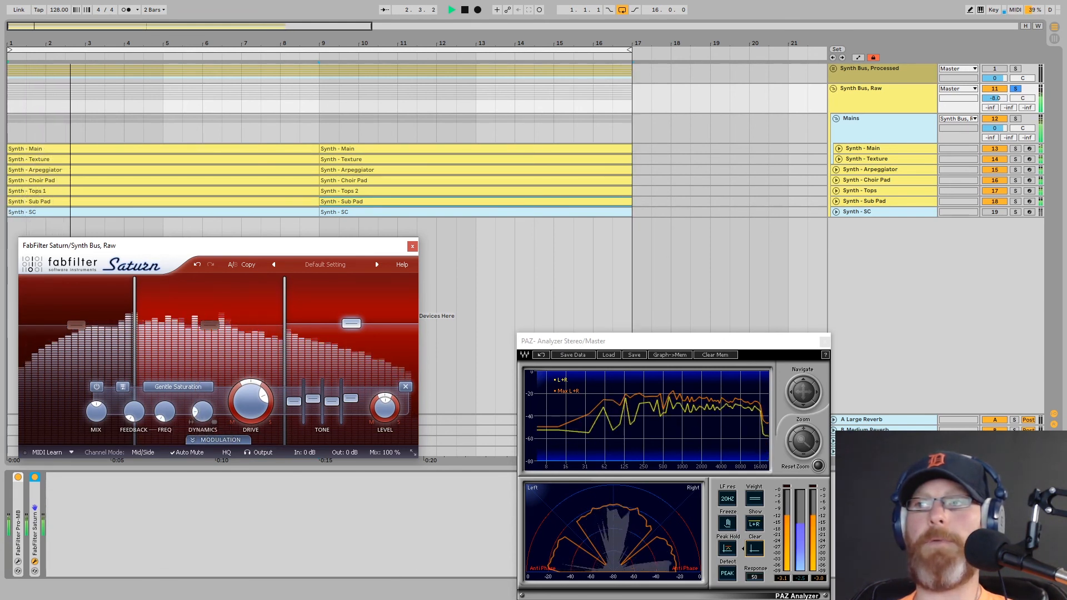
Step: Close the Saturn window, insert FabFilter Pro-Q 3 after it on the raw Synth Bus and recheck the analyzer peaks
left_click(755, 547)
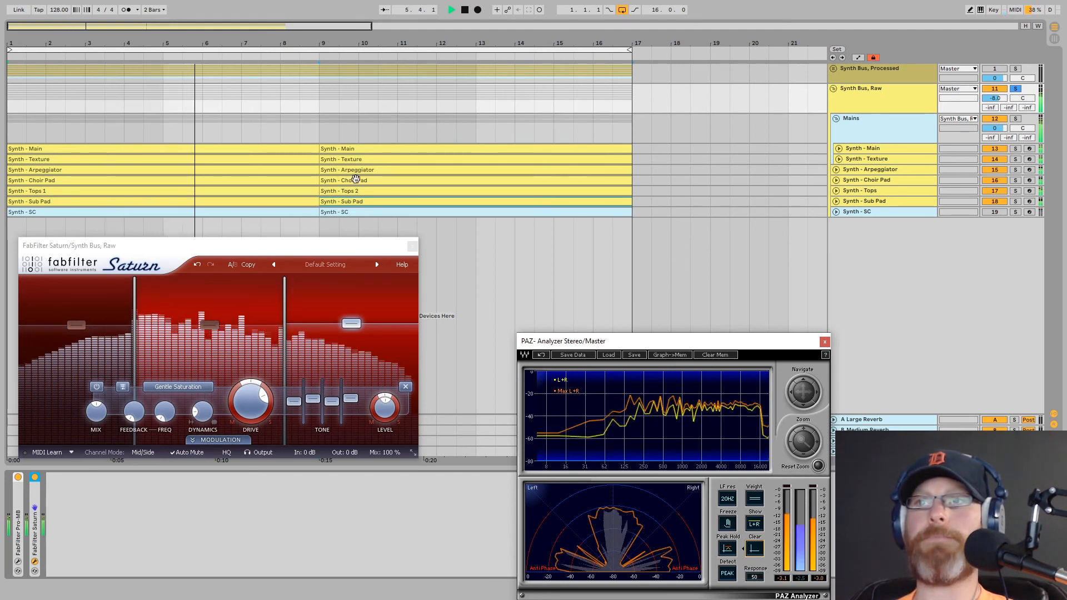
left_click(413, 246)
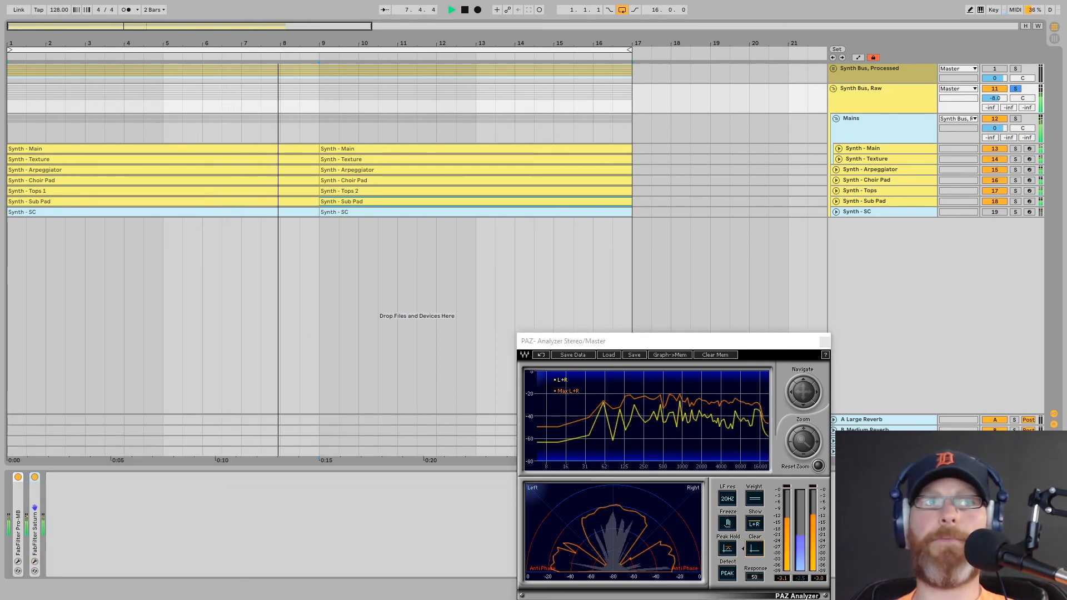
left_click(110, 549)
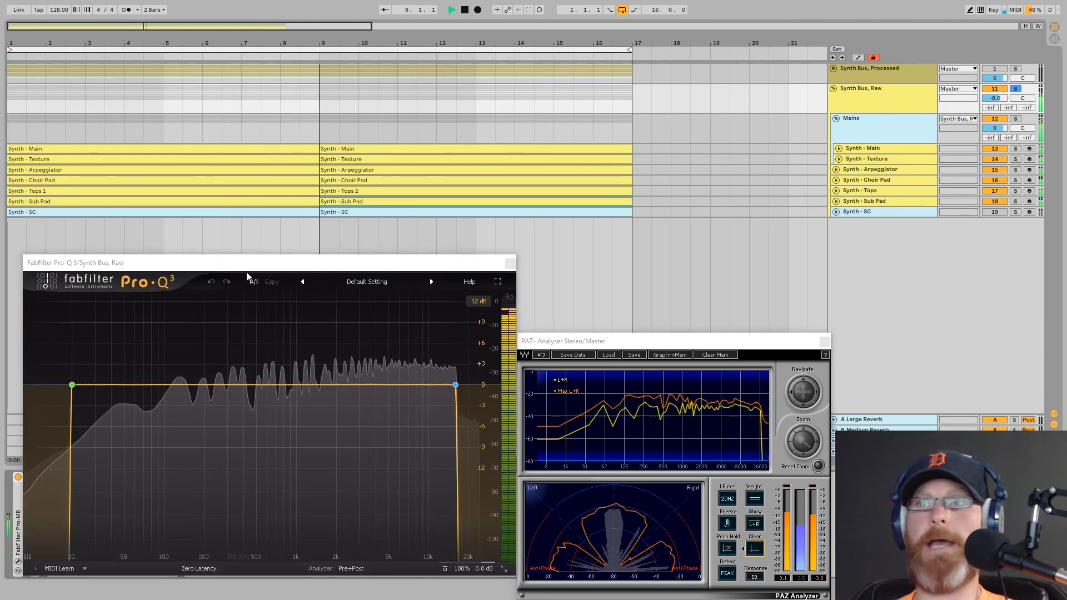
mouse_move(250, 264)
left_mouse_down()
mouse_move(232, 262)
mouse_move(239, 276)
left_mouse_up()
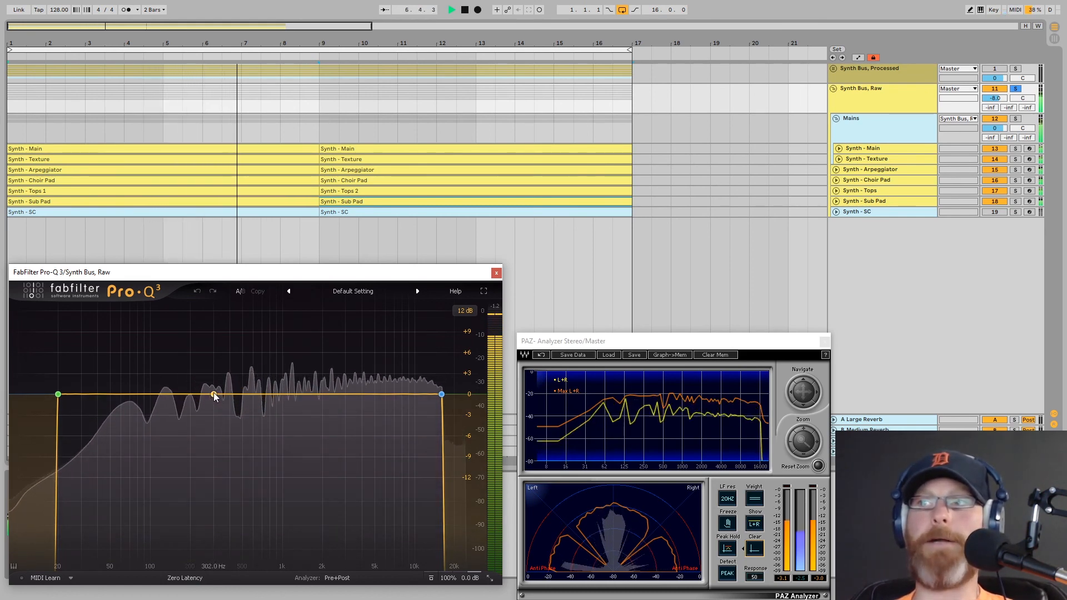
left_click(762, 558)
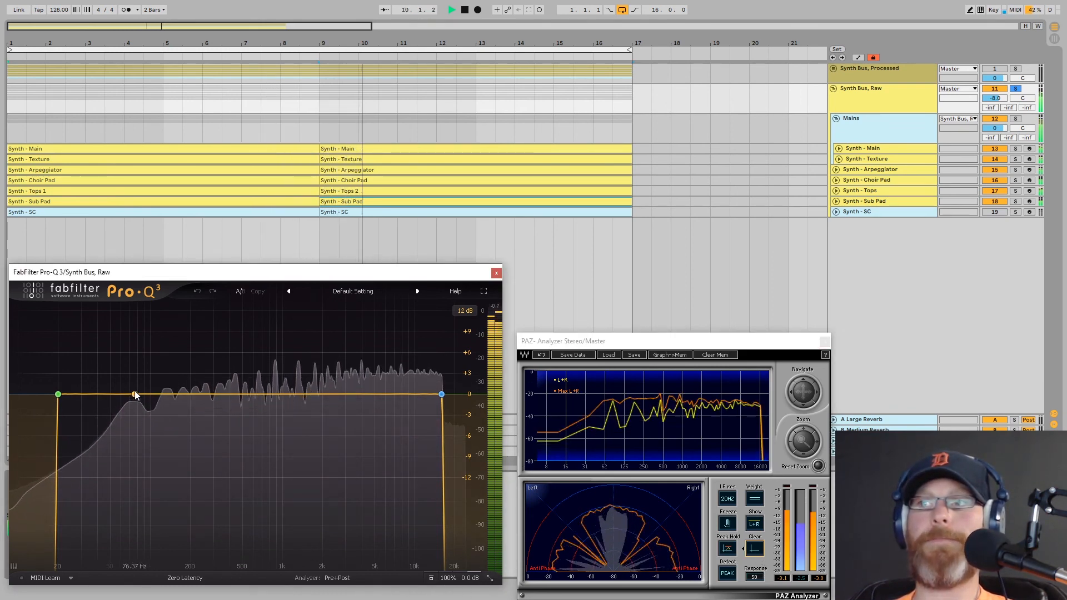
left_click_drag(163, 277, 177, 116)
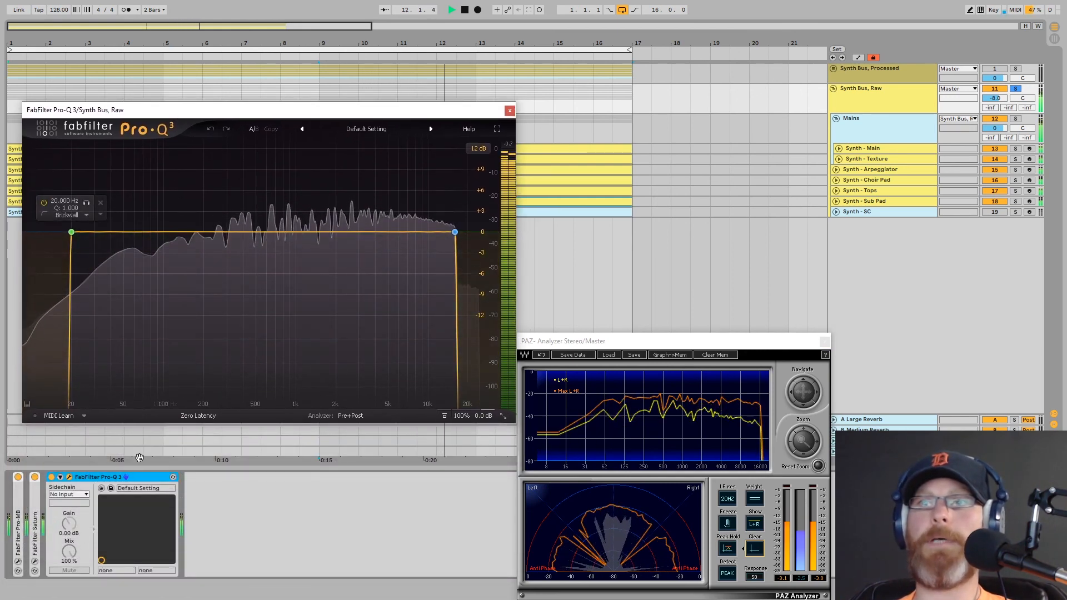
Step: Add a bell boost of +1.52 dB at about 42.3 Hz in Pro-Q 3 and set its stereo placement to Mid
left_click_drag(146, 232, 114, 224)
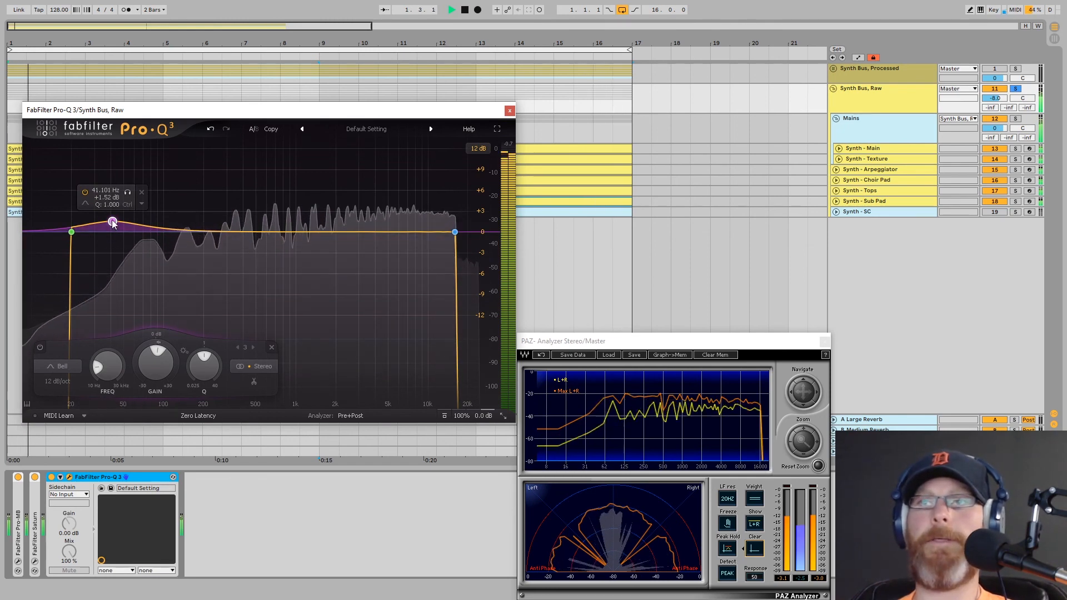
left_click_drag(113, 221, 114, 221)
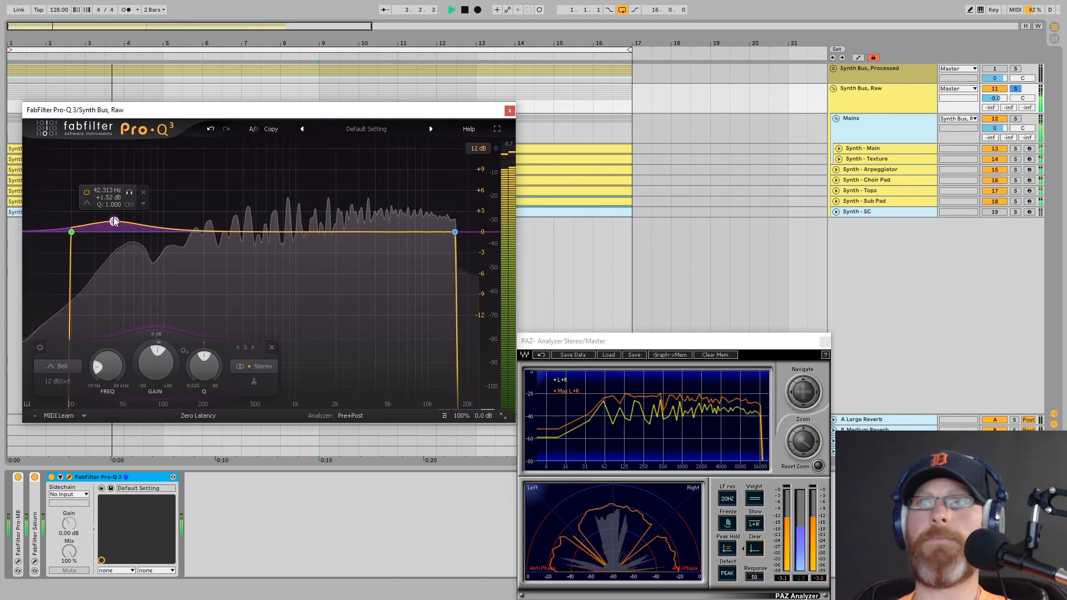
right_click(114, 221)
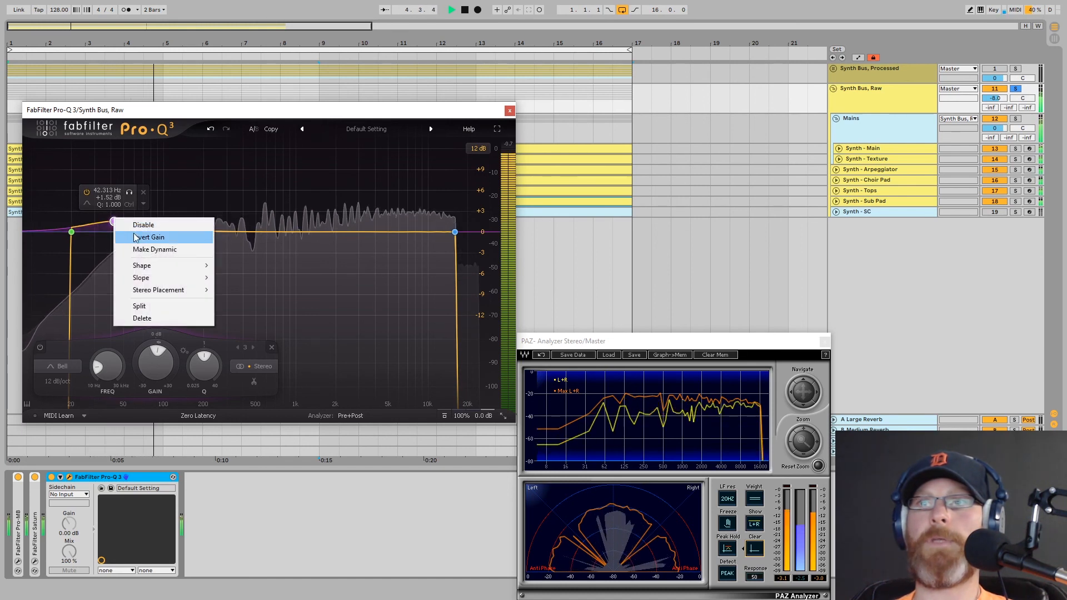
mouse_move(137, 290)
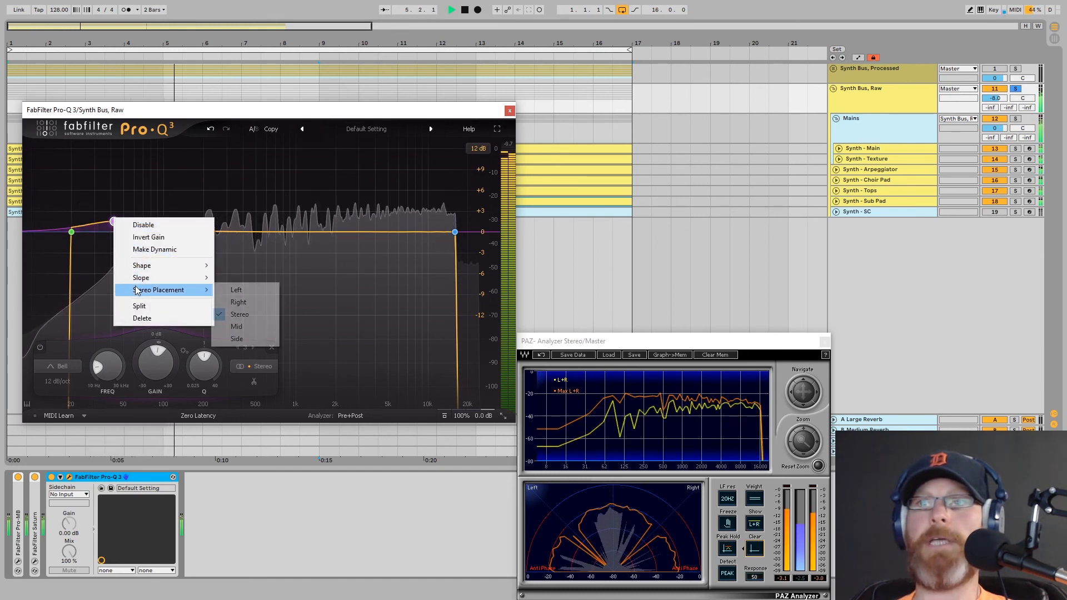
left_click(238, 327)
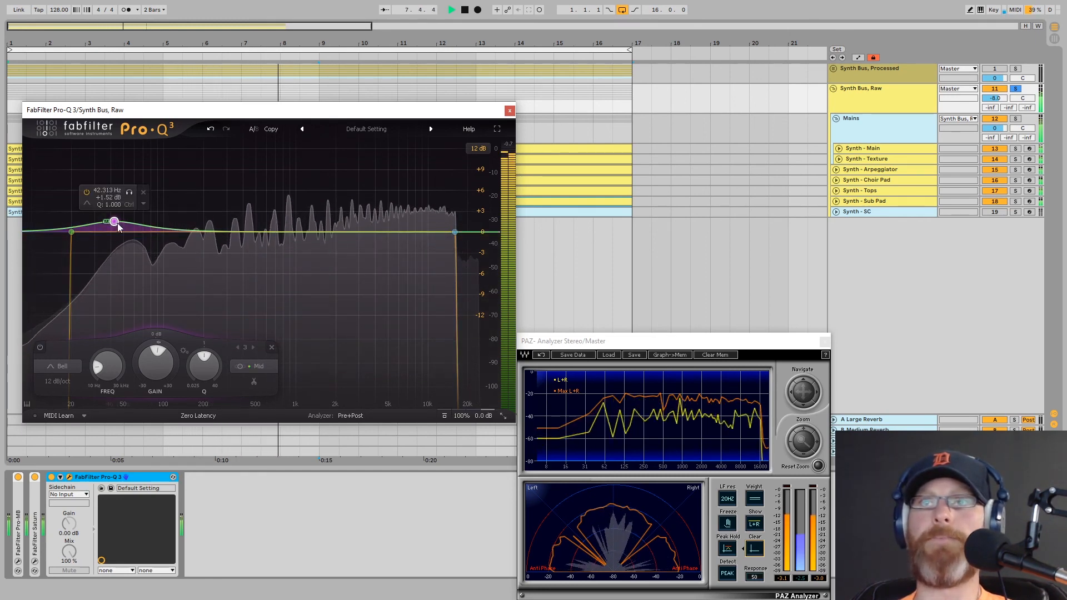
left_click(129, 193)
left_click(129, 193)
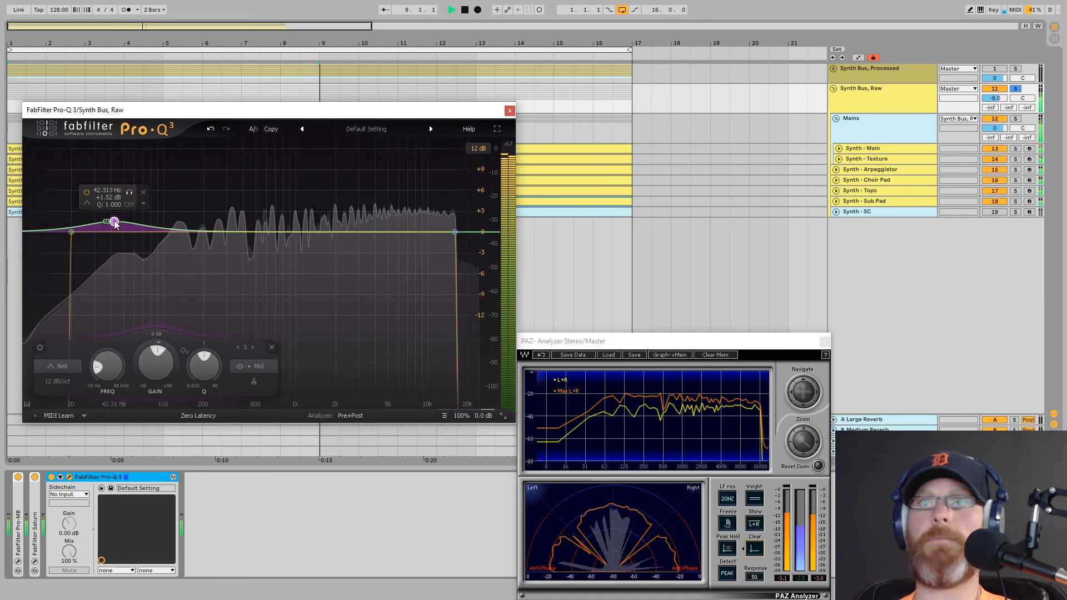
Step: Refine the Mid bell to about 39.9 Hz and +2.16 dB, close Pro-Q 3 and reset the analyzer peaks
mouse_move(114, 221)
left_mouse_down()
mouse_move(112, 195)
mouse_move(111, 221)
left_mouse_up()
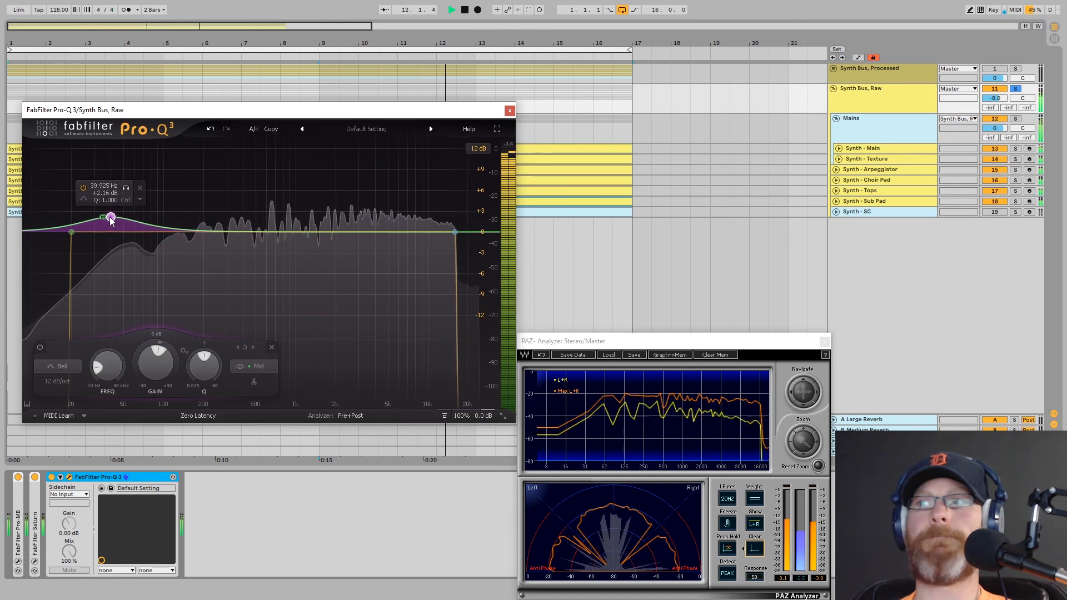
left_click(510, 111)
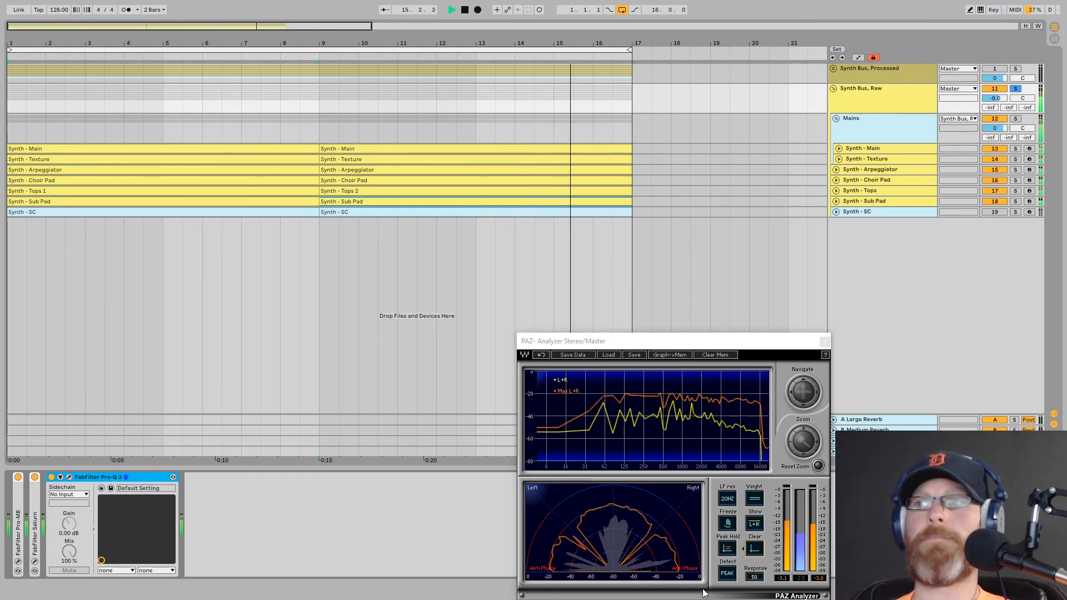
left_click(750, 548)
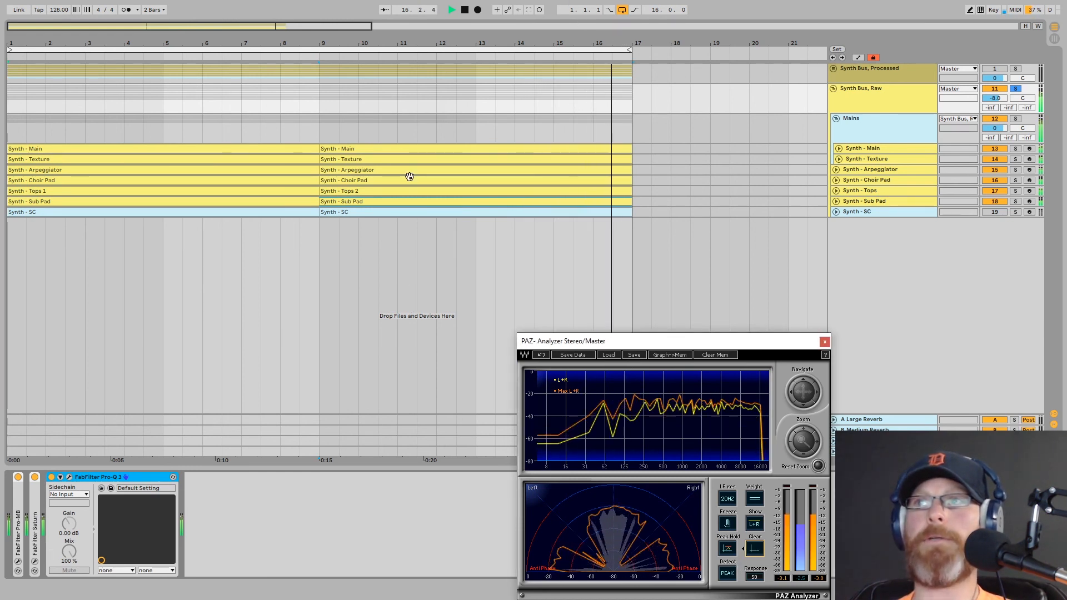